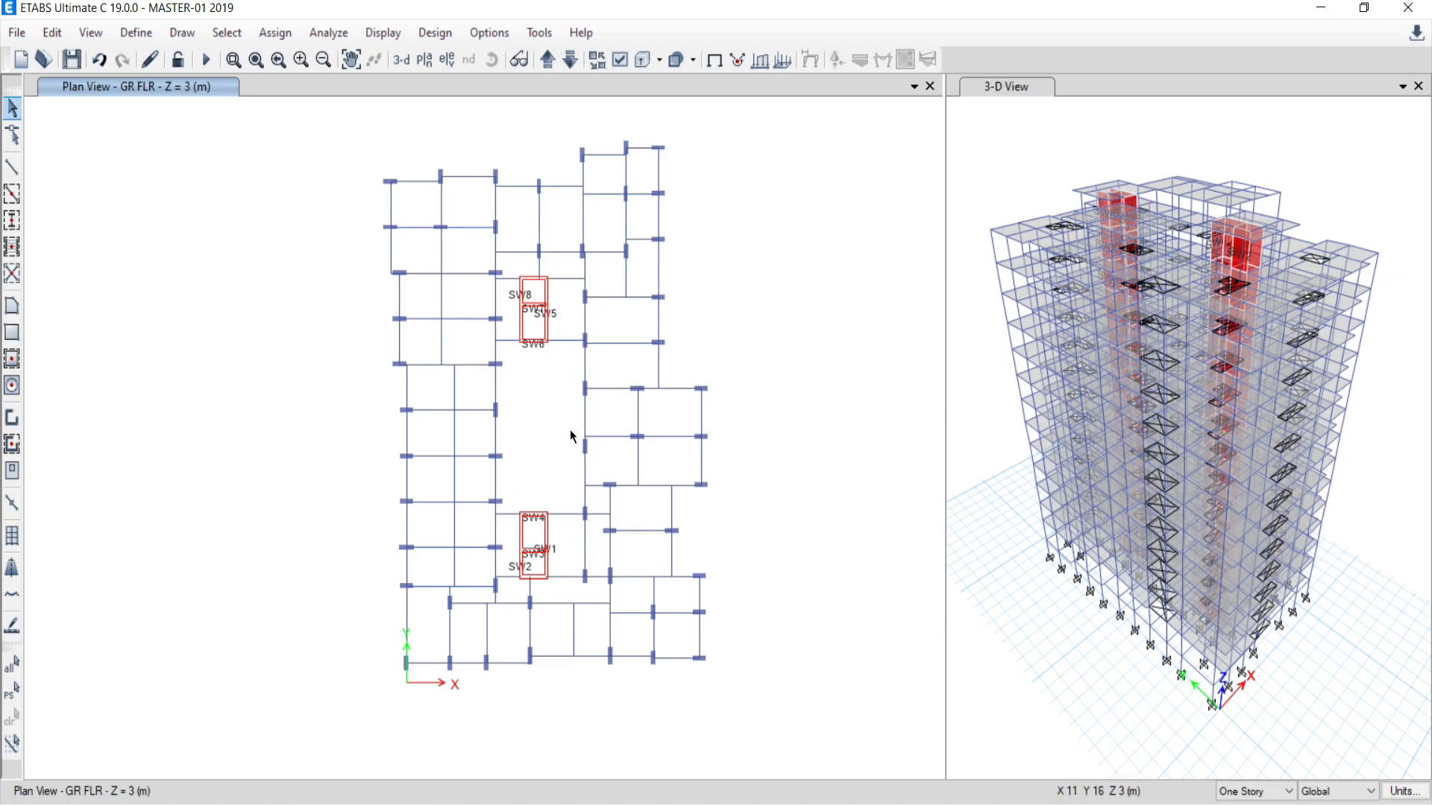
Open the DXF/DWG export settings for the ETABS model.
left_click(20, 34)
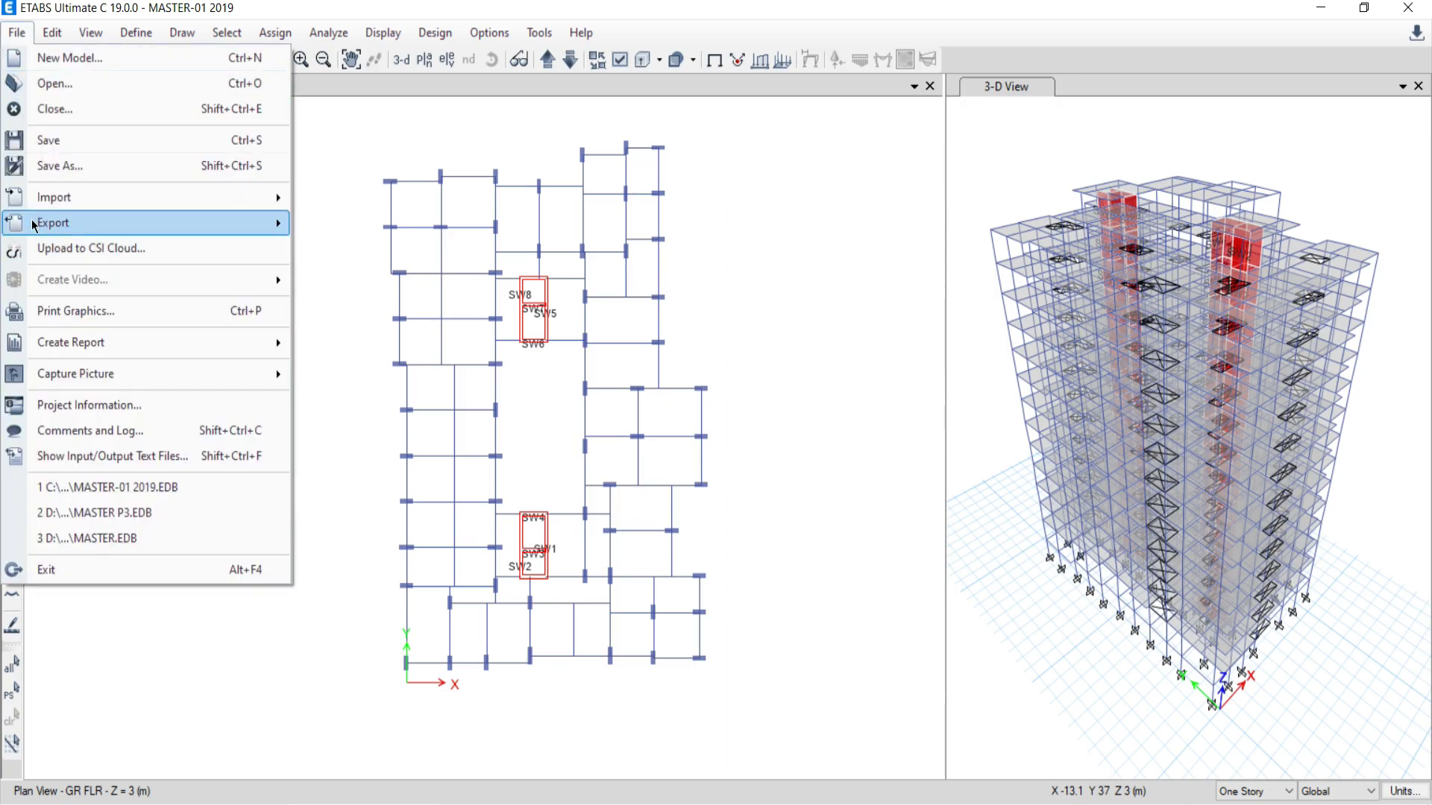
mouse_move(65, 229)
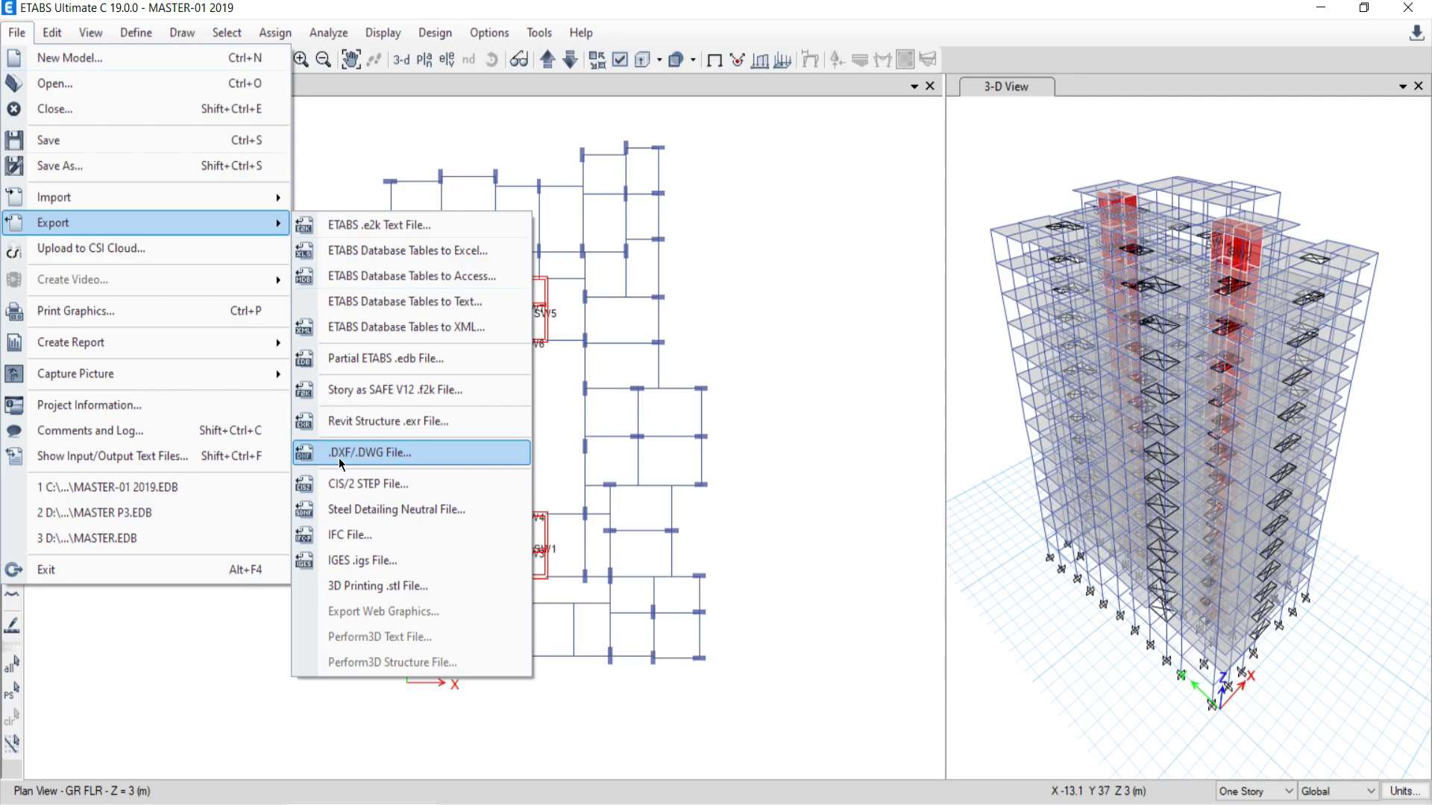
left_click(398, 464)
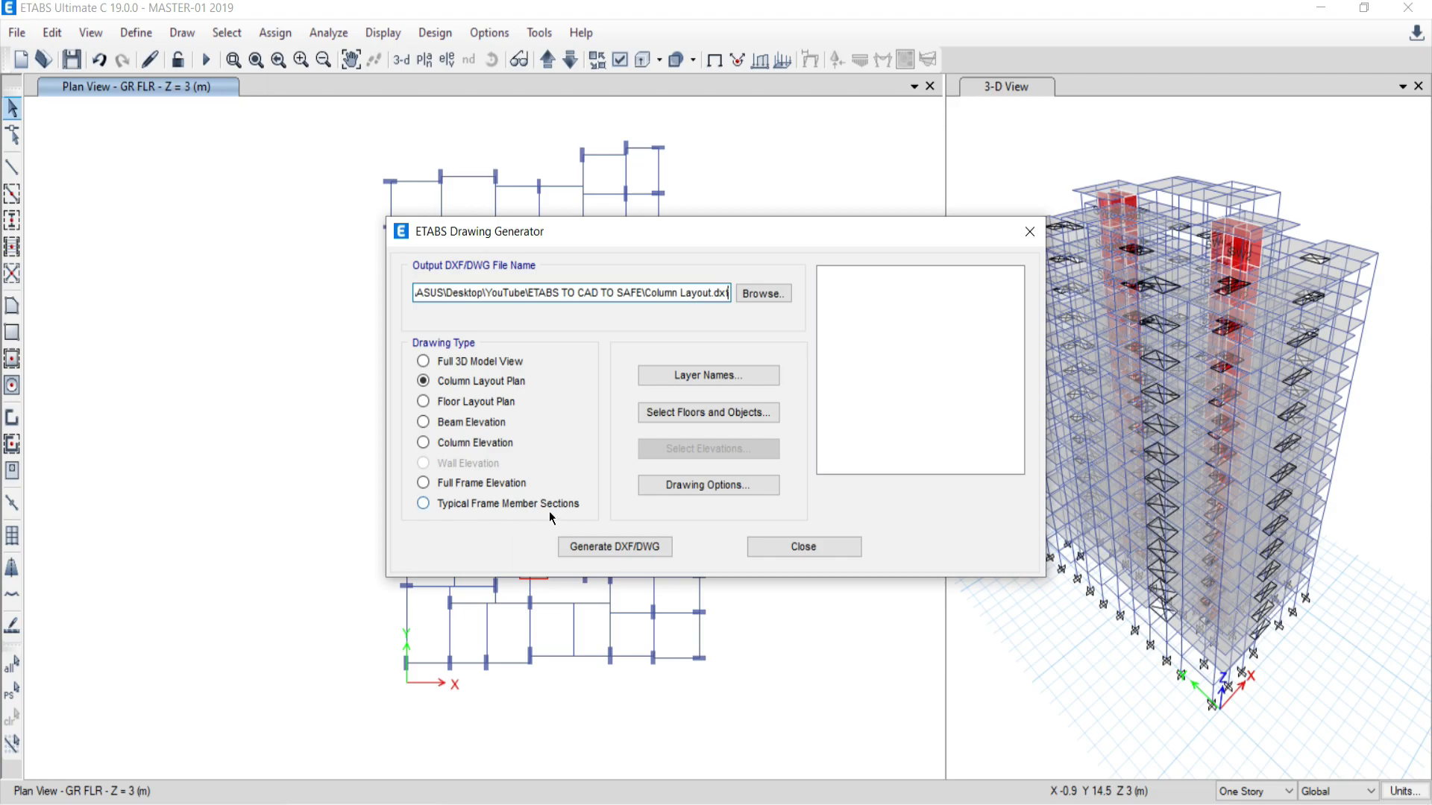
mouse_move(578, 235)
left_mouse_down()
mouse_move(602, 240)
mouse_move(605, 270)
mouse_move(893, 150)
left_mouse_up()
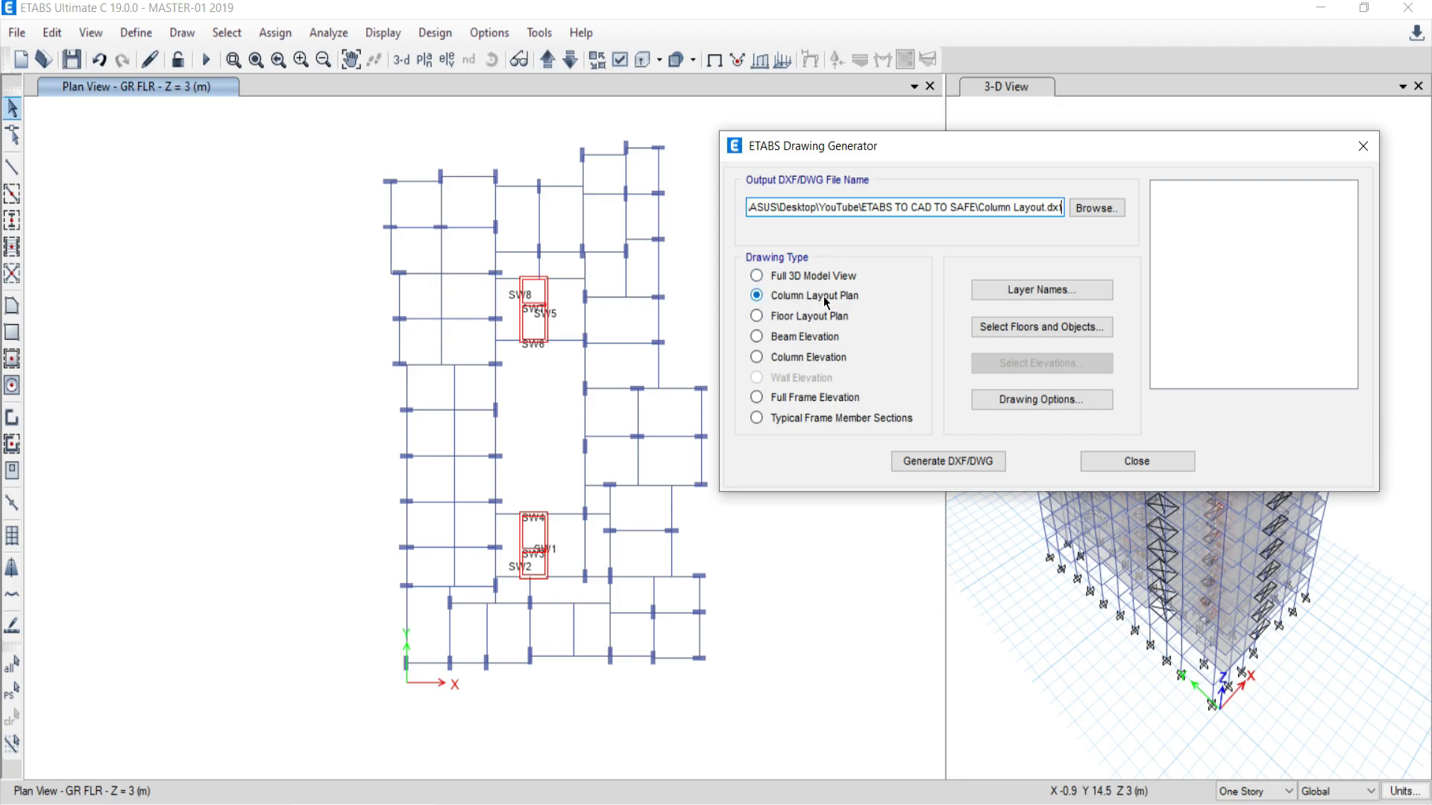
In the floor and object selection, include all object types and restrict the exported floors to GR FLR only.
left_click(1027, 329)
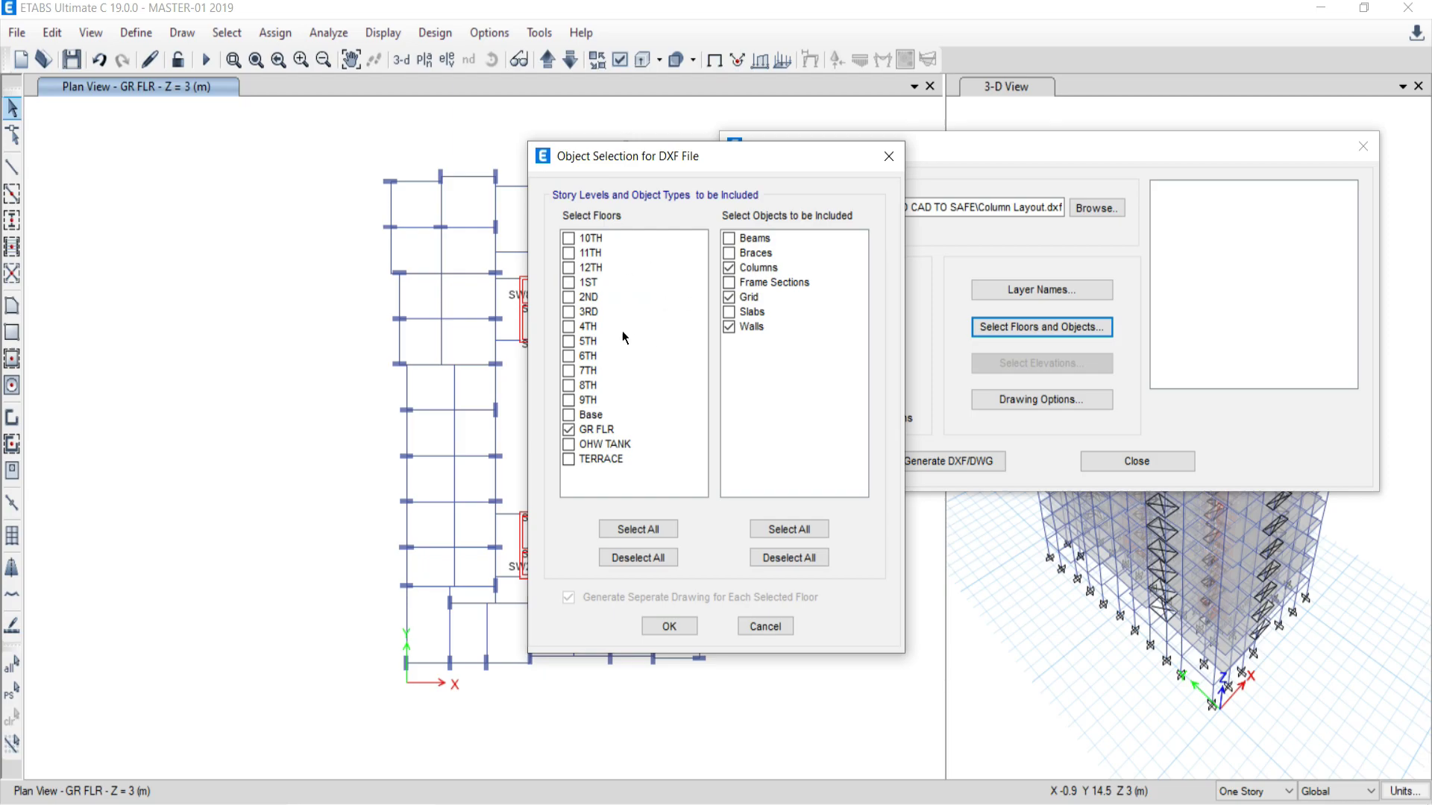
left_click(624, 530)
left_click(801, 531)
left_click_drag(585, 157, 837, 161)
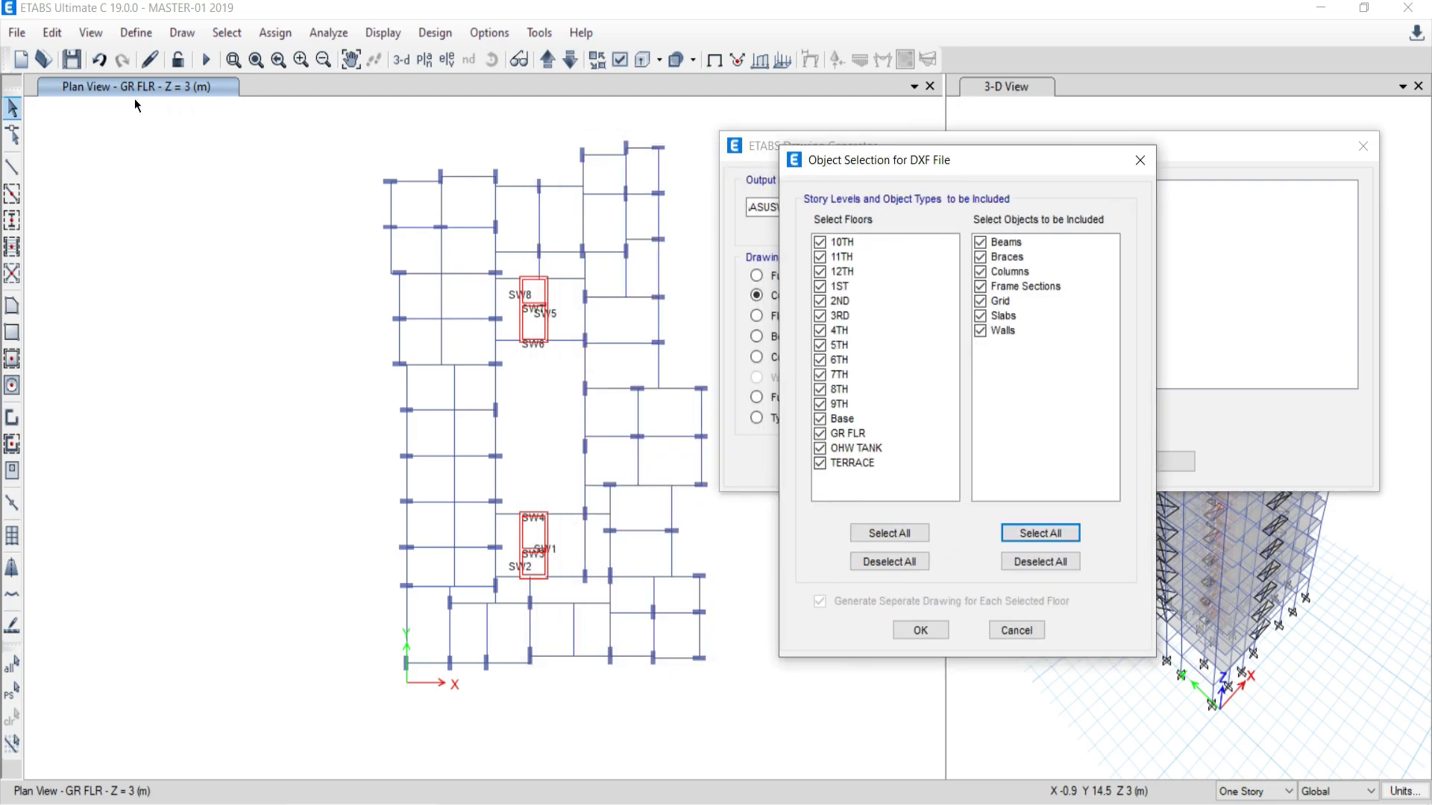
left_click(866, 565)
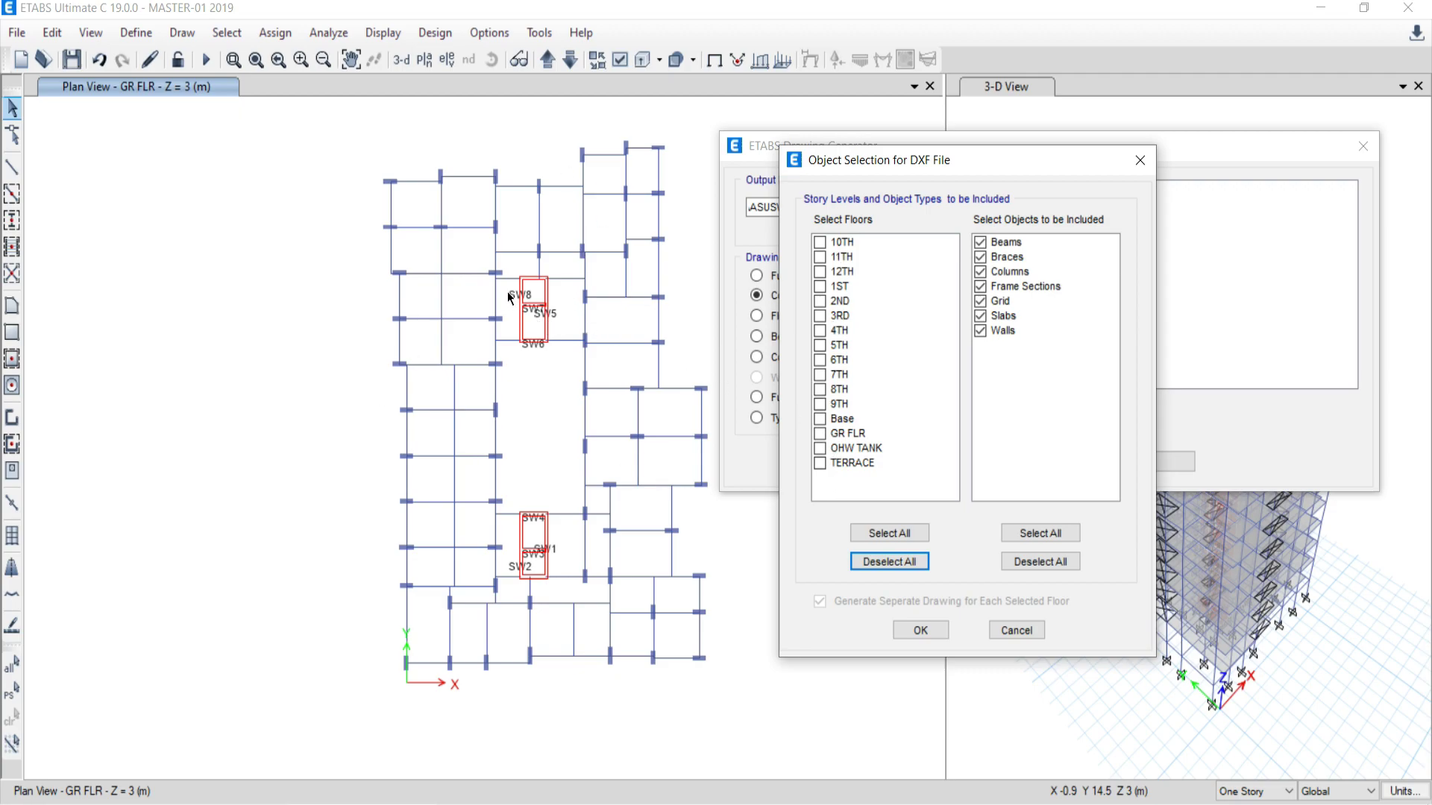
left_click(821, 434)
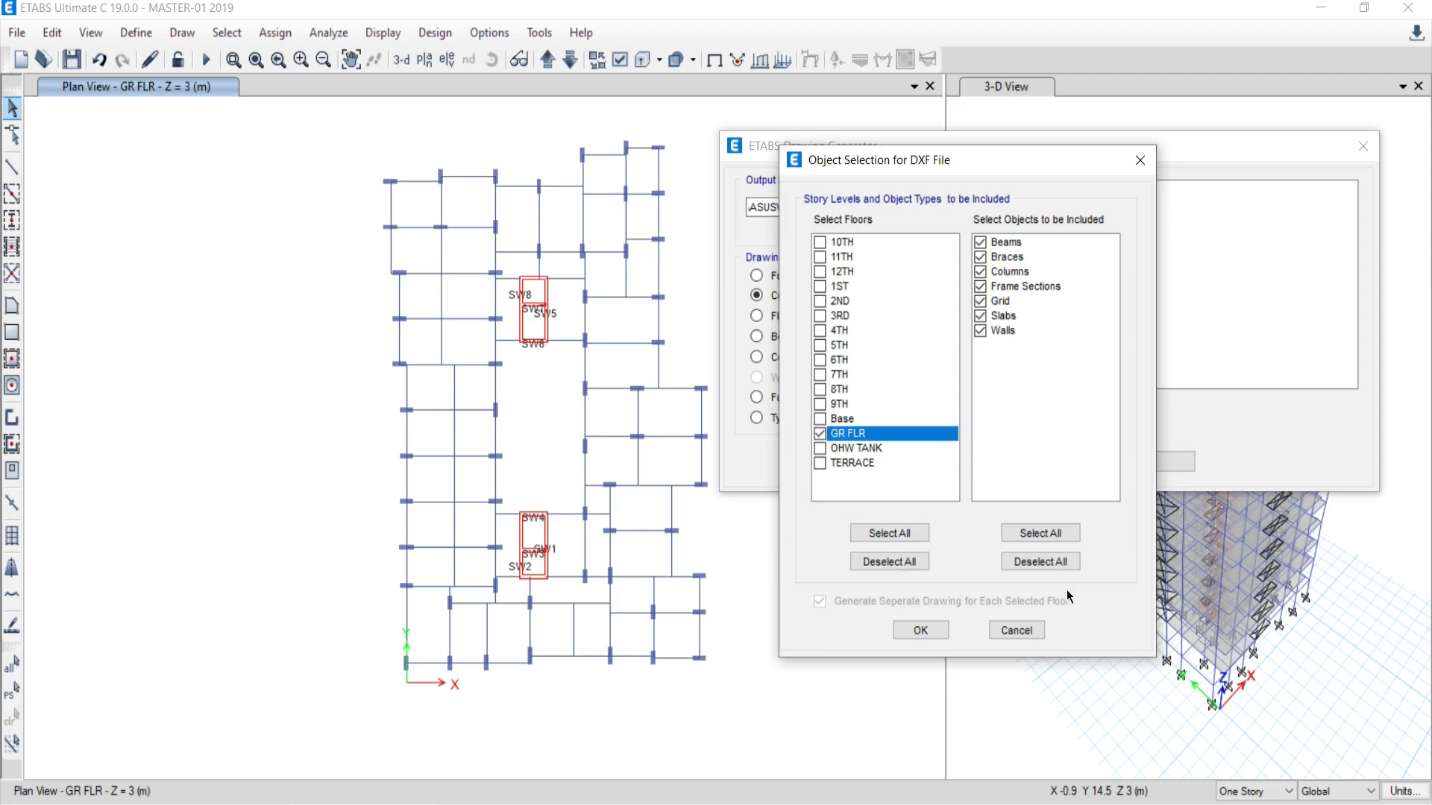
Exclude beams, braces, frame sections, grid and slabs from the export, keeping only columns and walls.
left_click(989, 246)
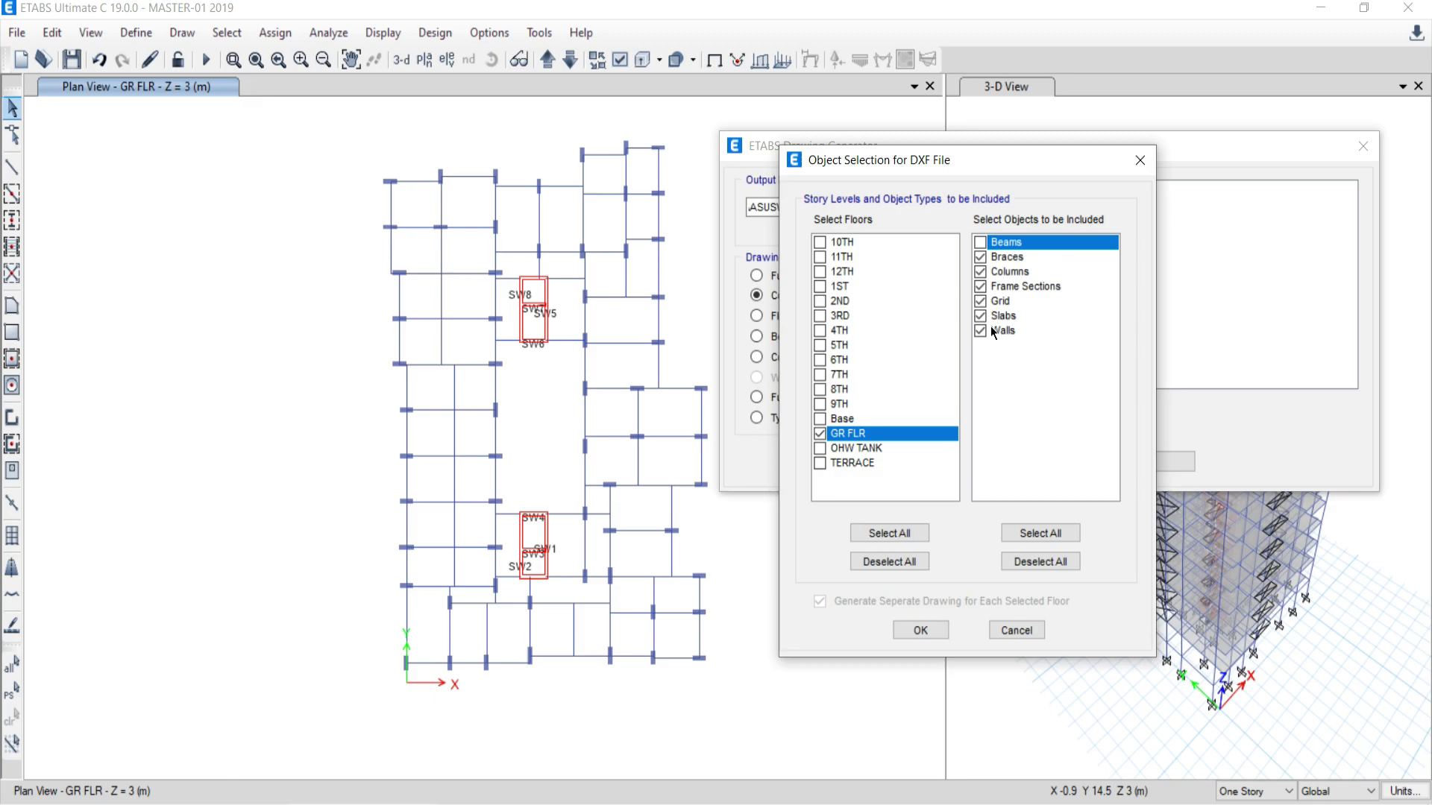
left_click(986, 256)
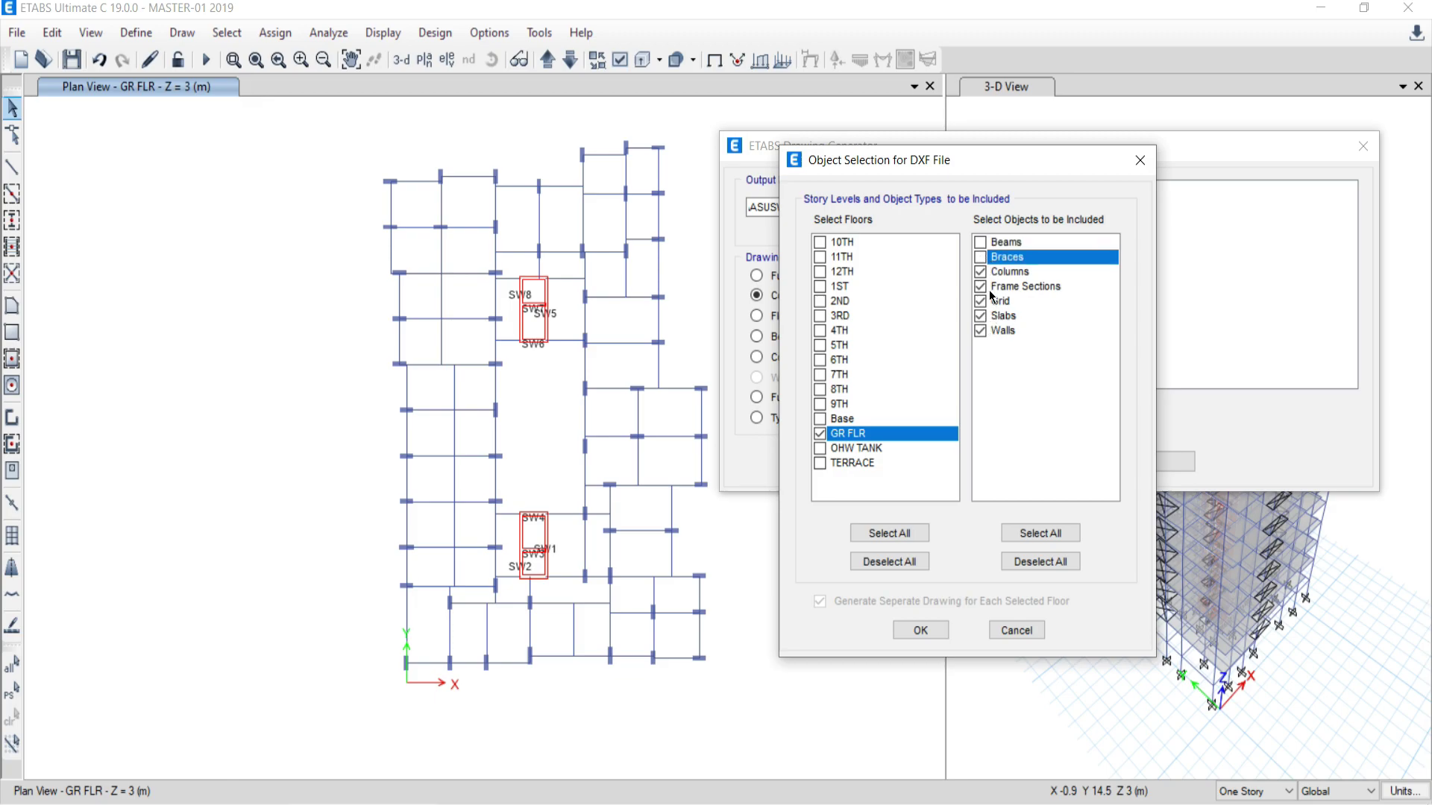
left_click(983, 286)
left_click(983, 300)
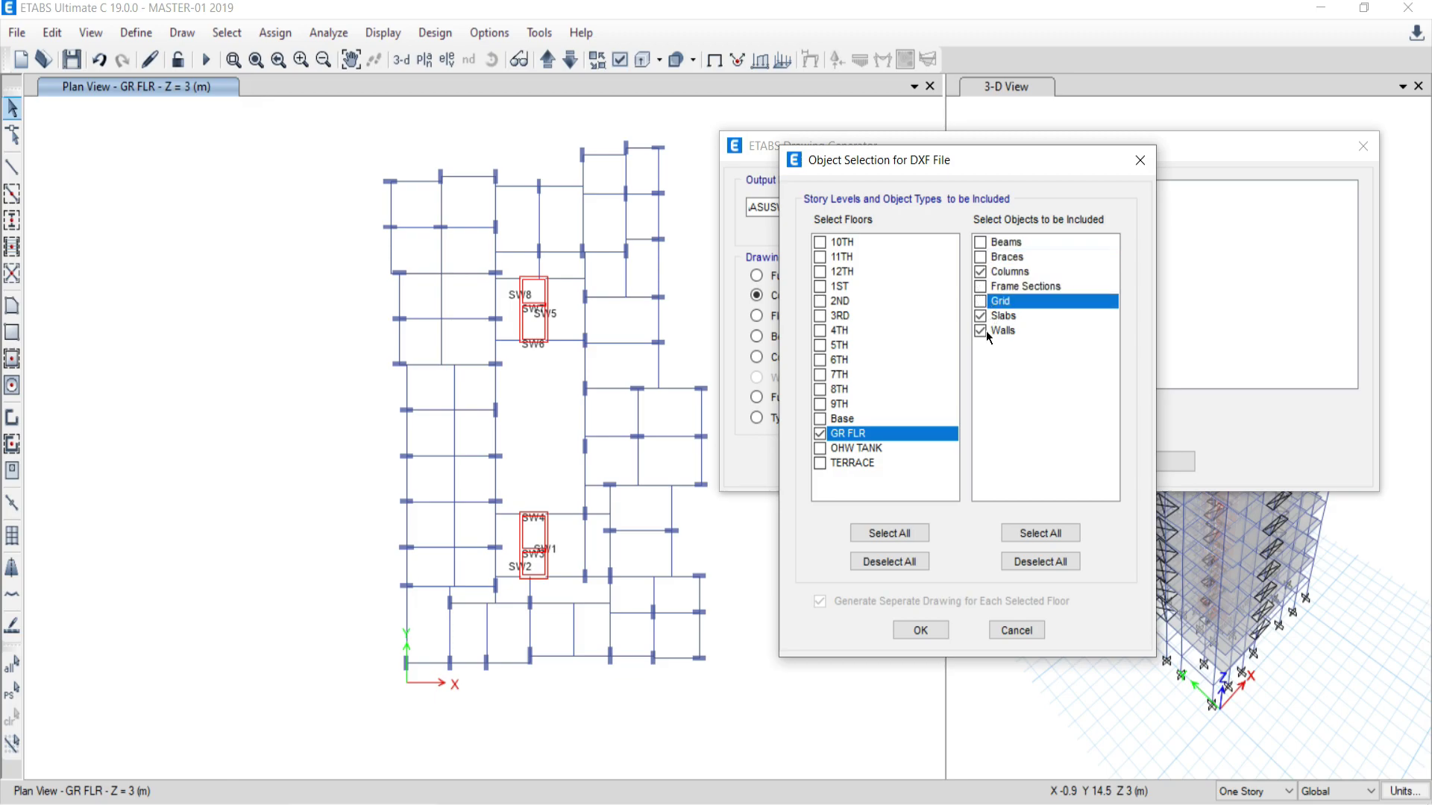
left_click(989, 319)
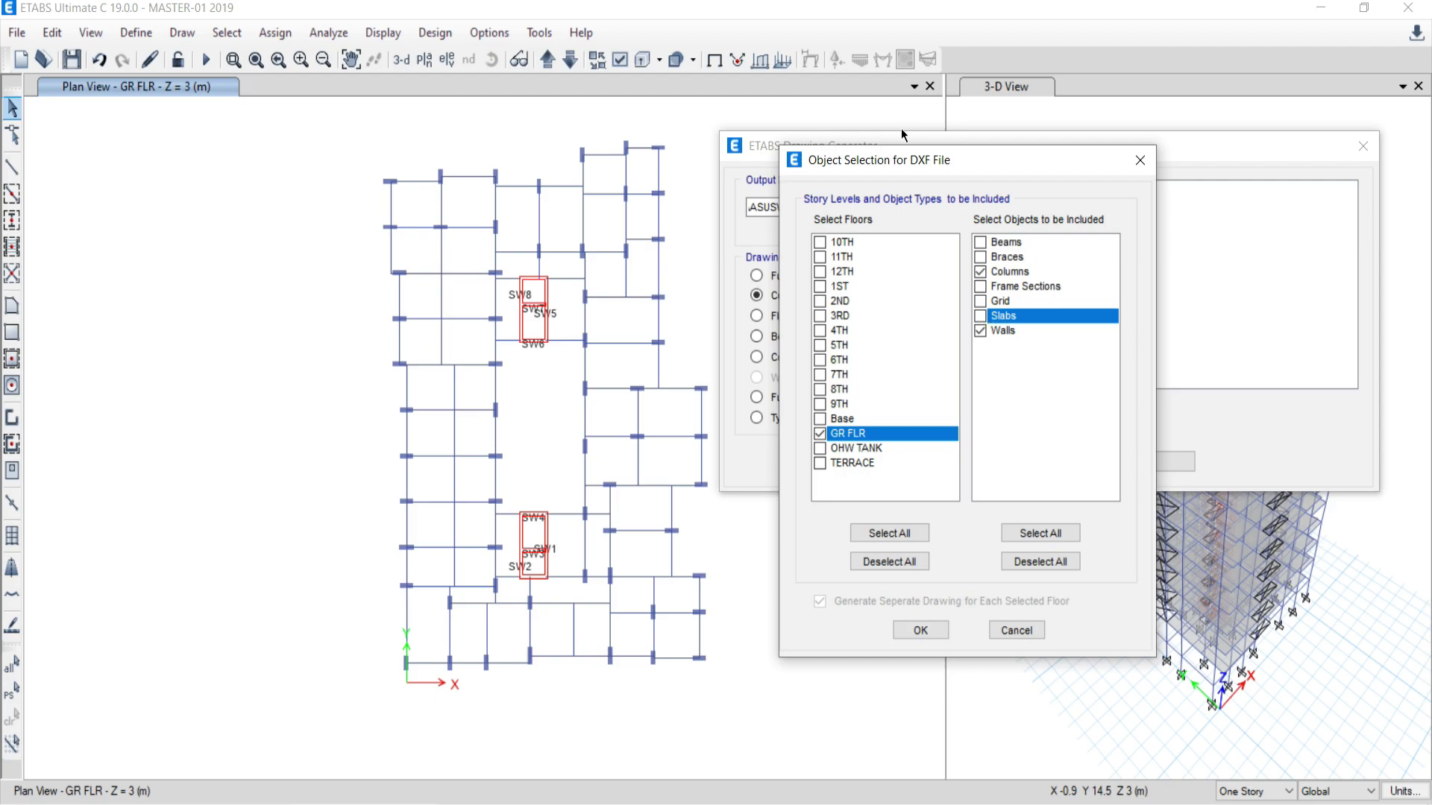
left_click_drag(904, 158, 821, 127)
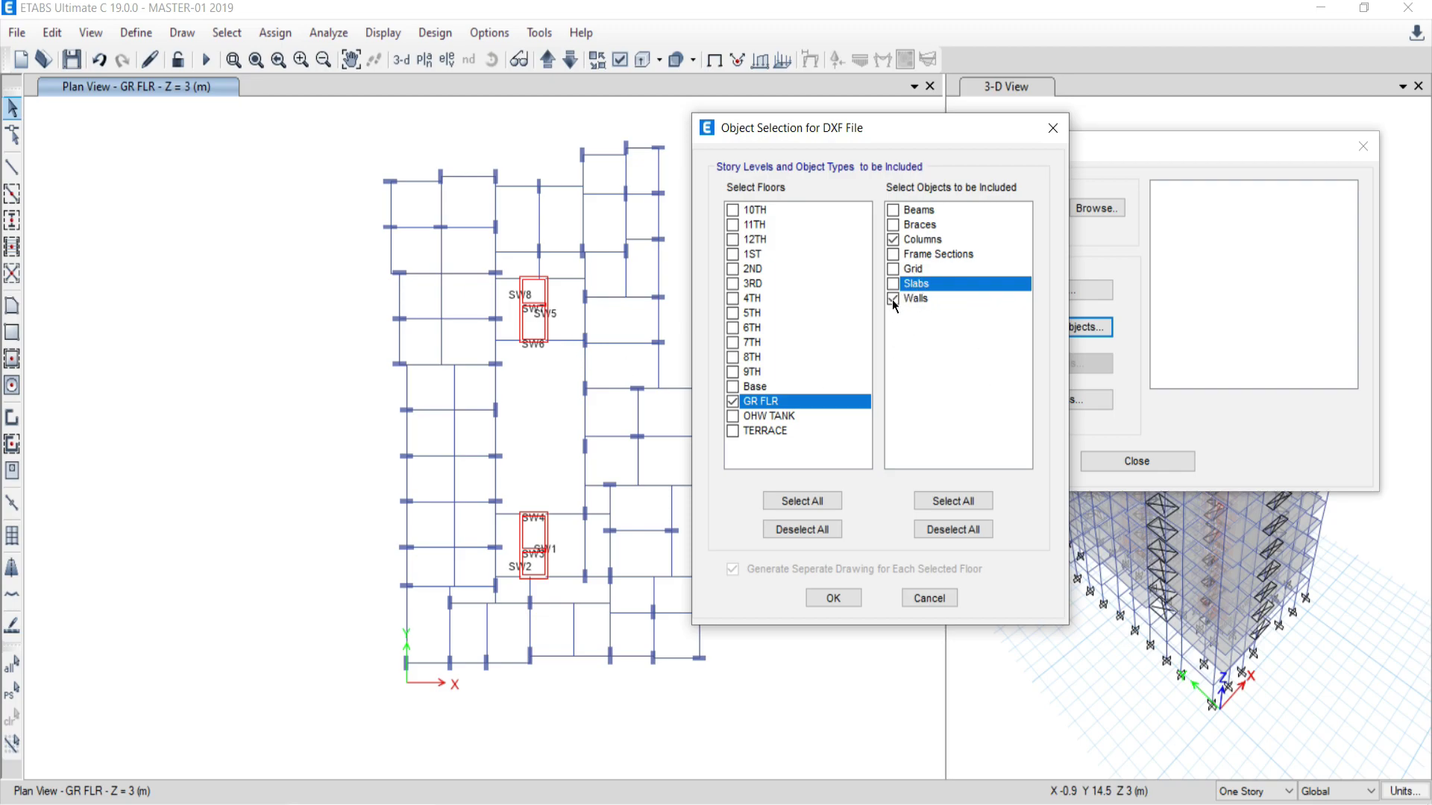
left_click(833, 599)
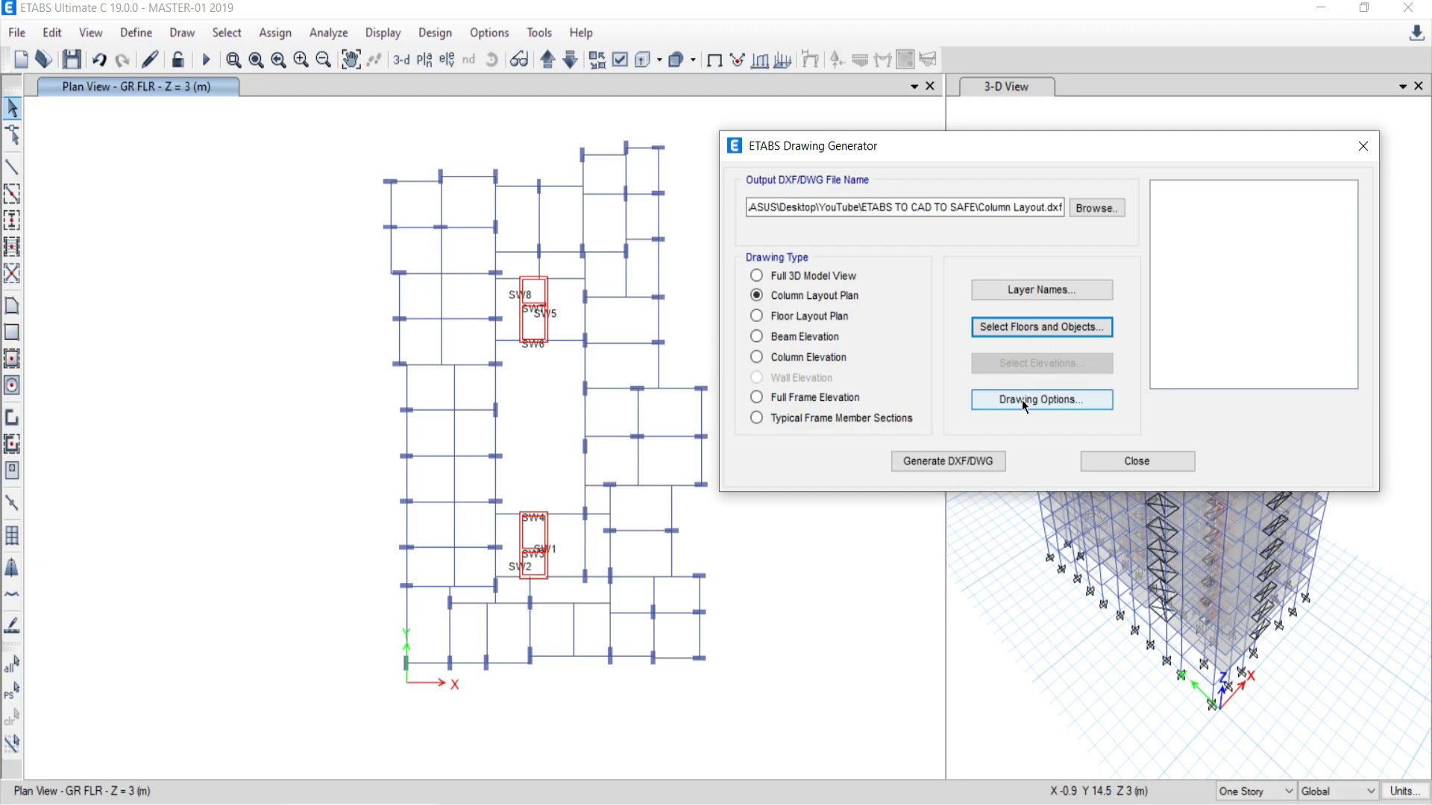
Set one AutoCAD unit equal to 1 mm in the export's drawing options.
left_click(1046, 405)
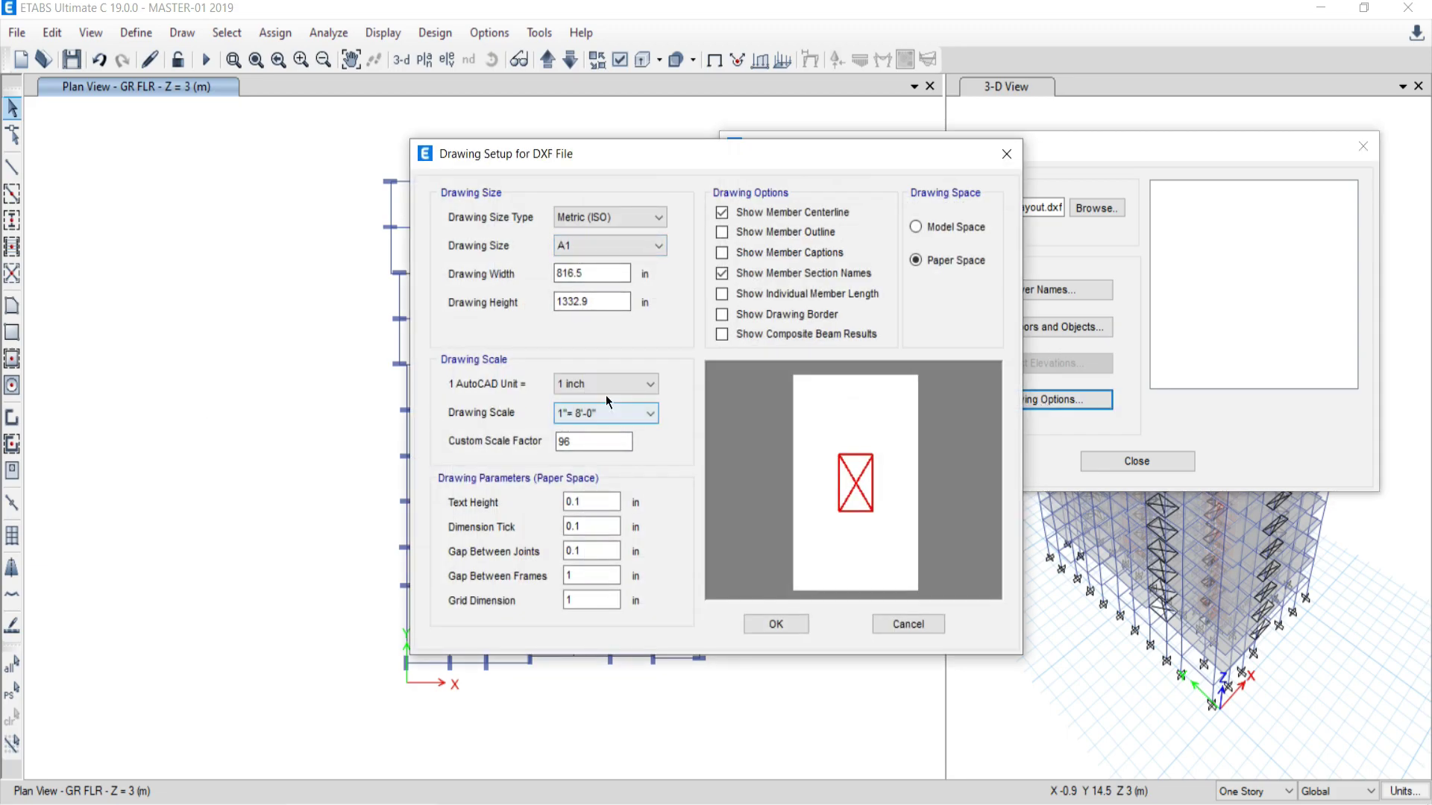
left_click(593, 386)
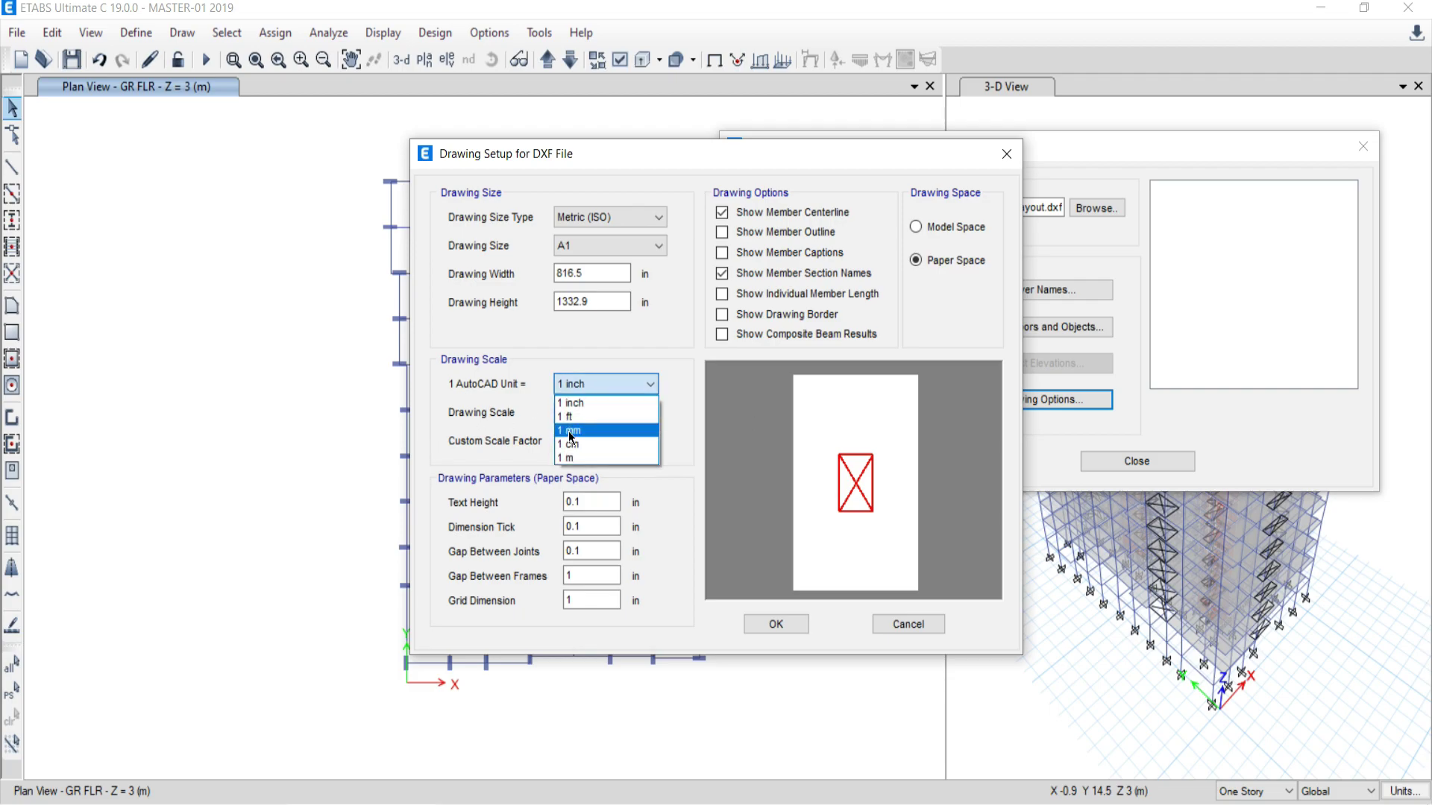
left_click(574, 433)
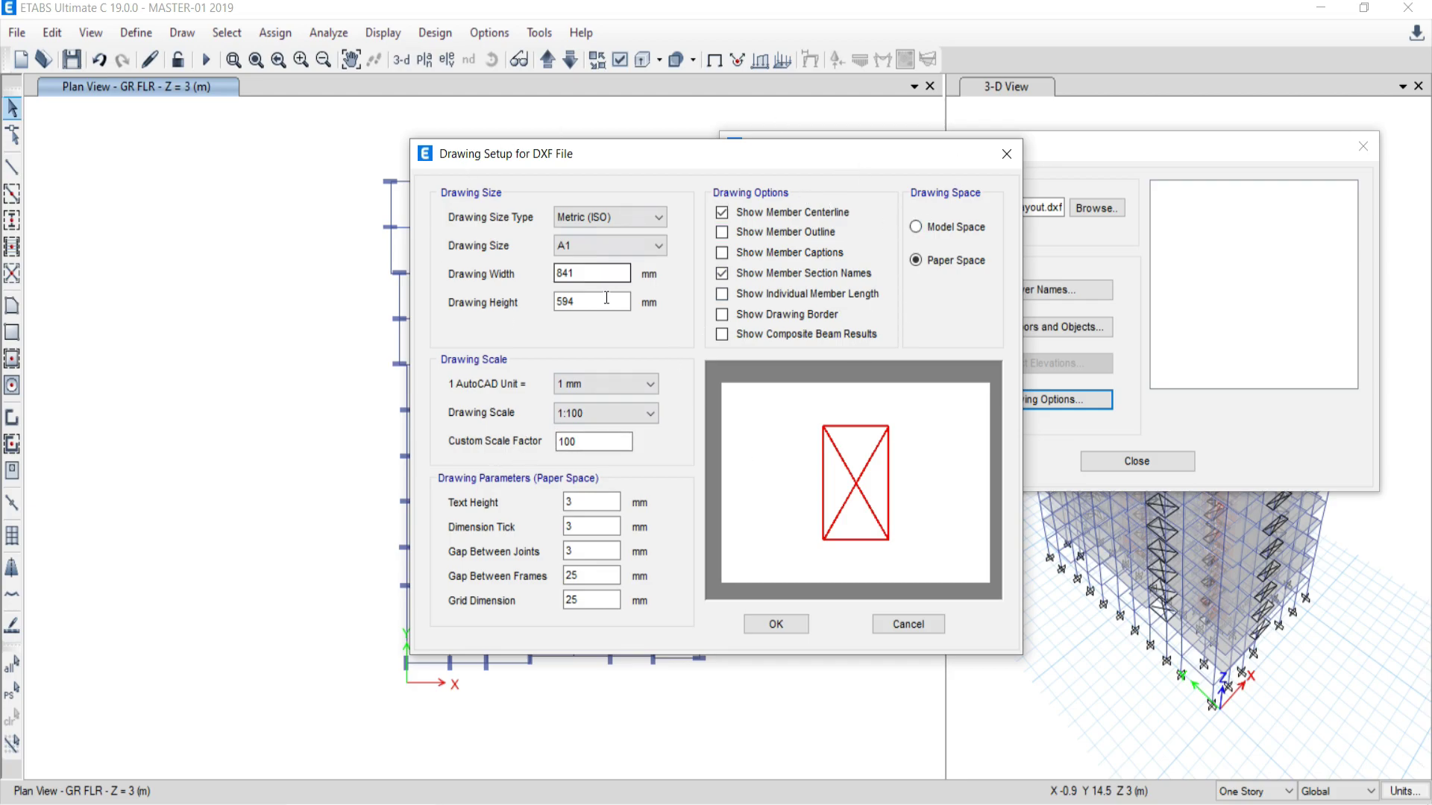
left_click(775, 625)
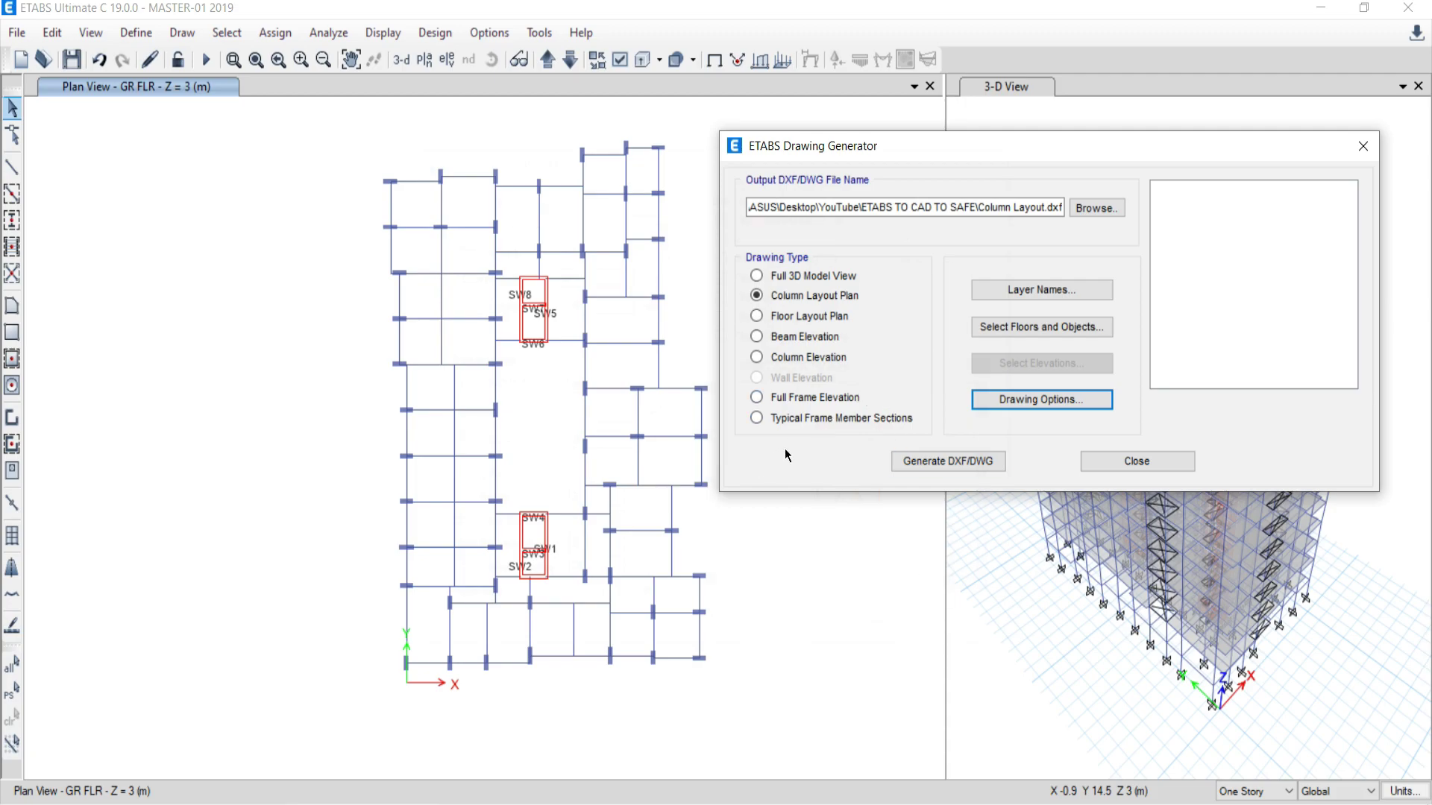
Create a folder named ETABS TO CAD LAYOUT on the Desktop and open it as the output location.
left_click(1095, 209)
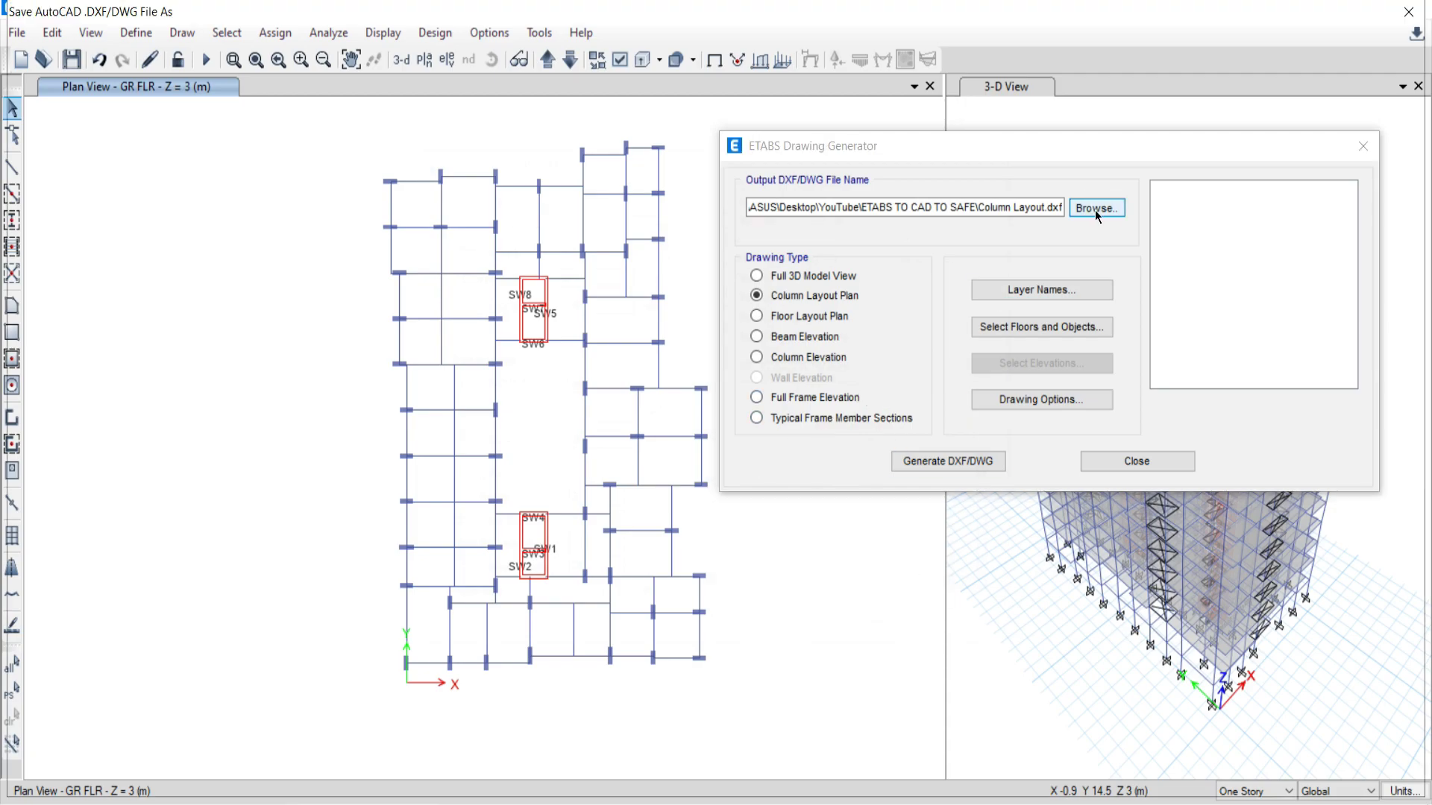
left_click(79, 150)
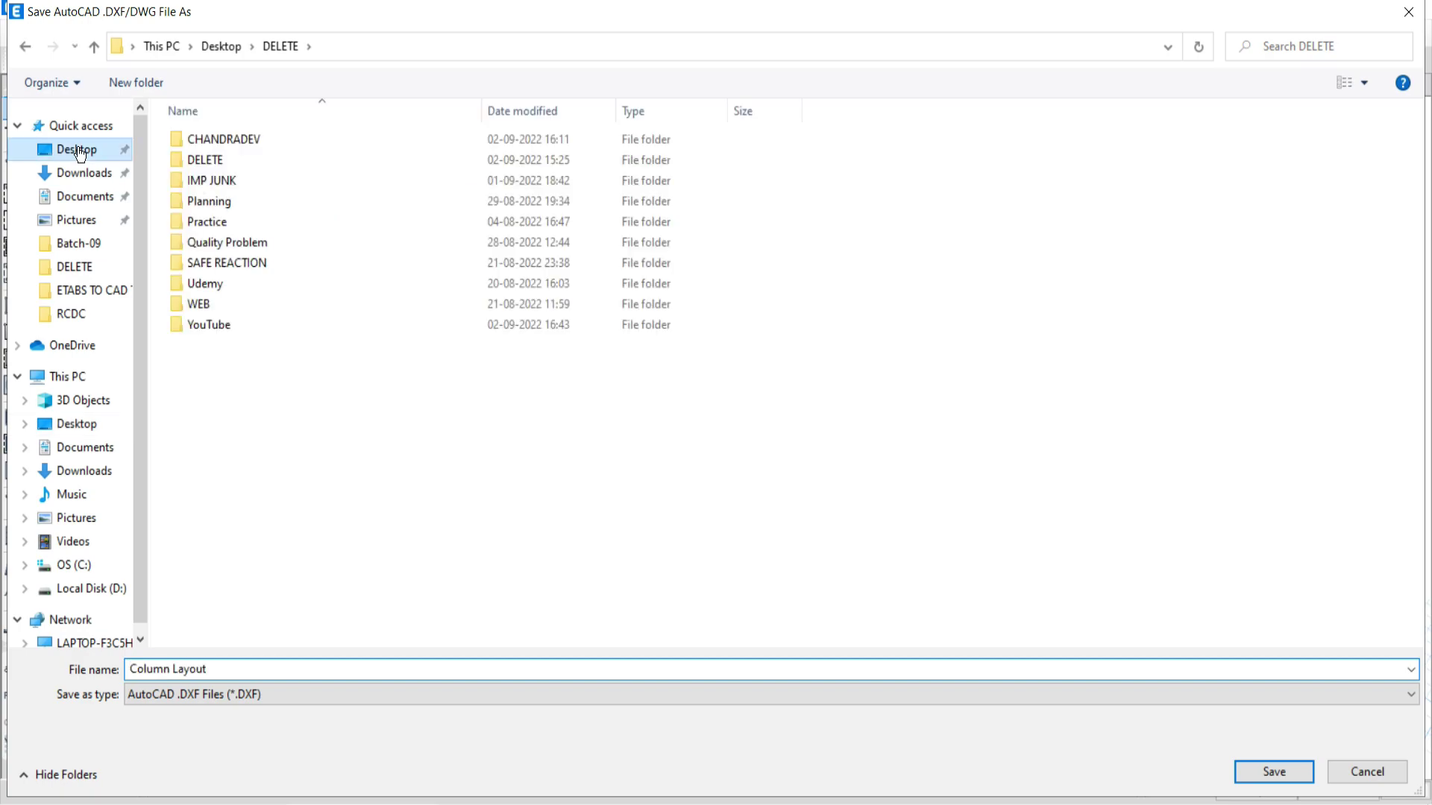
left_click(125, 82)
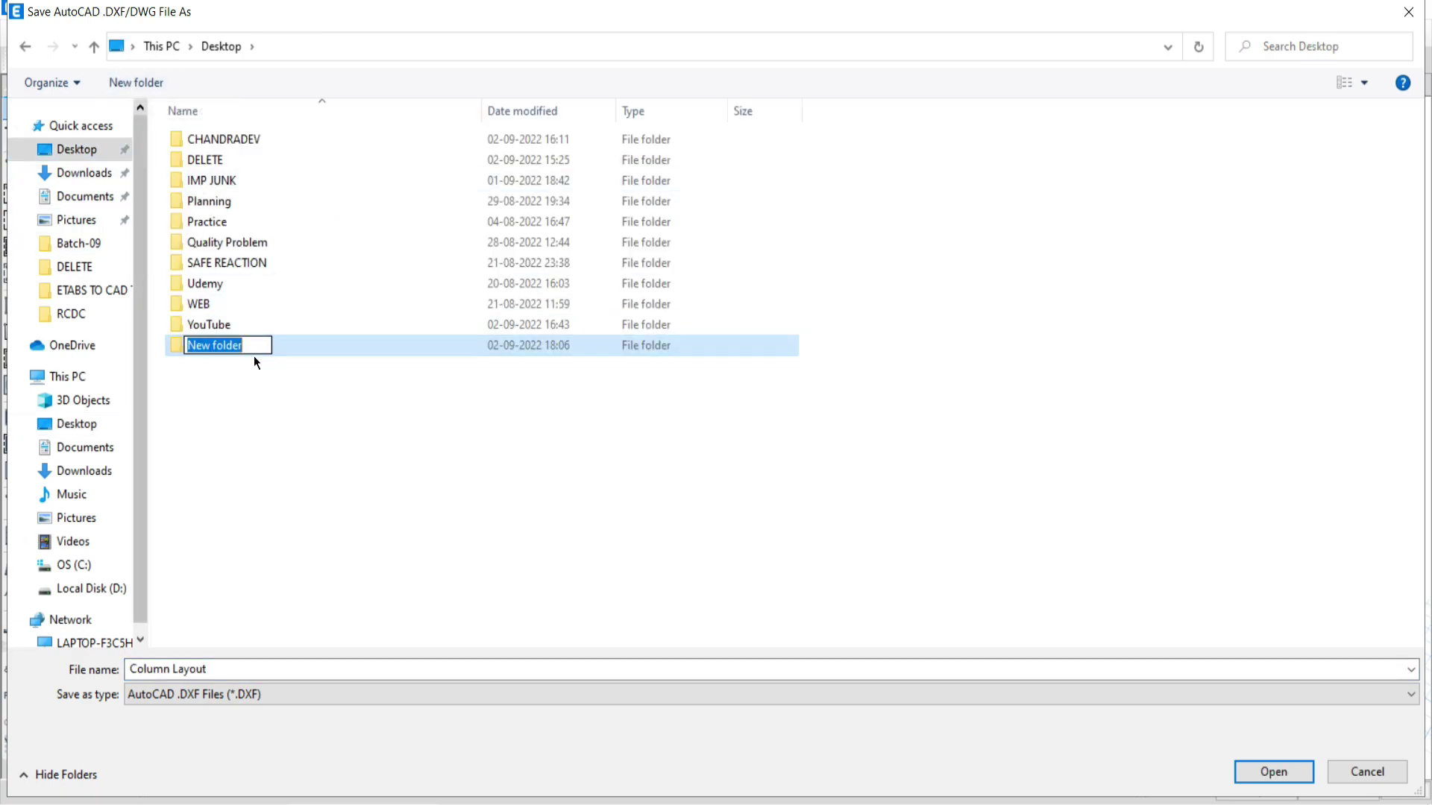
type("ETABS TO CAD ")
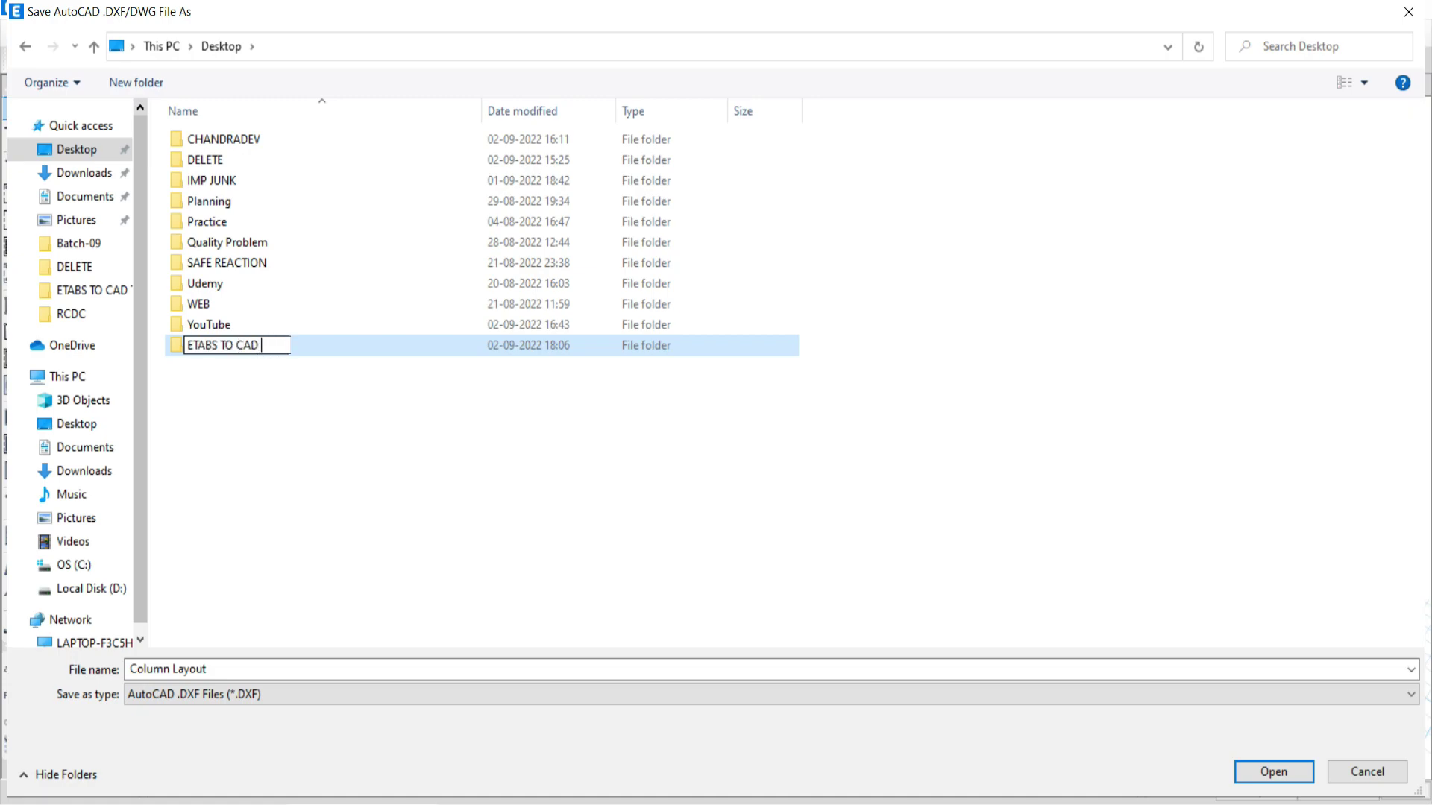
type("LAYOUT")
left_click(273, 405)
double_click(248, 342)
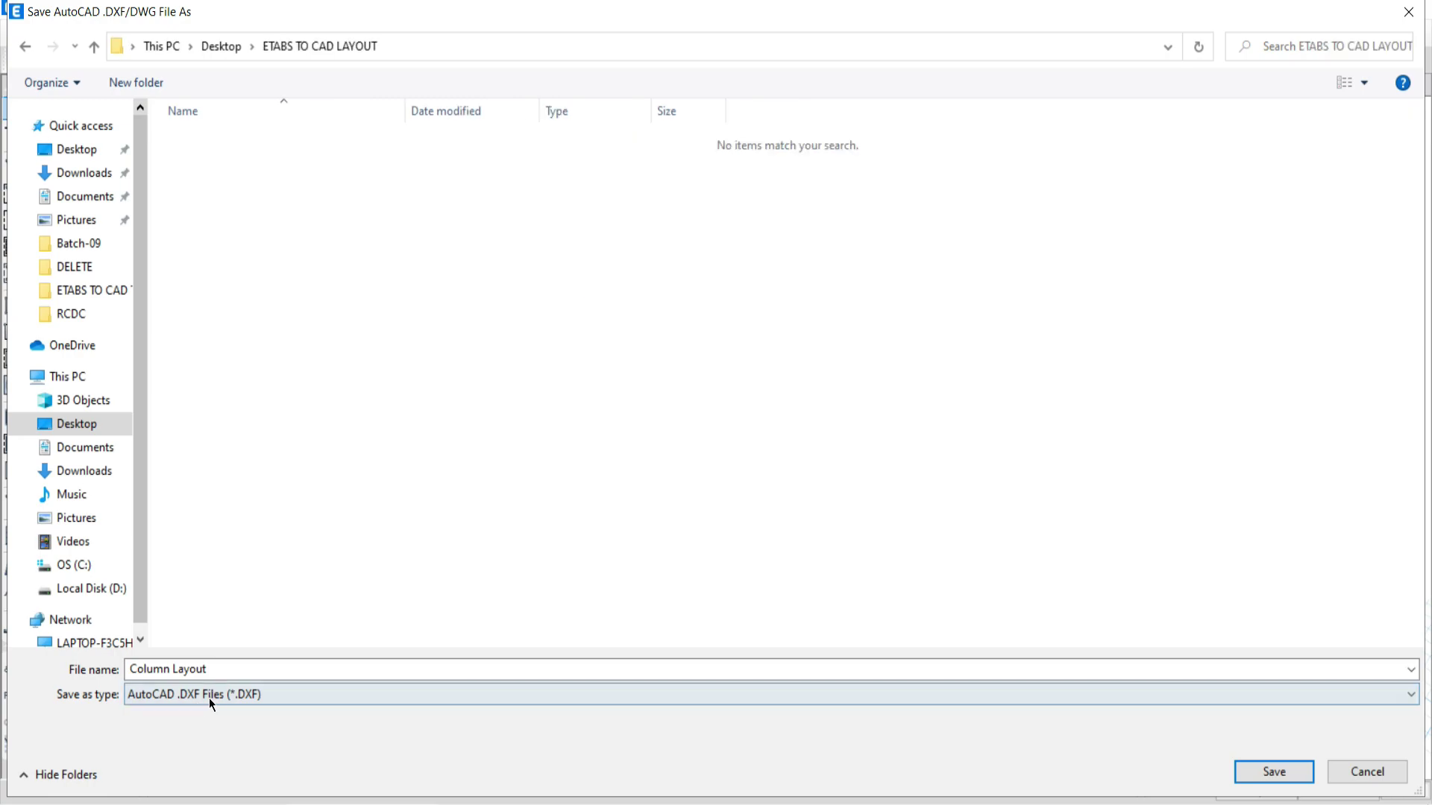
Name the output file Column Layout in DXF format and generate the drawing.
left_click_drag(207, 669, 134, 668)
type("cO")
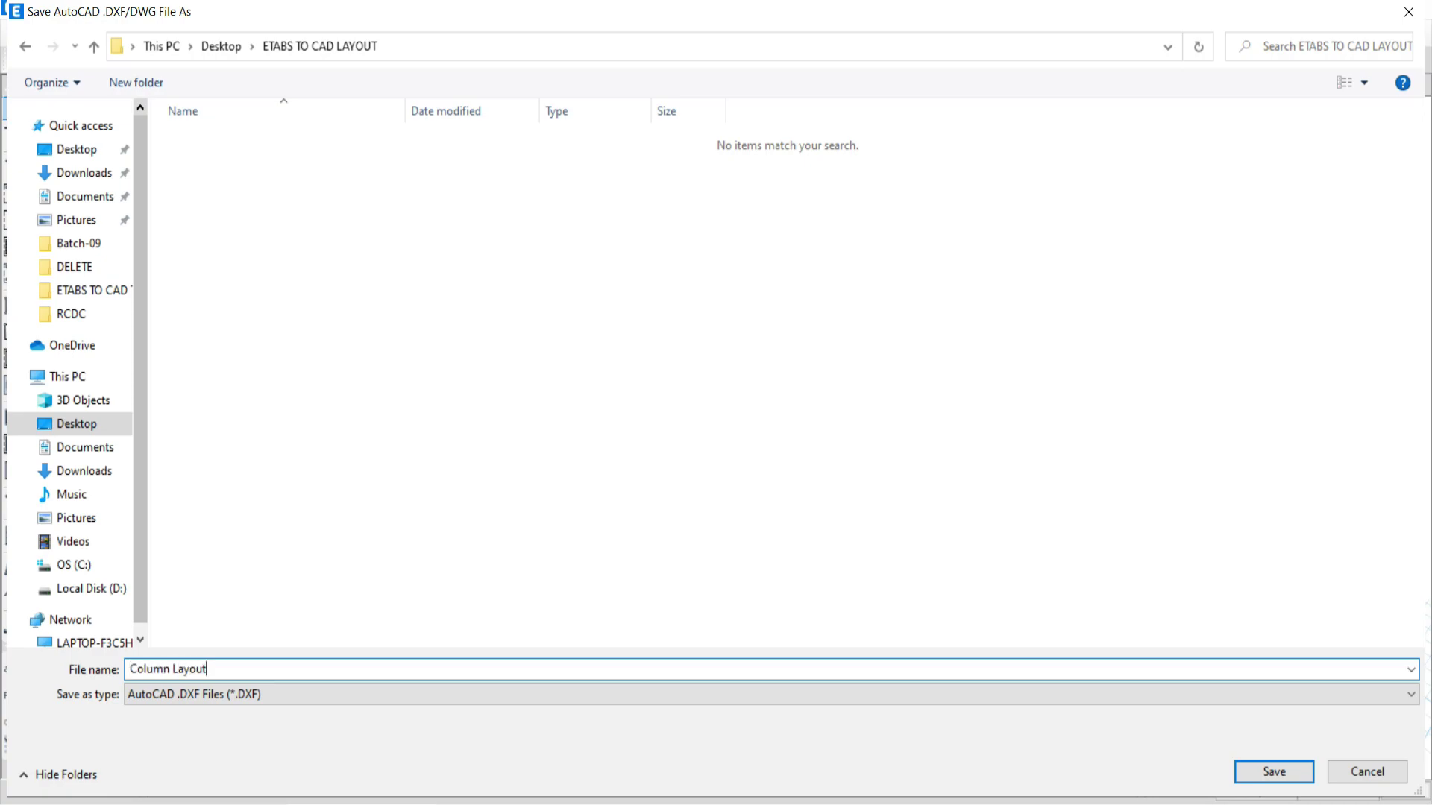
left_click(1260, 780)
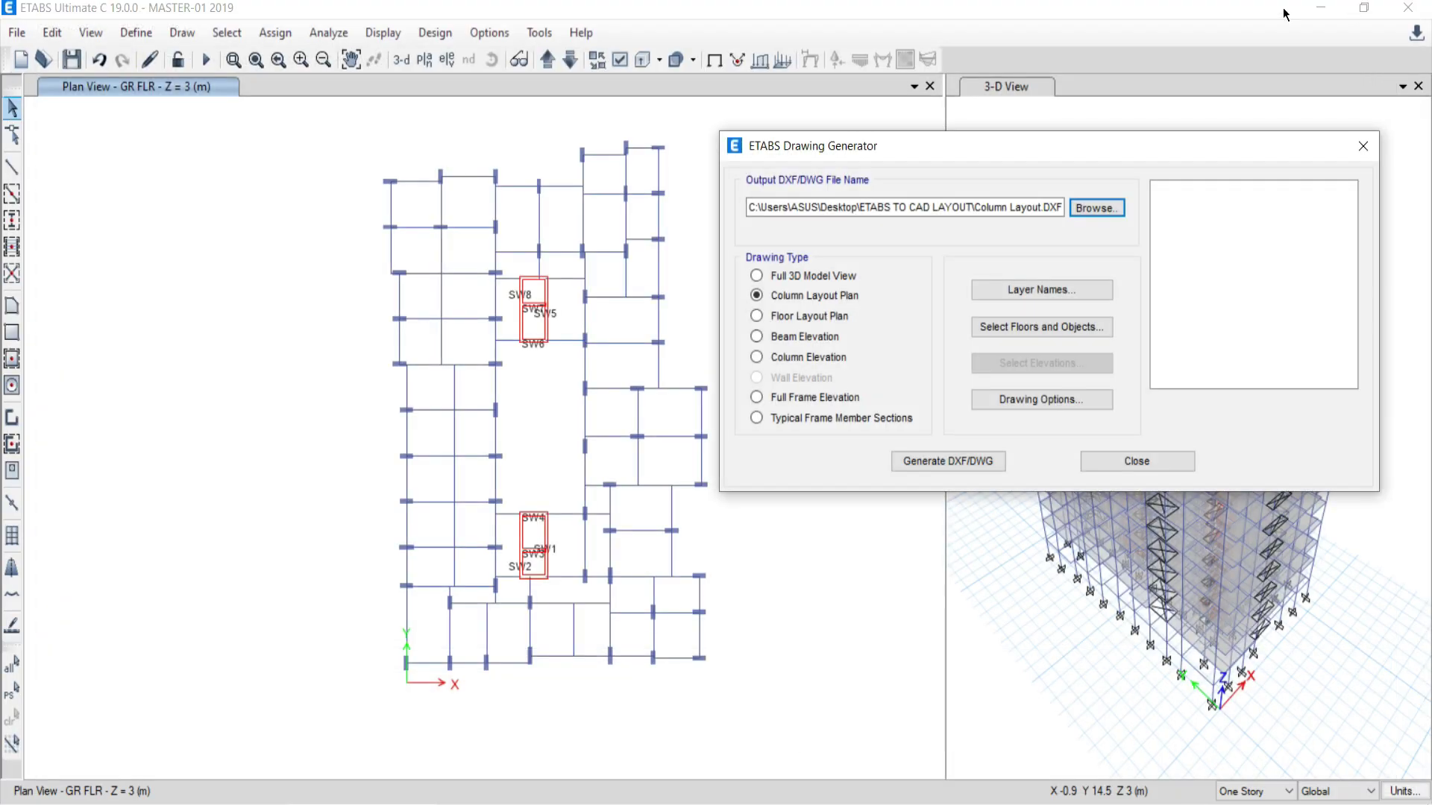
left_click_drag(1043, 140, 712, 137)
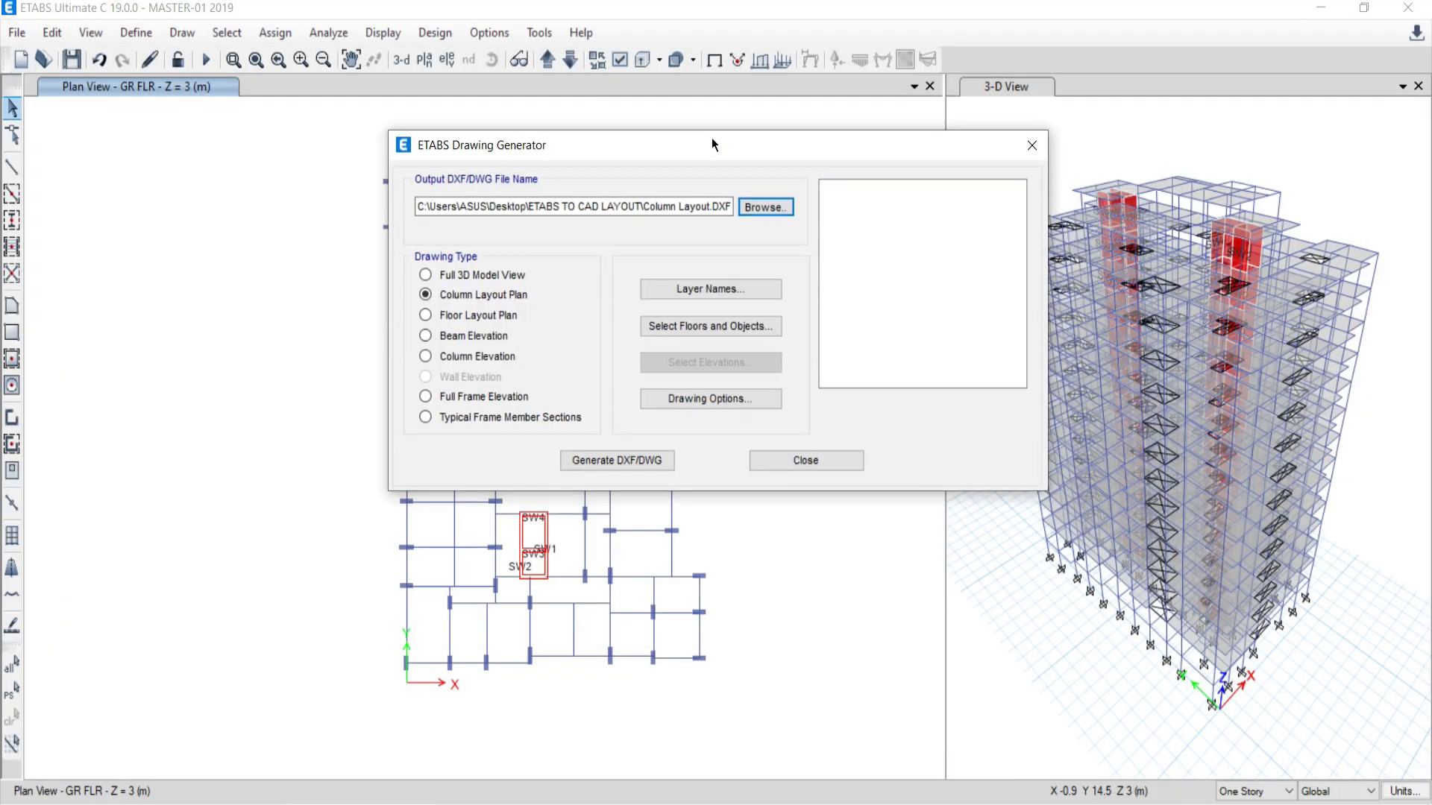
left_click(597, 464)
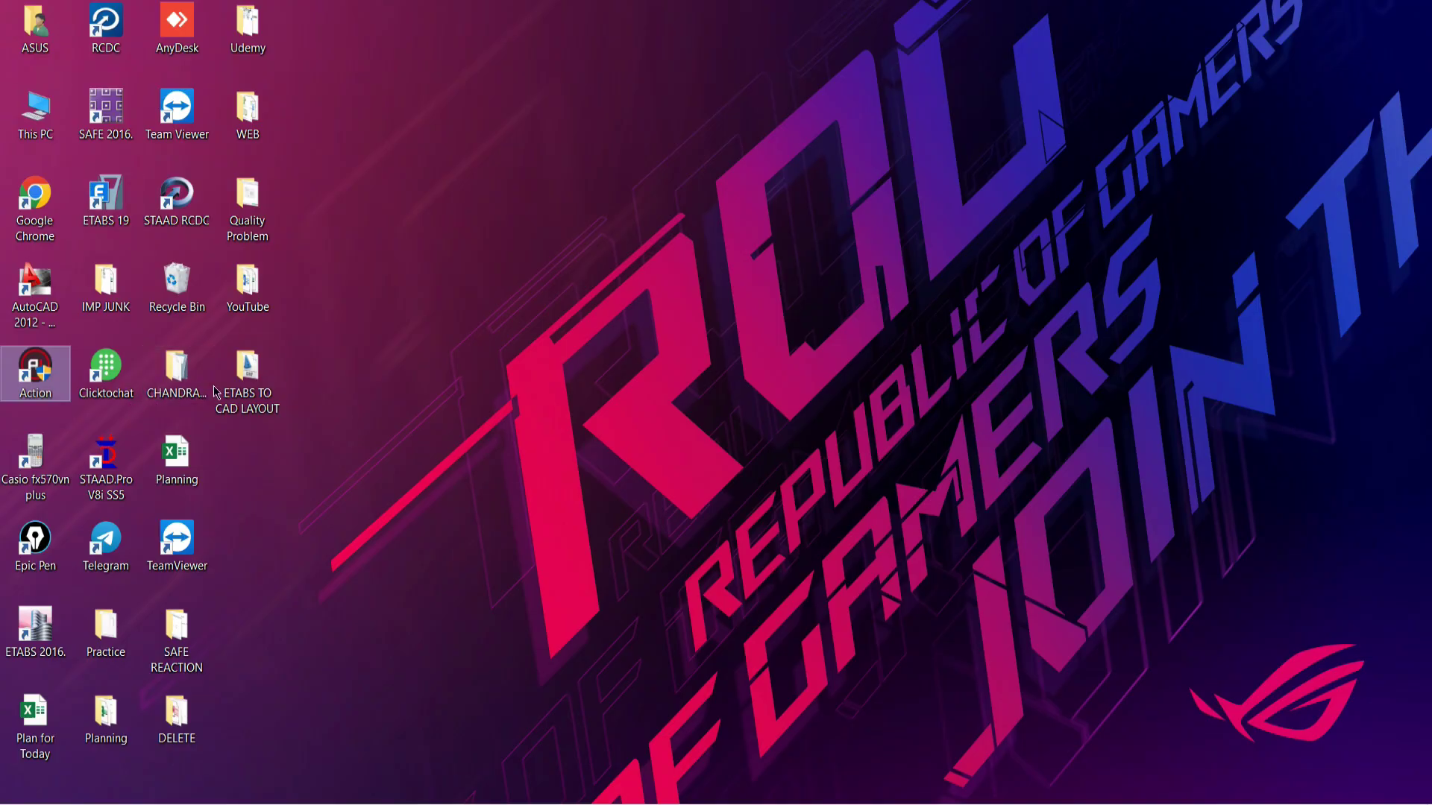
Open Column Layout from the desktop folder ETABS TO CAD LAYOUT in AutoCAD and zoom to show the whole column plan.
double_click(246, 388)
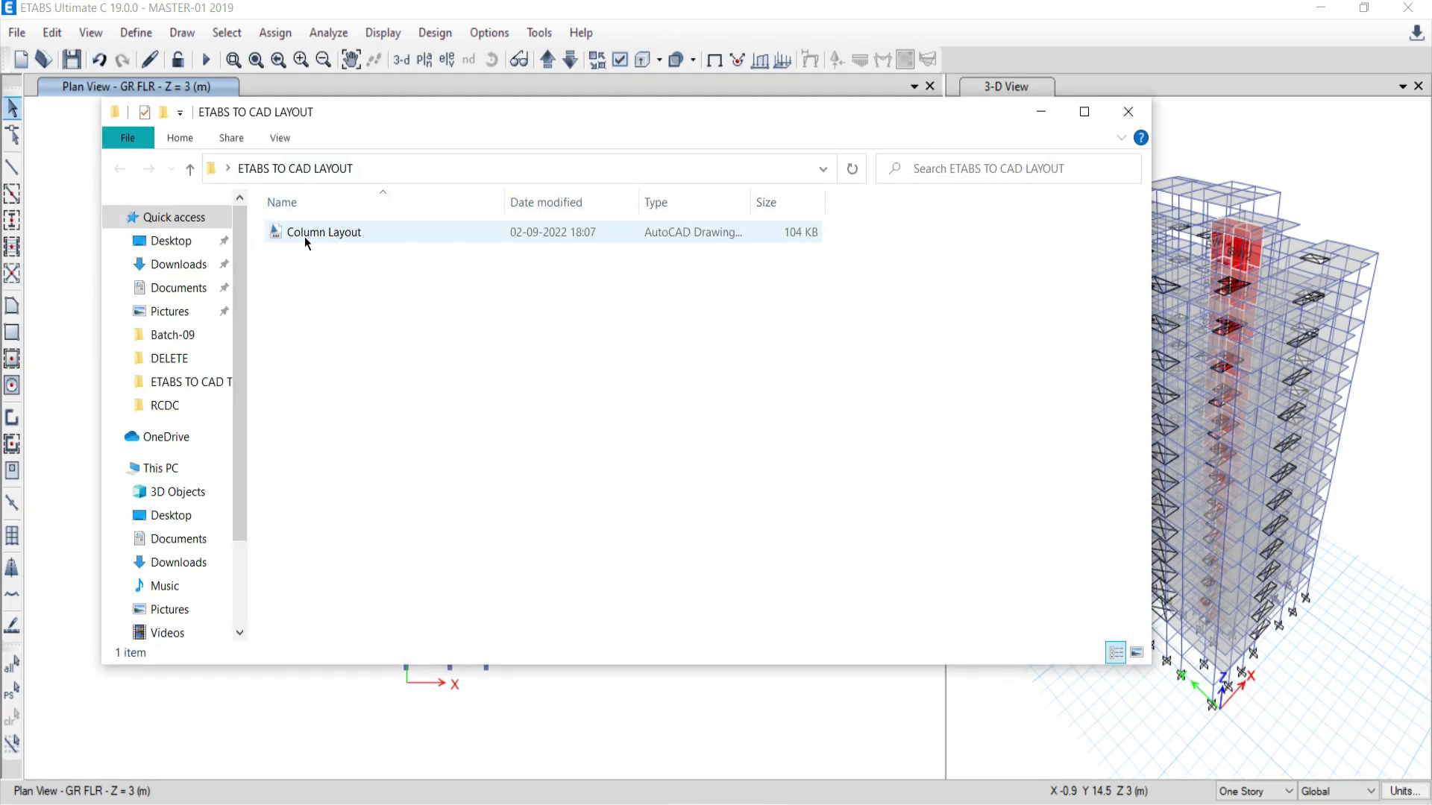
double_click(323, 236)
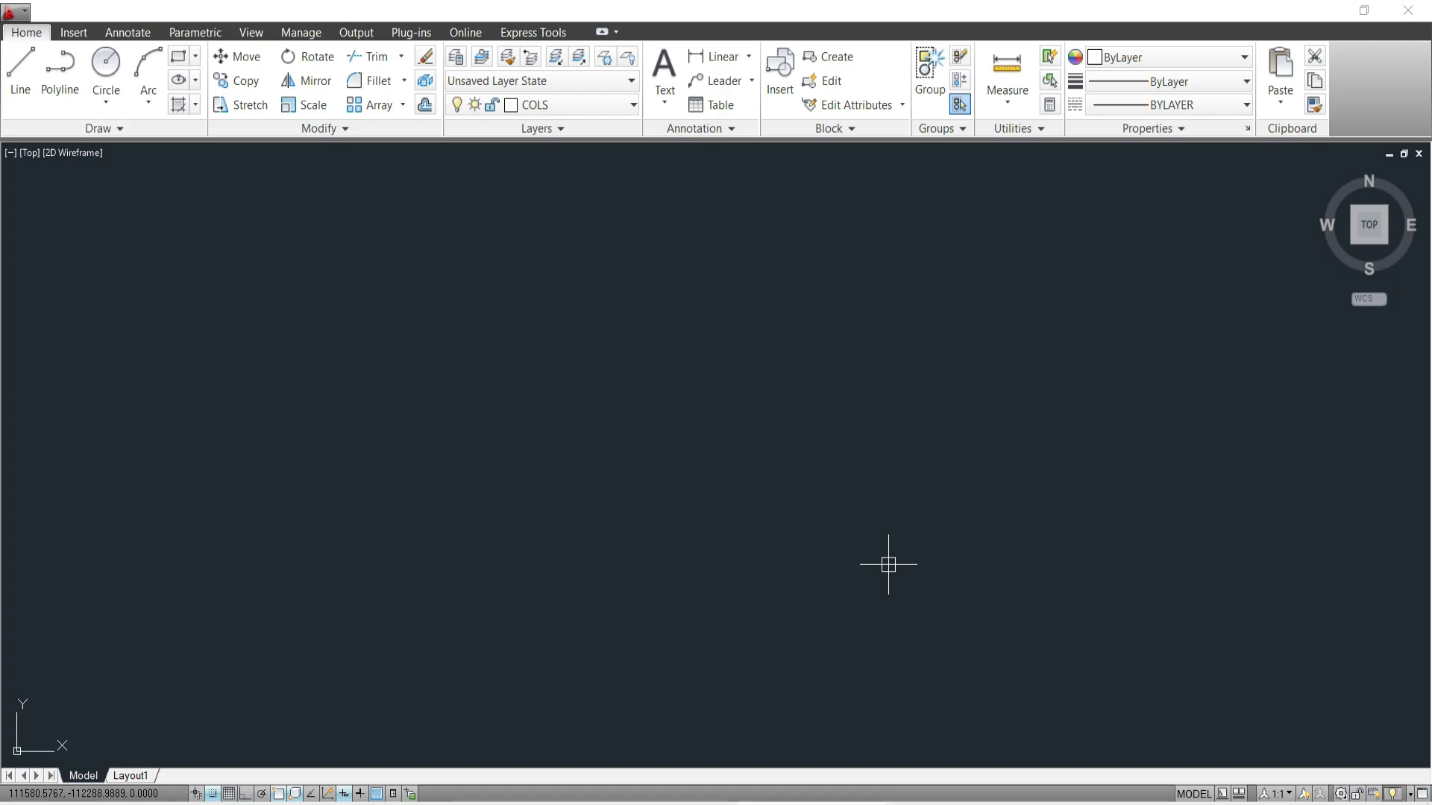
type("z")
key("Return")
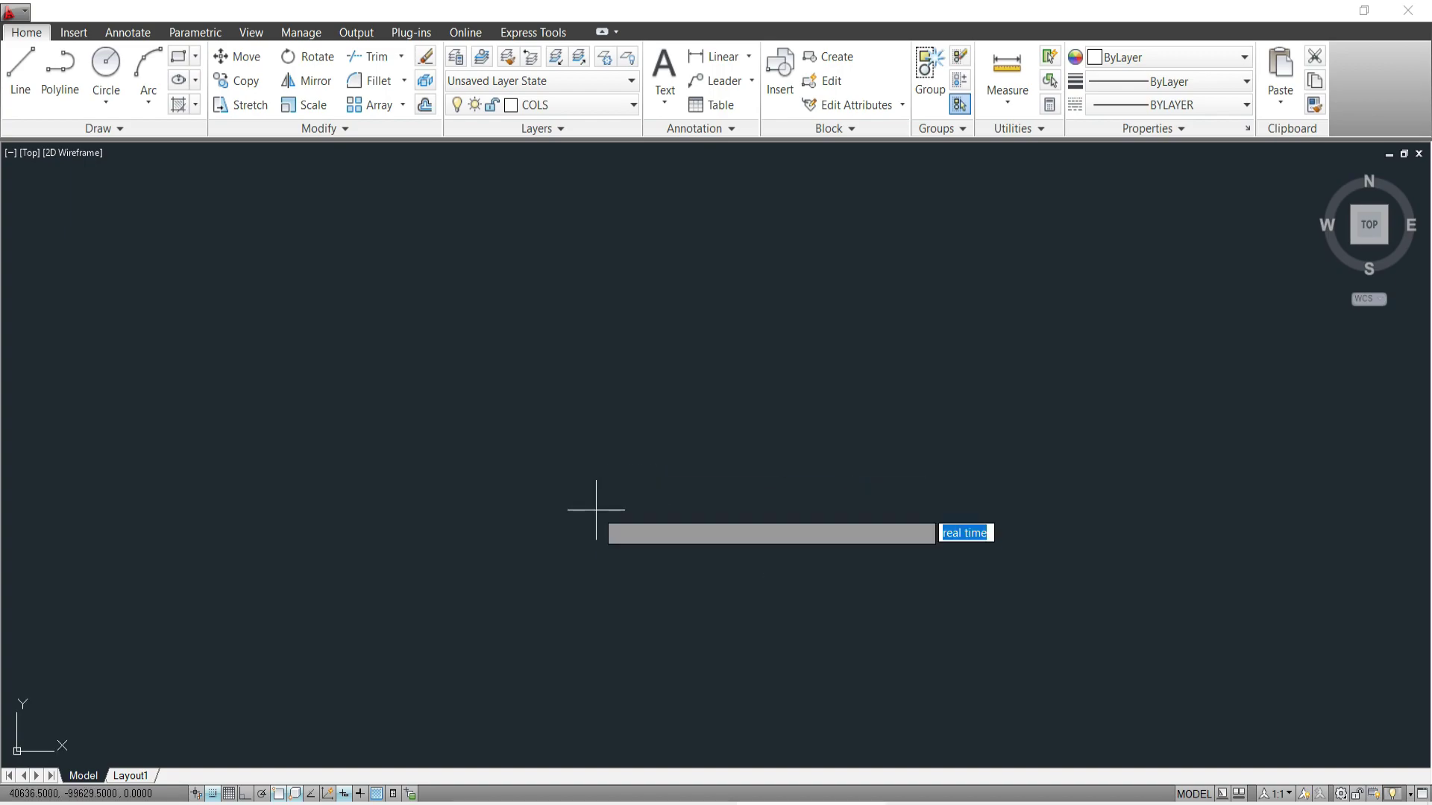
type("a")
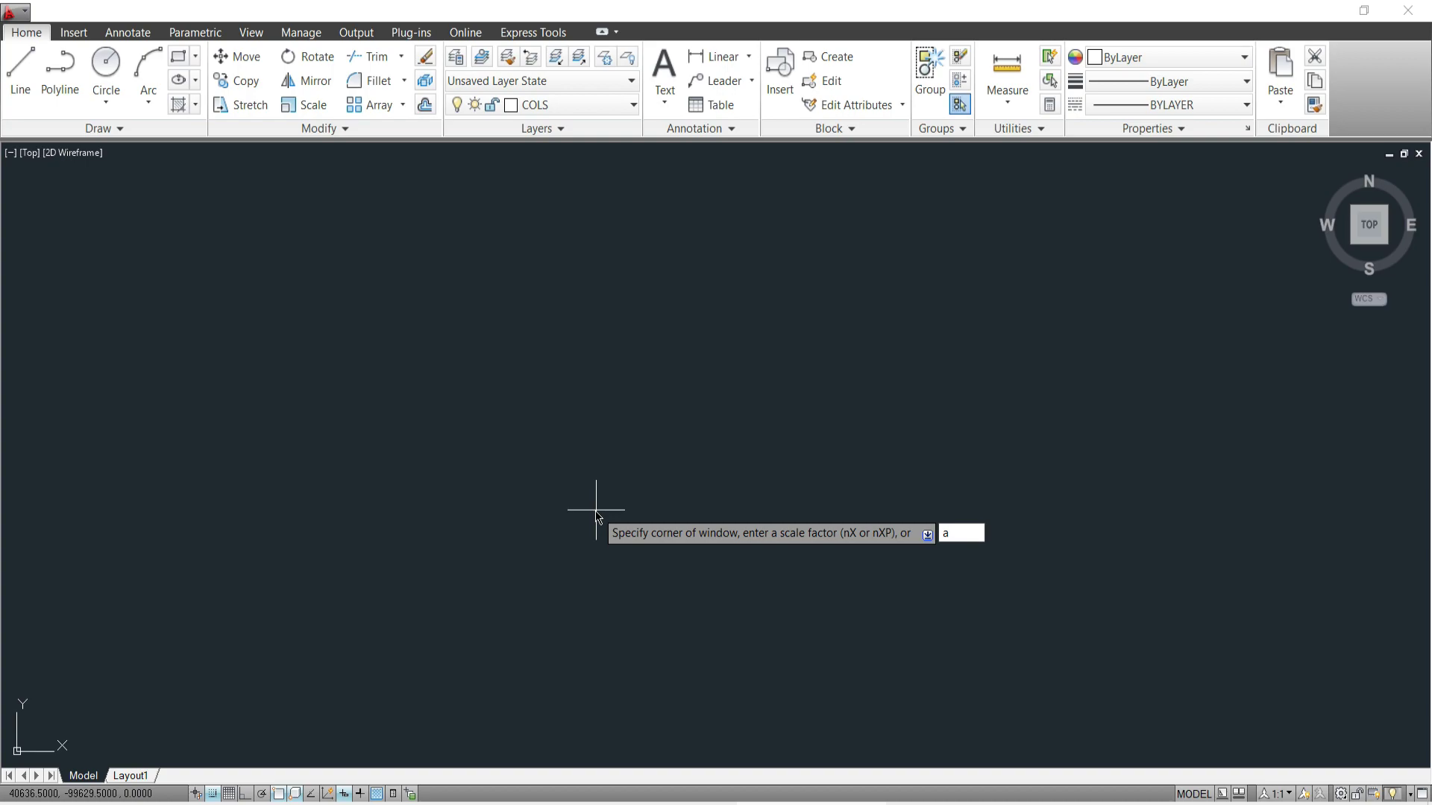
key("Return")
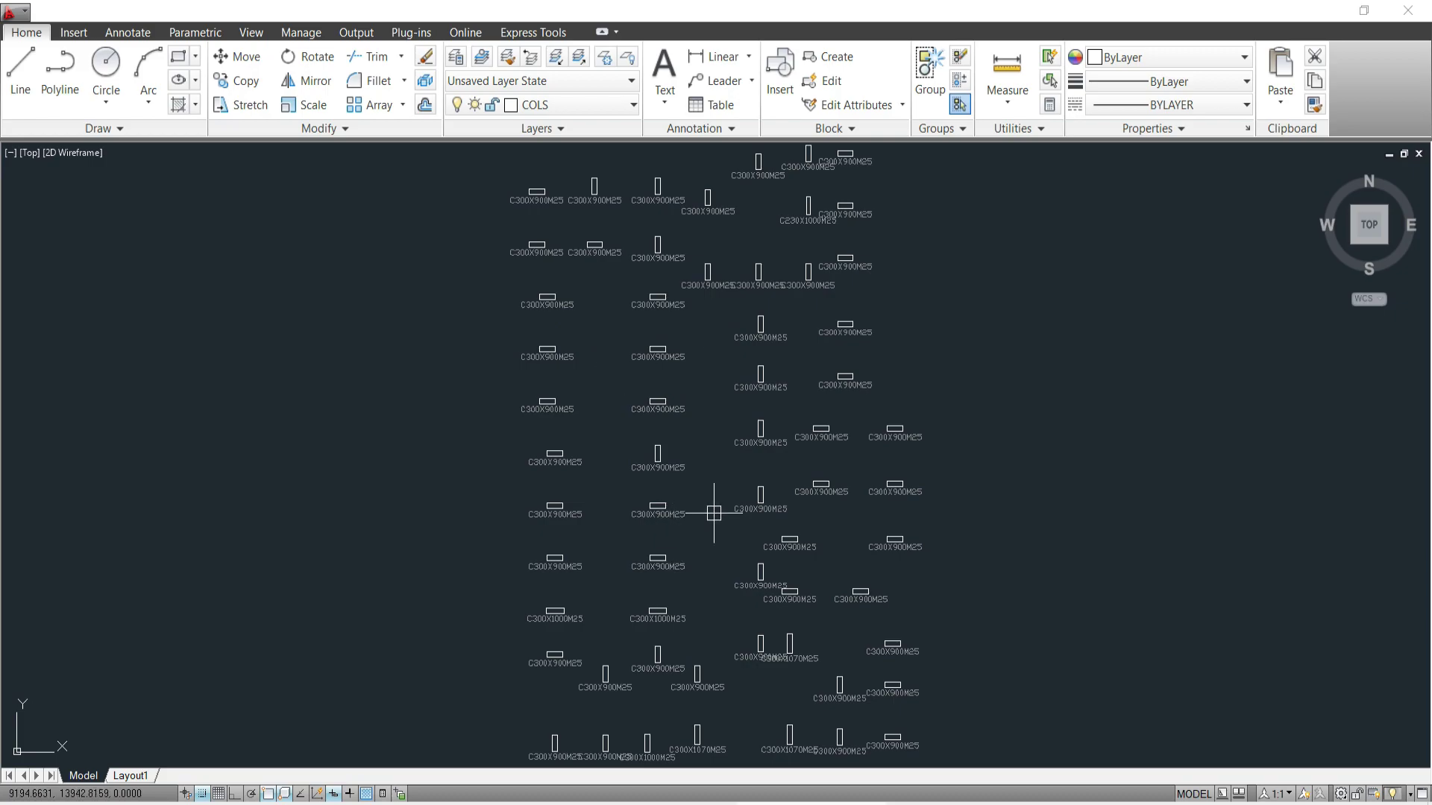
mouse_move(716, 505)
middle_mouse_down()
mouse_move(636, 476)
mouse_move(681, 431)
mouse_move(666, 467)
middle_mouse_up()
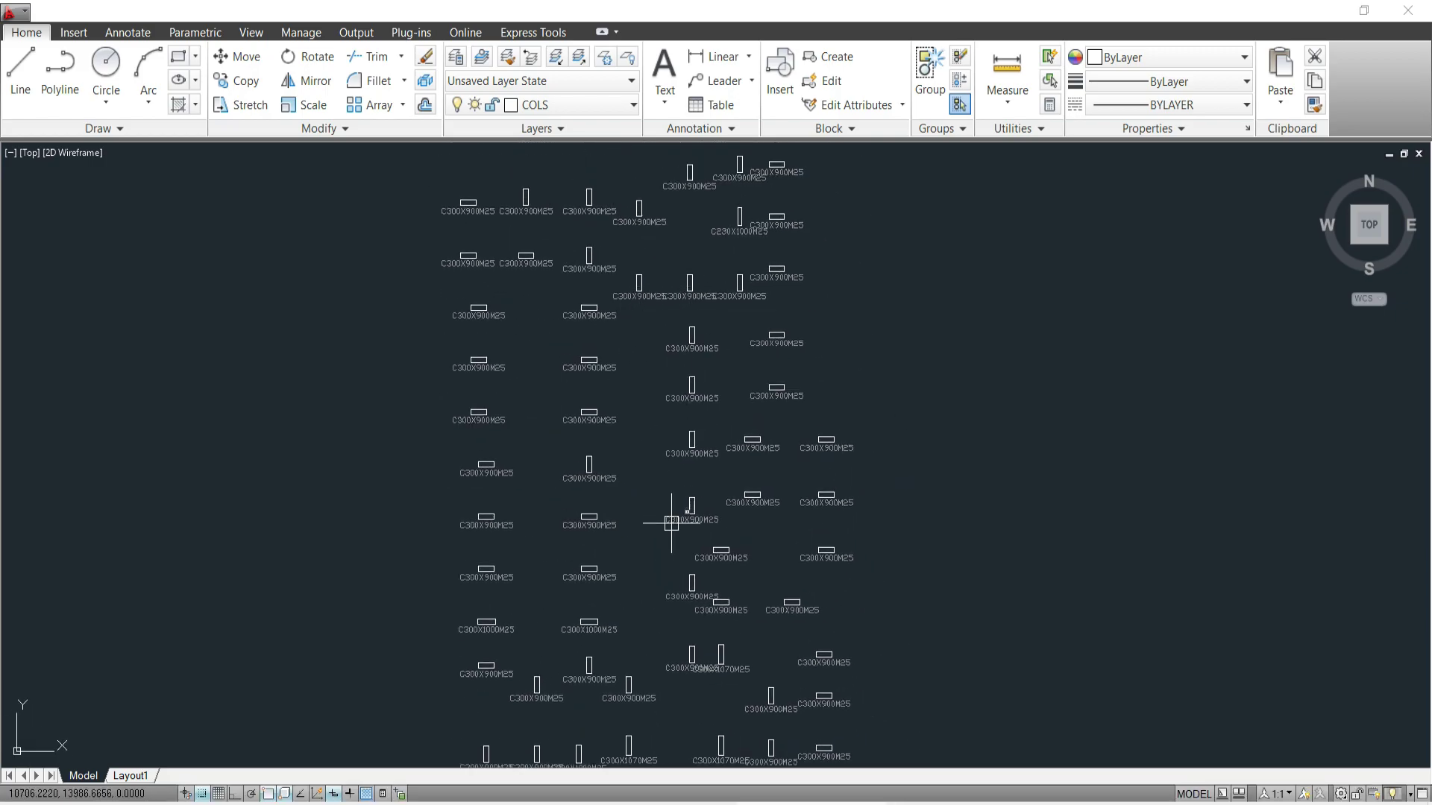
middle_click_drag(652, 584, 663, 532)
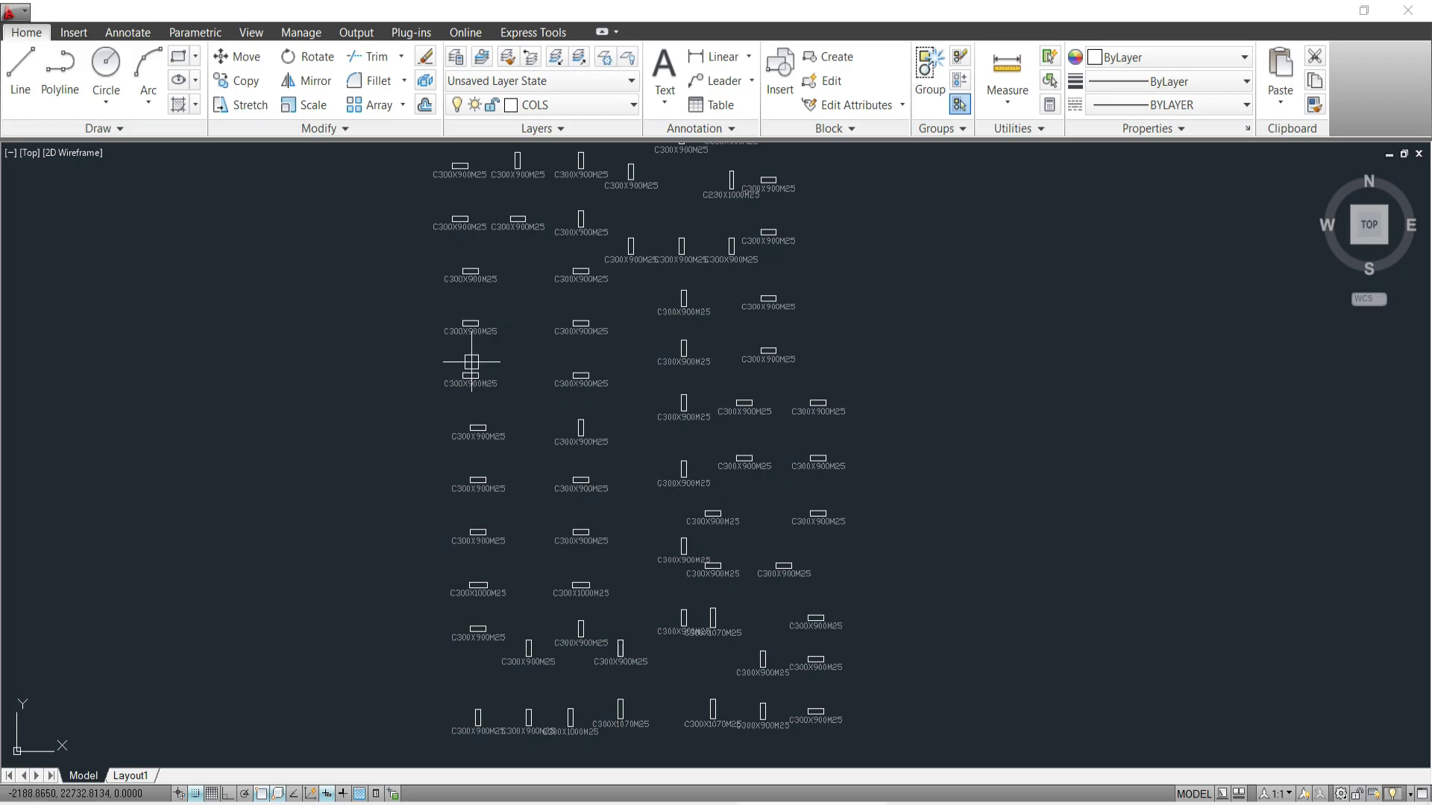
scroll(449, 346, "up", 2)
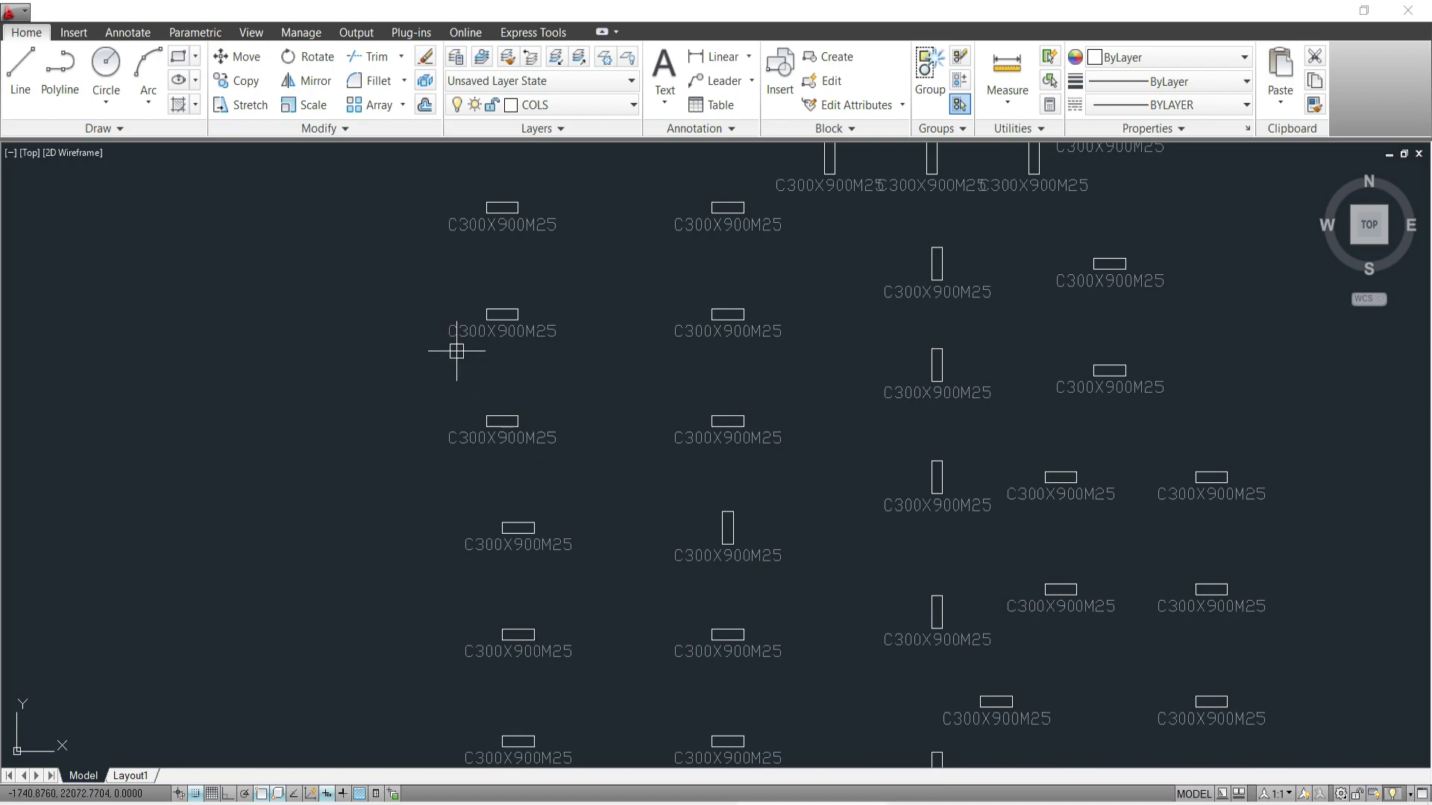
Unlock the TEXT layer that holds the column section labels.
scroll(459, 347, "up", 1)
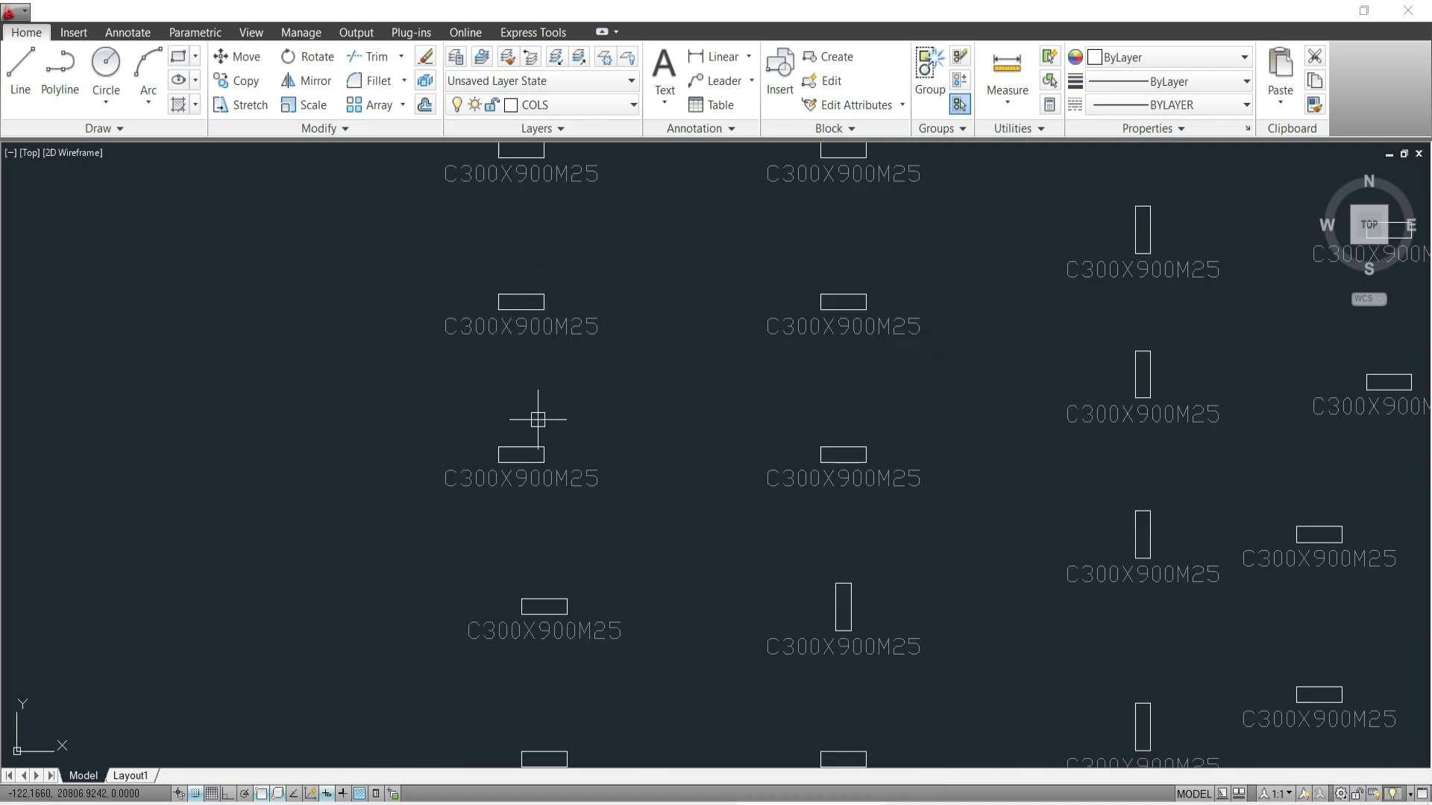
scroll(477, 353, "down", 2)
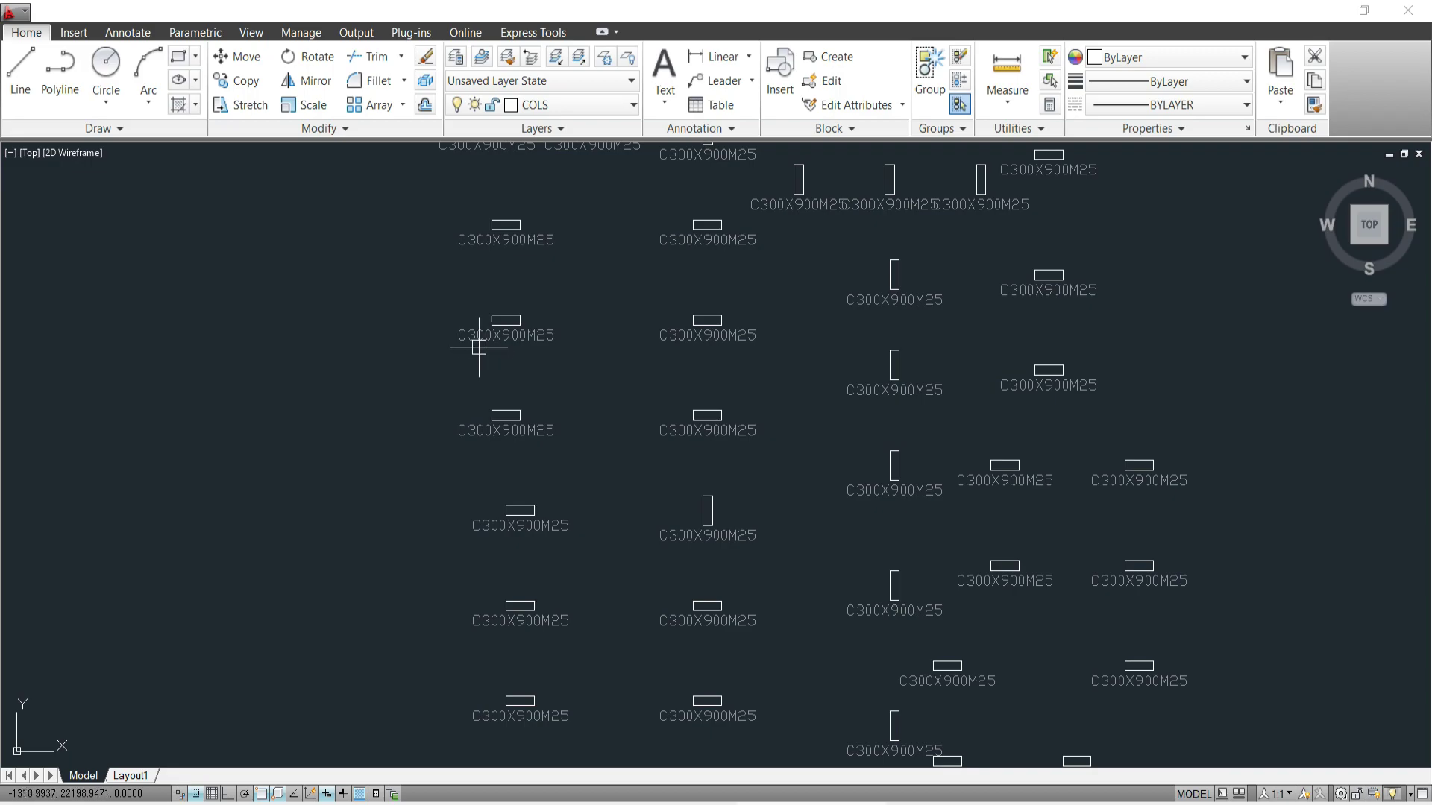
scroll(472, 347, "up", 2)
scroll(457, 349, "up", 1)
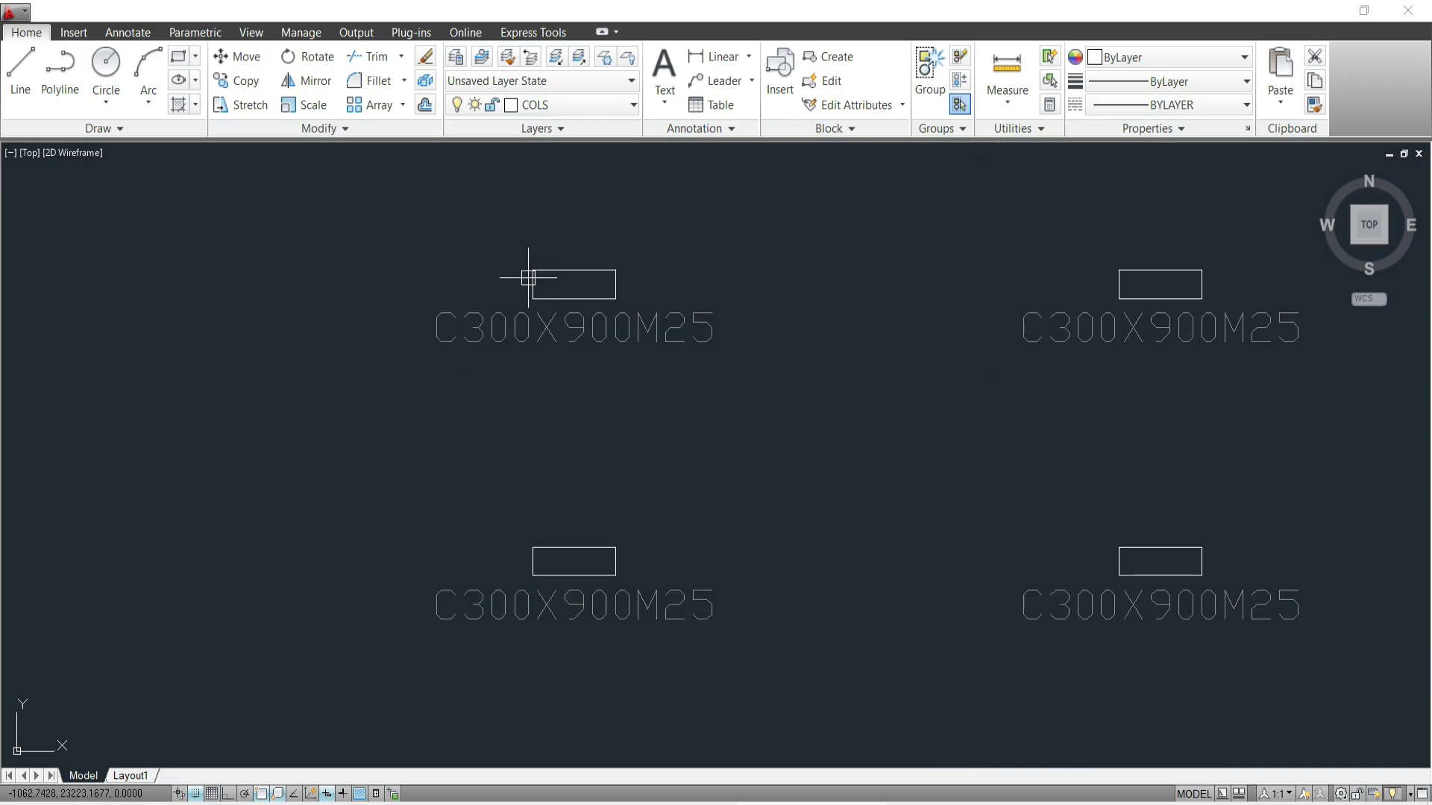
scroll(496, 281, "down", 3)
left_click(496, 329)
left_click(438, 270)
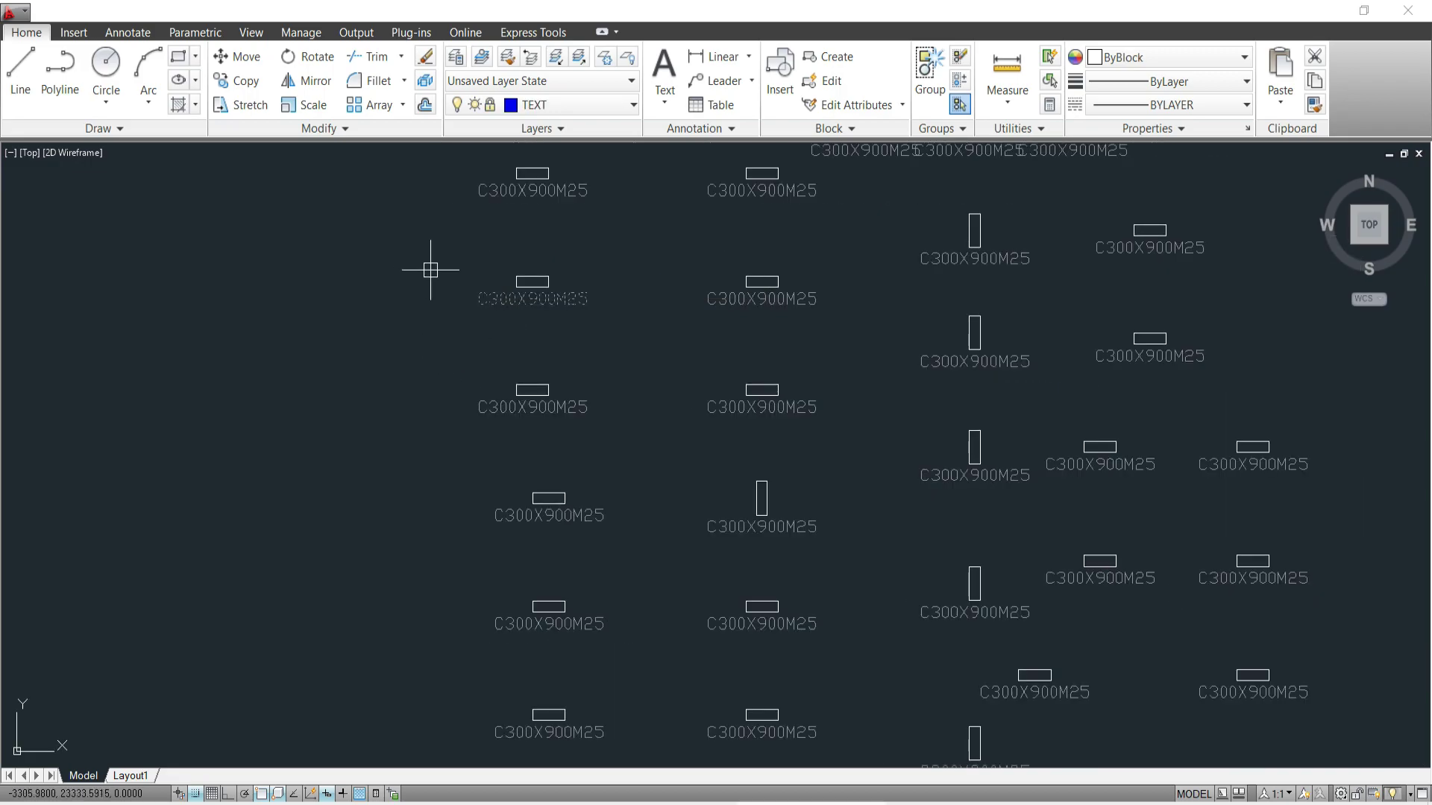
left_click(552, 105)
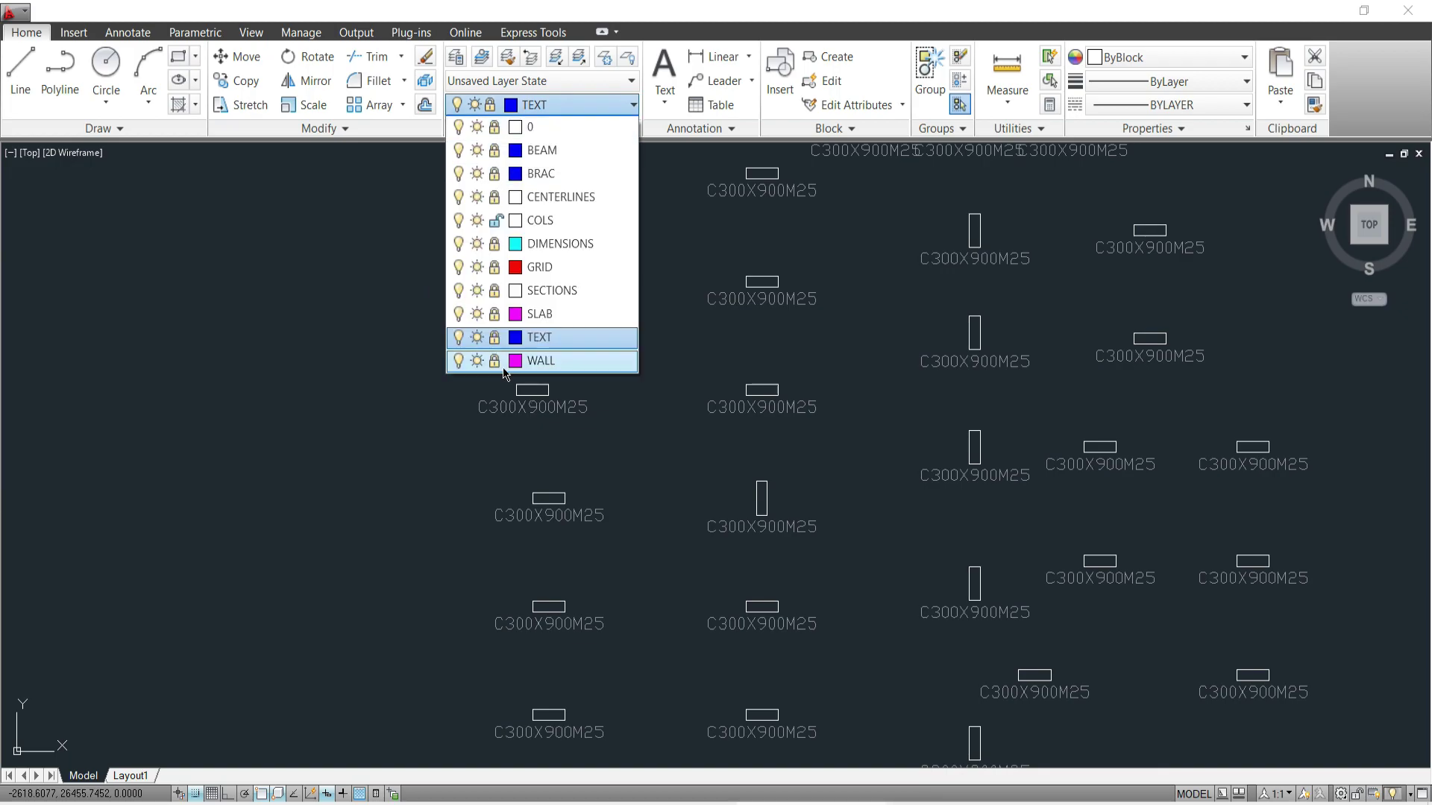
left_click(495, 337)
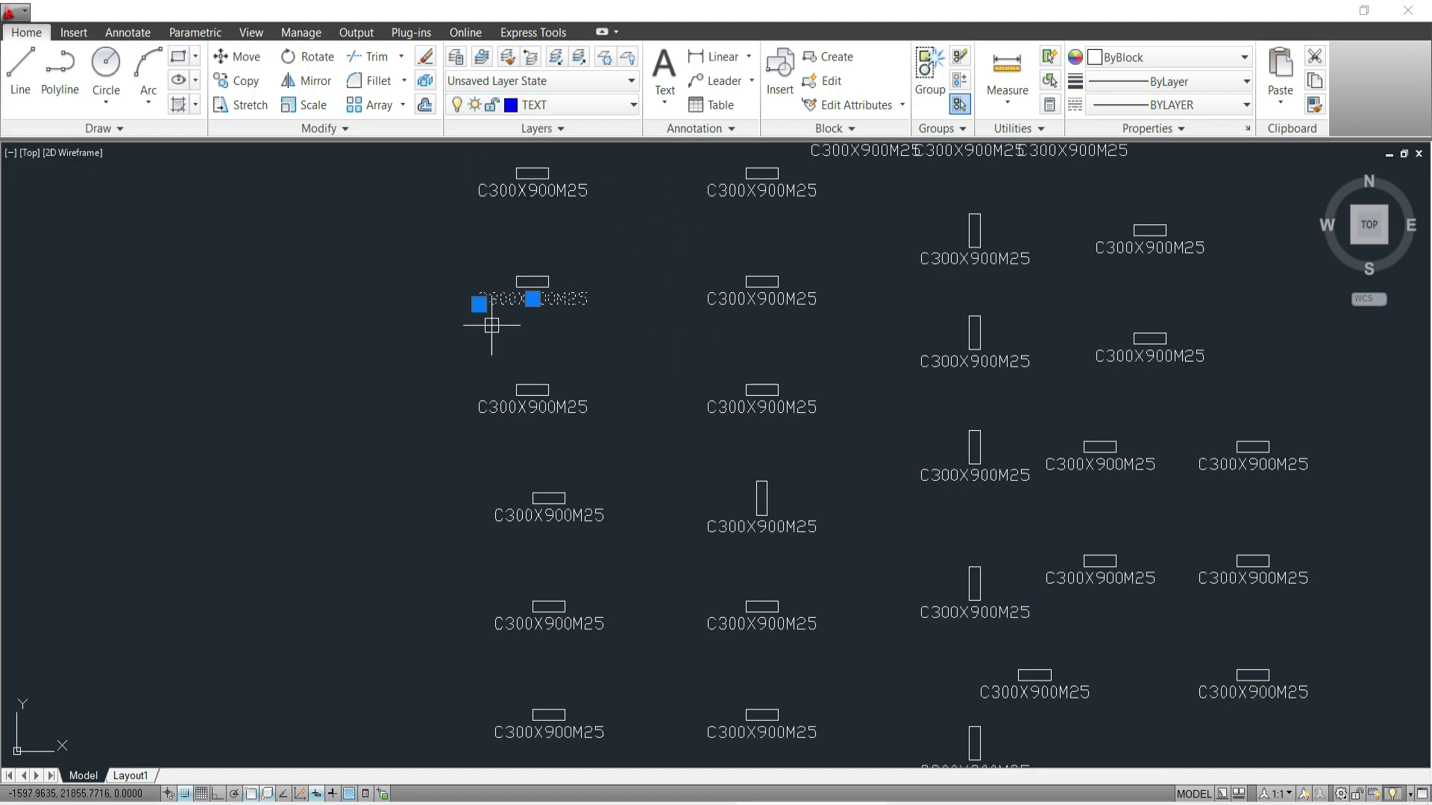
key("Escape")
Delete the section name labels across the whole column plan.
scroll(639, 272, "down", 5)
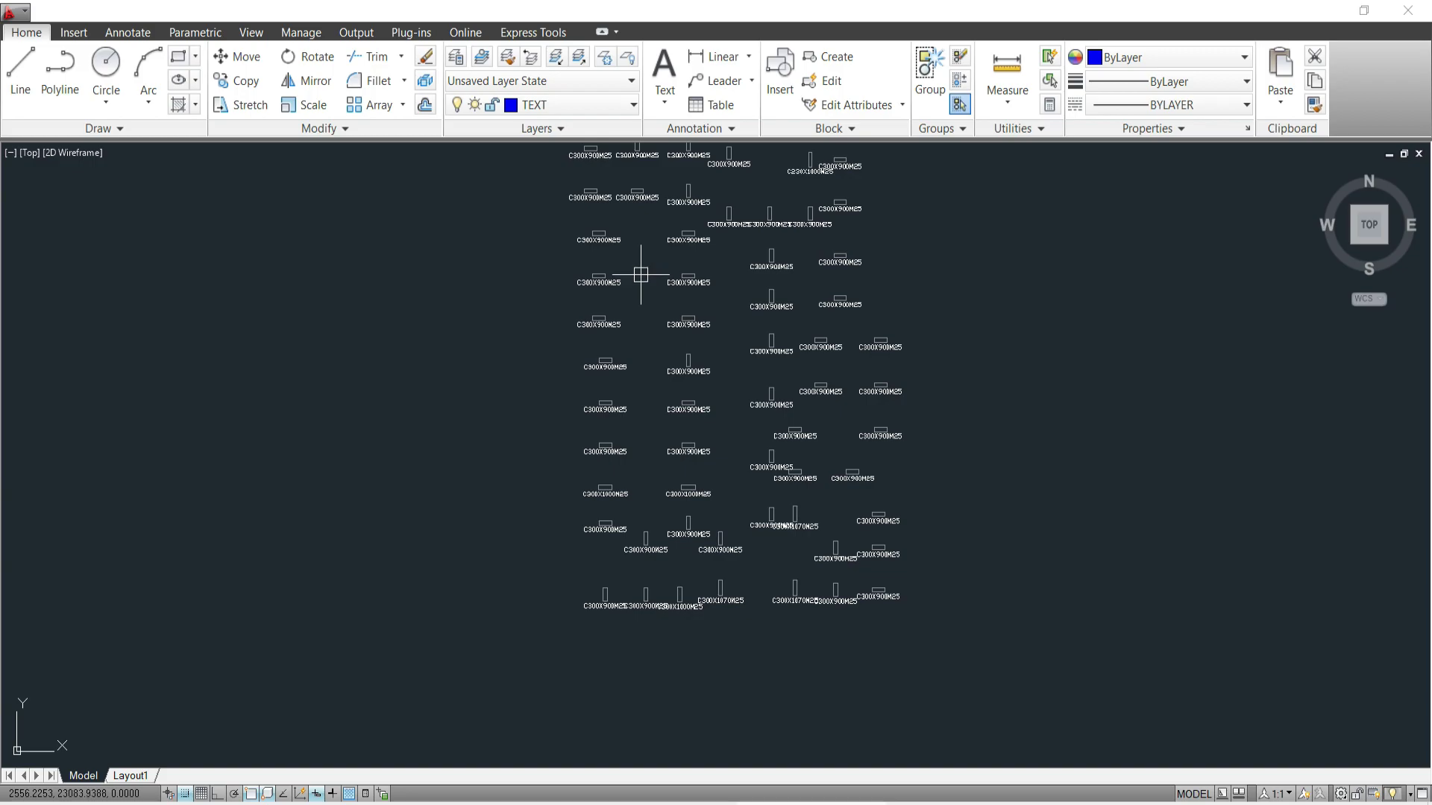
left_click(441, 168)
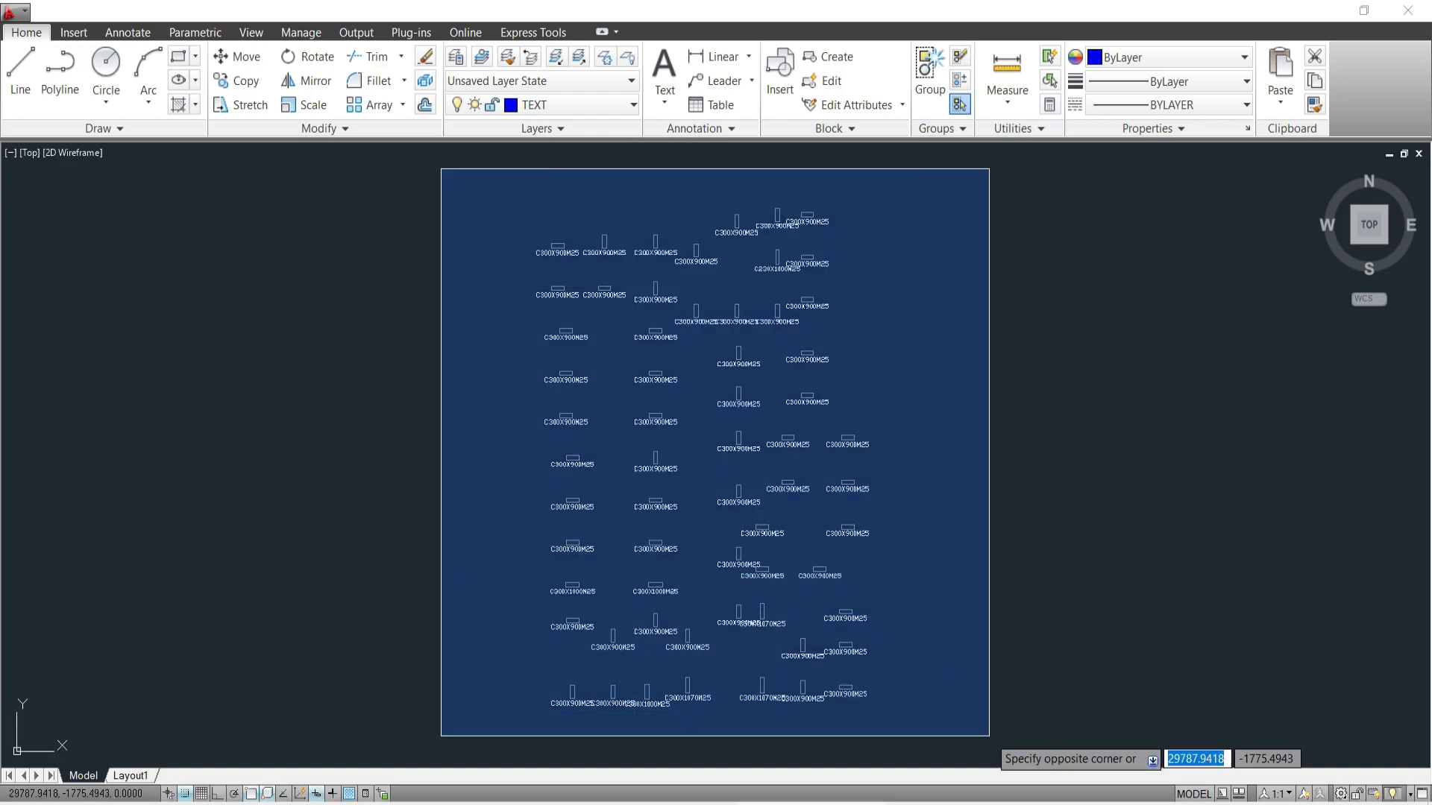
left_click(985, 735)
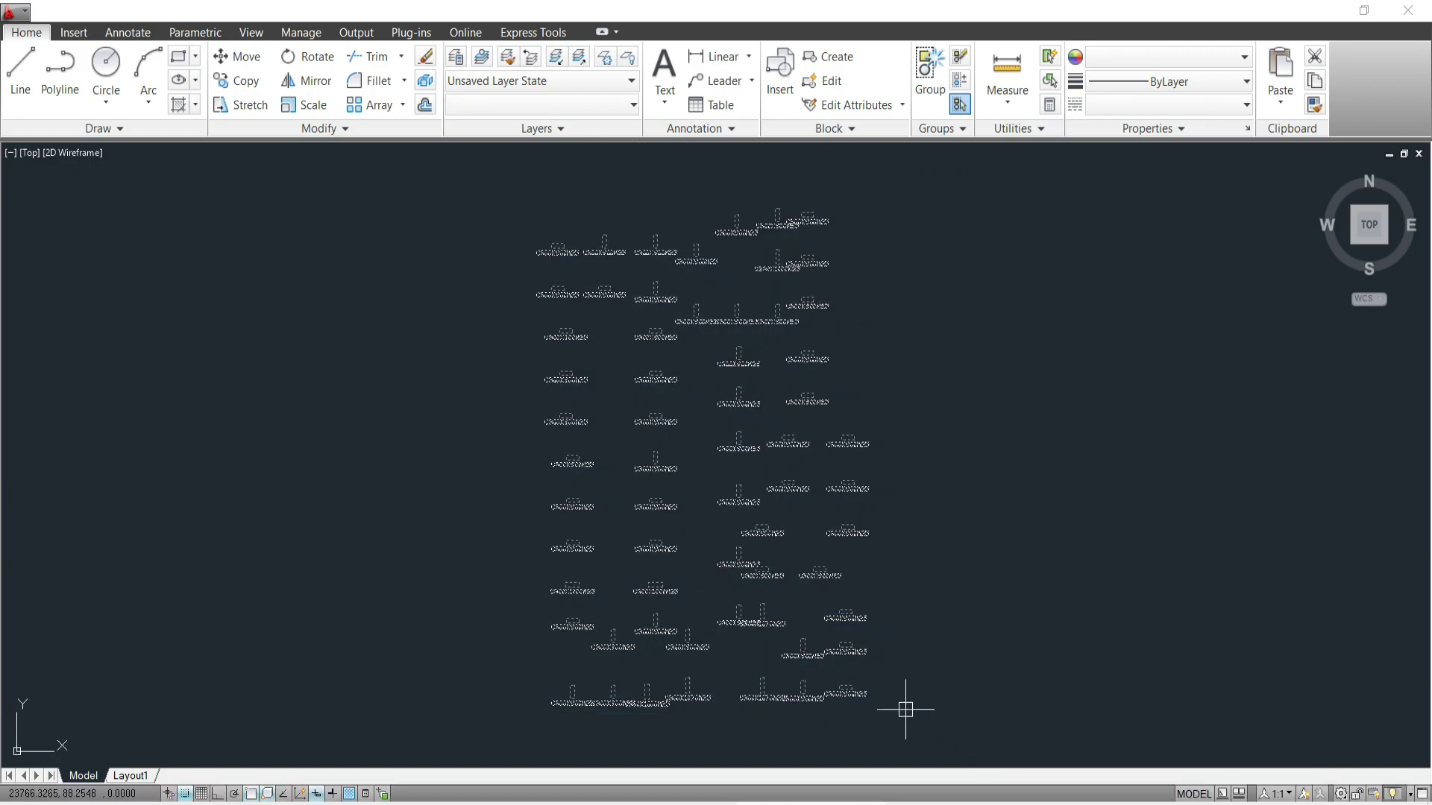
key("Delete")
scroll(686, 684, "up", 3)
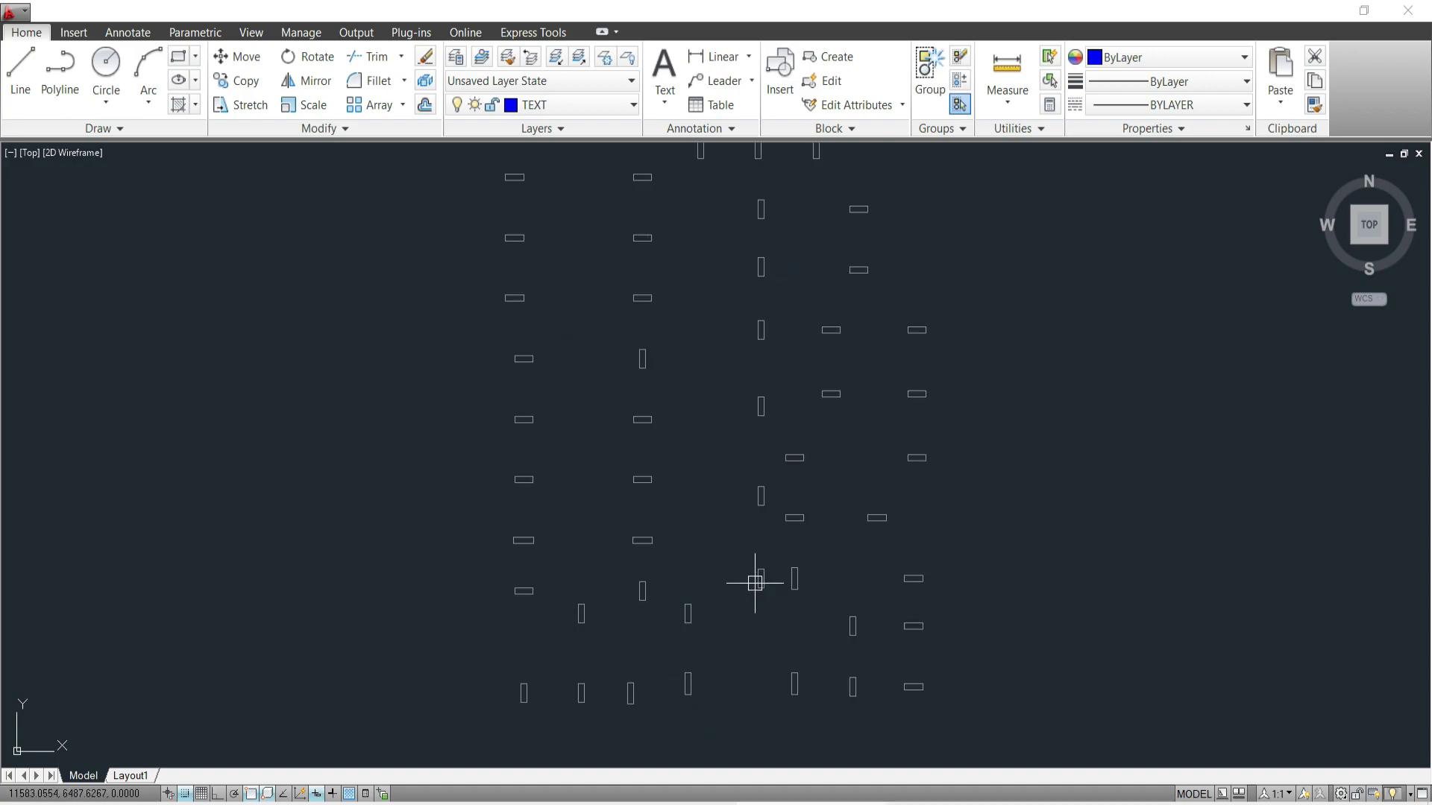
middle_click_drag(742, 557, 745, 589)
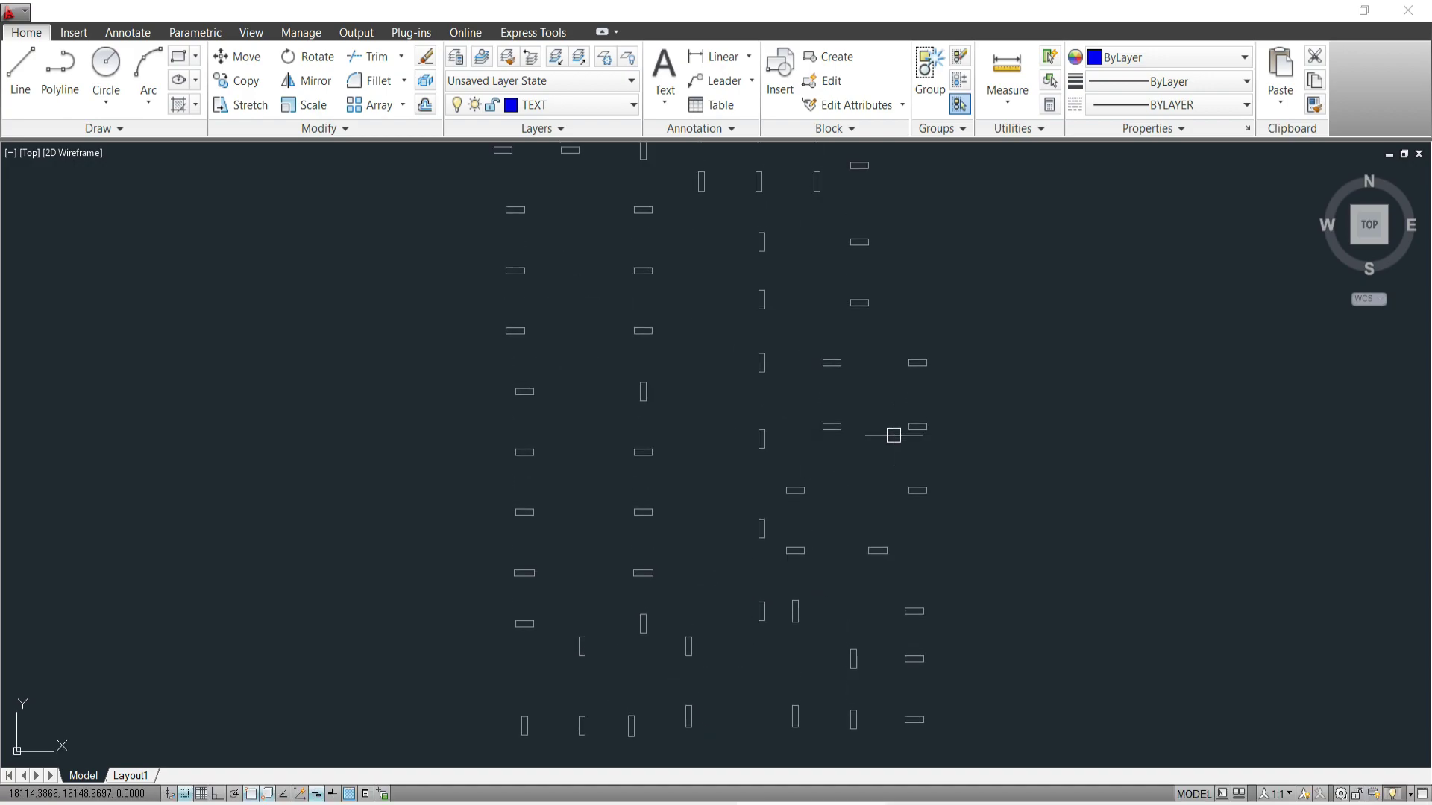
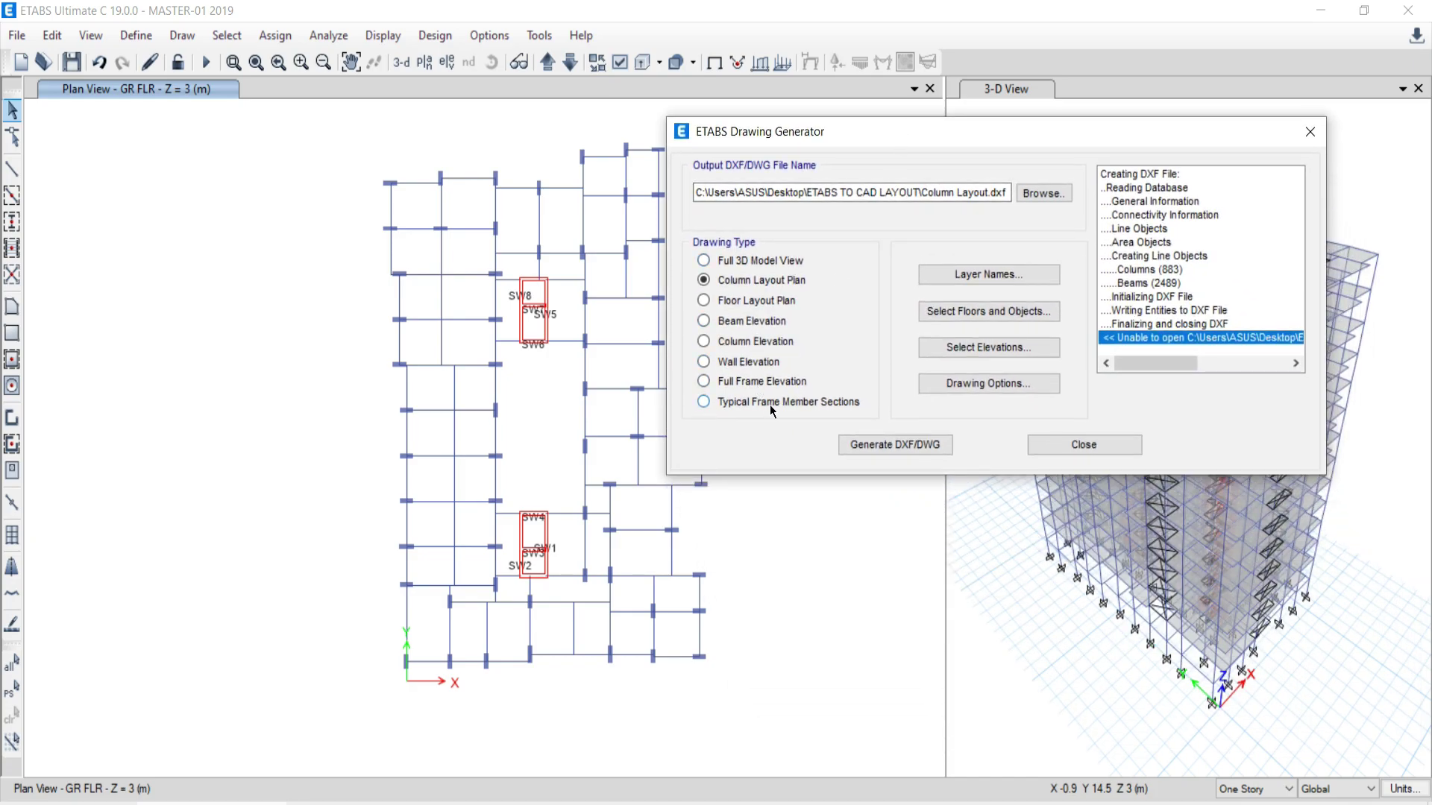
Set the drawing type to Full 3D Model View and exclude beams, braces and slabs, keeping only columns and walls on GR FLR.
left_click(704, 261)
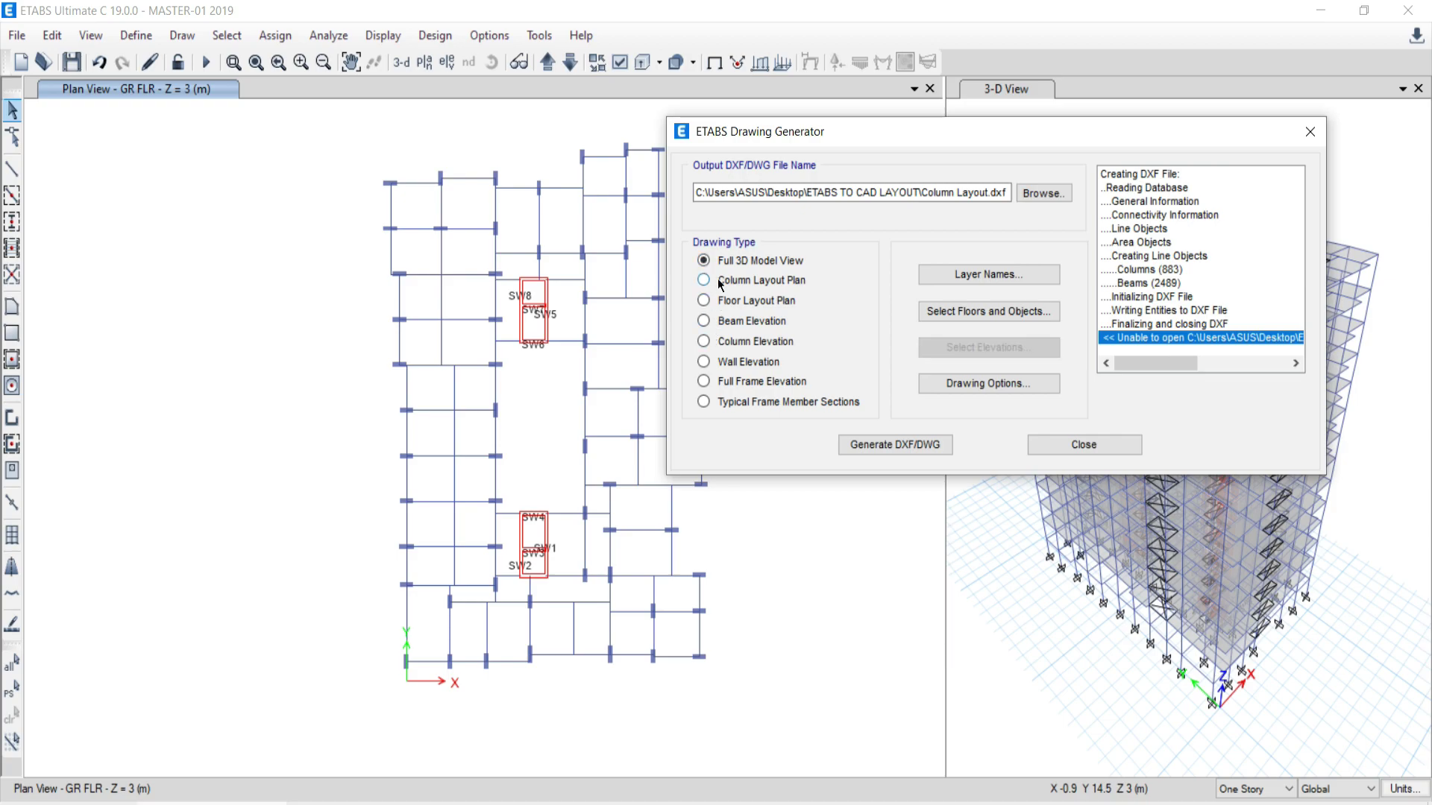
left_click(968, 311)
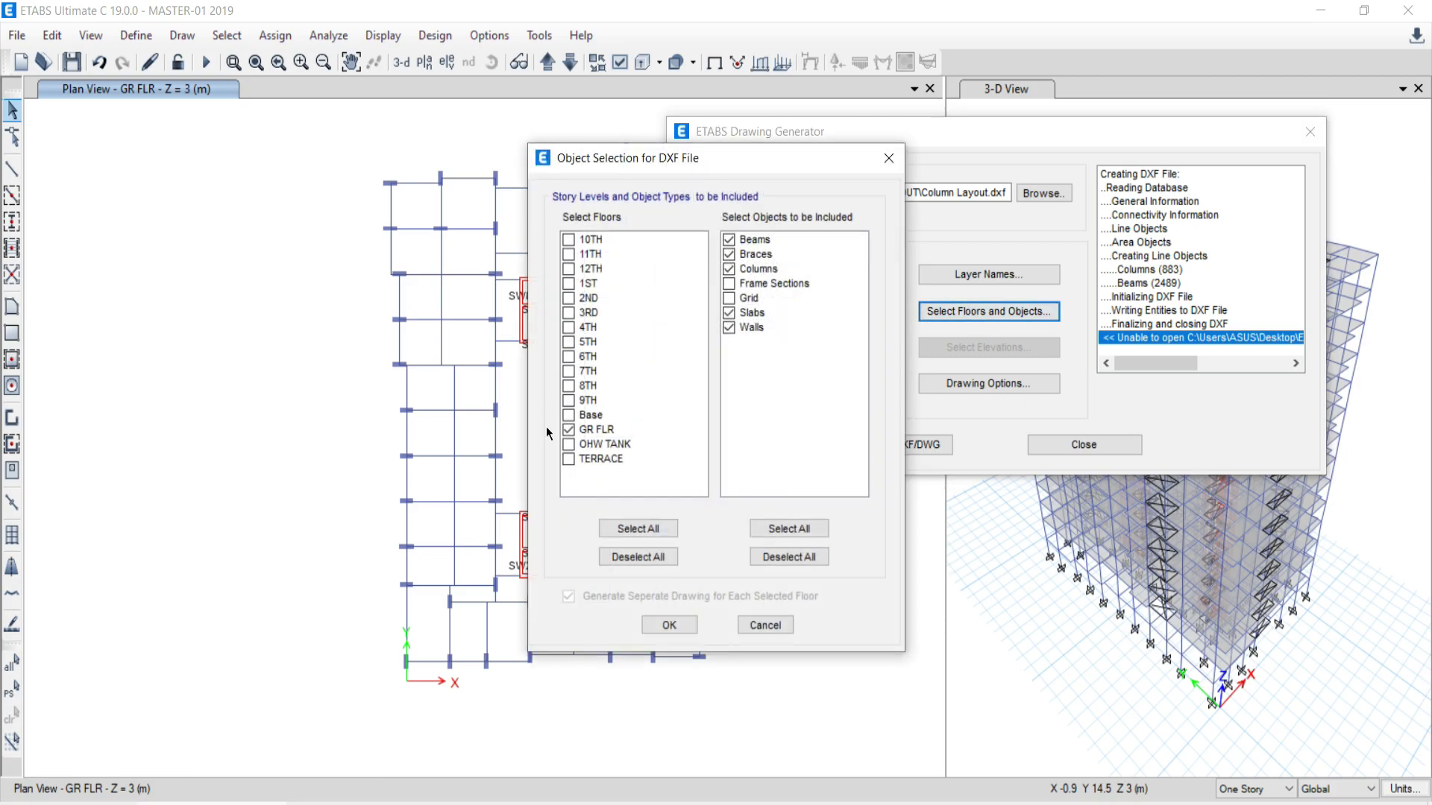
left_click(737, 240)
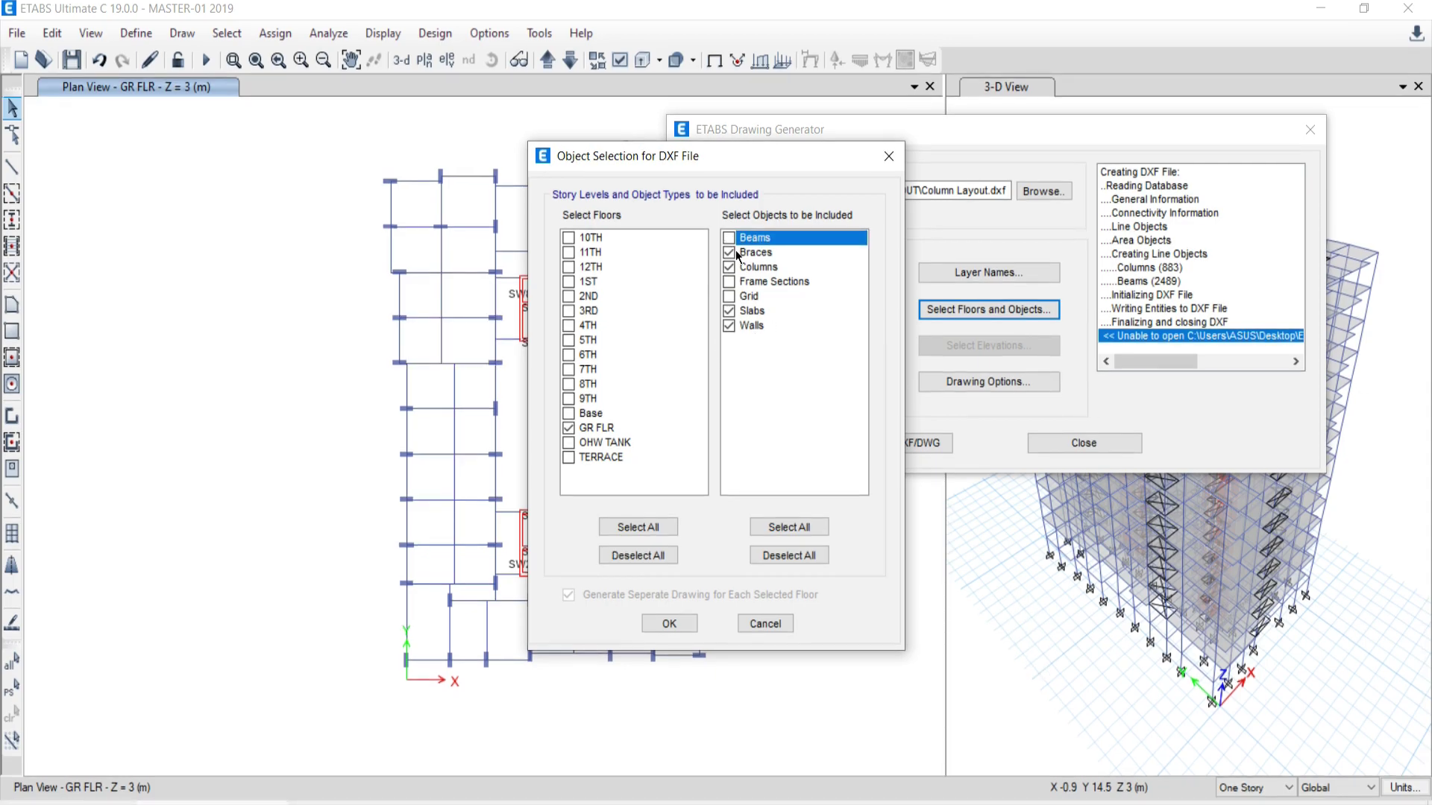
left_click(731, 254)
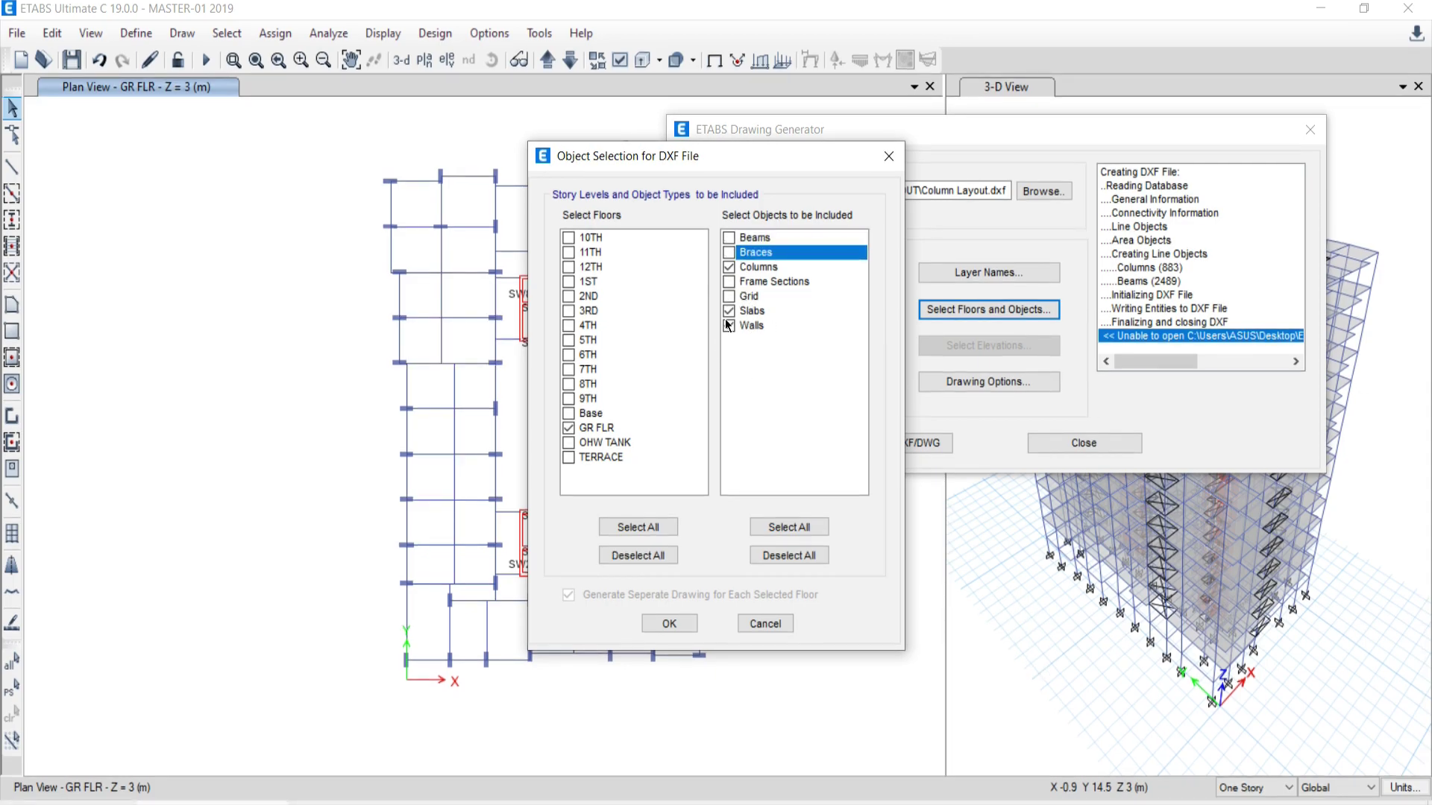
left_click(730, 315)
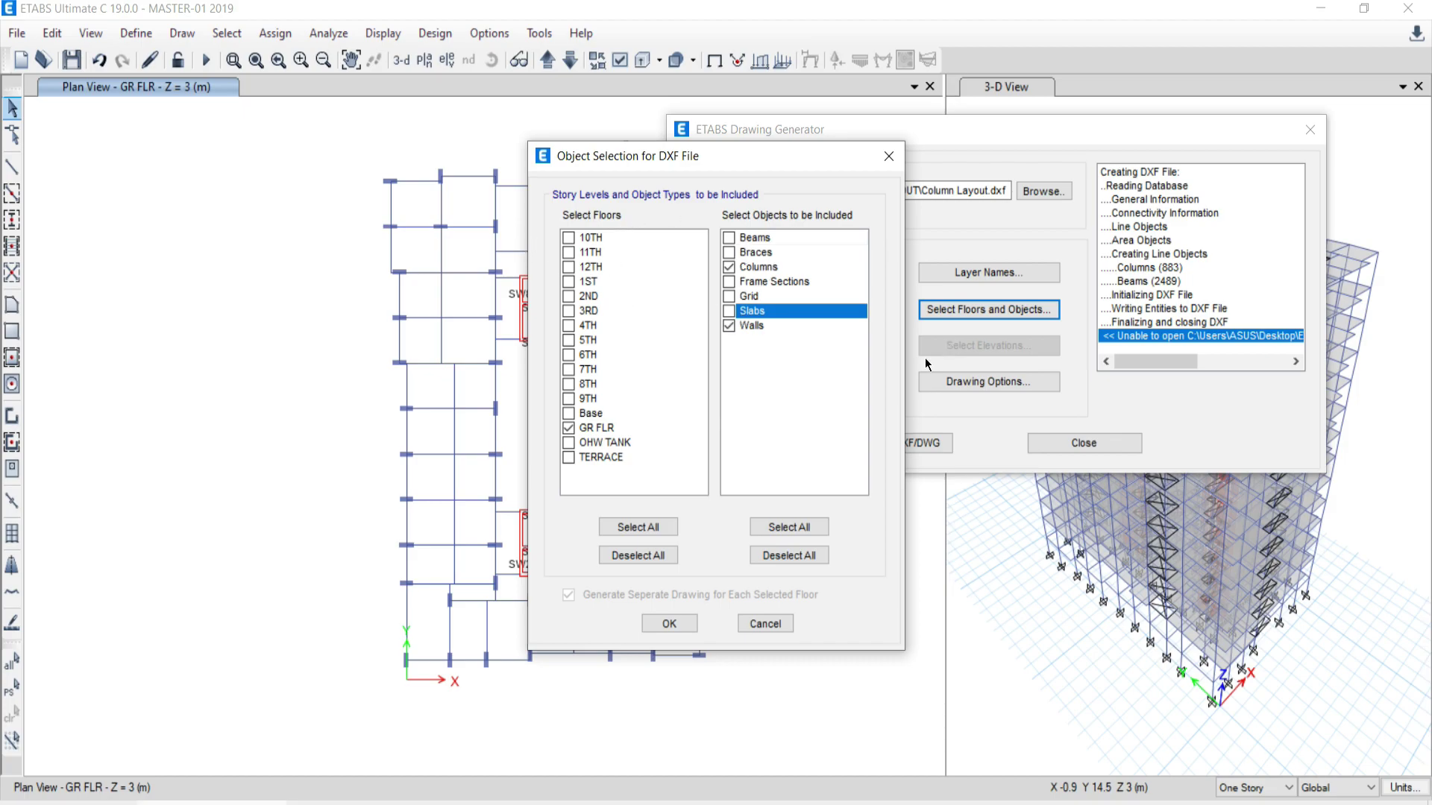
left_click(729, 269)
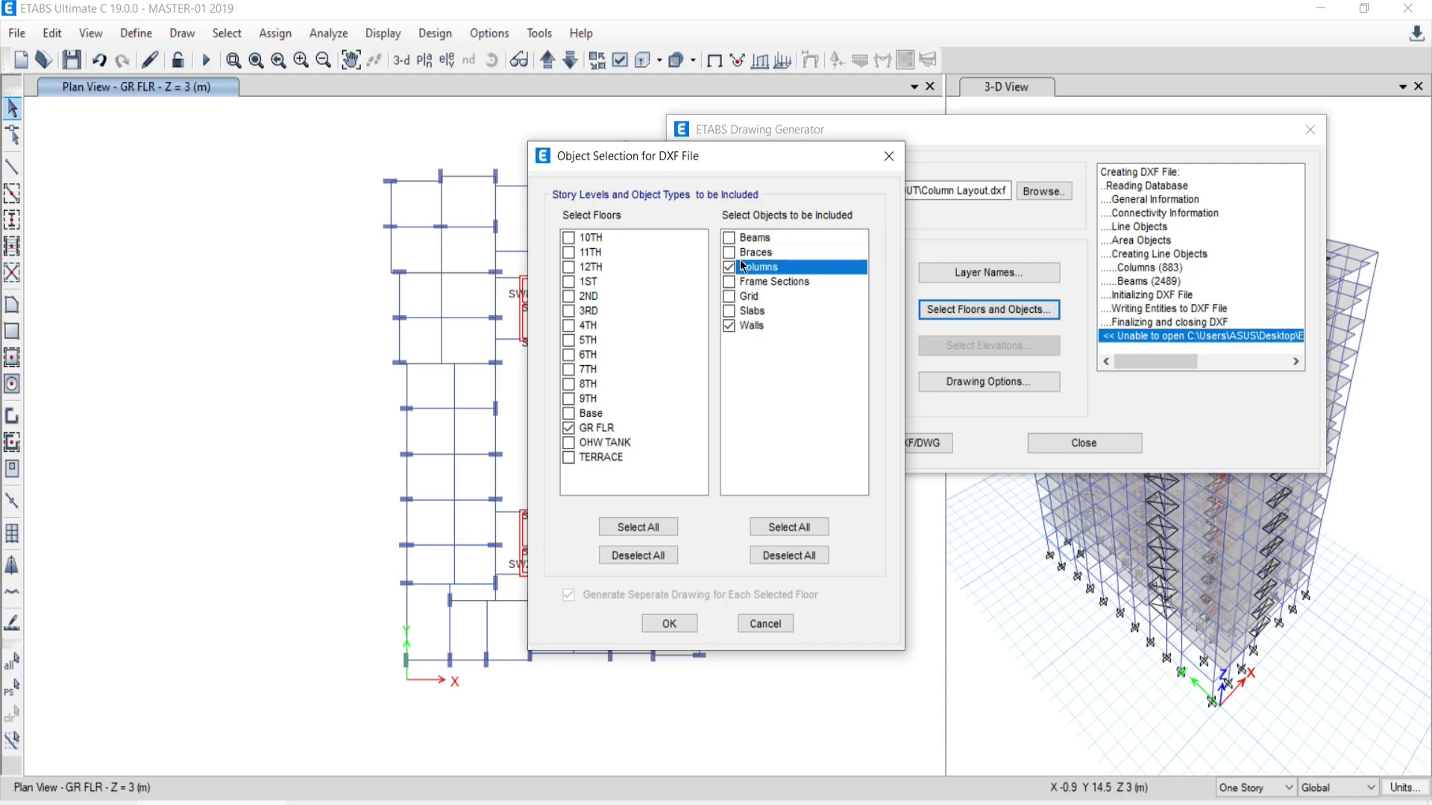
left_click_drag(796, 157, 507, 18)
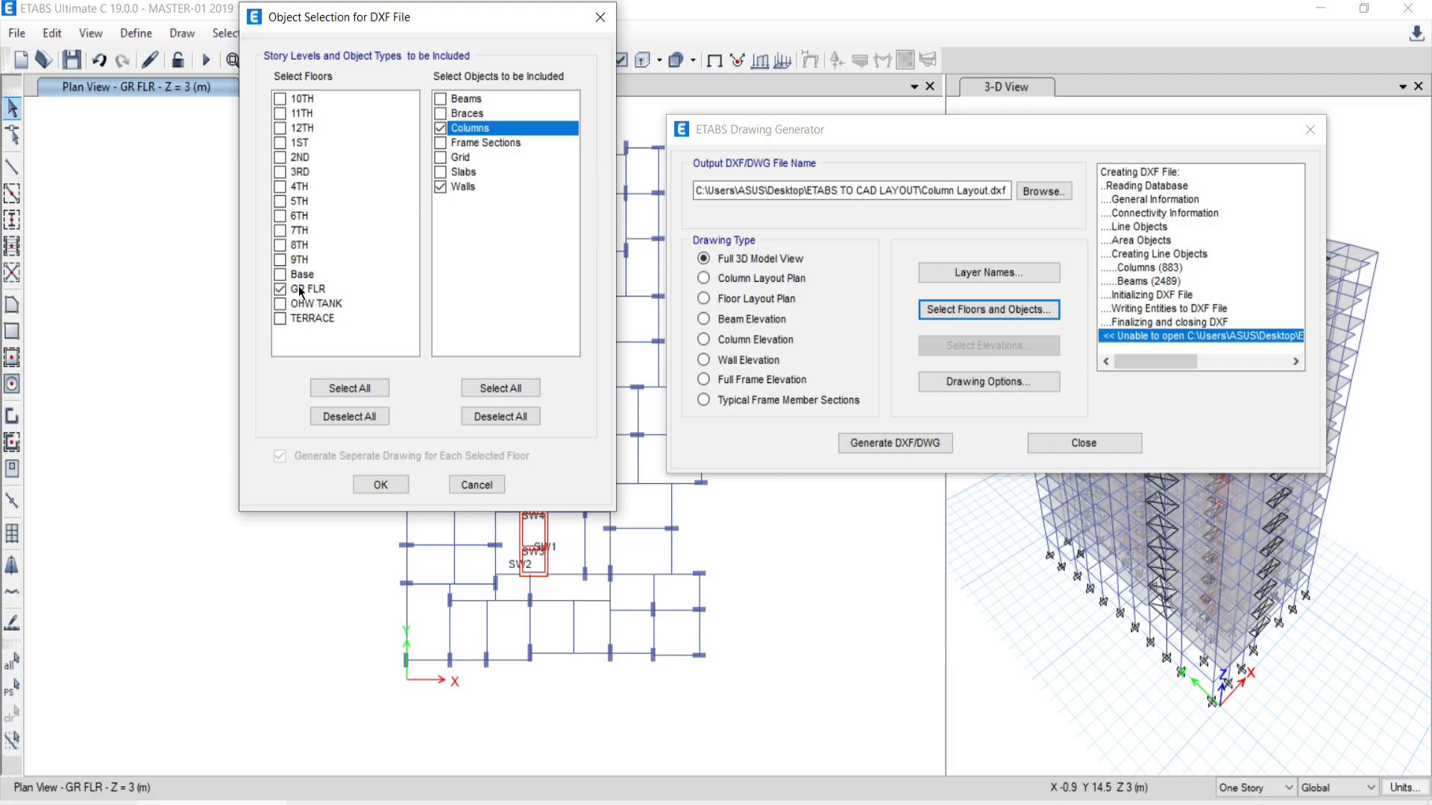
left_click(379, 485)
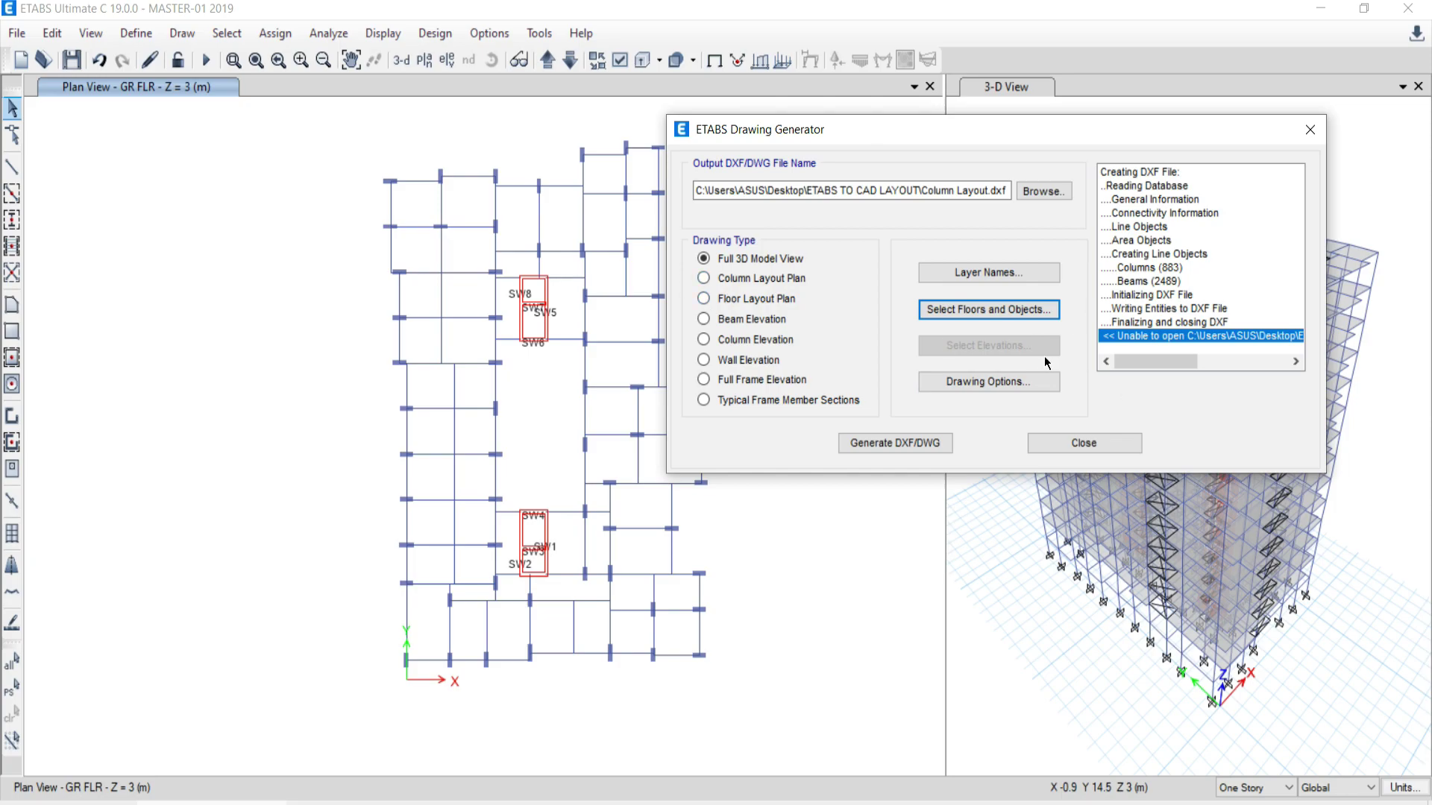
Set the output file to Shear Wall Layout in DXF format in the ETABS TO CAD LAYOUT folder.
left_click(1041, 191)
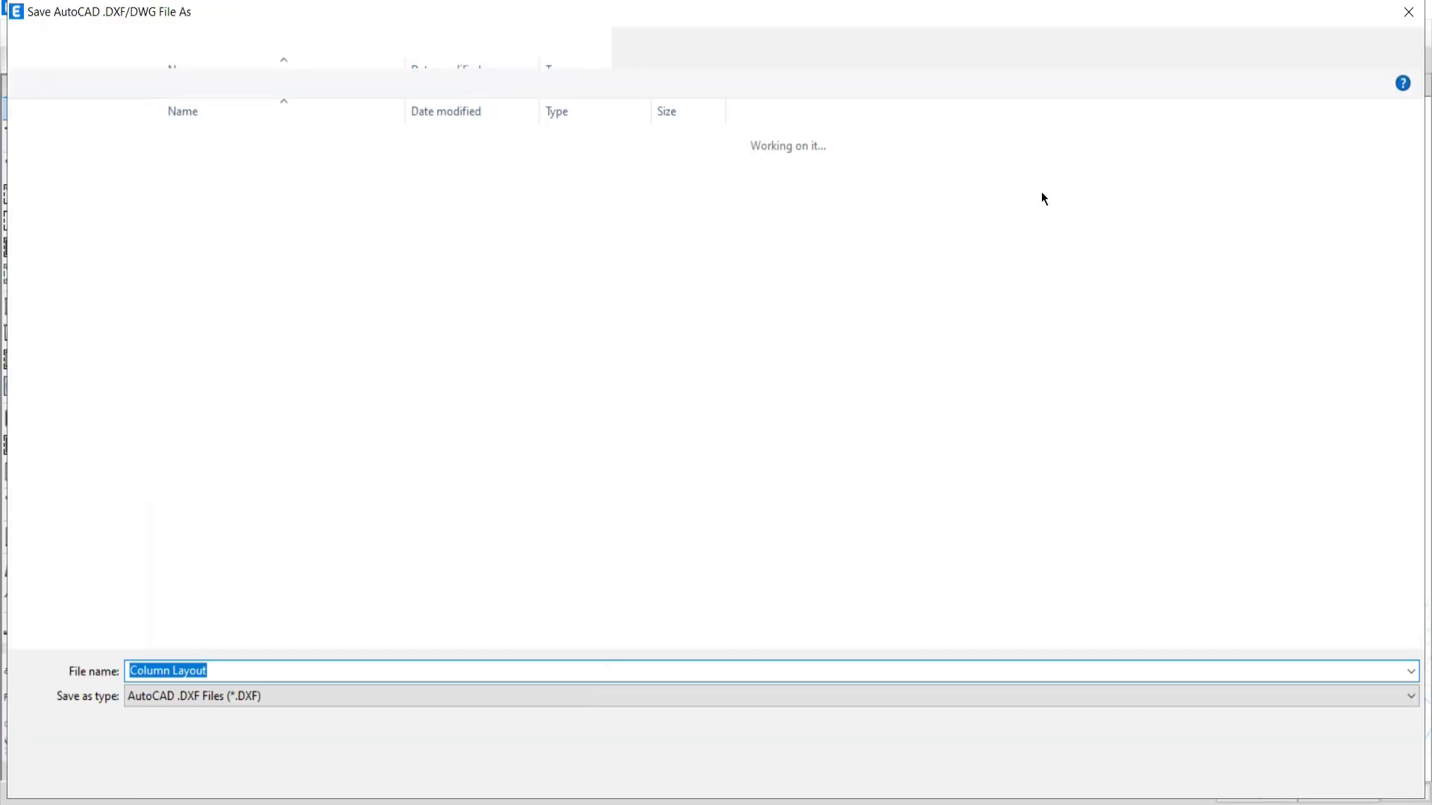
left_click(173, 671)
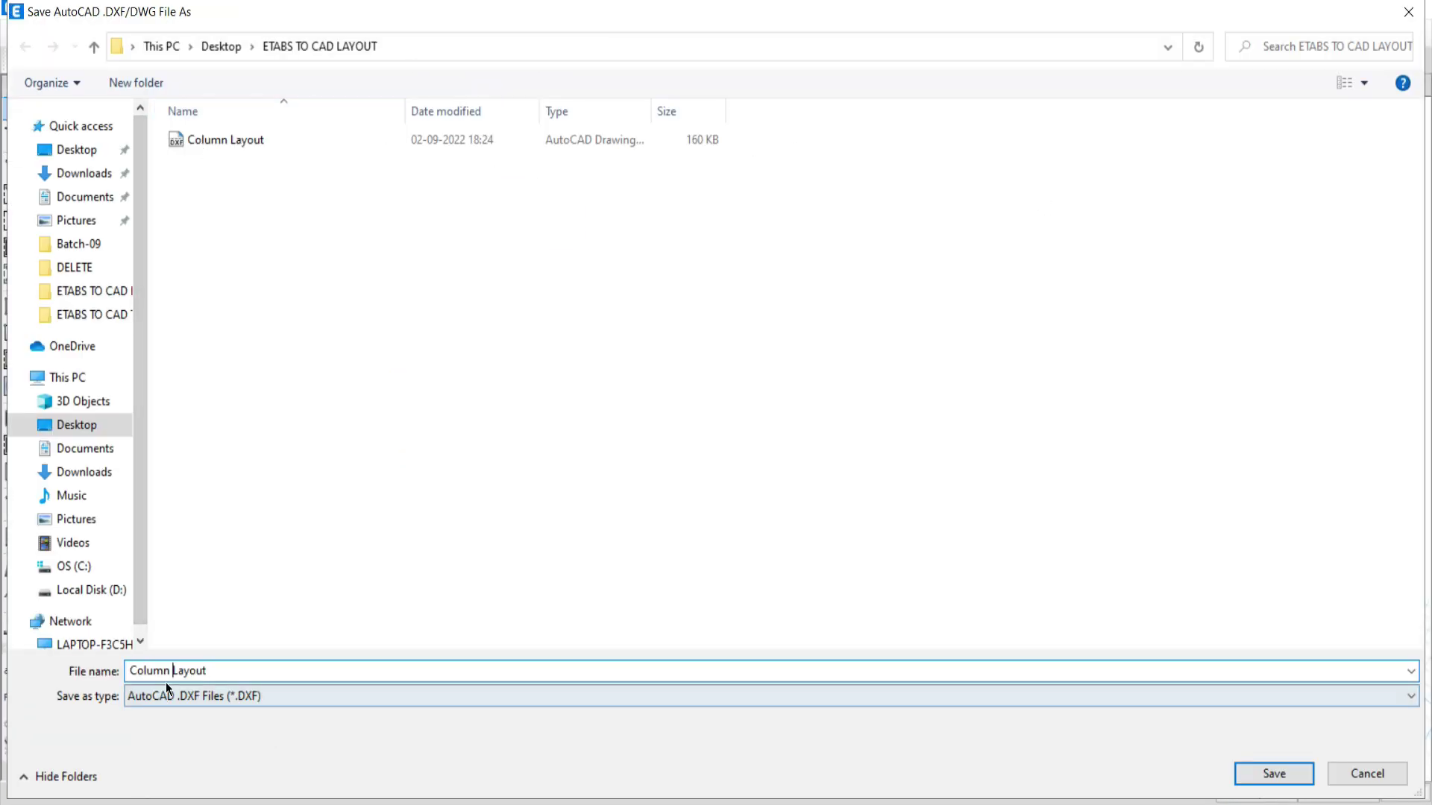
double_click(165, 672)
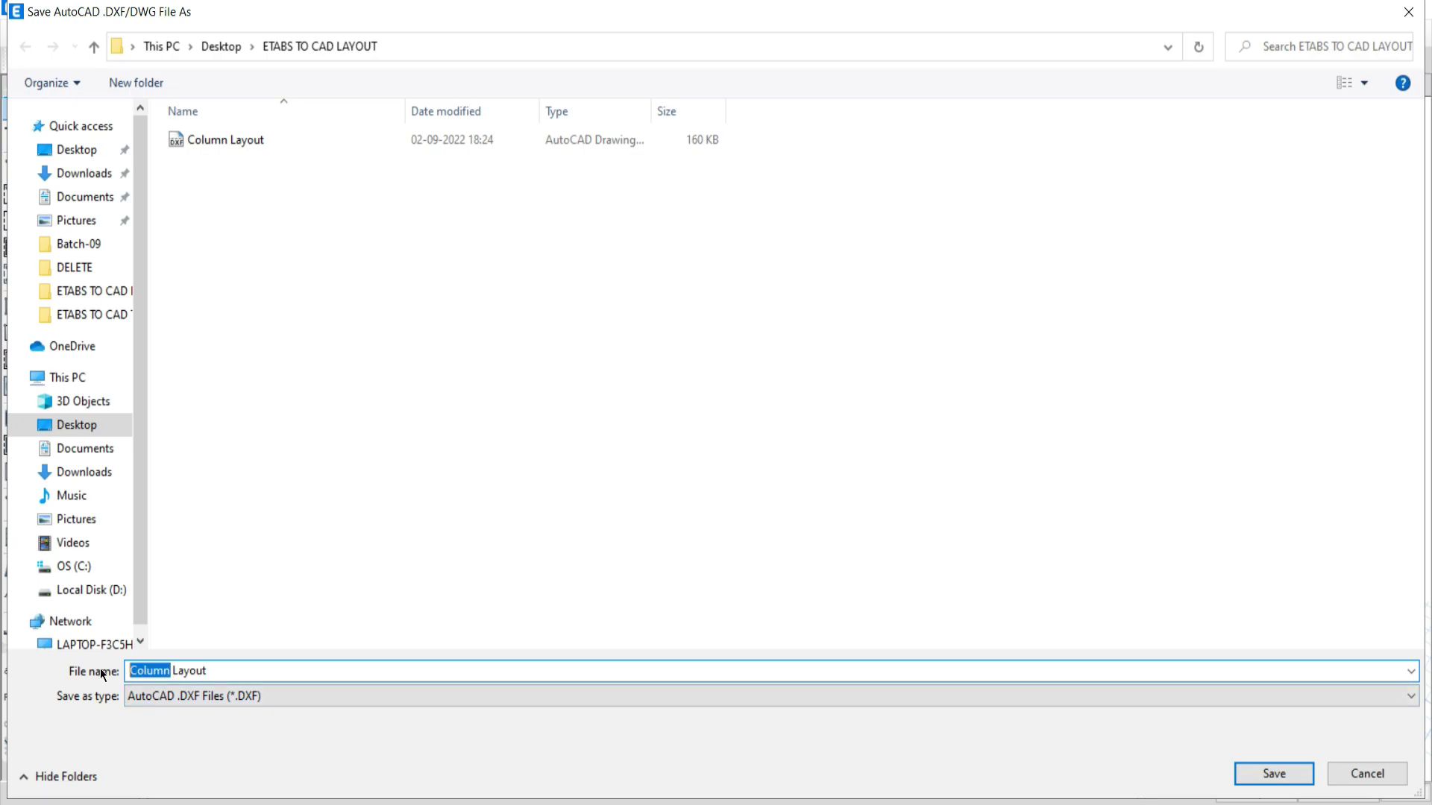
type("Shear Wall")
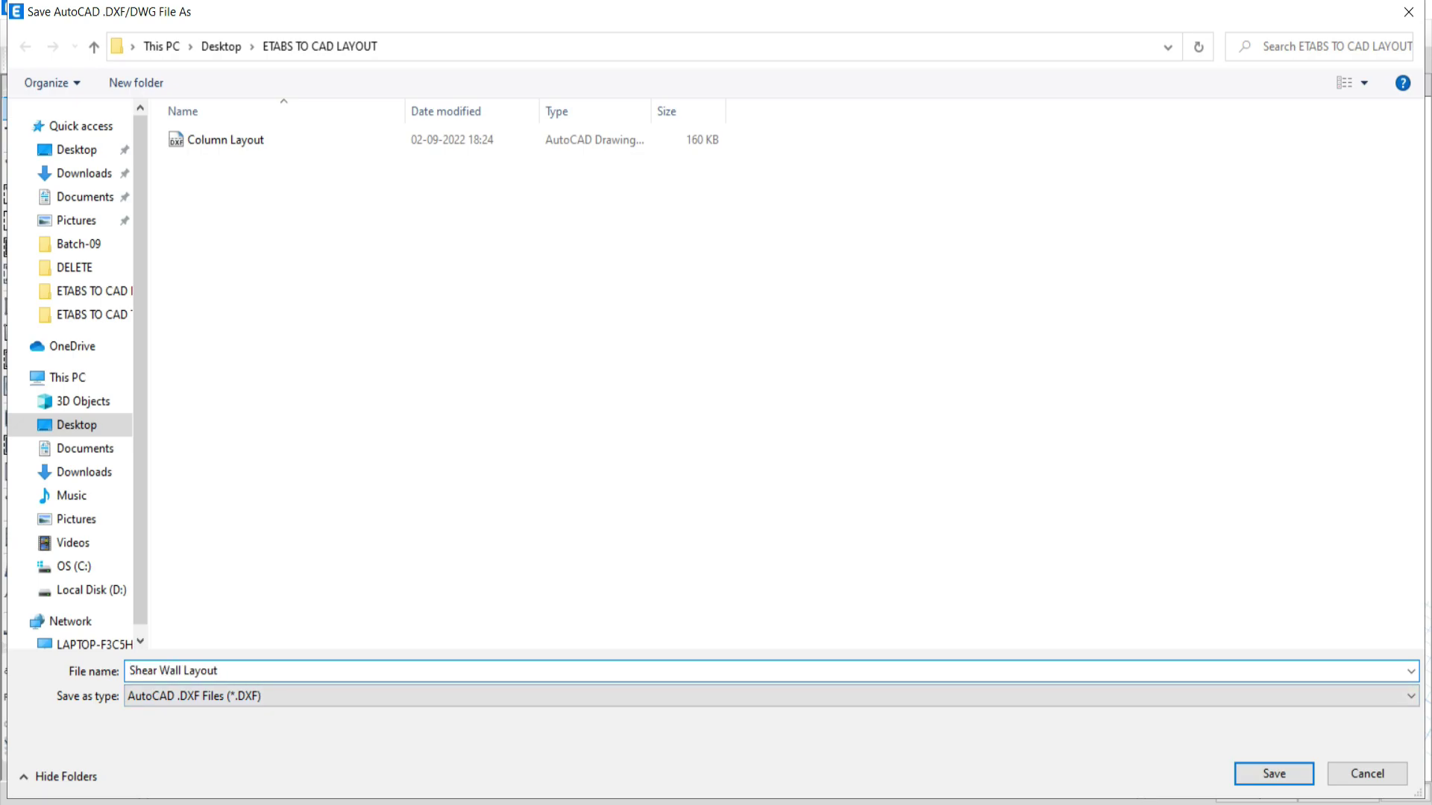
left_click(1275, 775)
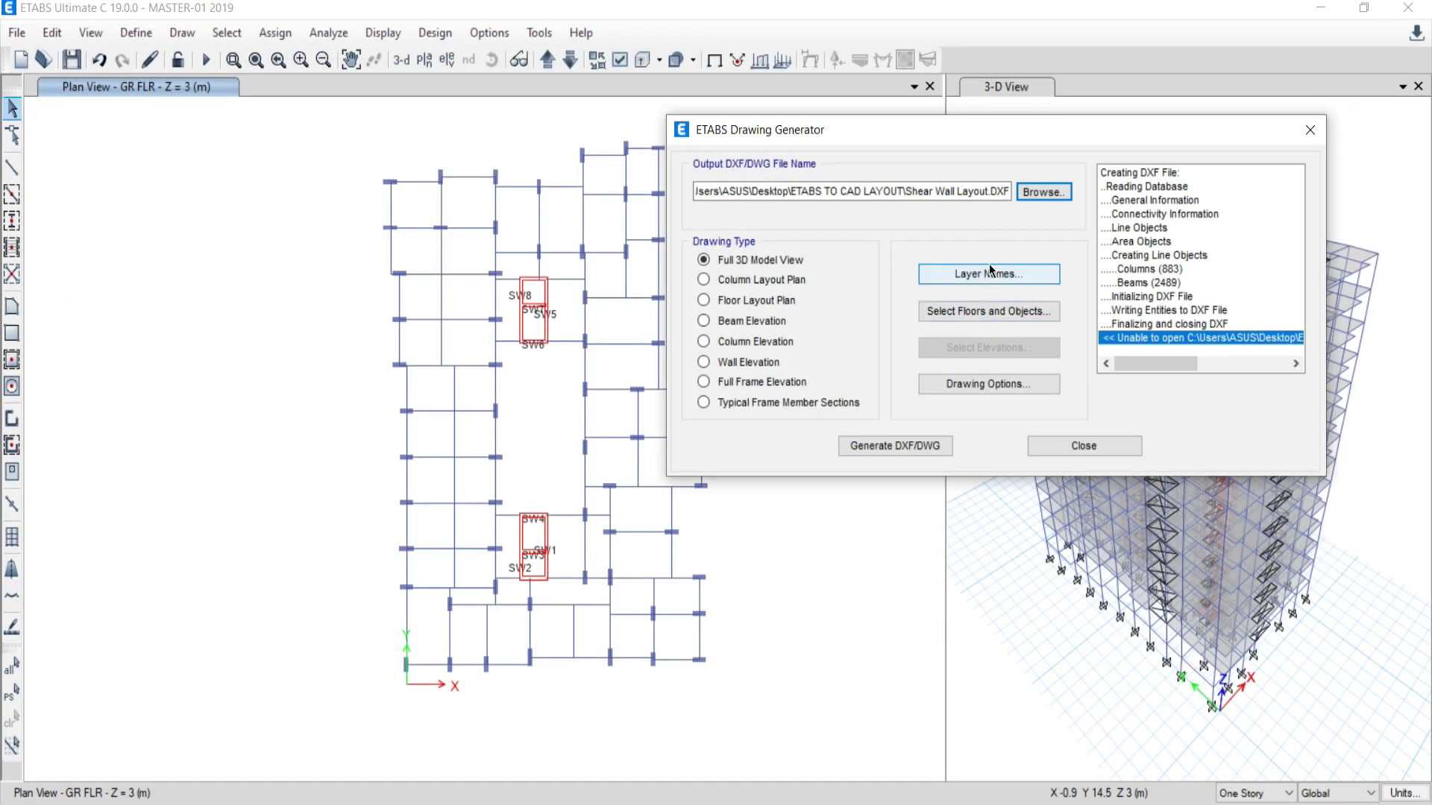
Accept the drawing options with one AutoCAD unit equal to 1 mm and generate the shear wall drawing.
left_click(956, 384)
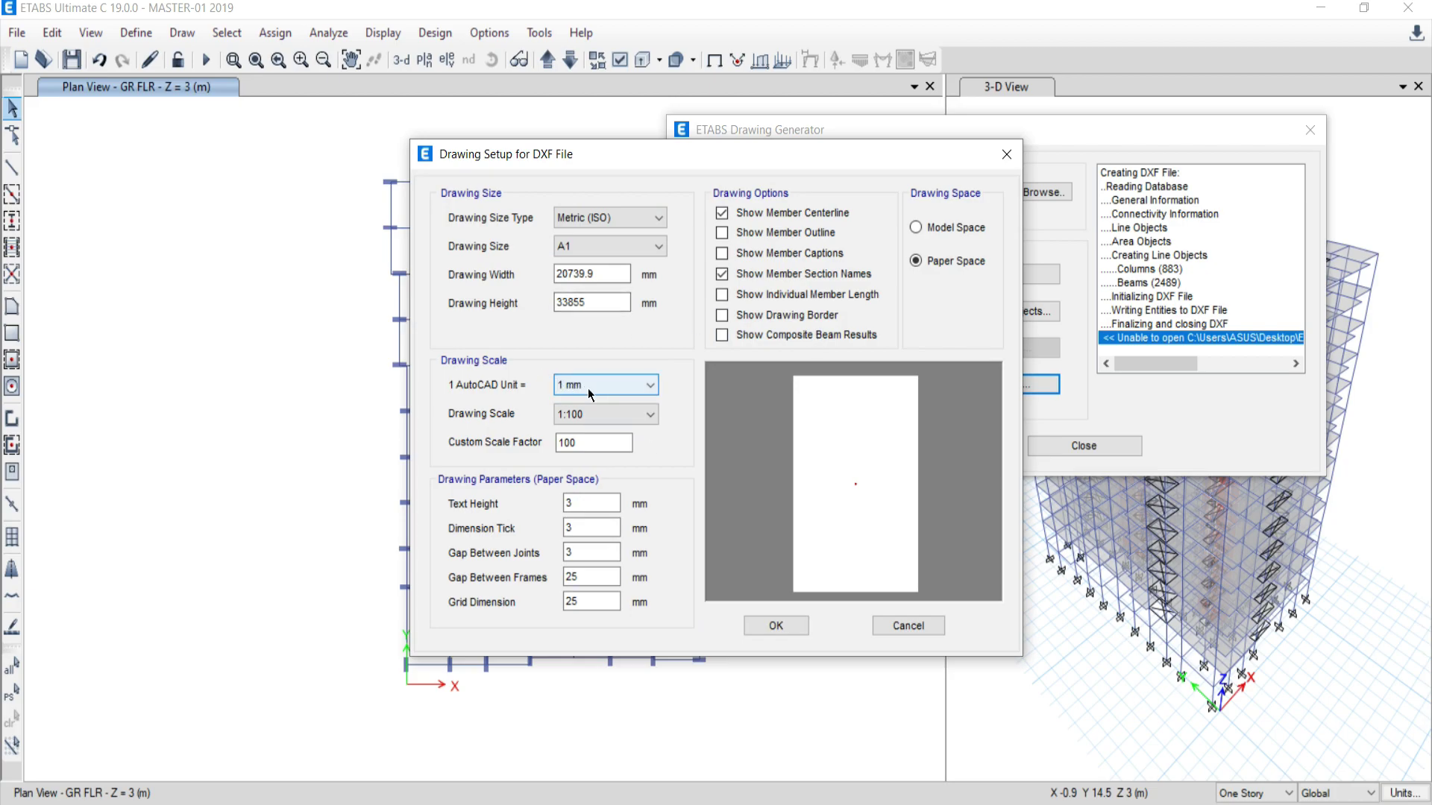
left_click(762, 624)
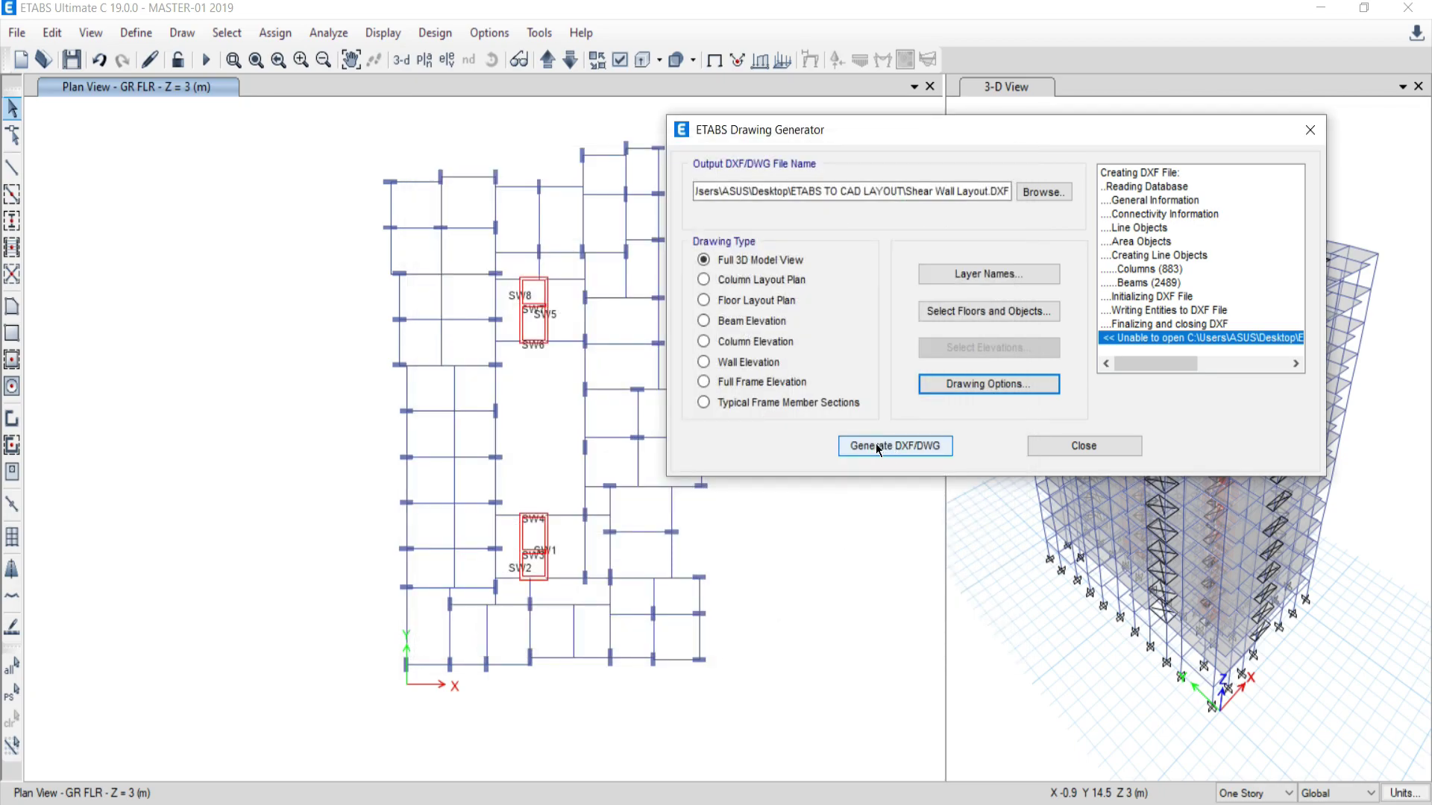
left_click(887, 446)
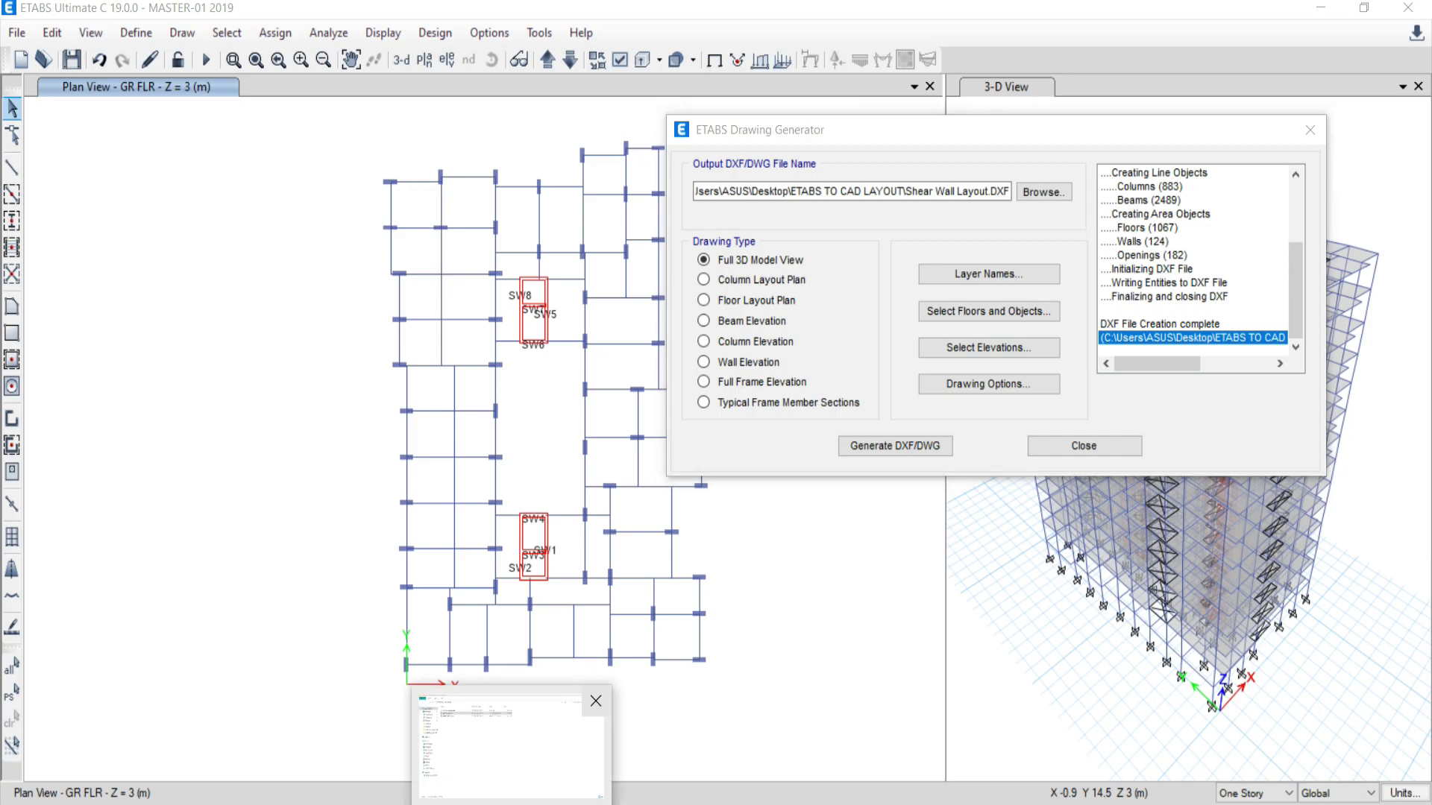
Open Shear Wall Layout from the ETABS TO CAD LAYOUT folder in AutoCAD and zoom to the drawing extents.
left_click(549, 719)
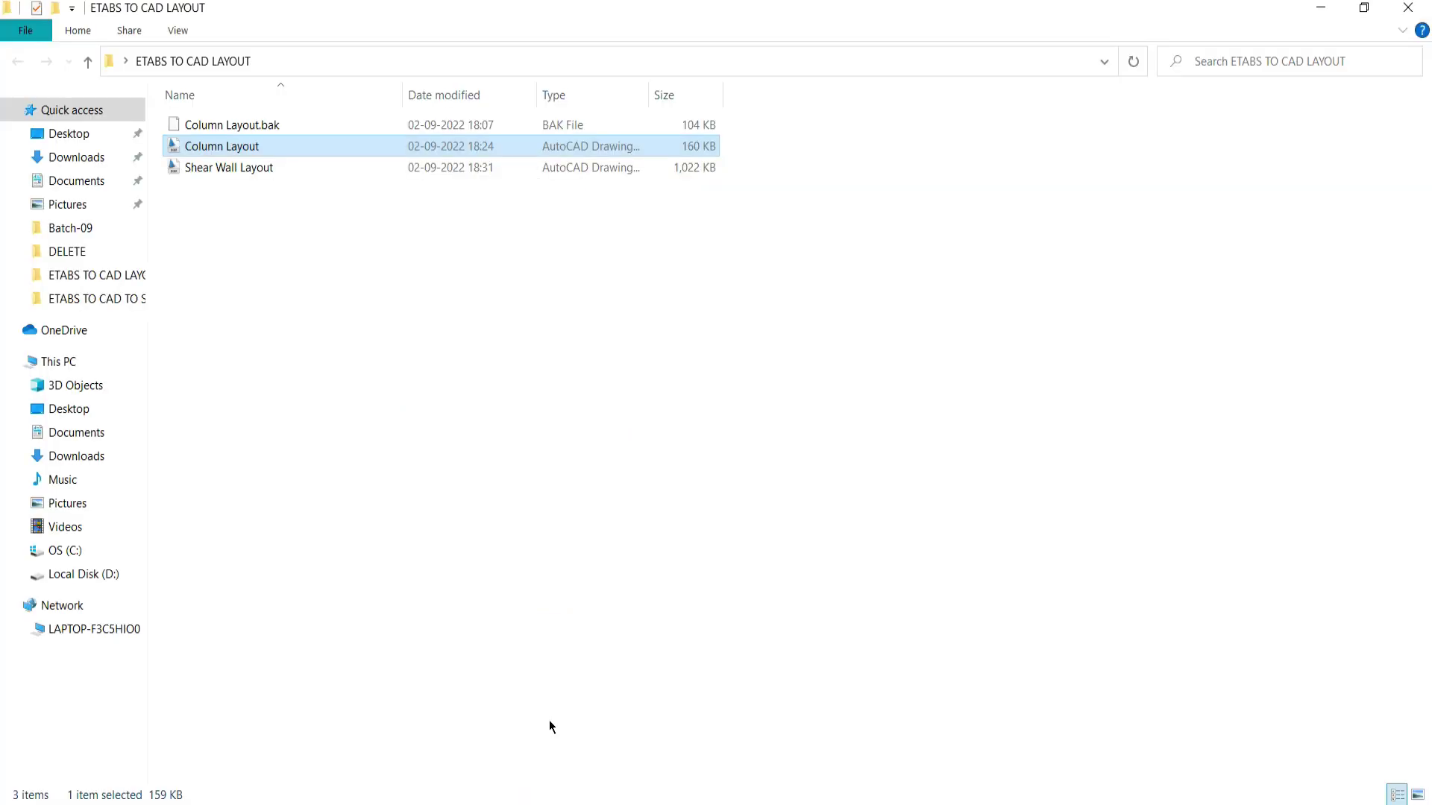
double_click(210, 168)
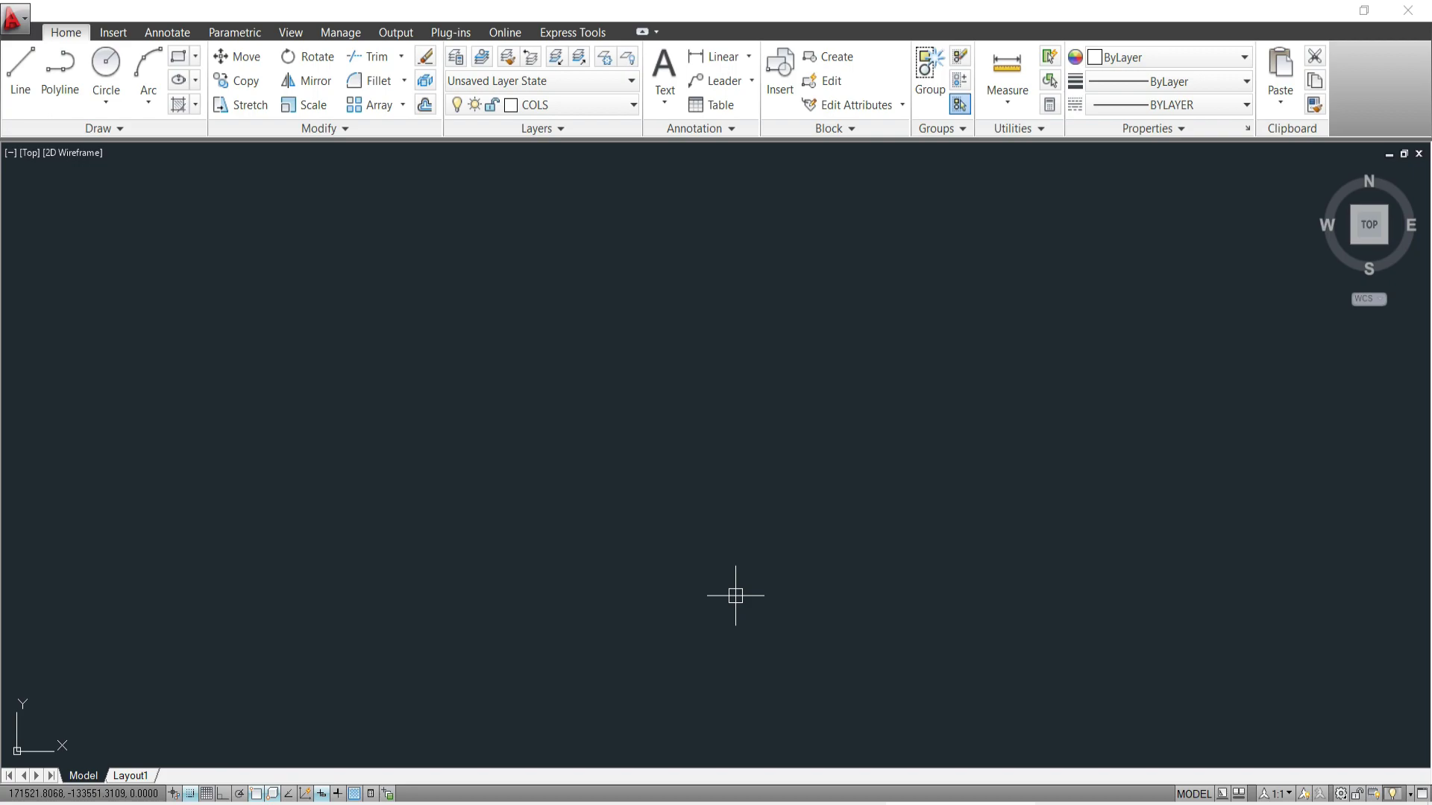
type("z")
key("Return")
type("e")
key("Return")
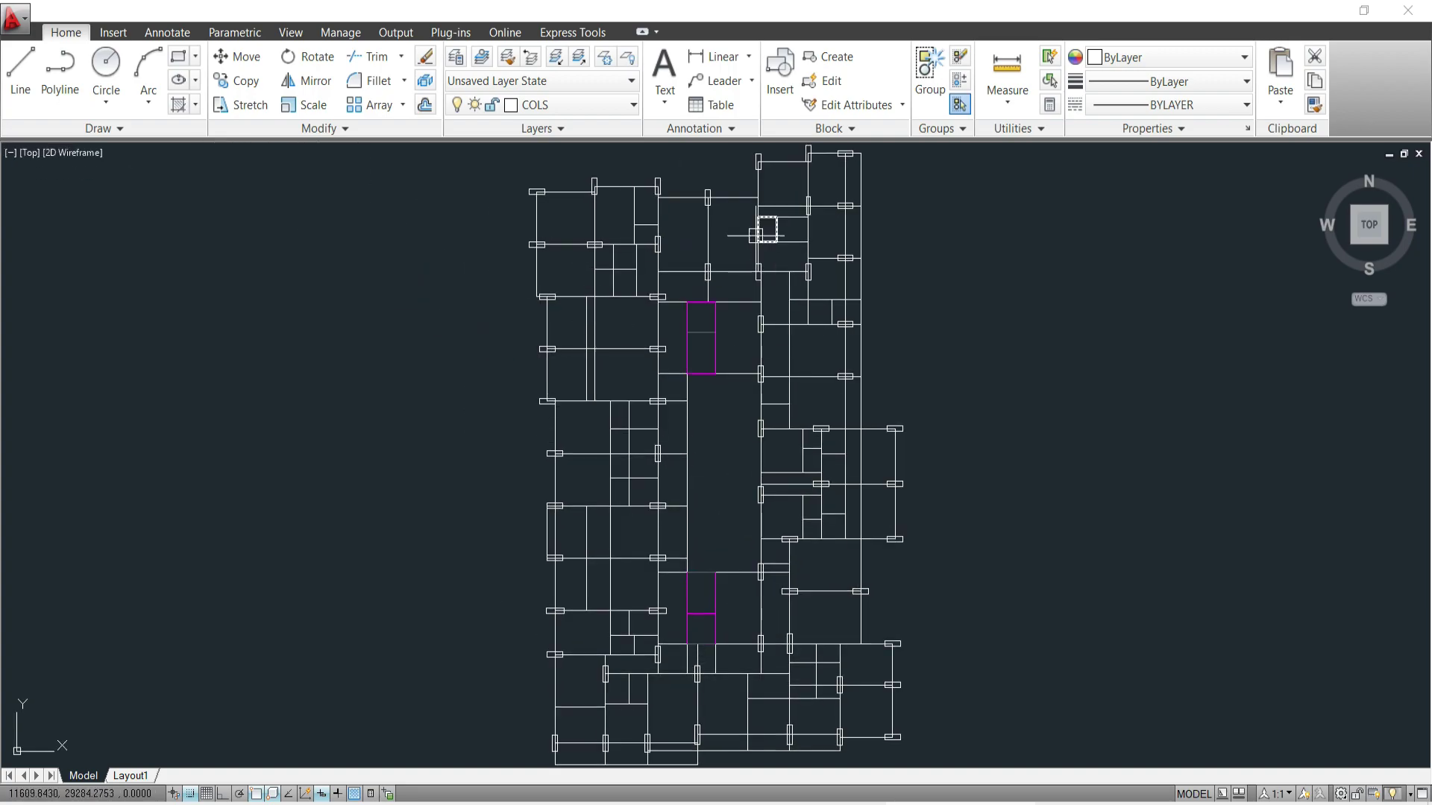
Examine the magenta shear walls of the upper core and the surrounding columns and beam lines up close.
scroll(639, 381, "up", 3)
scroll(695, 331, "up", 4)
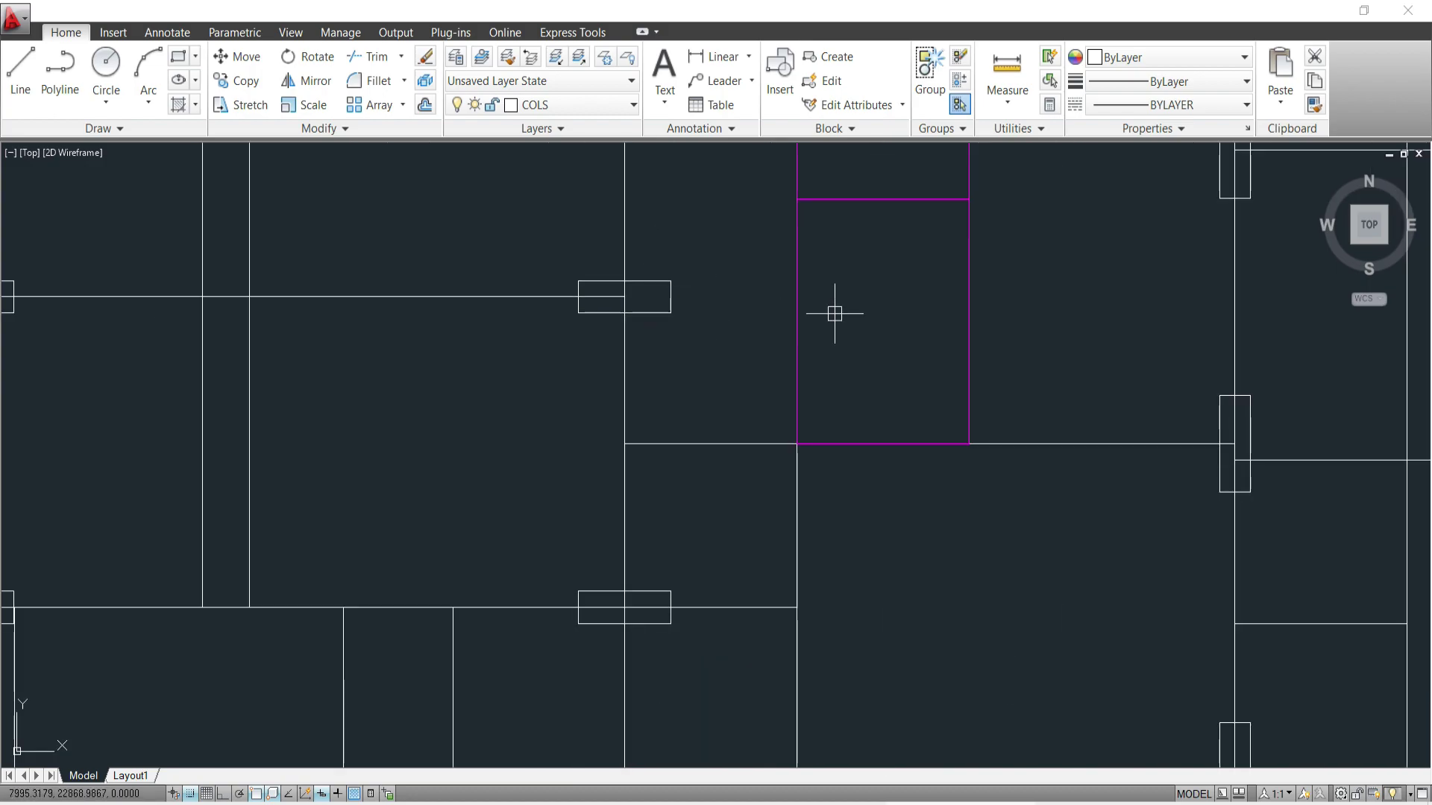
scroll(842, 317, "down", 6)
scroll(727, 312, "up", 3)
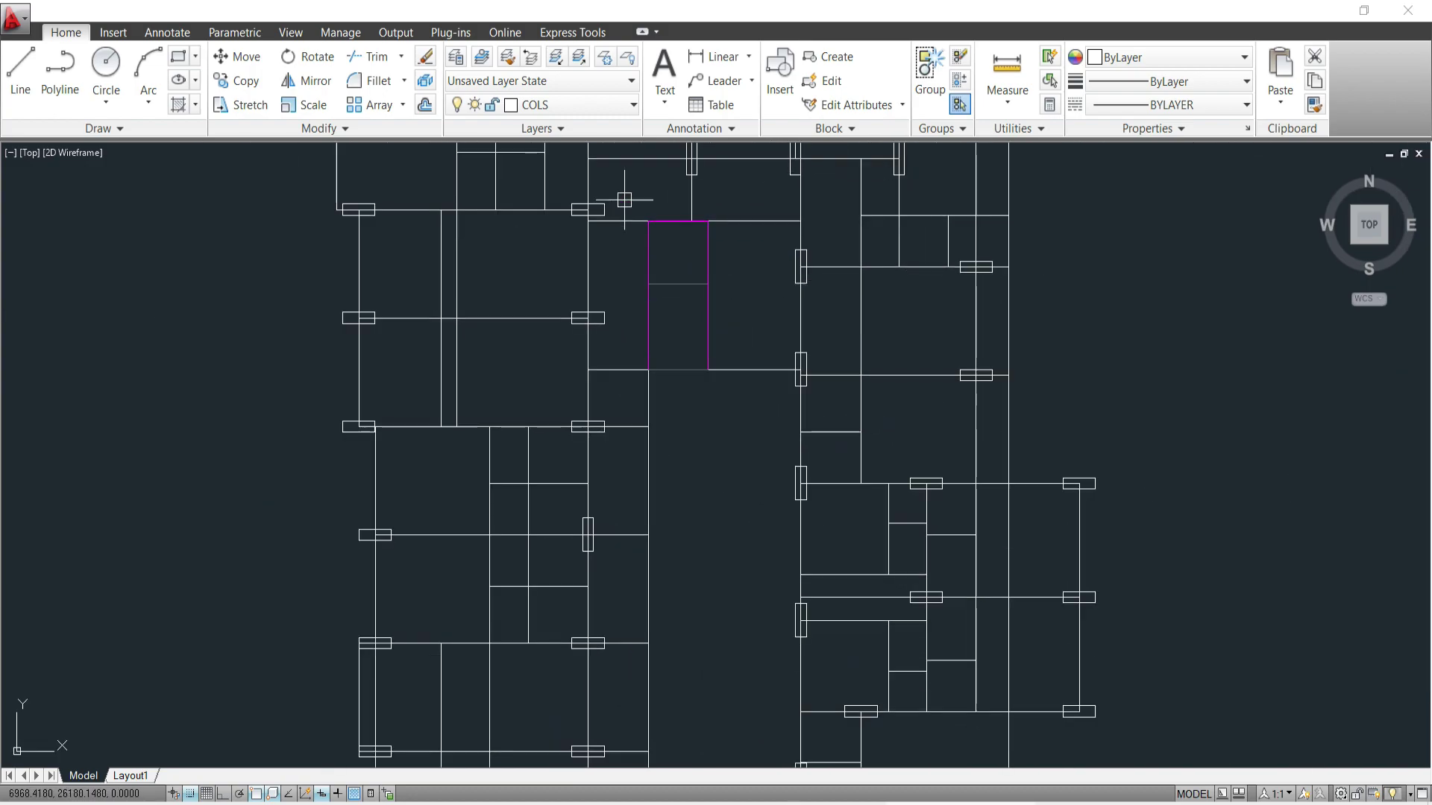
scroll(687, 304, "up", 5)
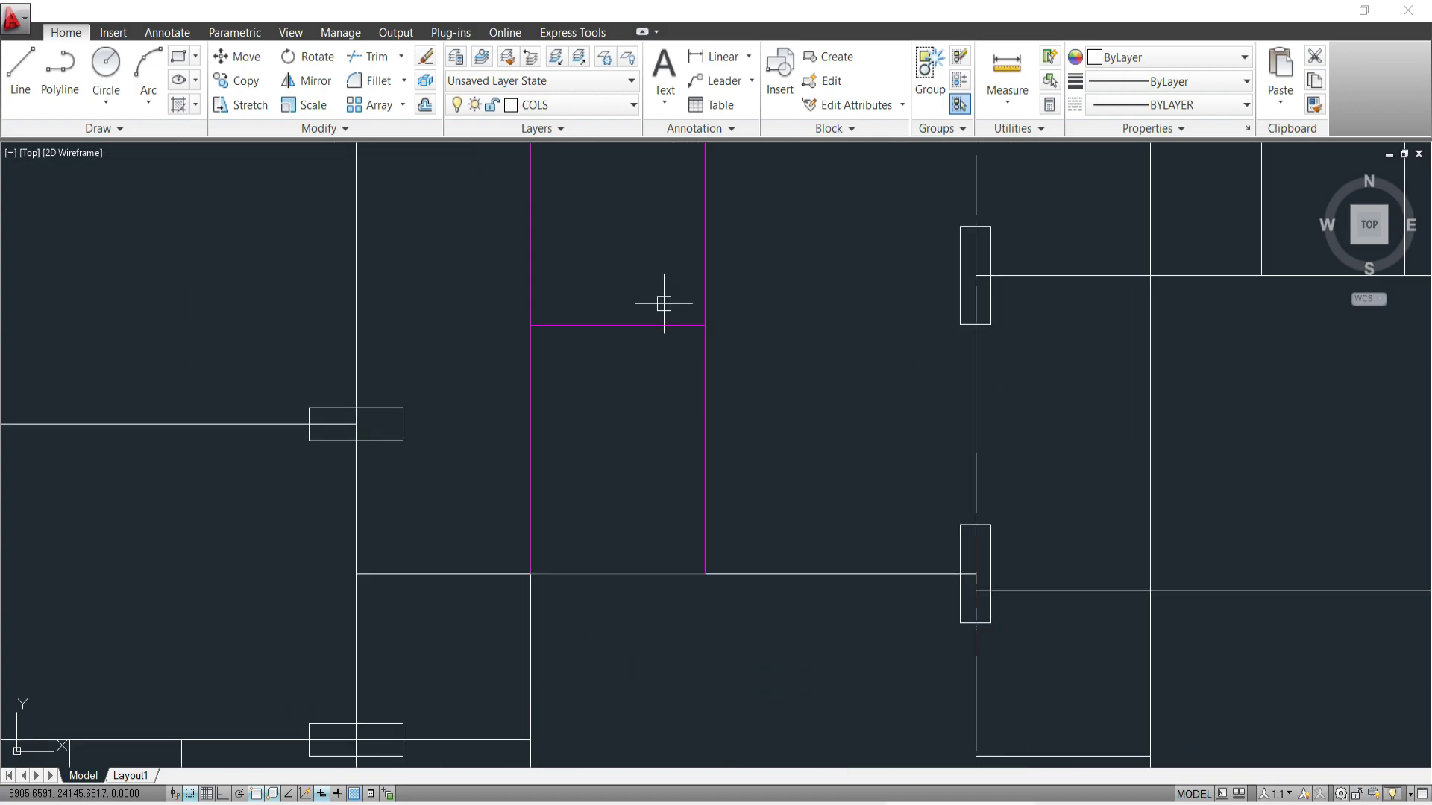
scroll(662, 304, "down", 8)
scroll(642, 329, "up", 3)
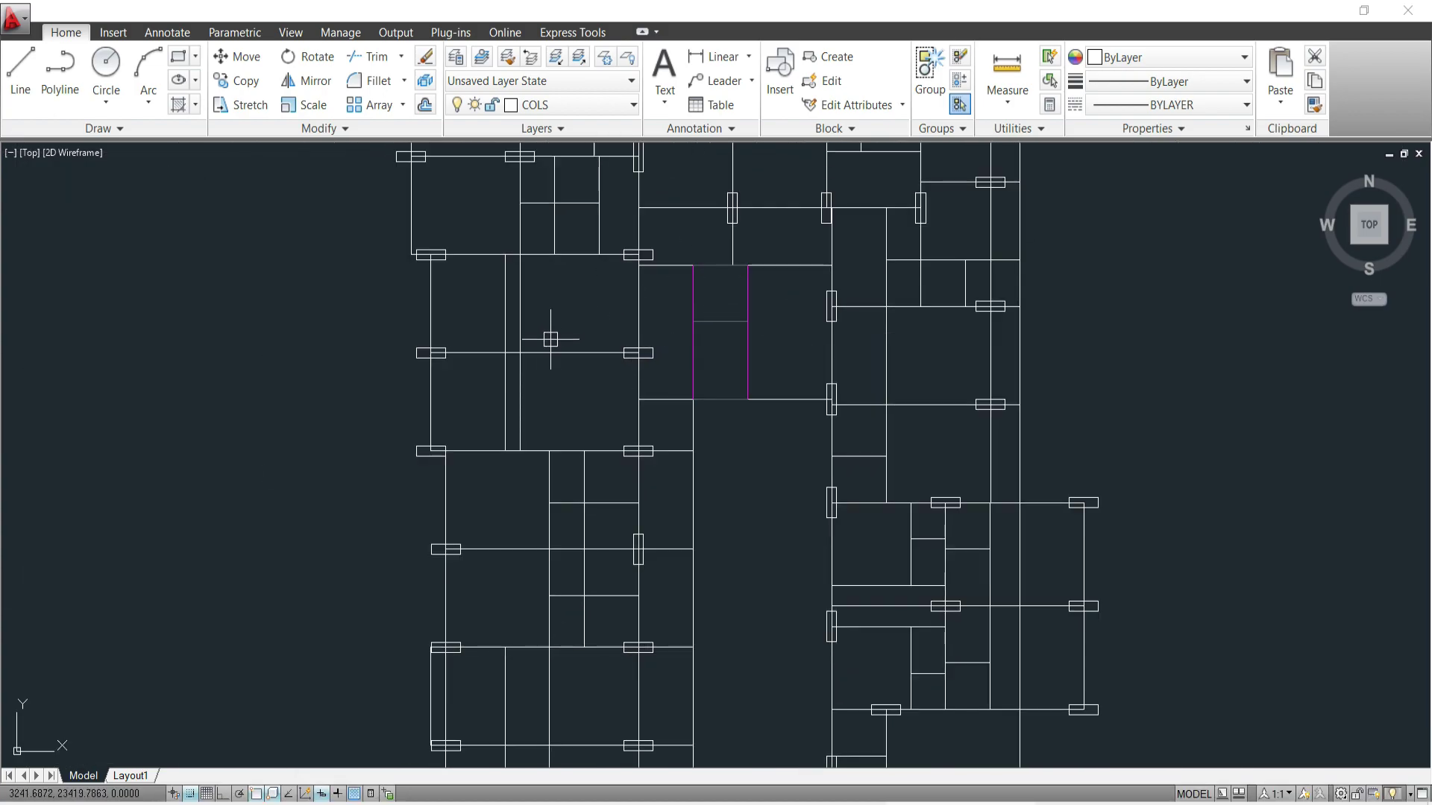
Isolate the CENTERLINES layer and erase all of its lines so only columns and shear walls remain in the drawing.
left_click(564, 318)
left_click(534, 374)
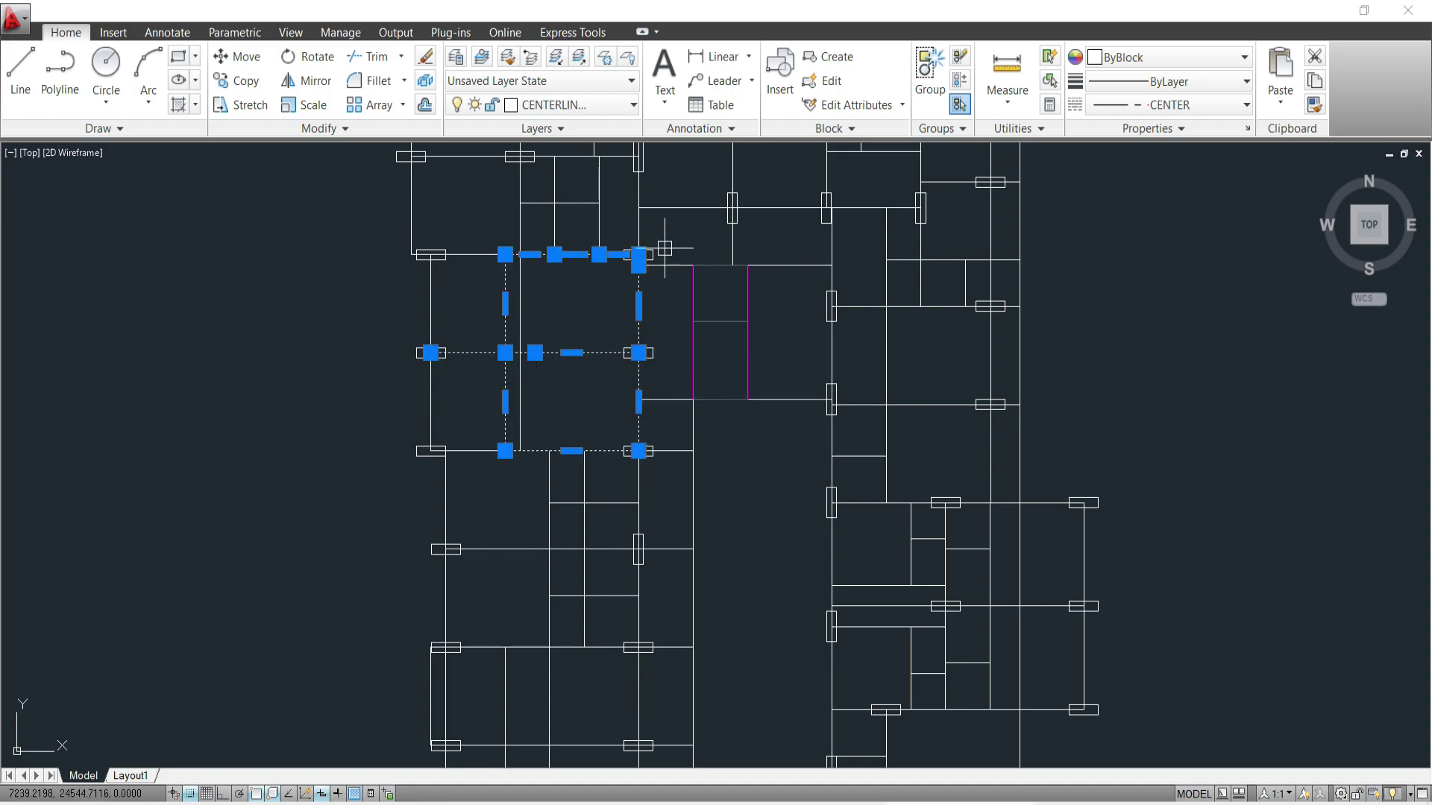
key("Escape")
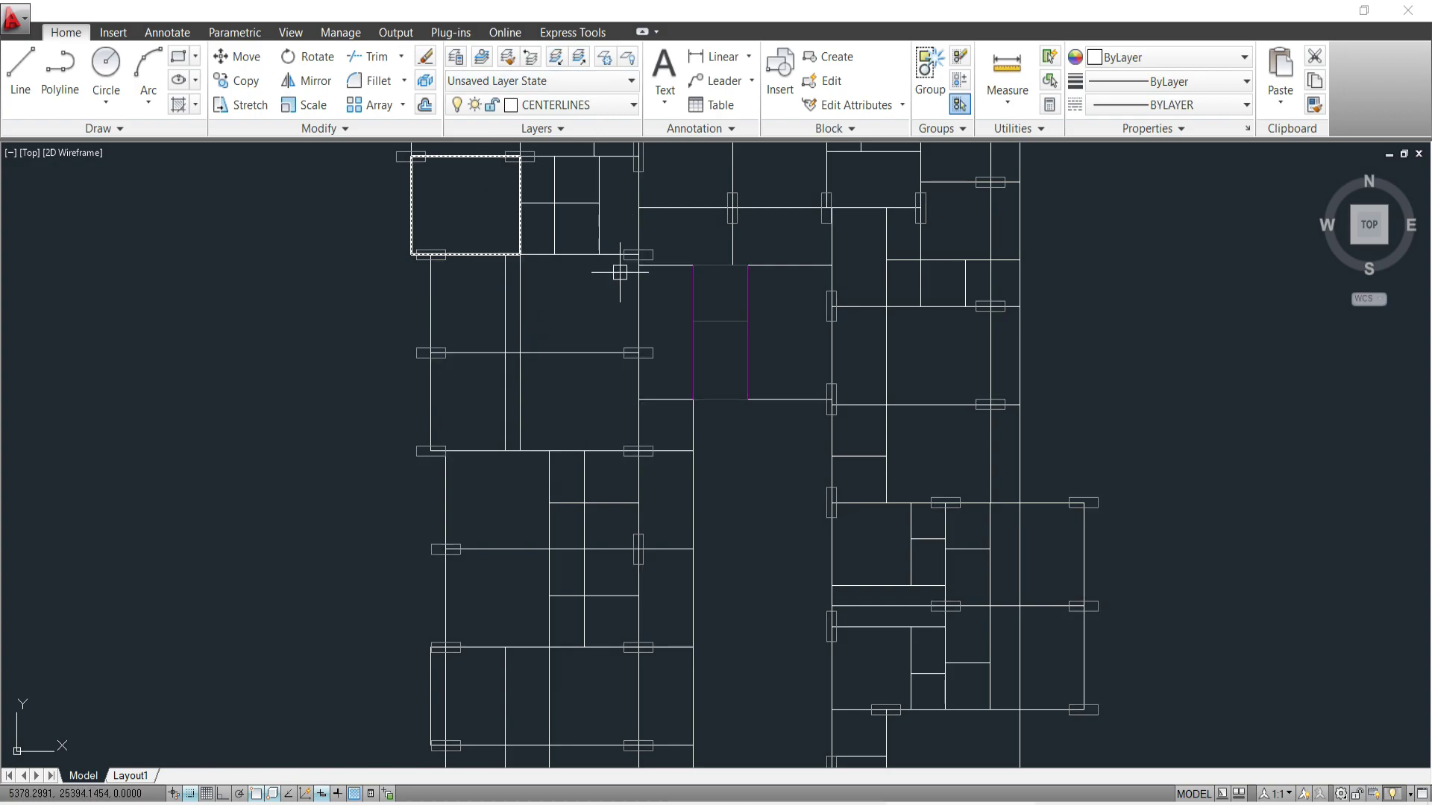
scroll(544, 197, "down", 5)
left_click(535, 183)
left_click(911, 501)
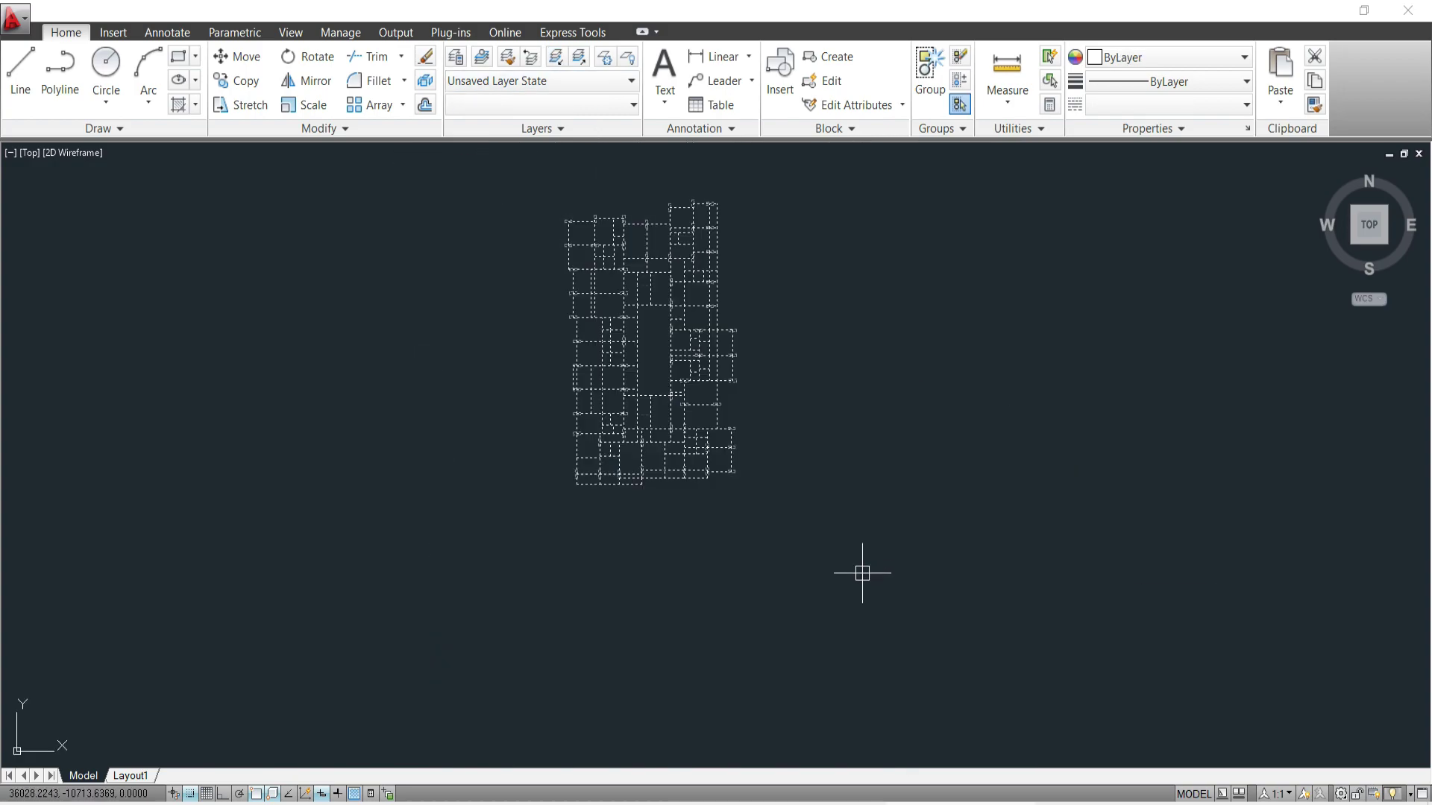
type("e")
key("Return")
scroll(661, 338, "up", 4)
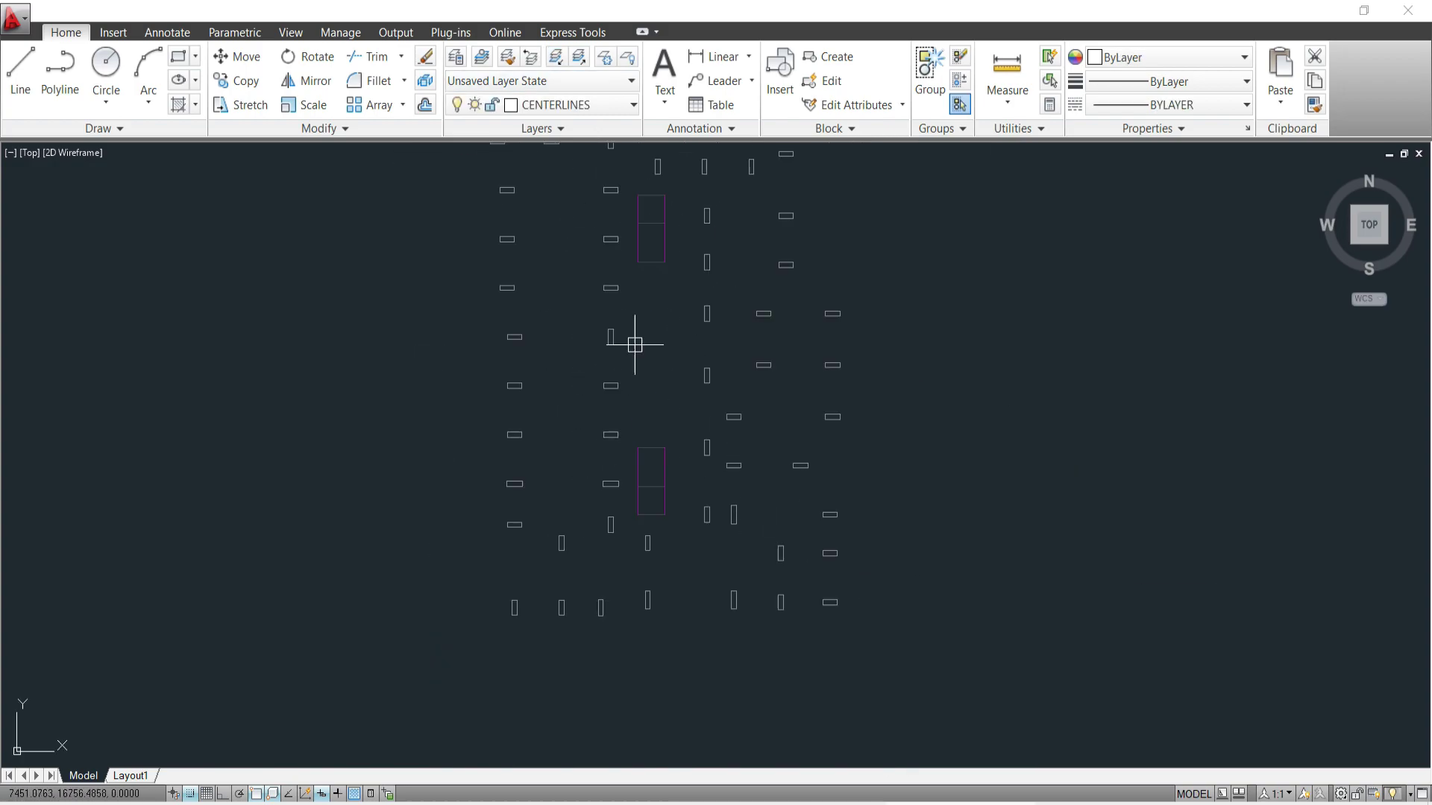
middle_click_drag(661, 338, 664, 374)
mouse_move(681, 320)
middle_mouse_down()
mouse_move(694, 382)
mouse_move(674, 361)
mouse_move(679, 392)
middle_mouse_up()
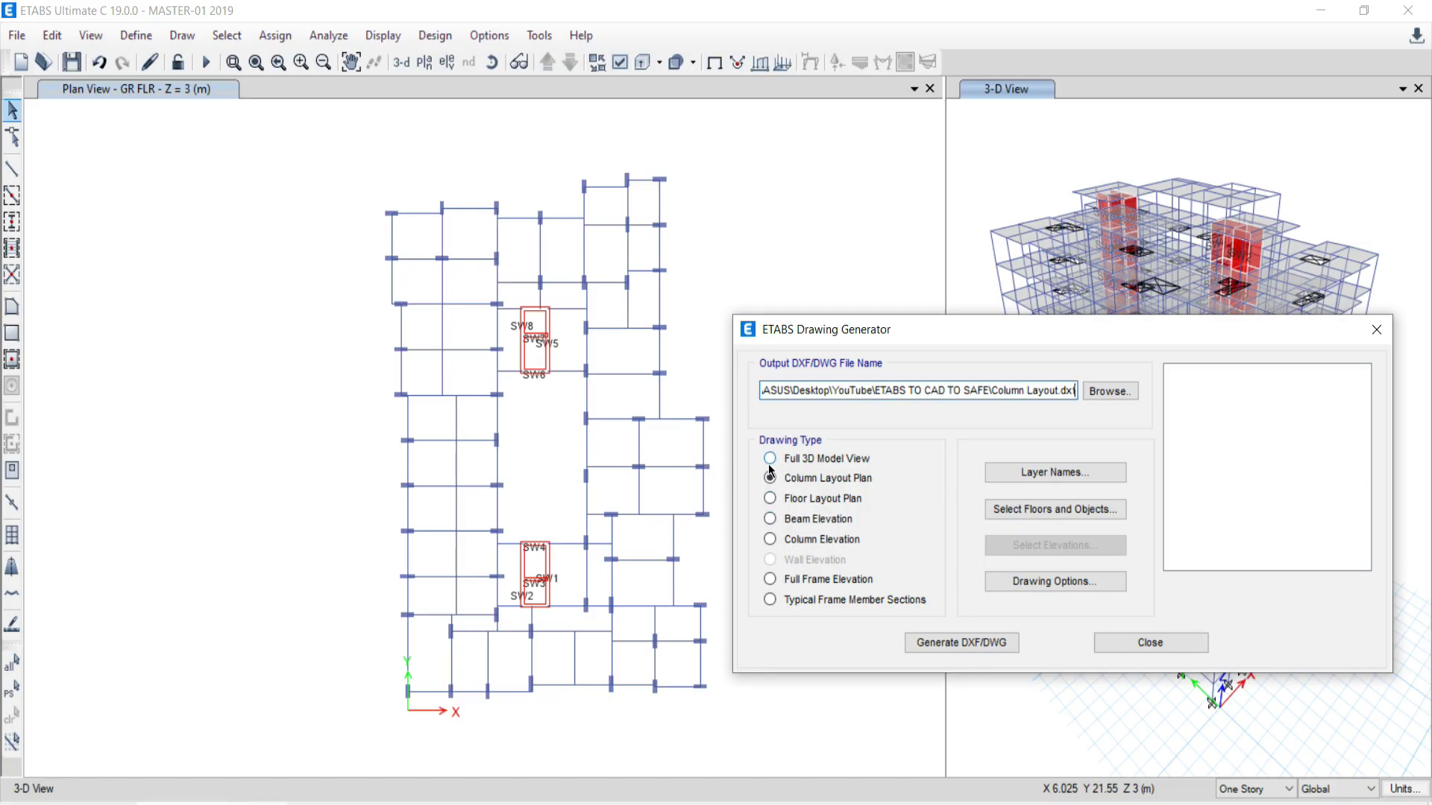
Unisolate the layers in the AutoCAD shear wall drawing so the columns and shear walls are restored to full display.
left_click(769, 459)
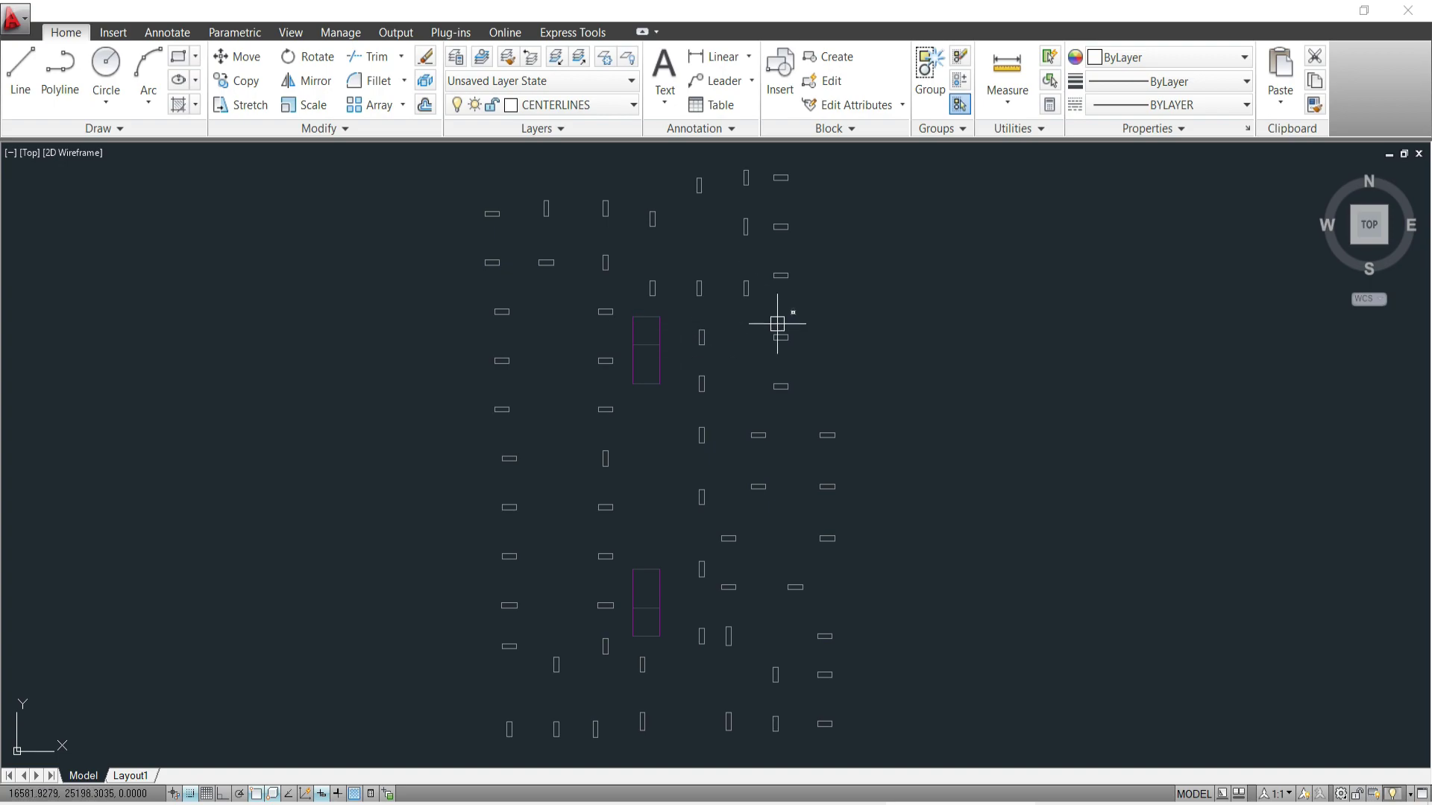
left_click(647, 369)
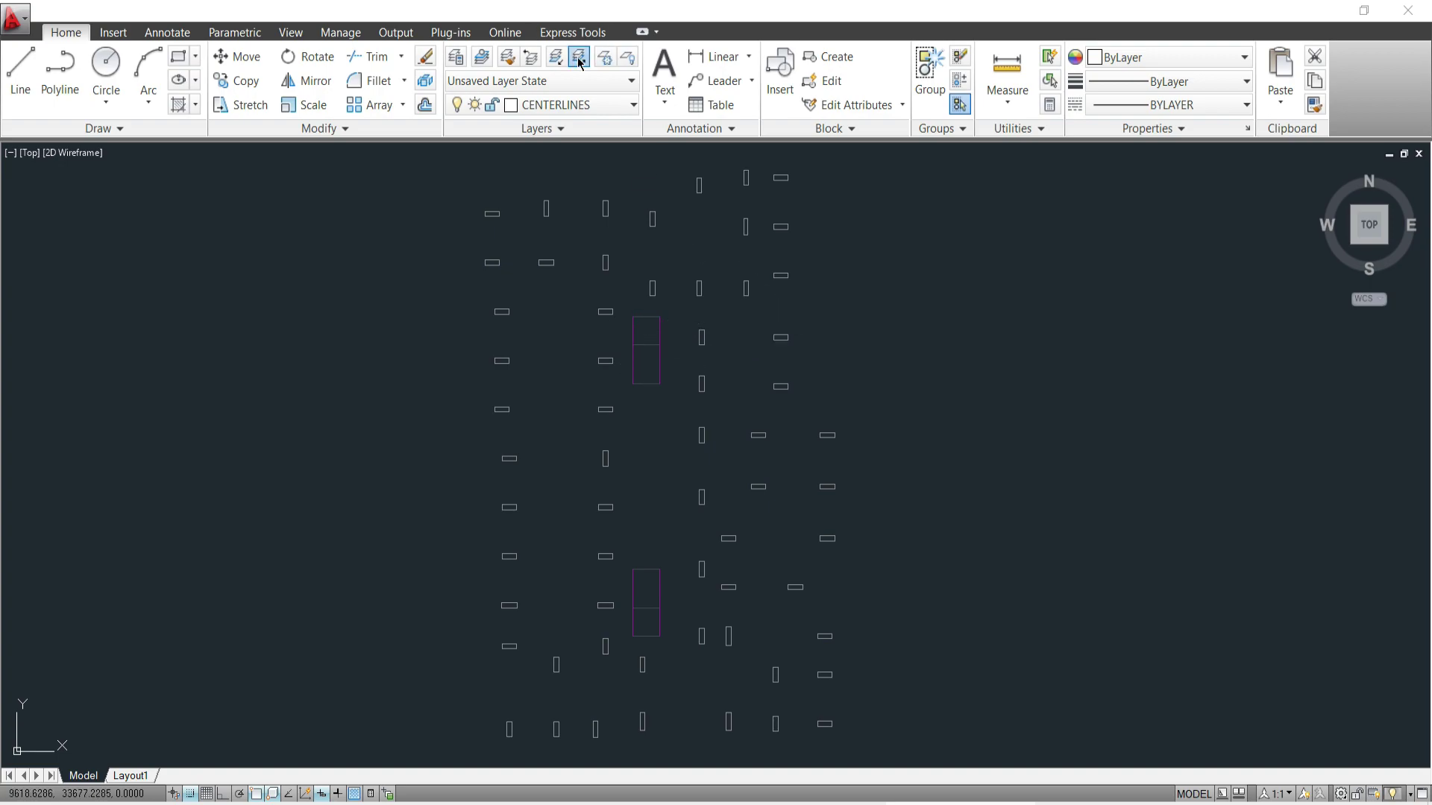
left_click(580, 57)
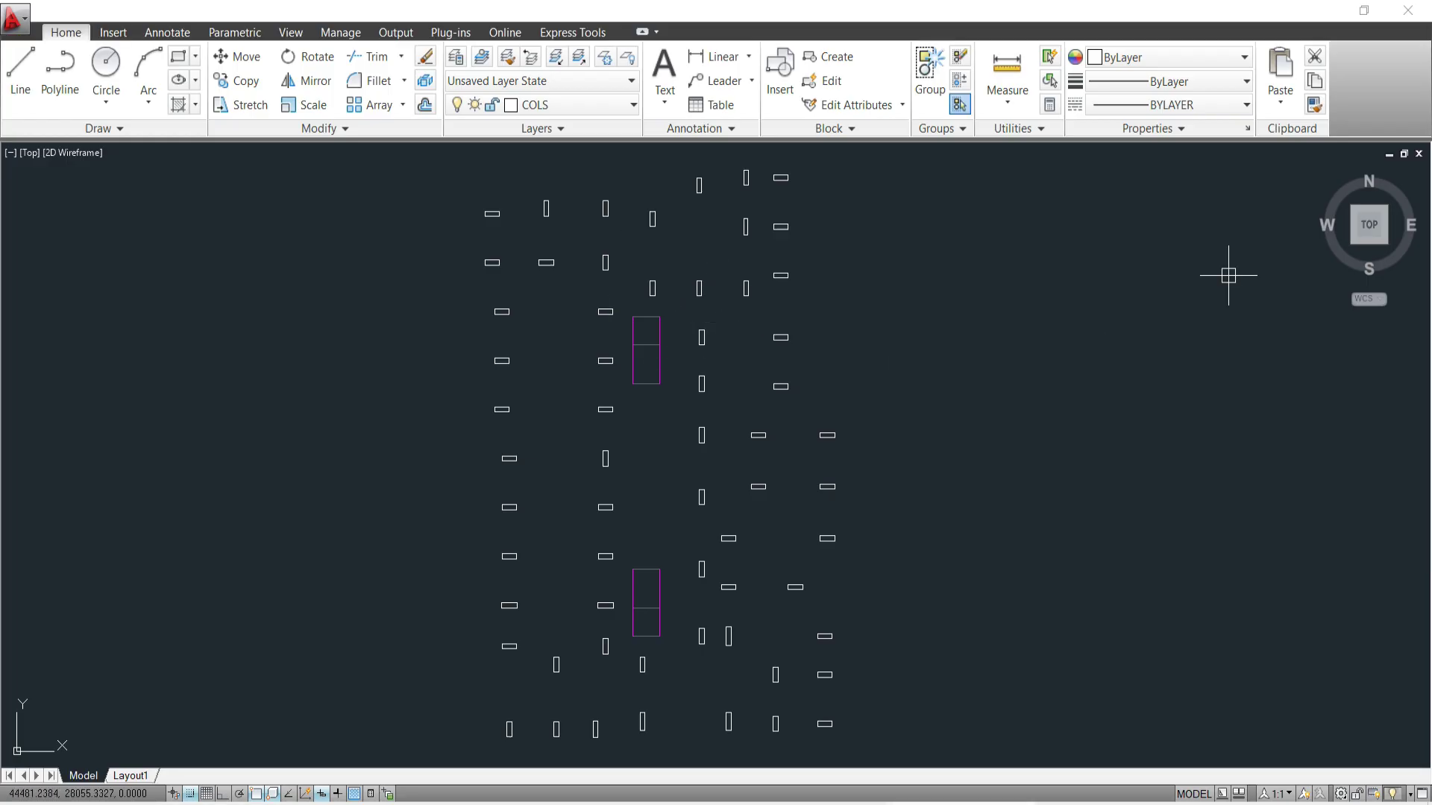
Compare the shear wall drawing with the column layout drawing in southwest isometric and top views.
left_click(1354, 247)
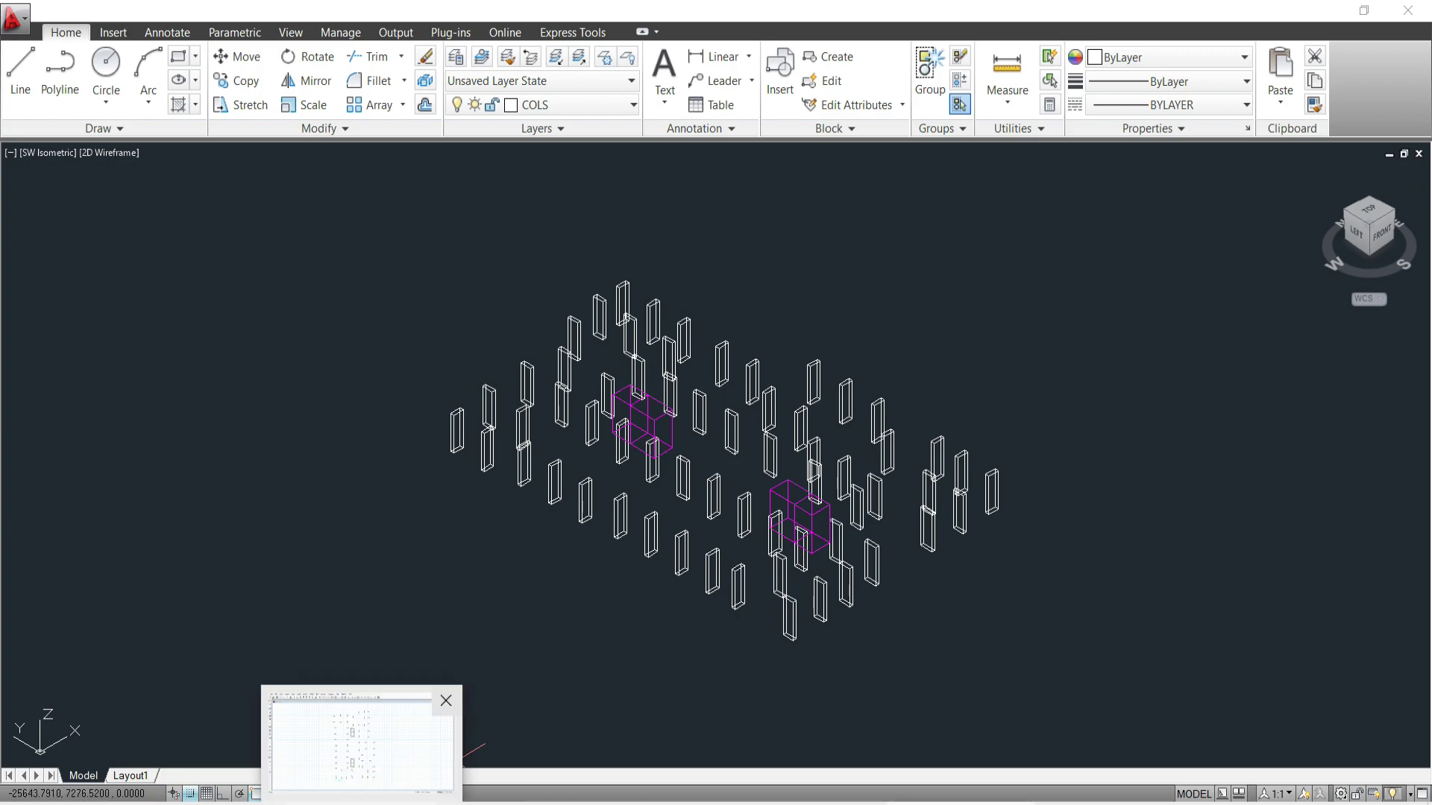
left_click(1370, 214)
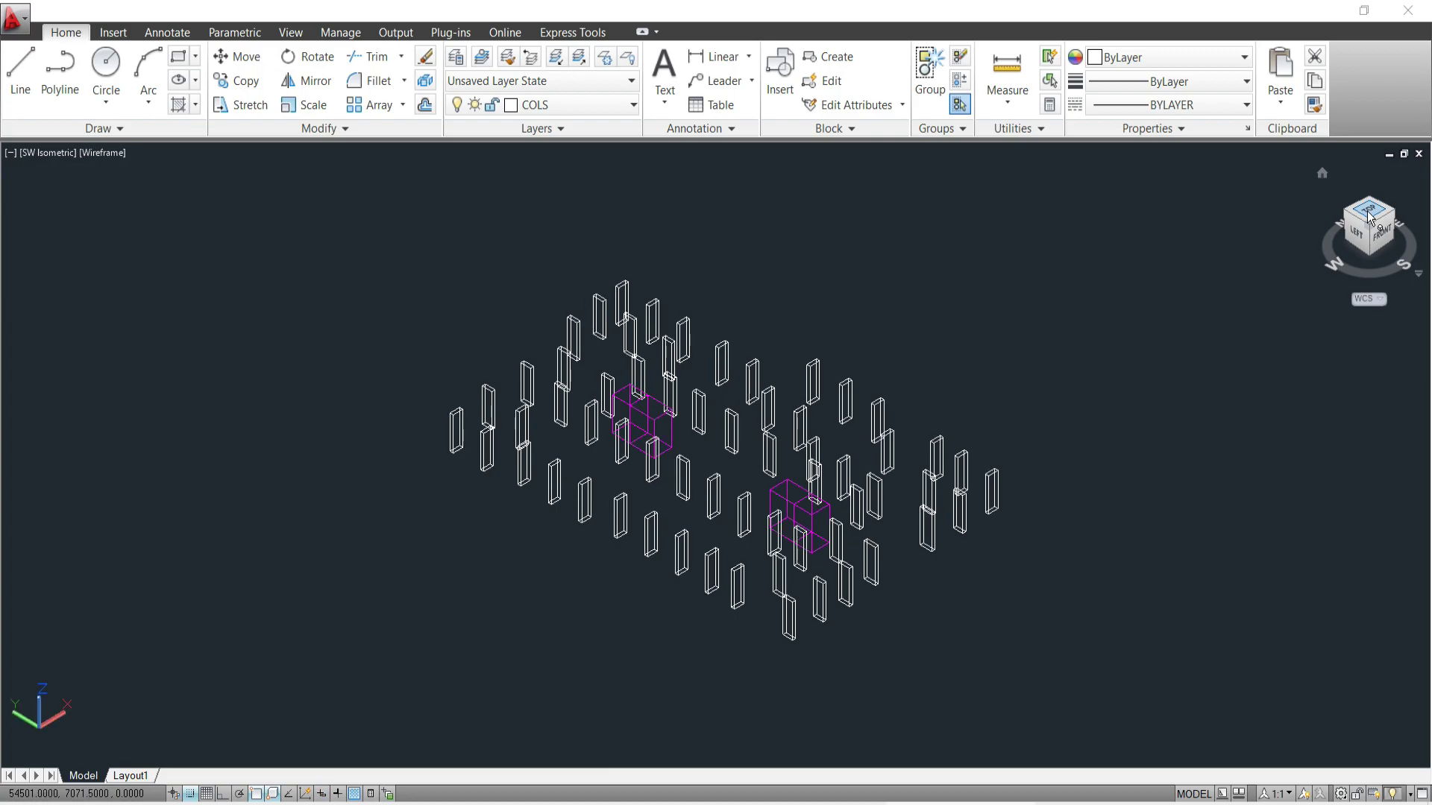
scroll(528, 358, "down", 5)
scroll(543, 426, "up", 4)
middle_click_drag(560, 432, 650, 415)
scroll(649, 415, "up", 2)
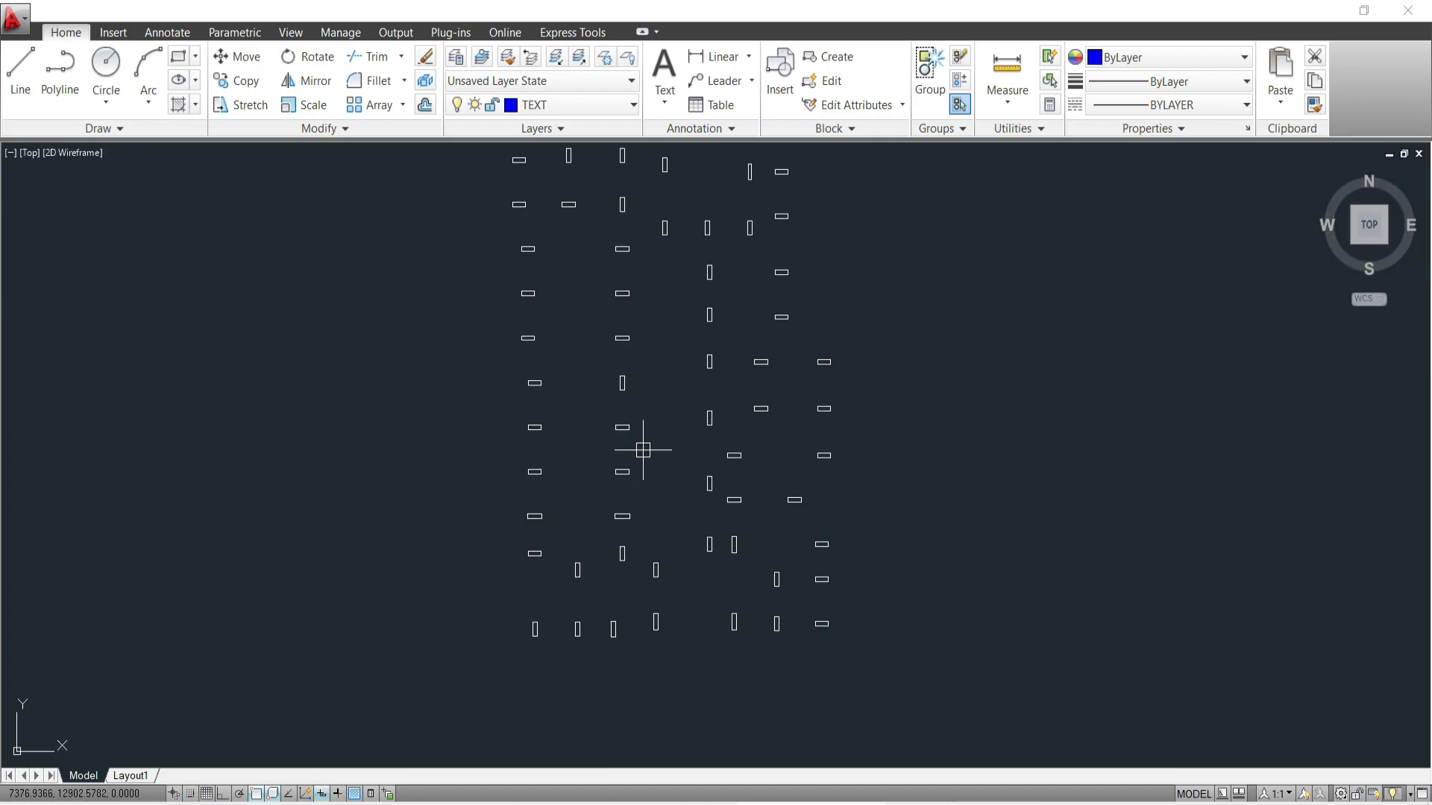
left_click(1351, 241)
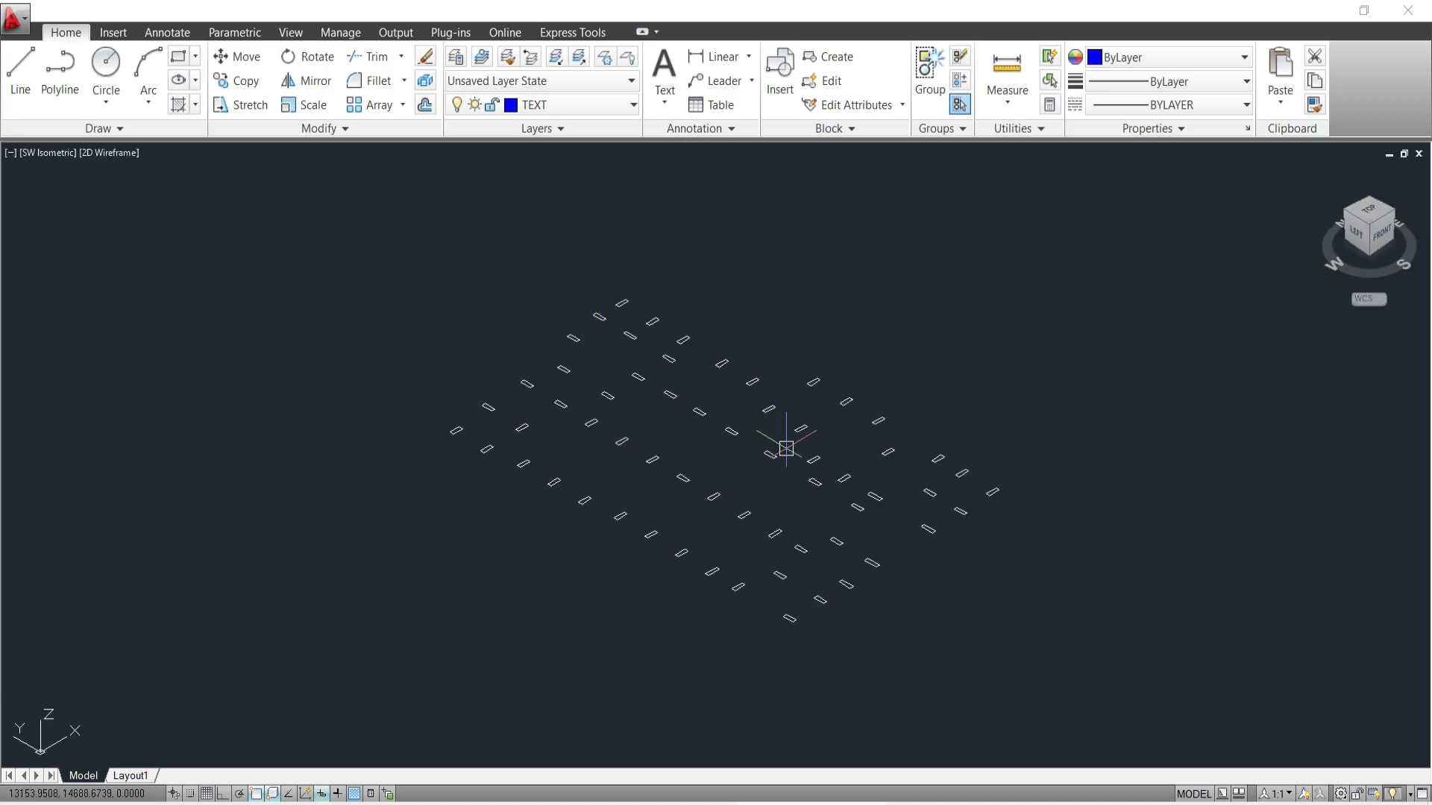
left_click(1369, 210)
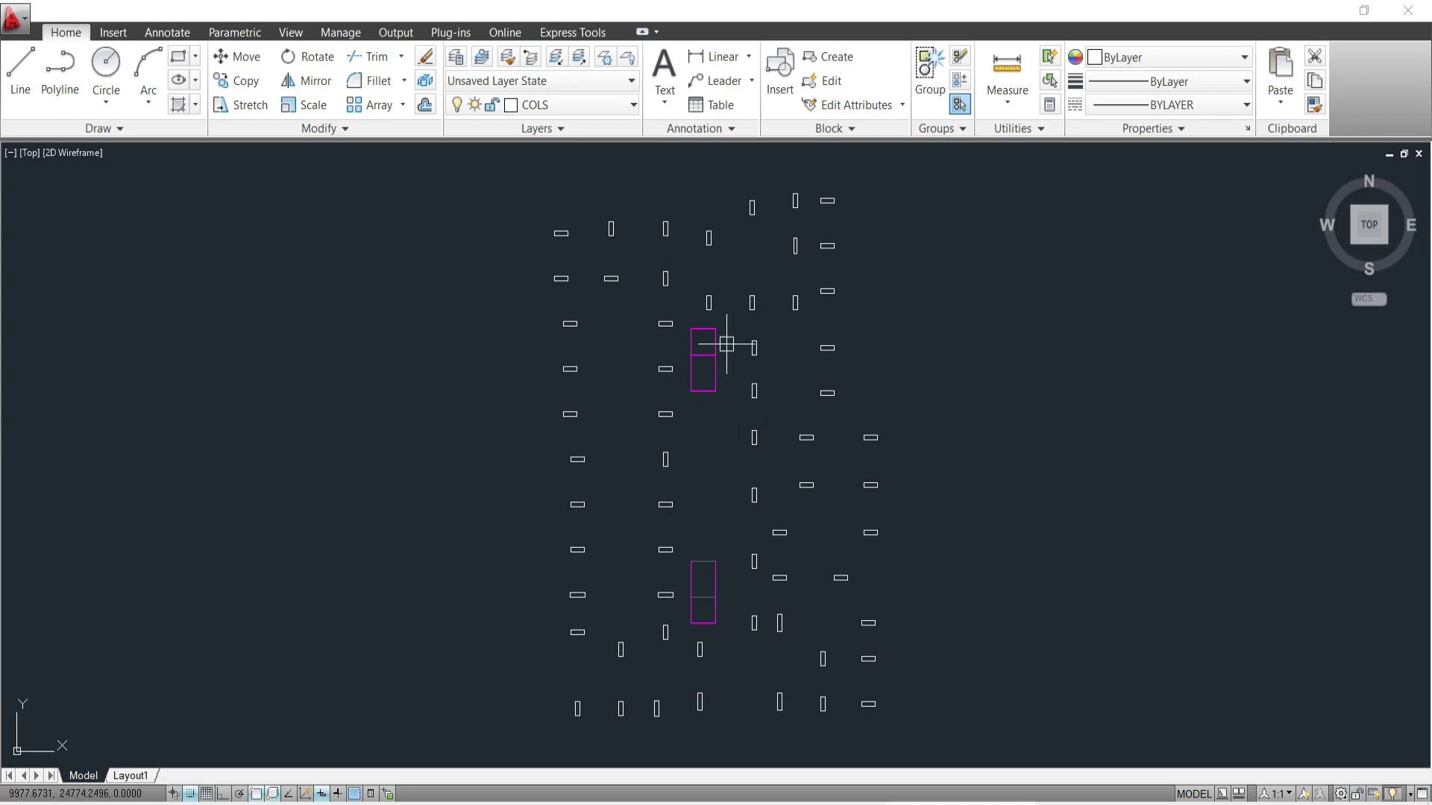
key("ctrl+z")
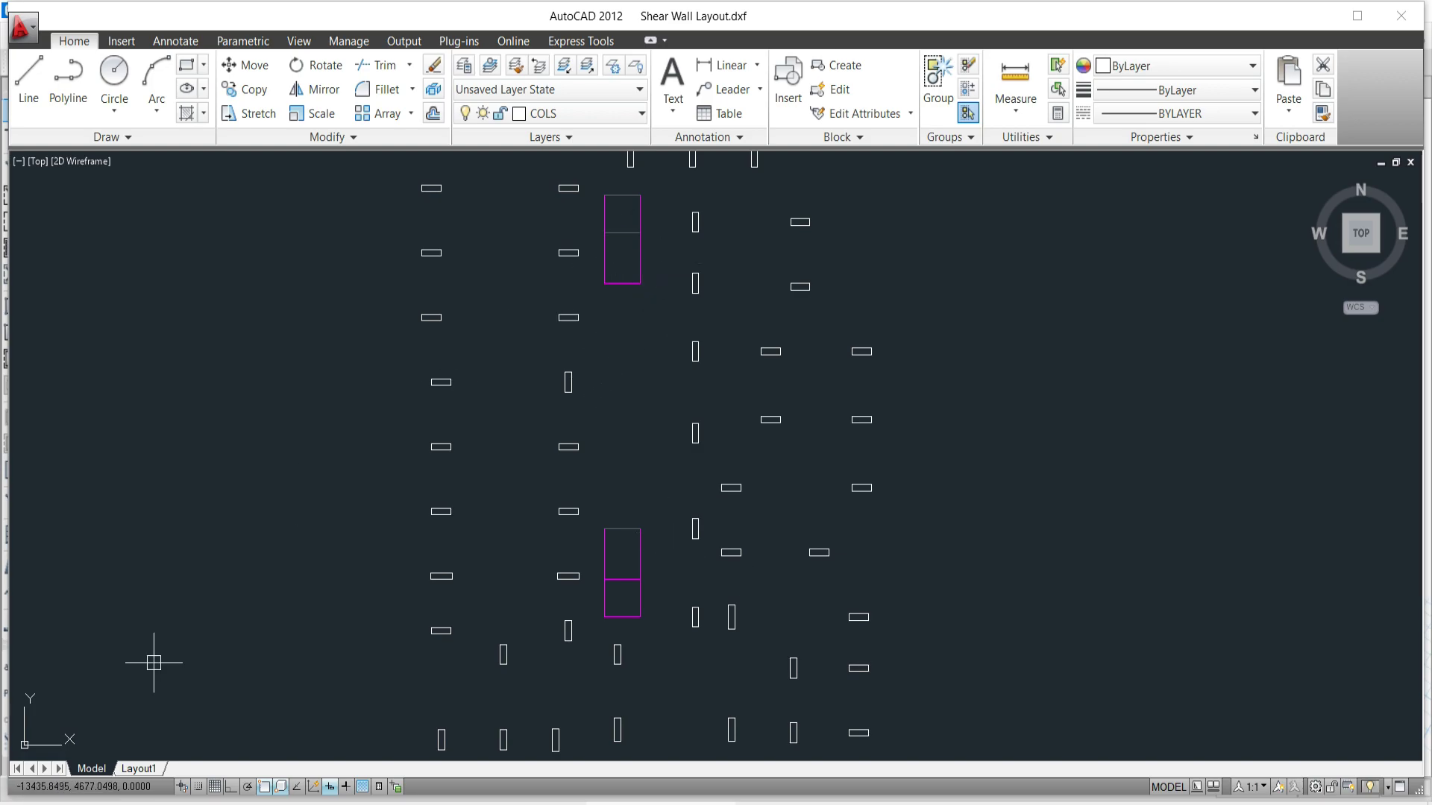
Switch to ETABS and check the section property assigned to shear wall SW1 on the ground floor.
left_click(208, 746)
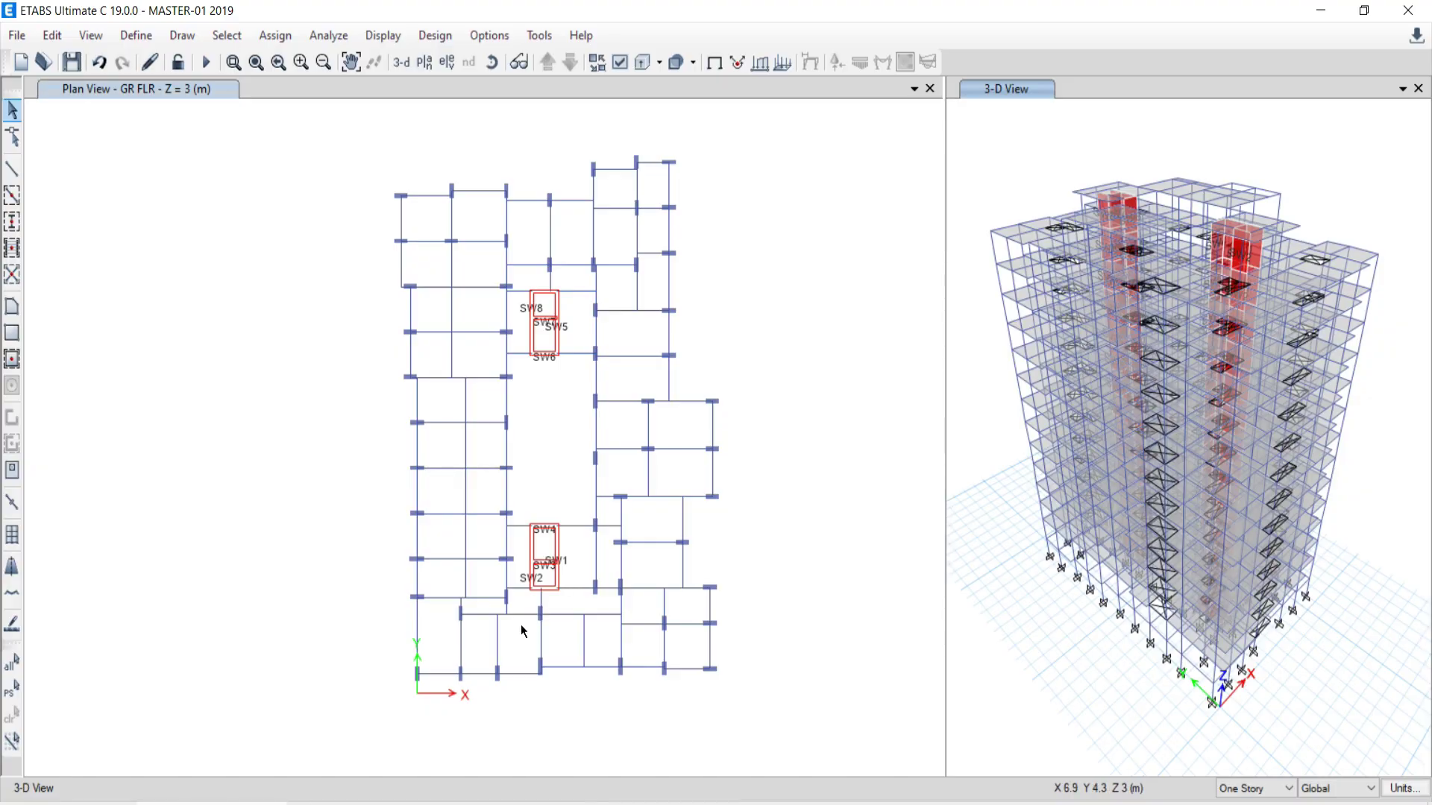
scroll(524, 631, "up", 5)
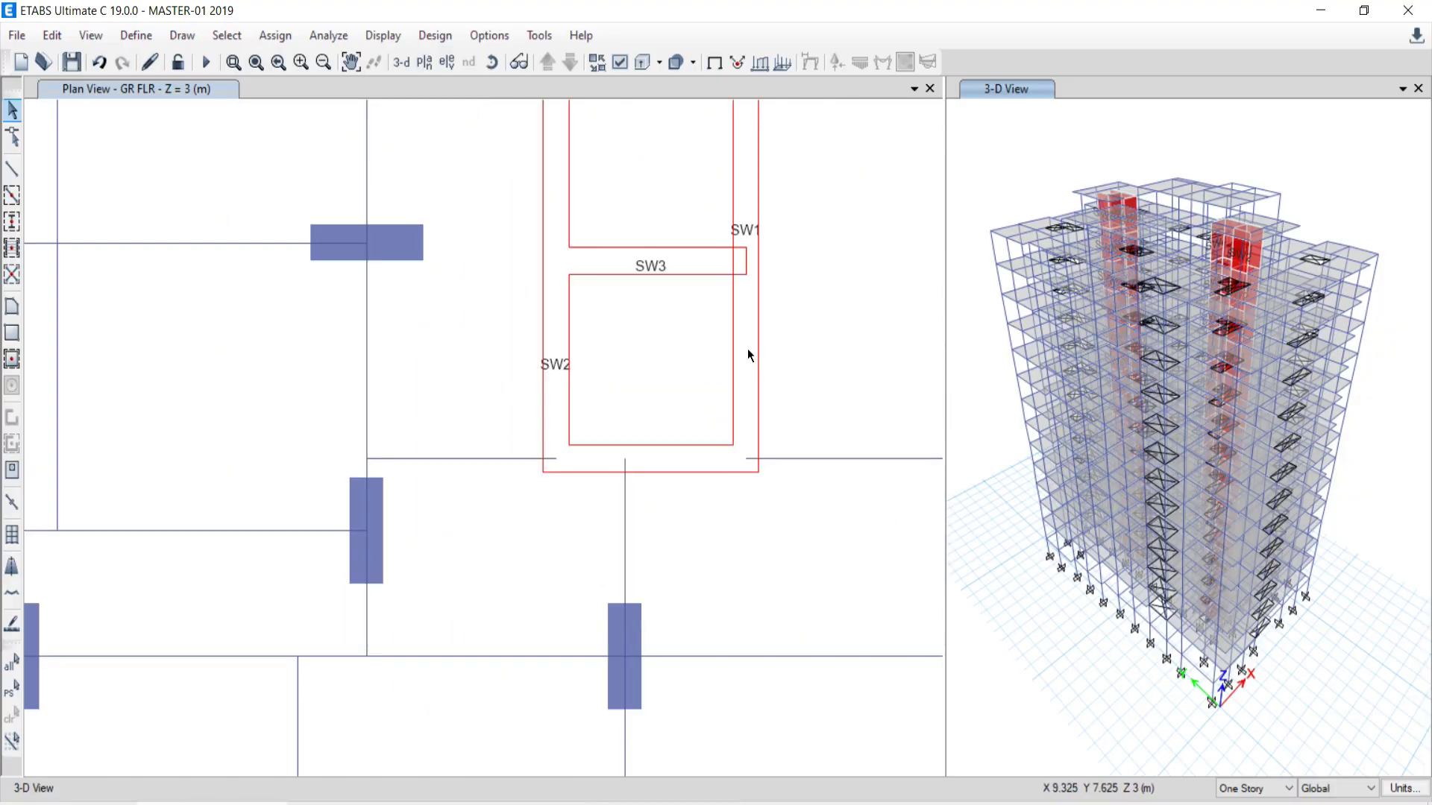
right_click(746, 341)
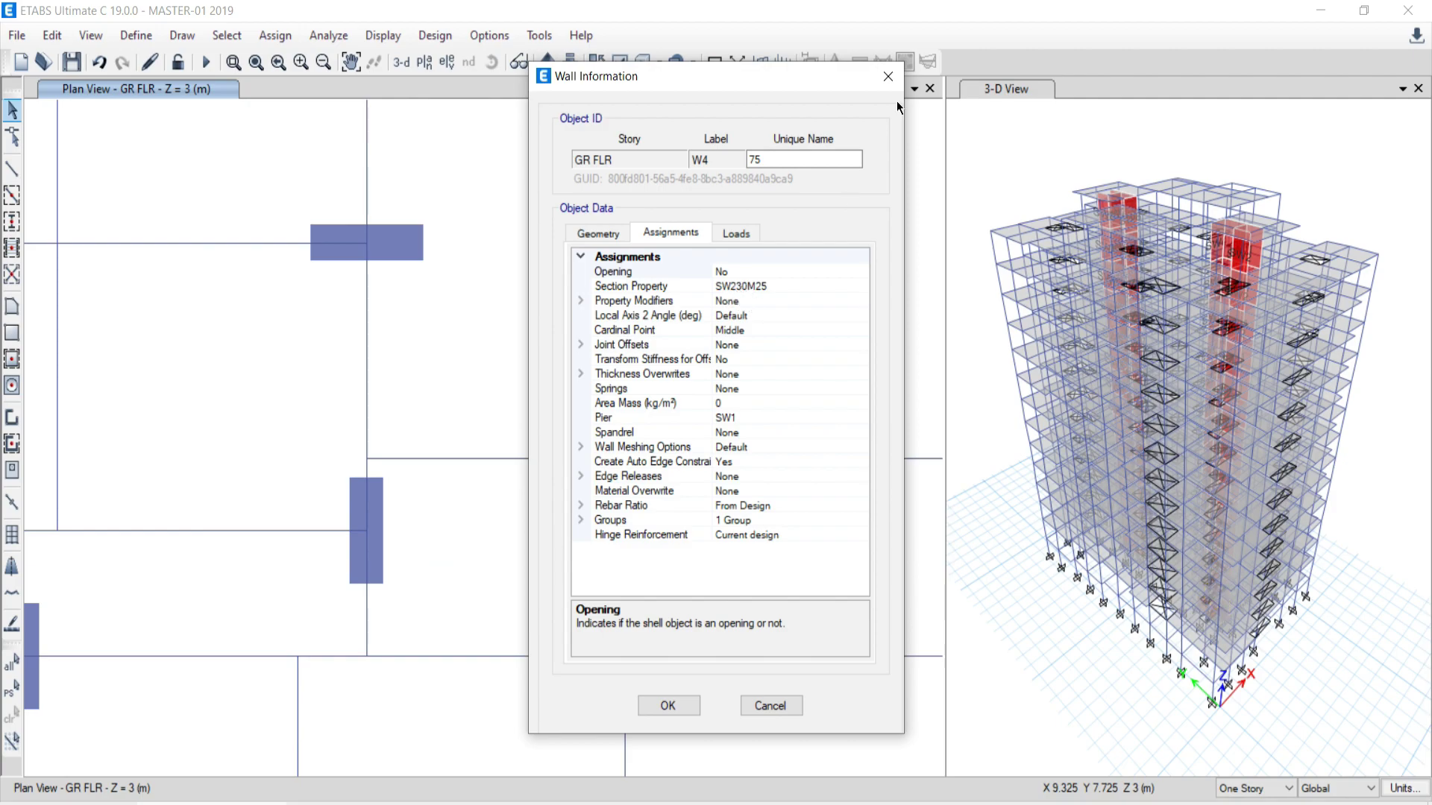
left_click(888, 76)
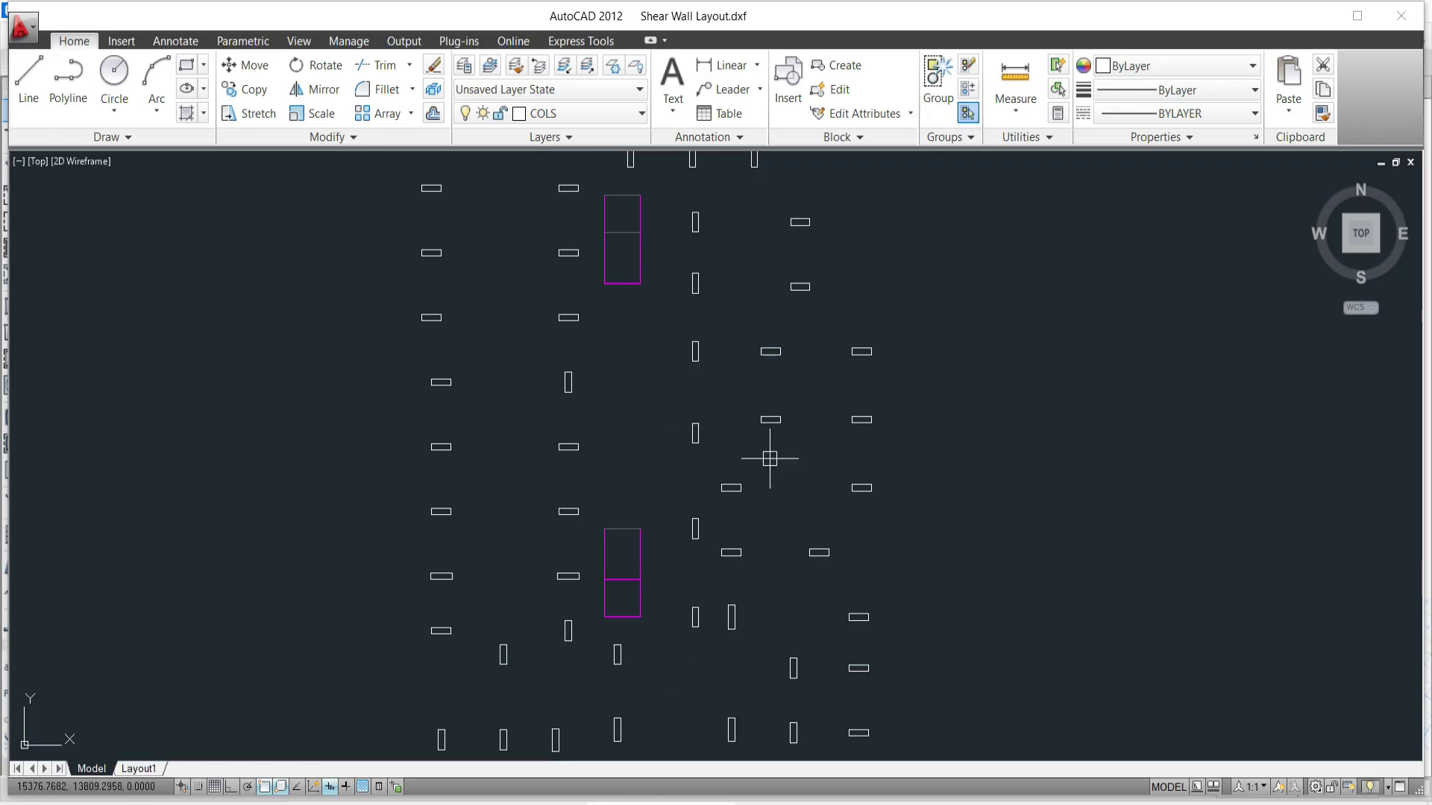
Switch to the Shear Wall Layout drawing in AutoCAD and draw a vertical line in the empty area west of the columns.
scroll(691, 436, "down", 2)
middle_click_drag(710, 454, 674, 517)
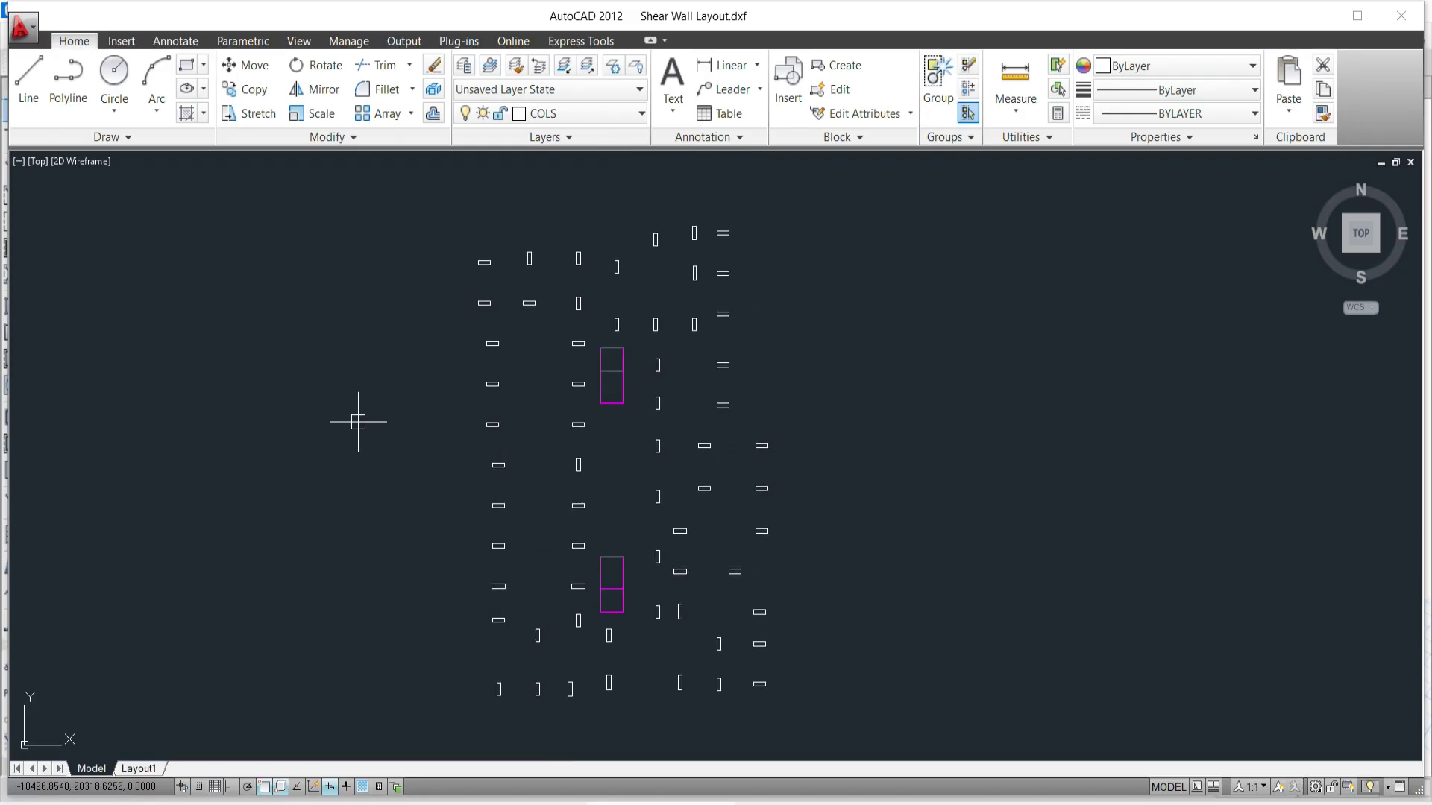
key("Return")
left_click(288, 380)
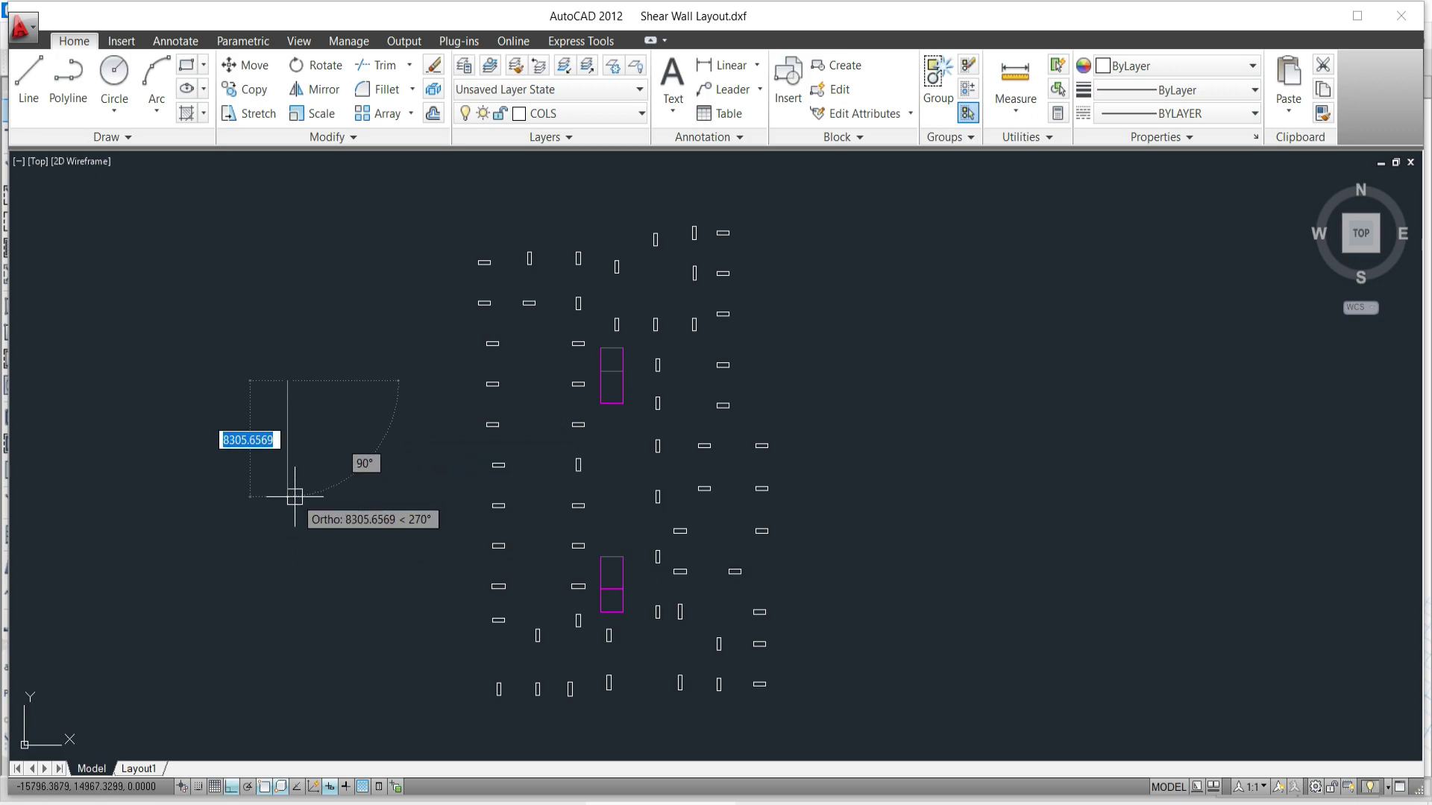
scroll(288, 463, "up", 2)
left_click(289, 462)
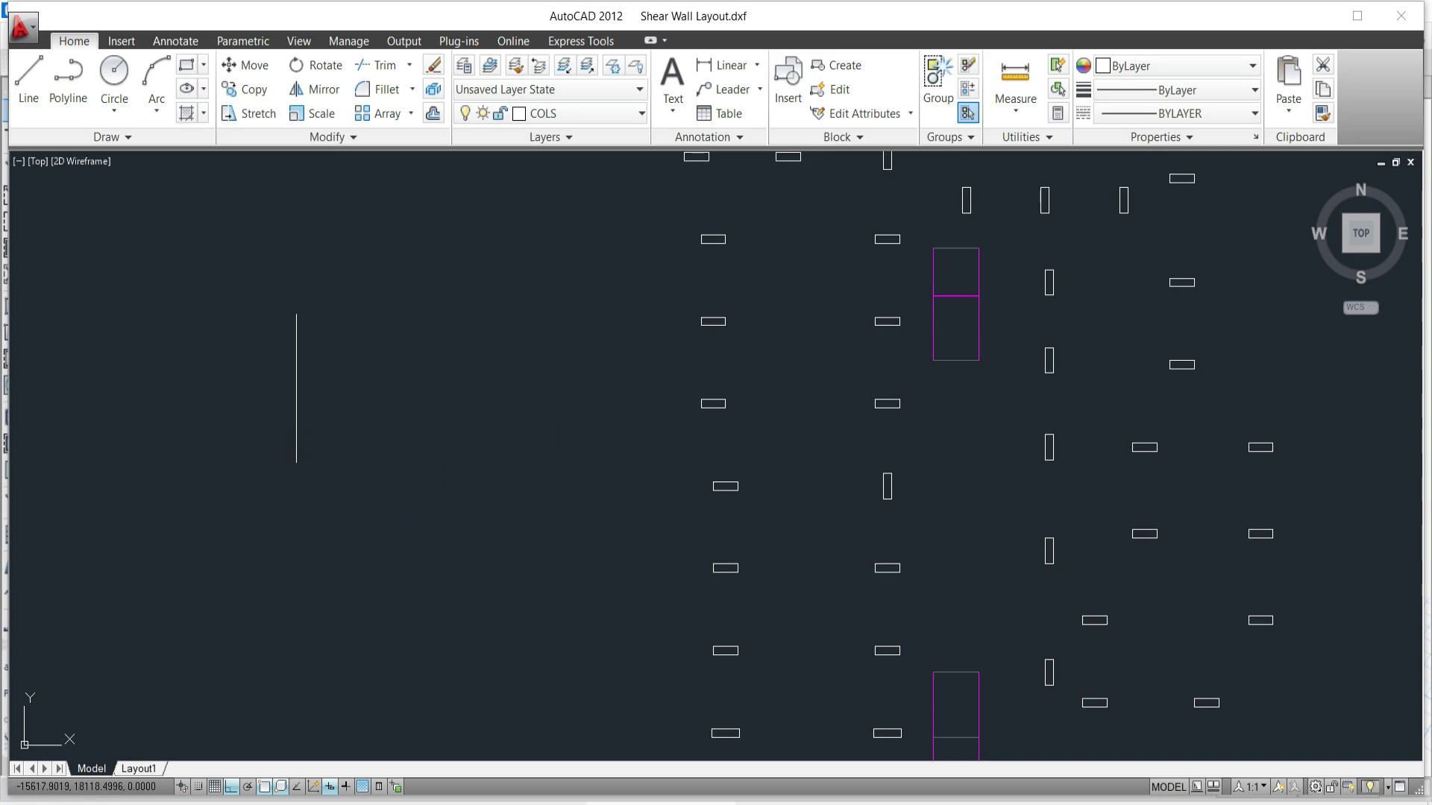
key("Escape")
Offset the vertical line to the east to form the second face of the shear wall.
left_click(296, 373)
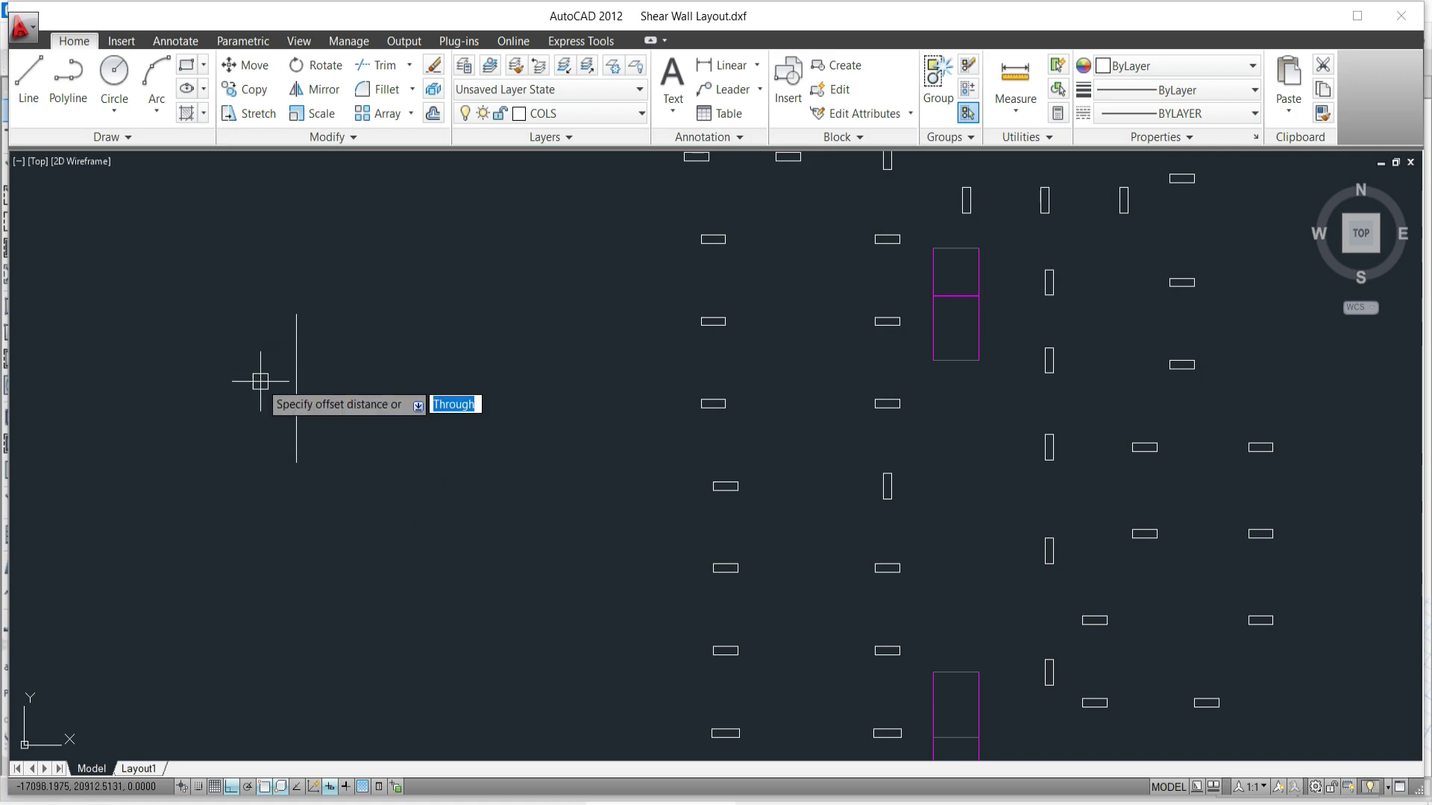
key("Return")
left_click(335, 358)
scroll(284, 328, "up", 1)
scroll(302, 315, "up", 5)
scroll(306, 313, "up", 2)
Close the upper and lower ends of the two parallel wall lines with short horizontal lines.
key("l")
key("Return")
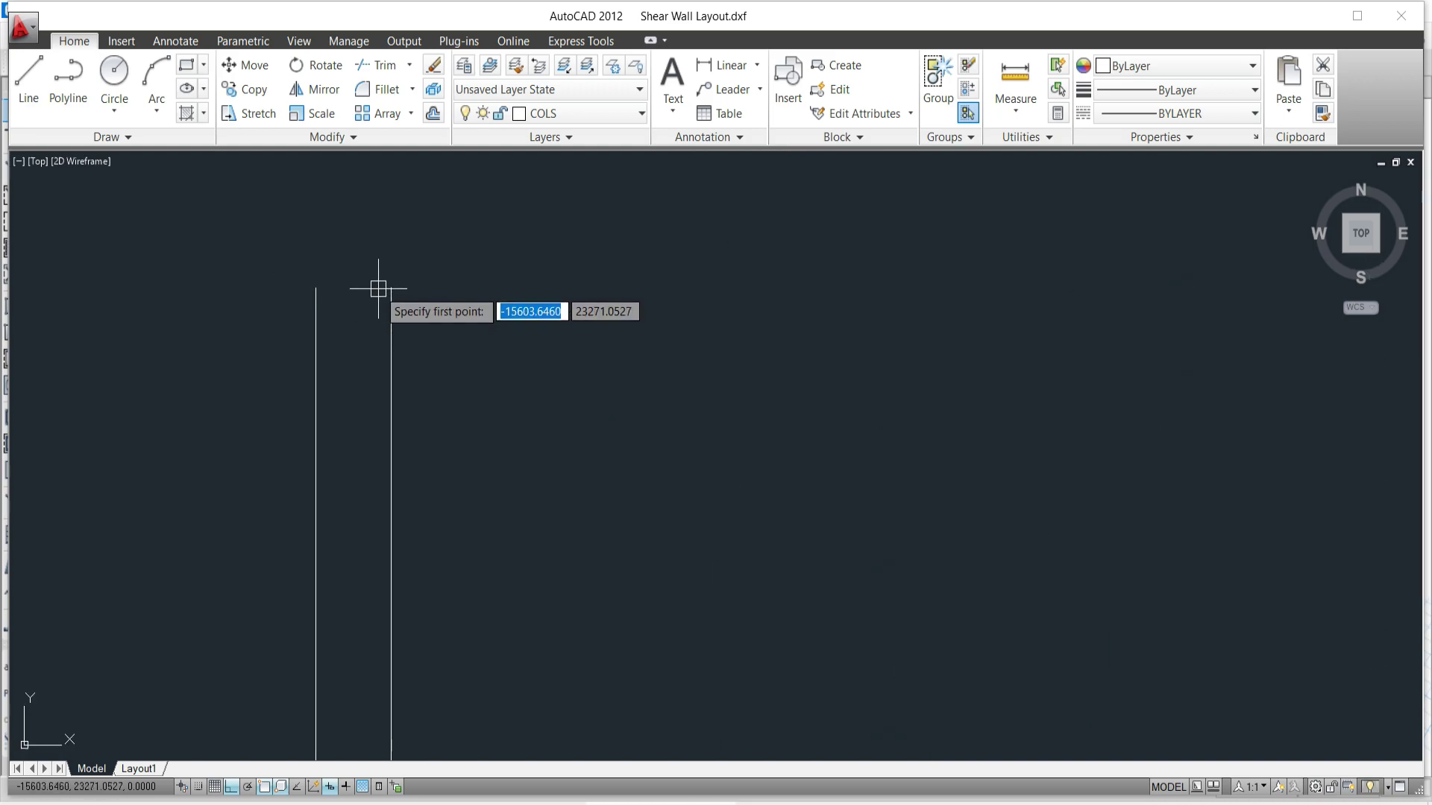
scroll(413, 413, "down", 8)
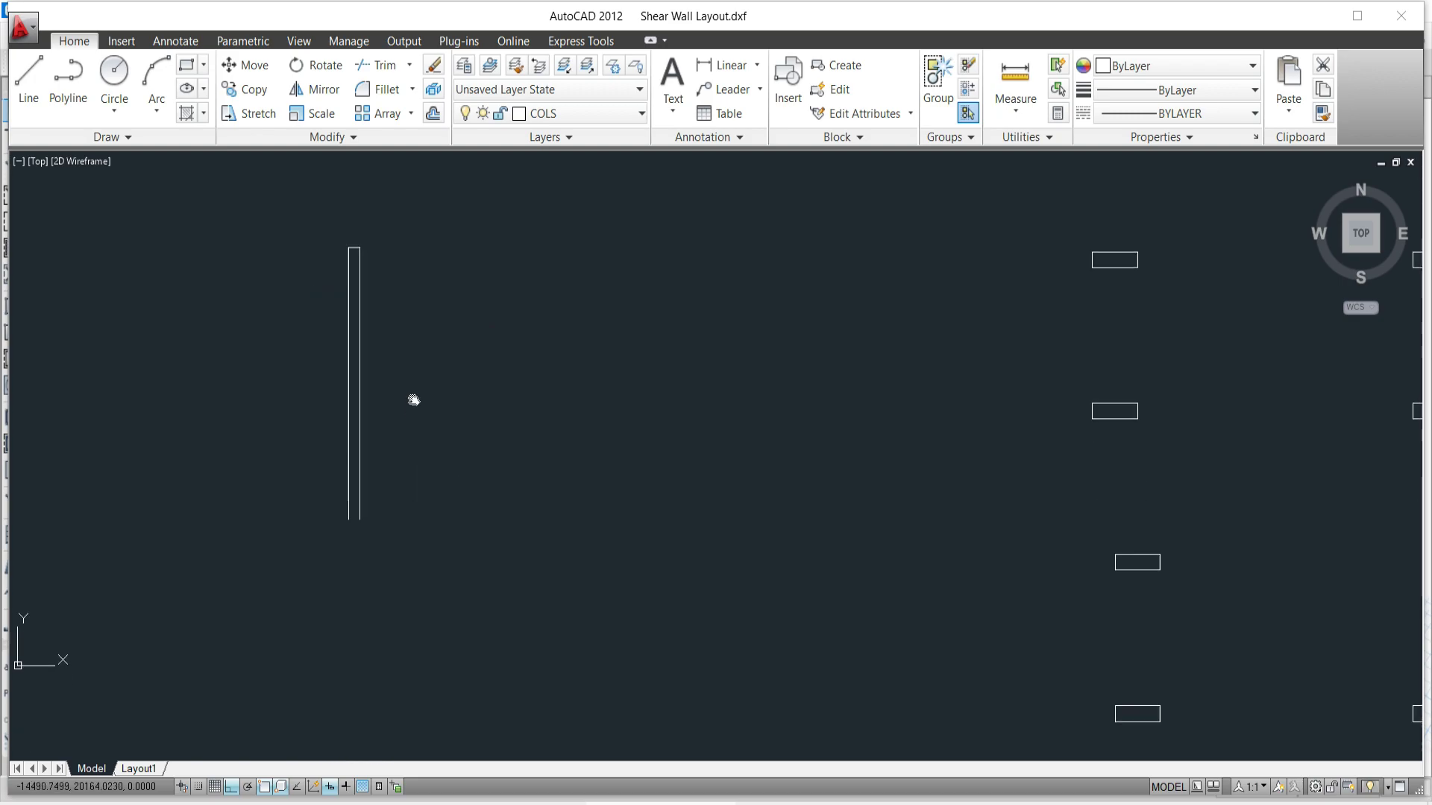
left_click(322, 488)
scroll(432, 447, "down", 5)
Copy the closed wall outline onto the upper core's east wall, placing its top-edge midpoint on the magenta corner.
left_click(373, 274)
left_click(430, 512)
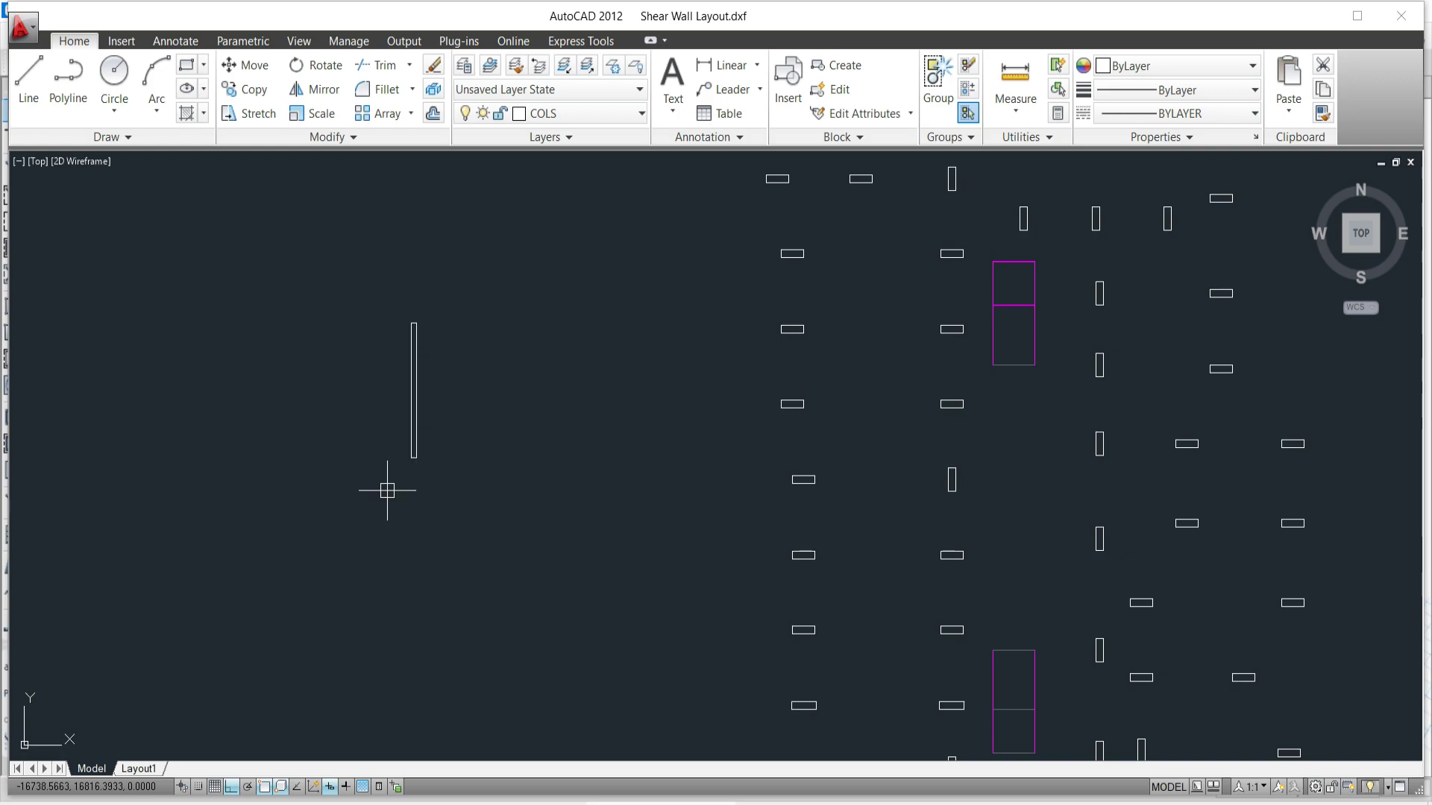
scroll(411, 364, "up", 3)
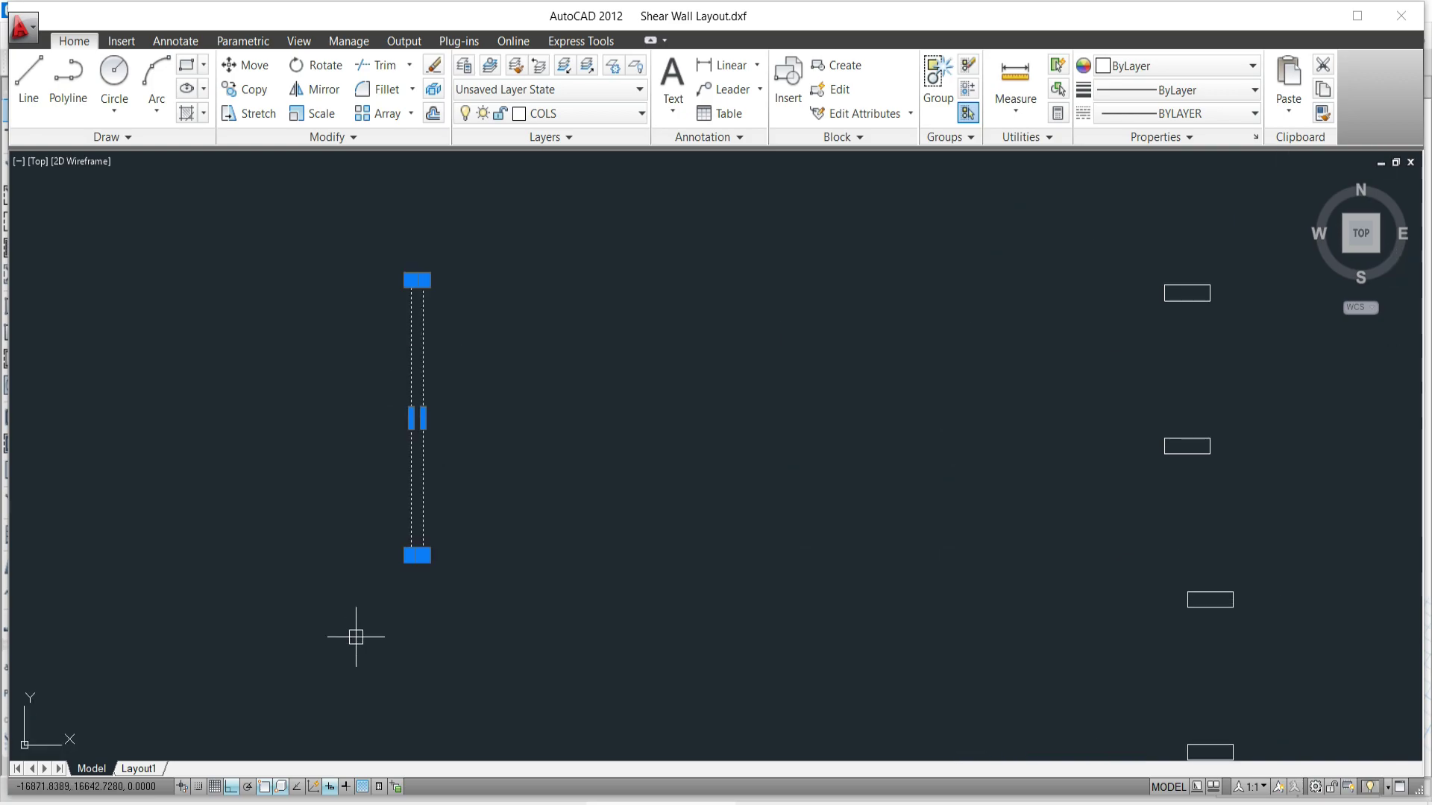
type("co")
key("Return")
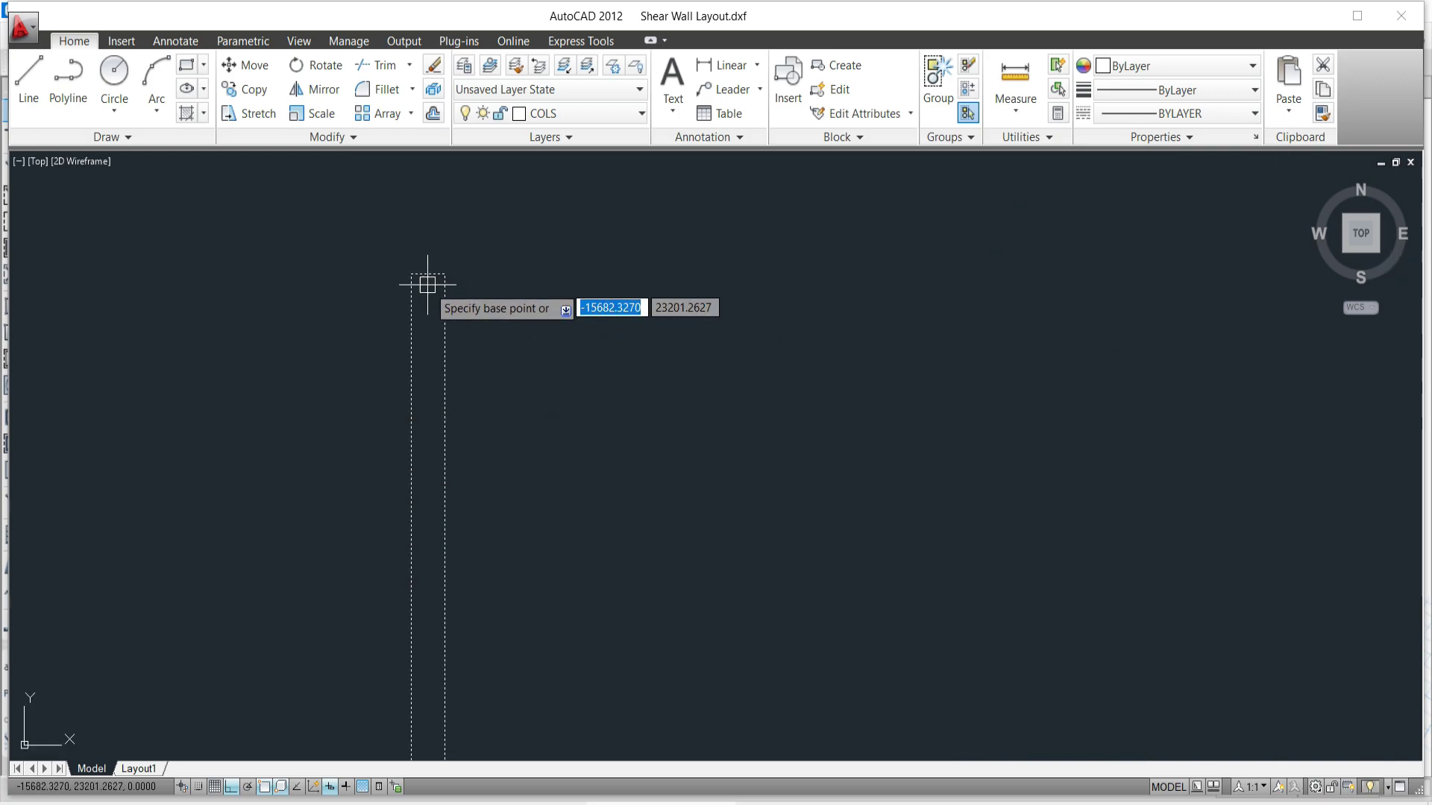
left_click(411, 279)
scroll(414, 276, "up", 4)
scroll(708, 407, "down", 6)
scroll(797, 372, "up", 6)
left_click(807, 395)
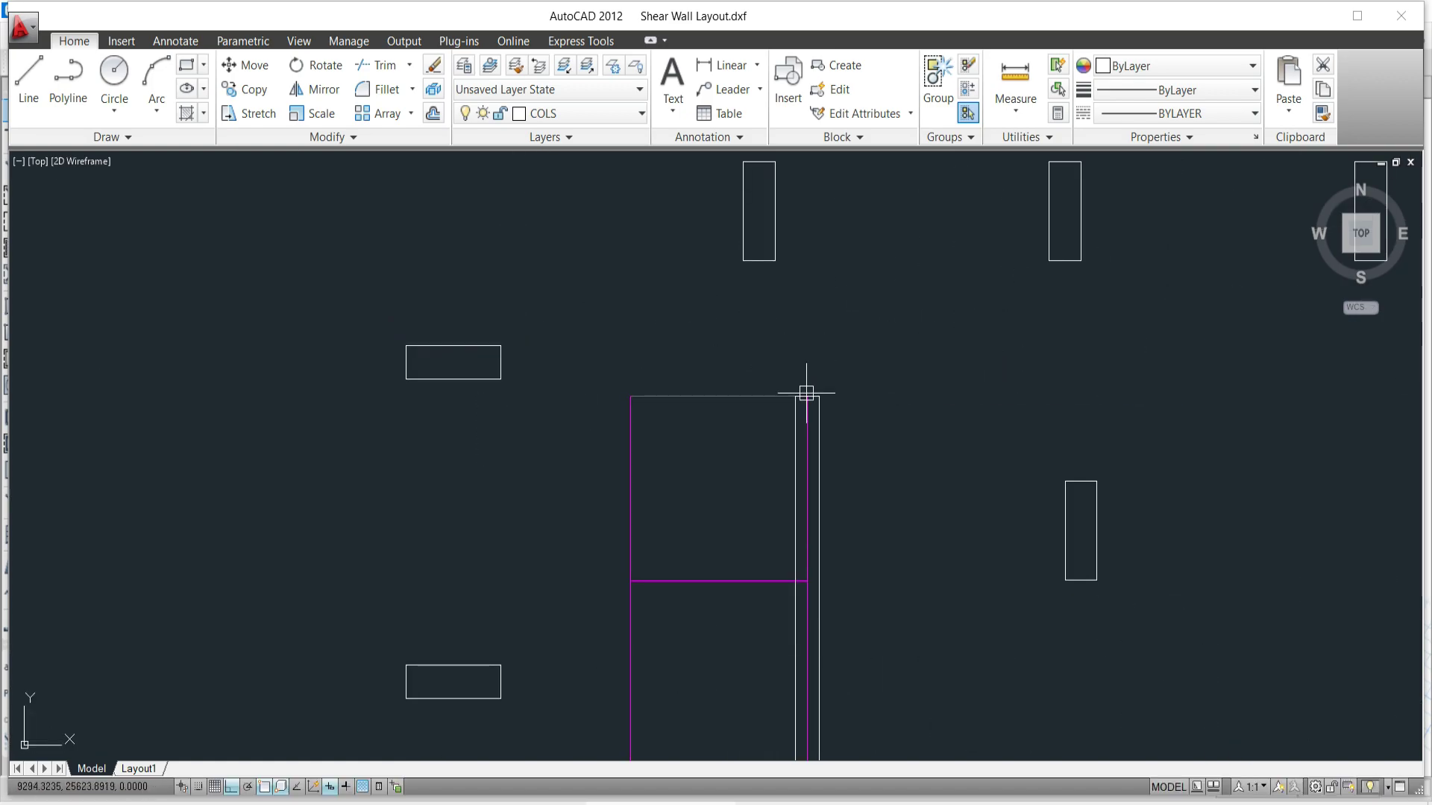
Stretch the lower end of the copied outline up to the bottom corner of the magenta east wall.
middle_click_drag(842, 477, 798, 151)
left_click(765, 542)
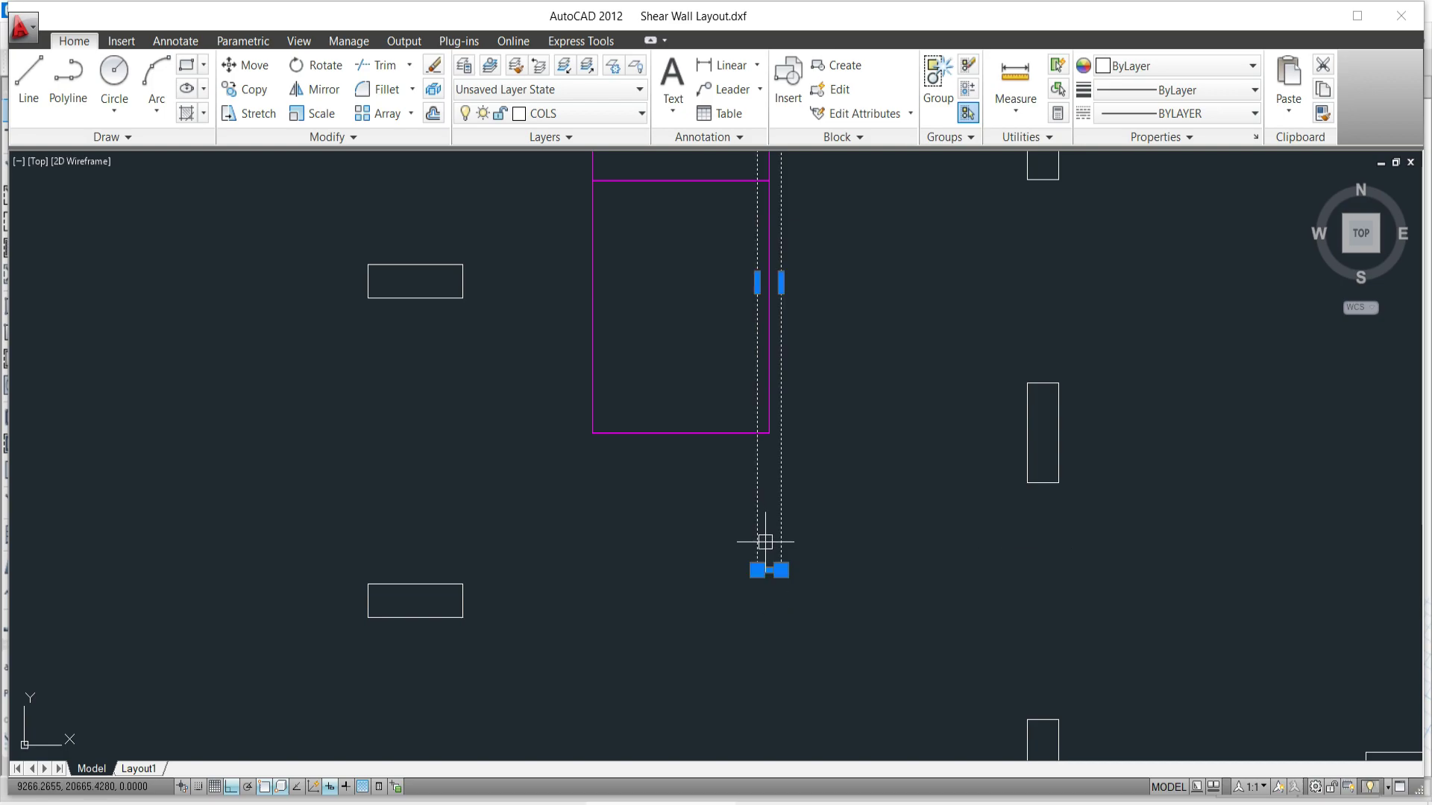
scroll(771, 579, "up", 3)
left_click(776, 568)
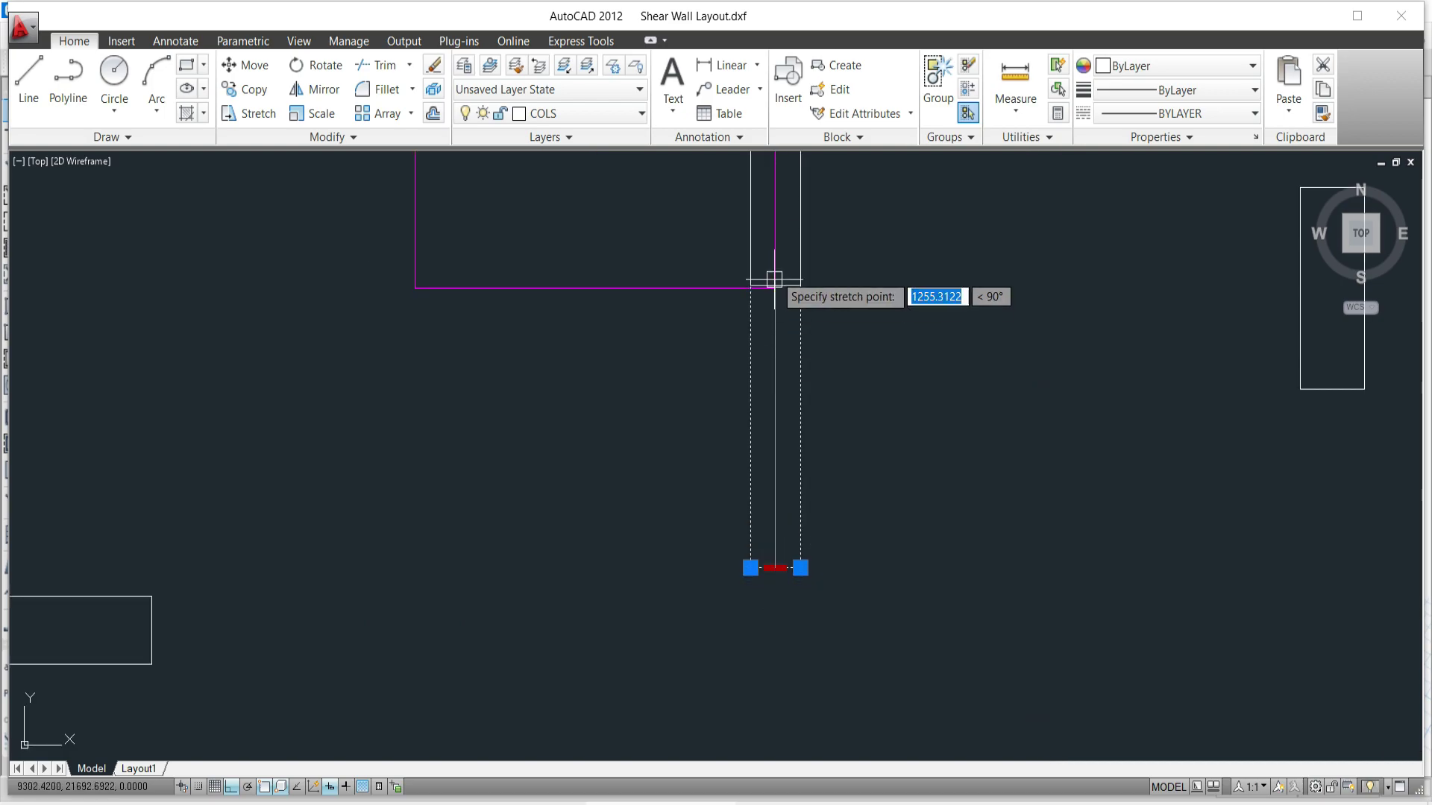
left_click(776, 288)
key("Escape")
Copy the east wall outline onto the upper core's west wall, from the core's northeast corner to its northwest corner.
scroll(768, 425, "down", 6)
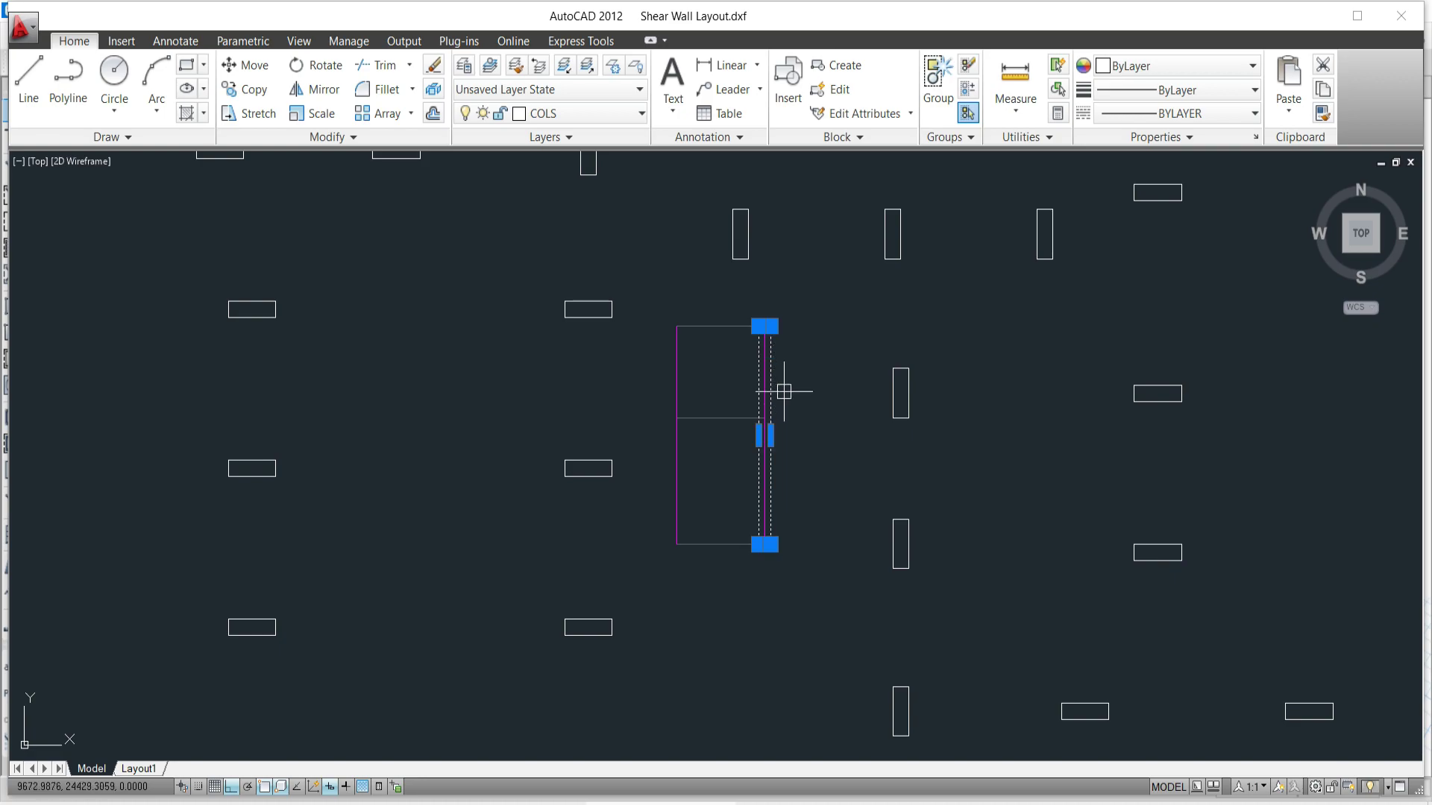
scroll(754, 317, "up", 3)
key("m")
key("Return")
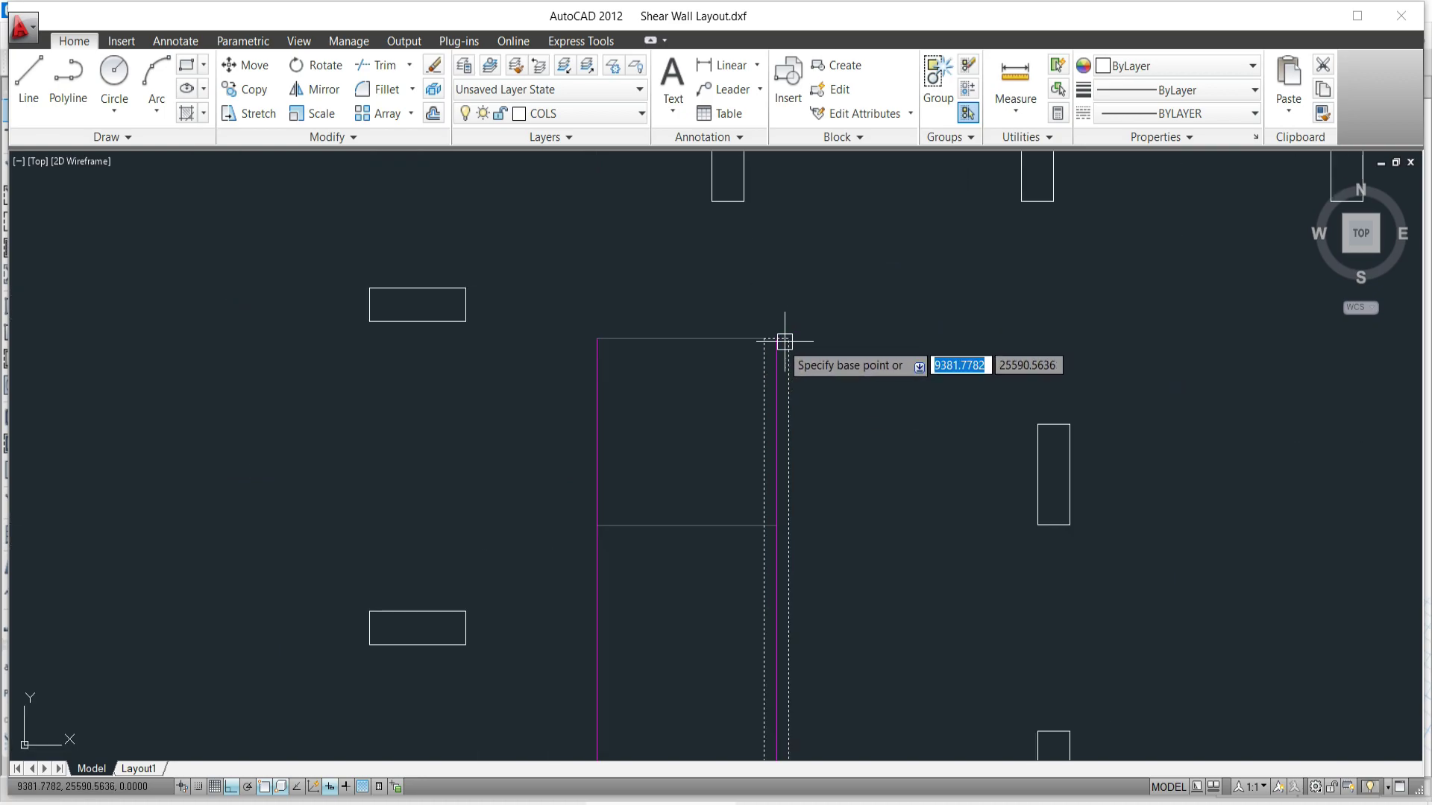
left_click(777, 338)
left_click(597, 339)
middle_click_drag(600, 439, 597, 406)
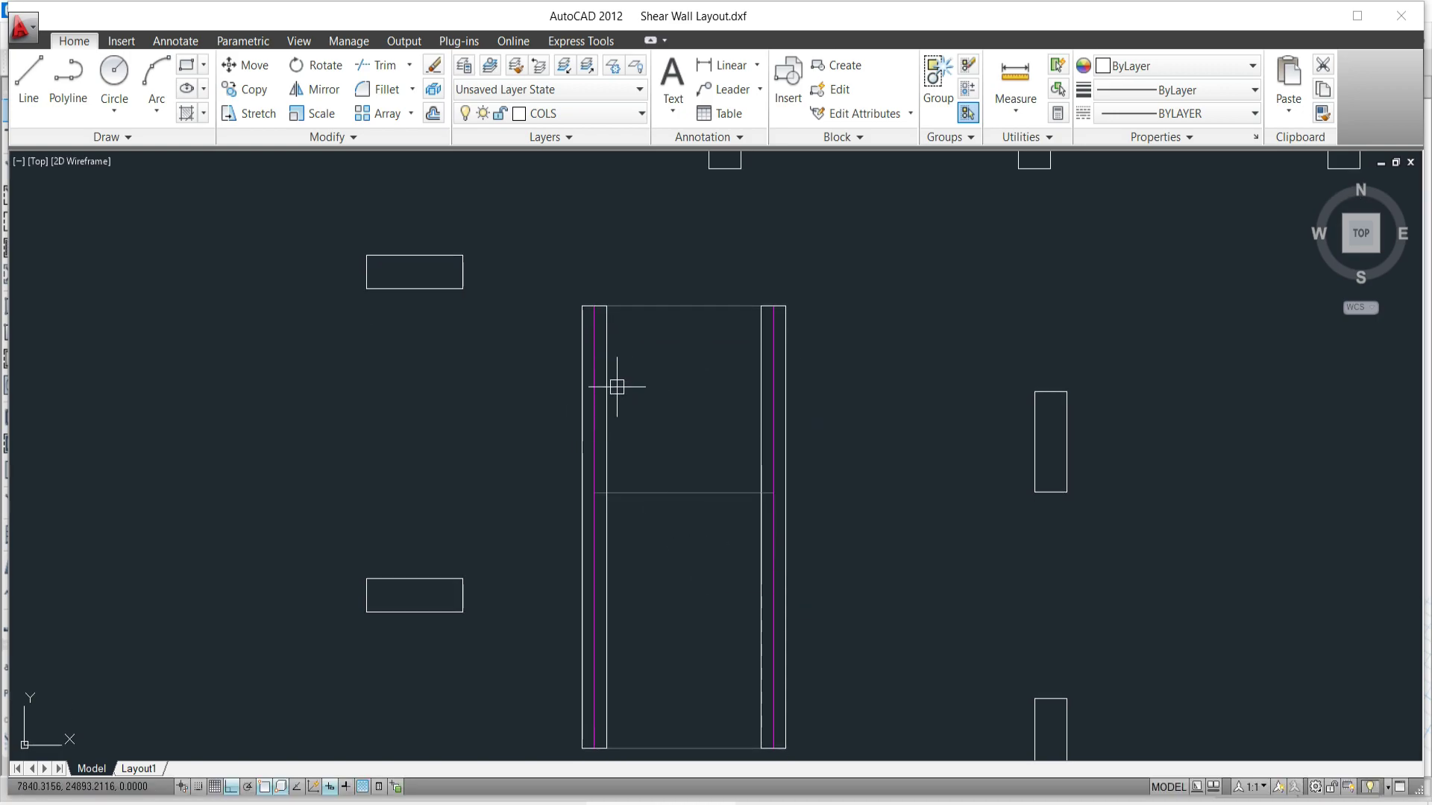
Copy a vertical wall outline from the upper core into the open area between the columns to the west.
type("co")
key("Return")
left_click(607, 422)
scroll(566, 378, "down", 6)
scroll(473, 361, "up", 4)
Rotate the loose copy of the wall outline so that it lies horizontally.
left_click(403, 237)
left_click(537, 704)
type("ro")
key("Return")
left_click(537, 639)
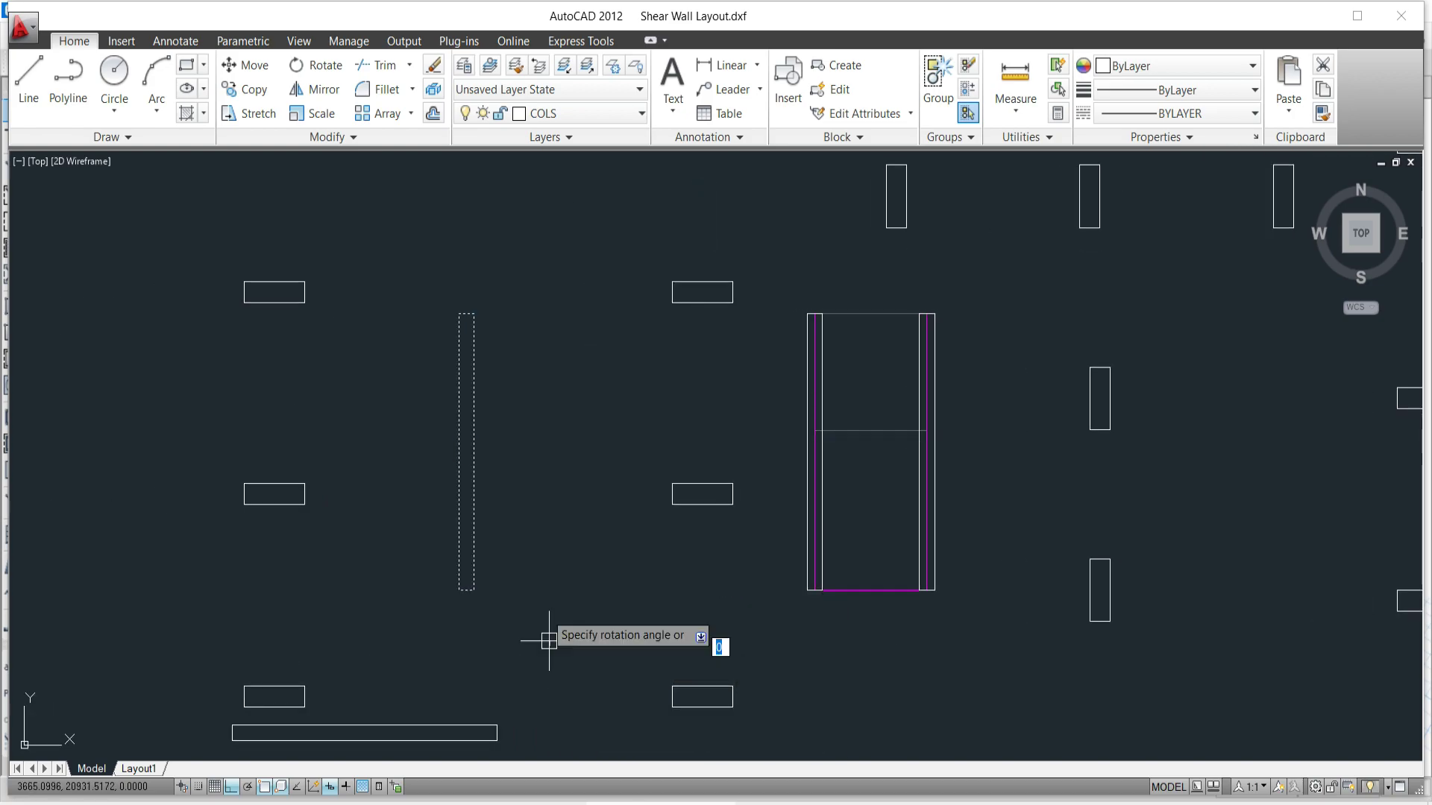
left_click(560, 495)
Move the horizontal wall outline onto the upper core's north wall, placing its west-end midpoint on the core's northwest corner.
middle_click_drag(496, 615, 592, 495)
left_click(547, 548)
left_click(501, 719)
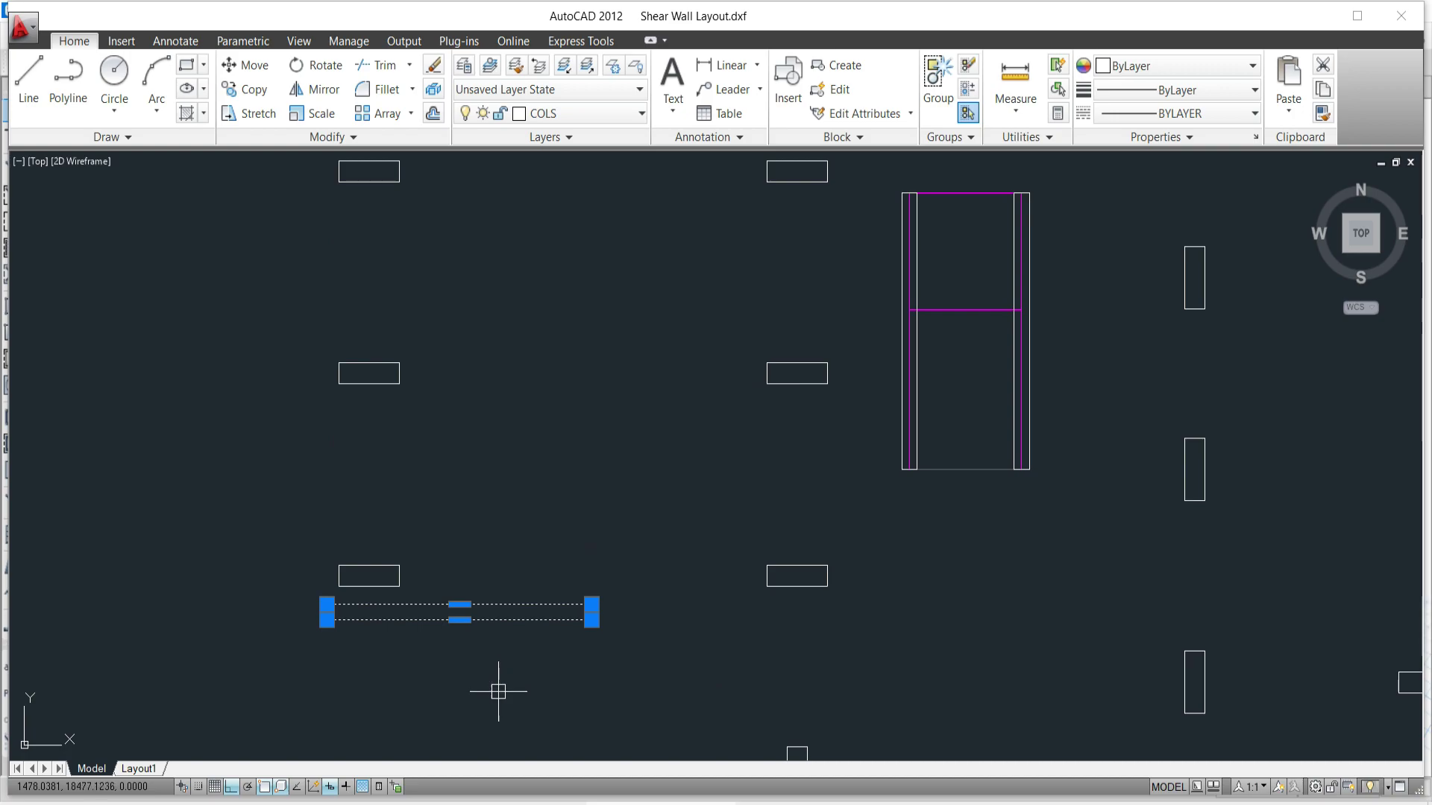
type("m")
key("Return")
scroll(313, 607, "up", 3)
left_click(336, 607)
scroll(961, 464, "down", 4)
middle_click_drag(961, 464, 266, 669)
scroll(459, 443, "up", 5)
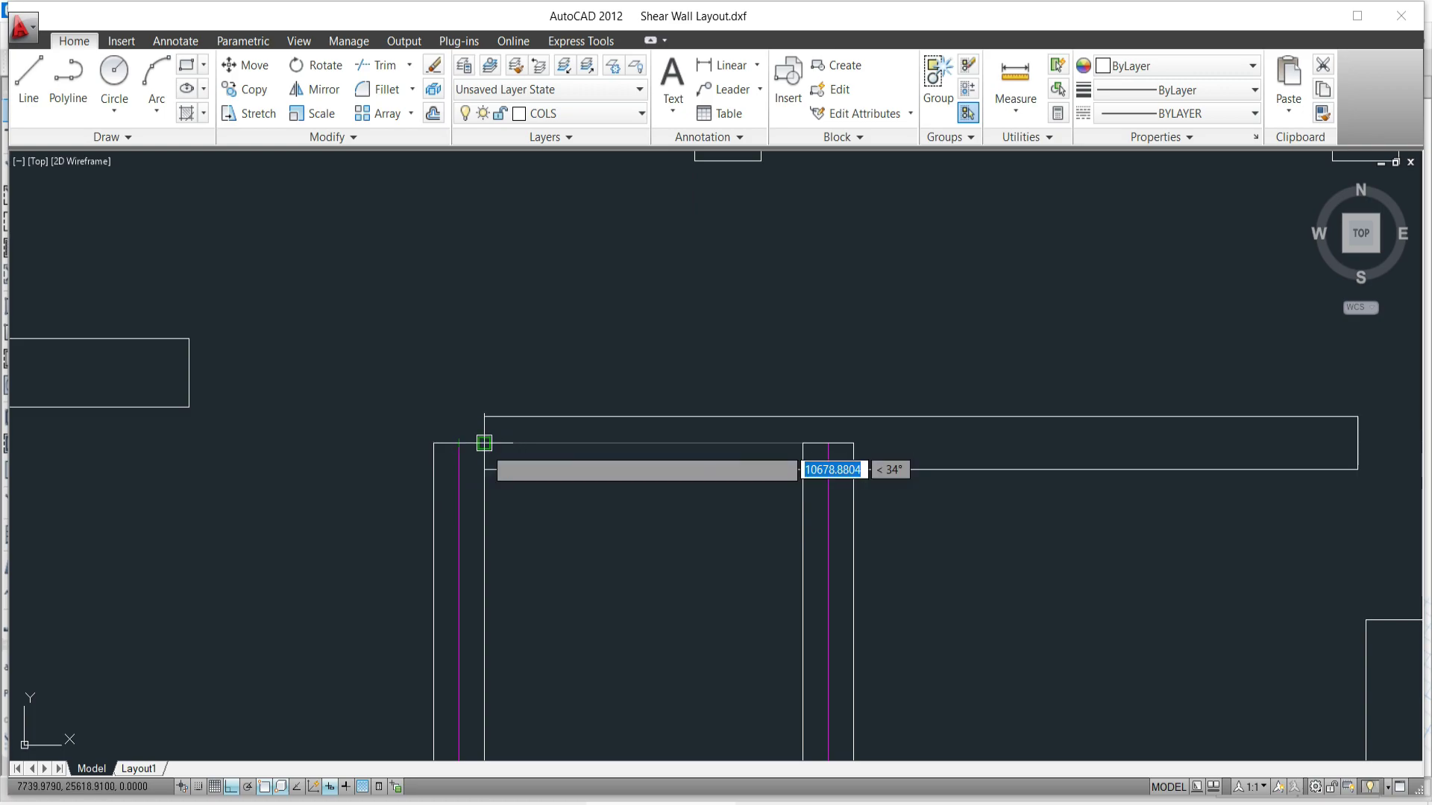
left_click(458, 443)
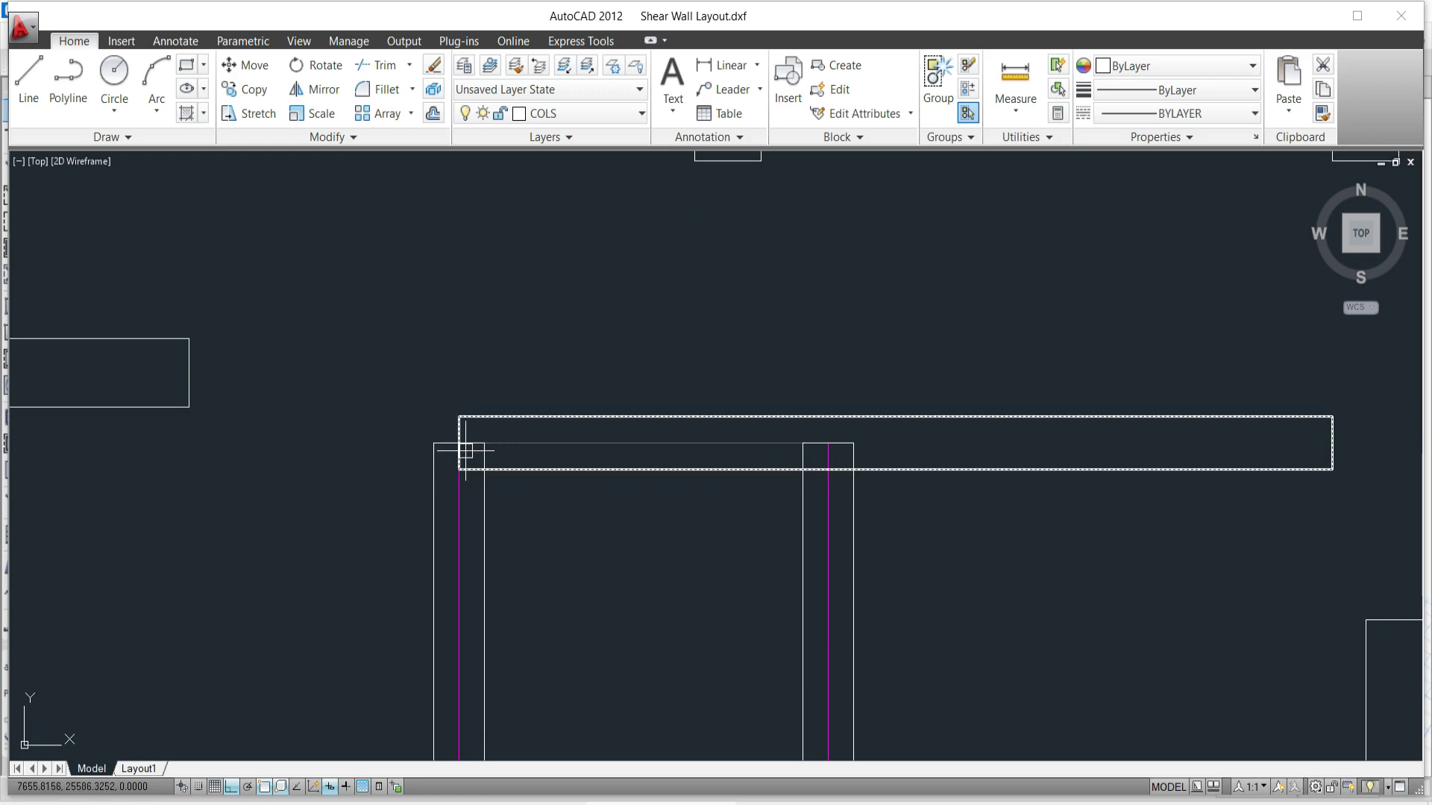
Shorten the north wall outline by bringing its east end back to the upper core's magenta northeast corner.
middle_click_drag(1260, 541, 991, 463)
left_click(963, 338)
left_click(1062, 366)
scroll(521, 373, "up", 3)
left_click(559, 365)
scroll(559, 366, "down", 2)
key("Escape")
scroll(781, 489, "down", 2)
scroll(653, 445, "up", 2)
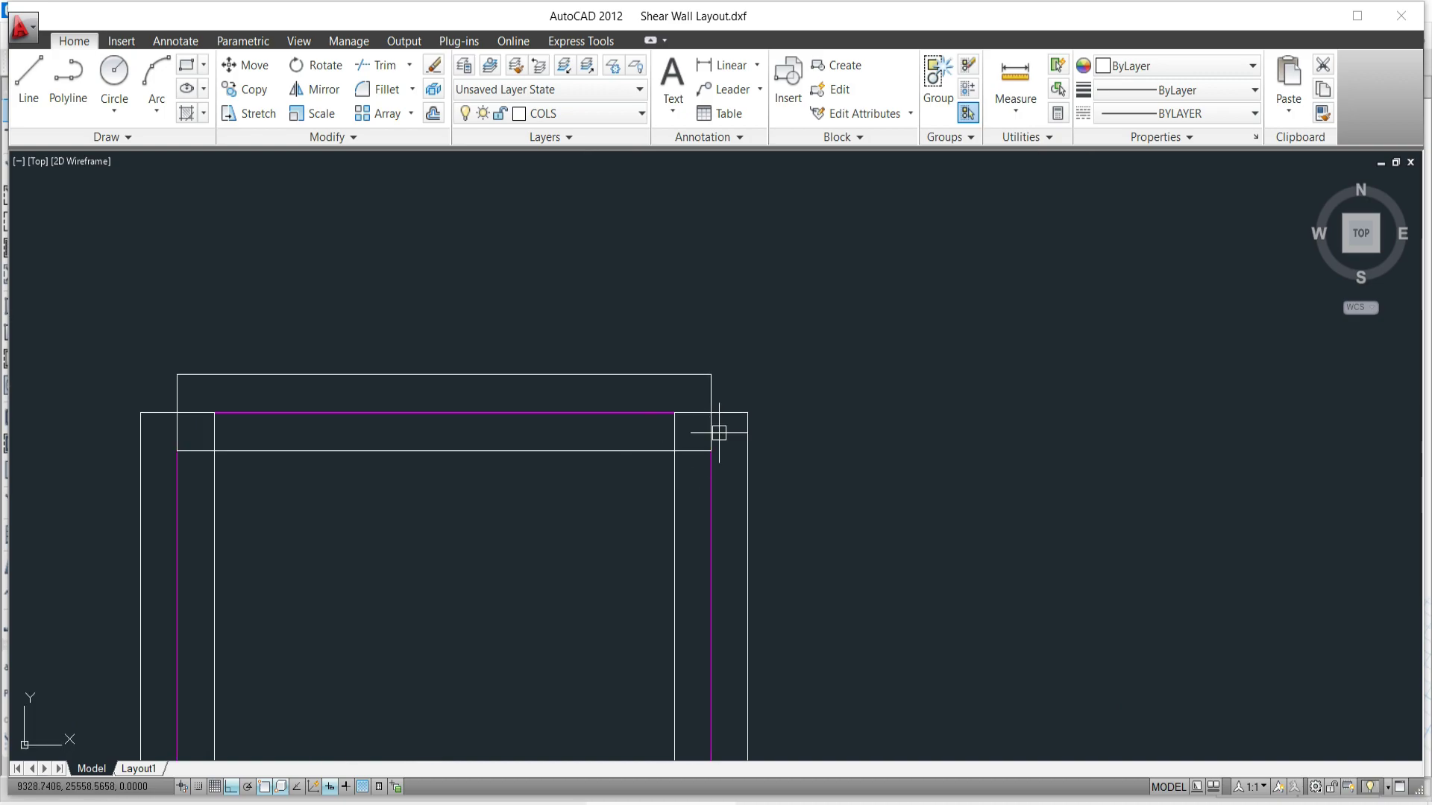
Stretch the upper end of the east wall outline to the outer edge of the north wall outline.
left_click(756, 378)
left_click(732, 425)
left_click(710, 412)
key("Escape")
scroll(409, 544, "down", 2)
Stretch the upper end of the west wall outline to the outer edge of the north wall outline.
scroll(366, 462, "up", 2)
left_click(346, 409)
left_click(432, 447)
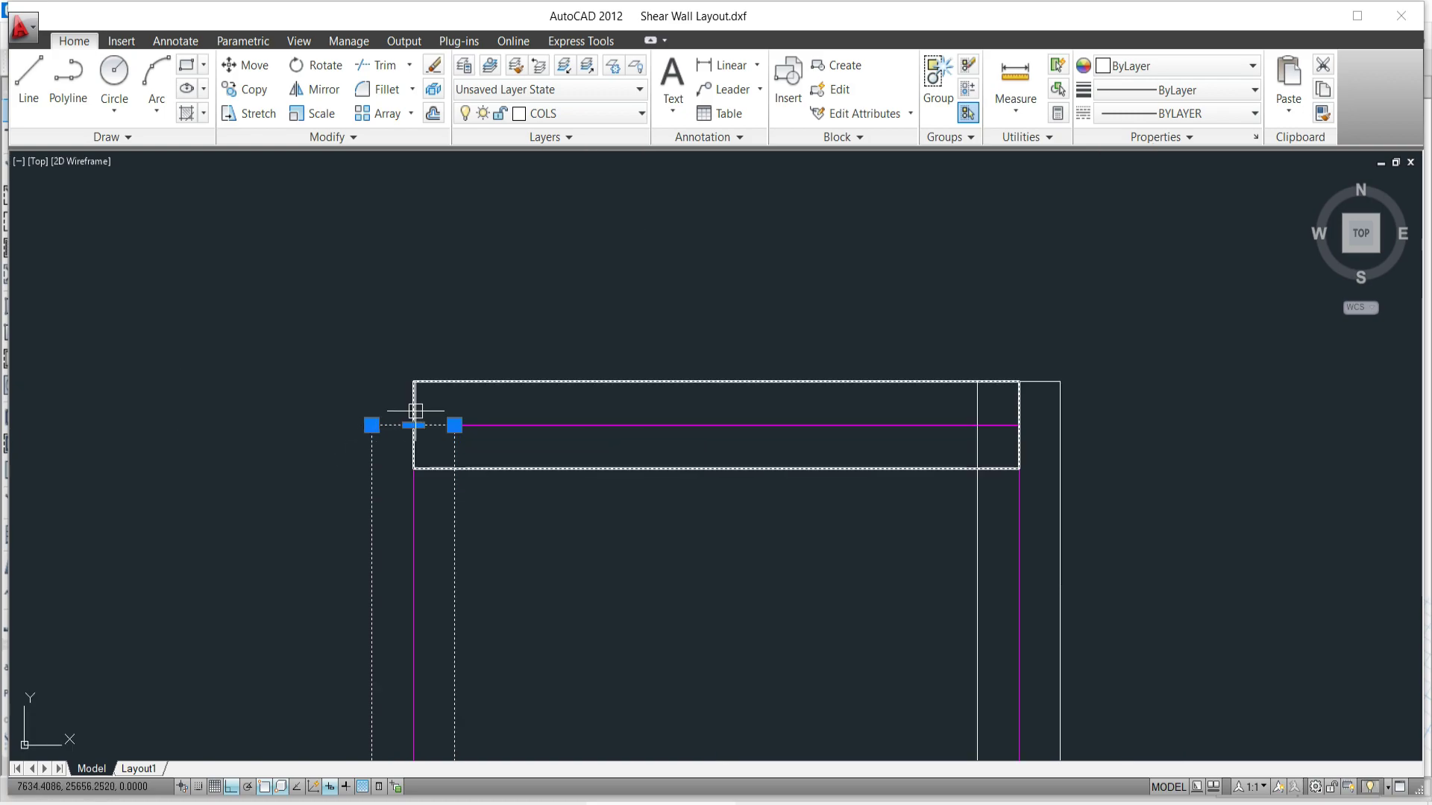
left_click(413, 425)
left_click(408, 381)
key("Escape")
scroll(618, 499, "down", 3)
Copy the north wall outline onto the upper core's south wall, from the northeast corner to the southeast corner.
scroll(585, 620, "down", 3)
scroll(597, 438, "up", 3)
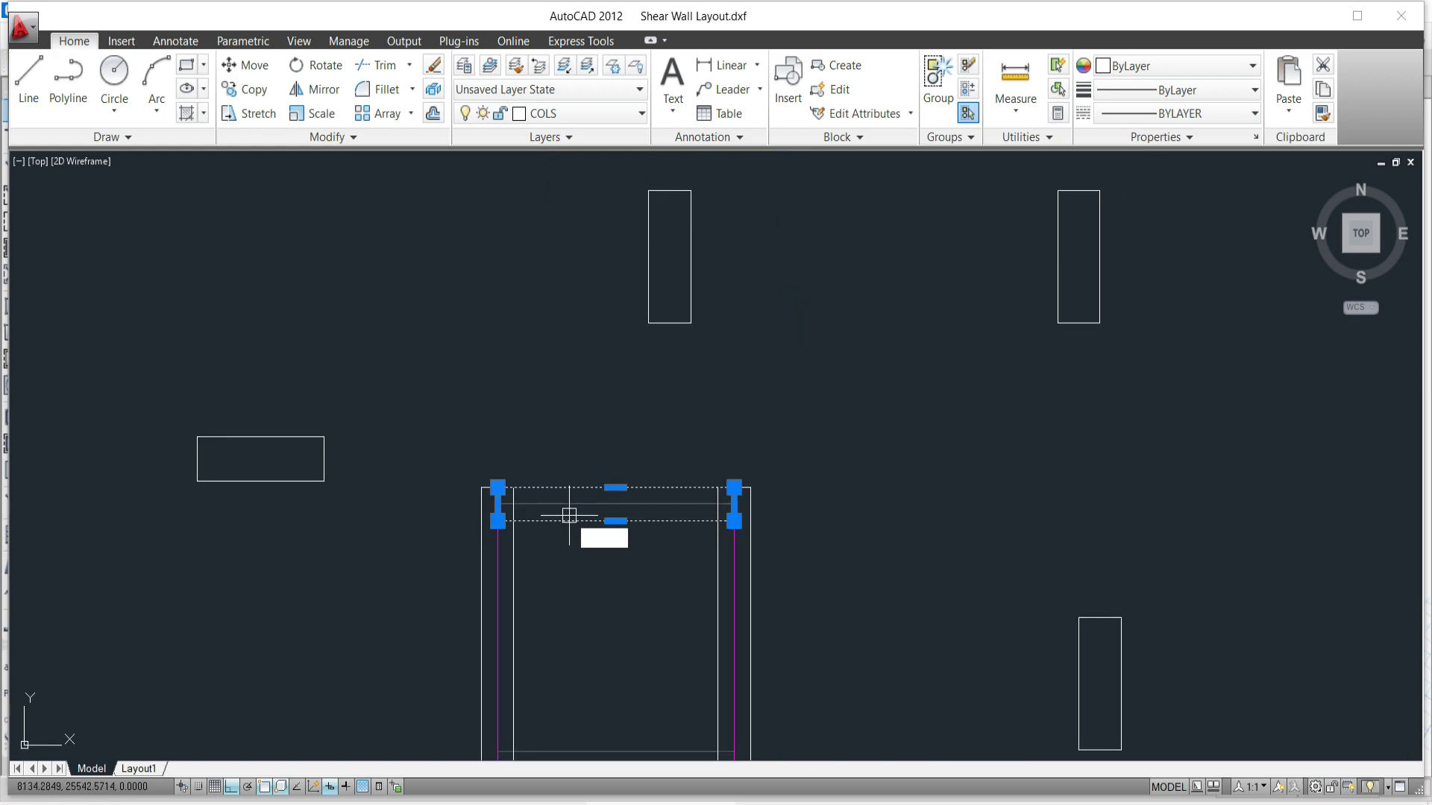
type("m")
key("Return")
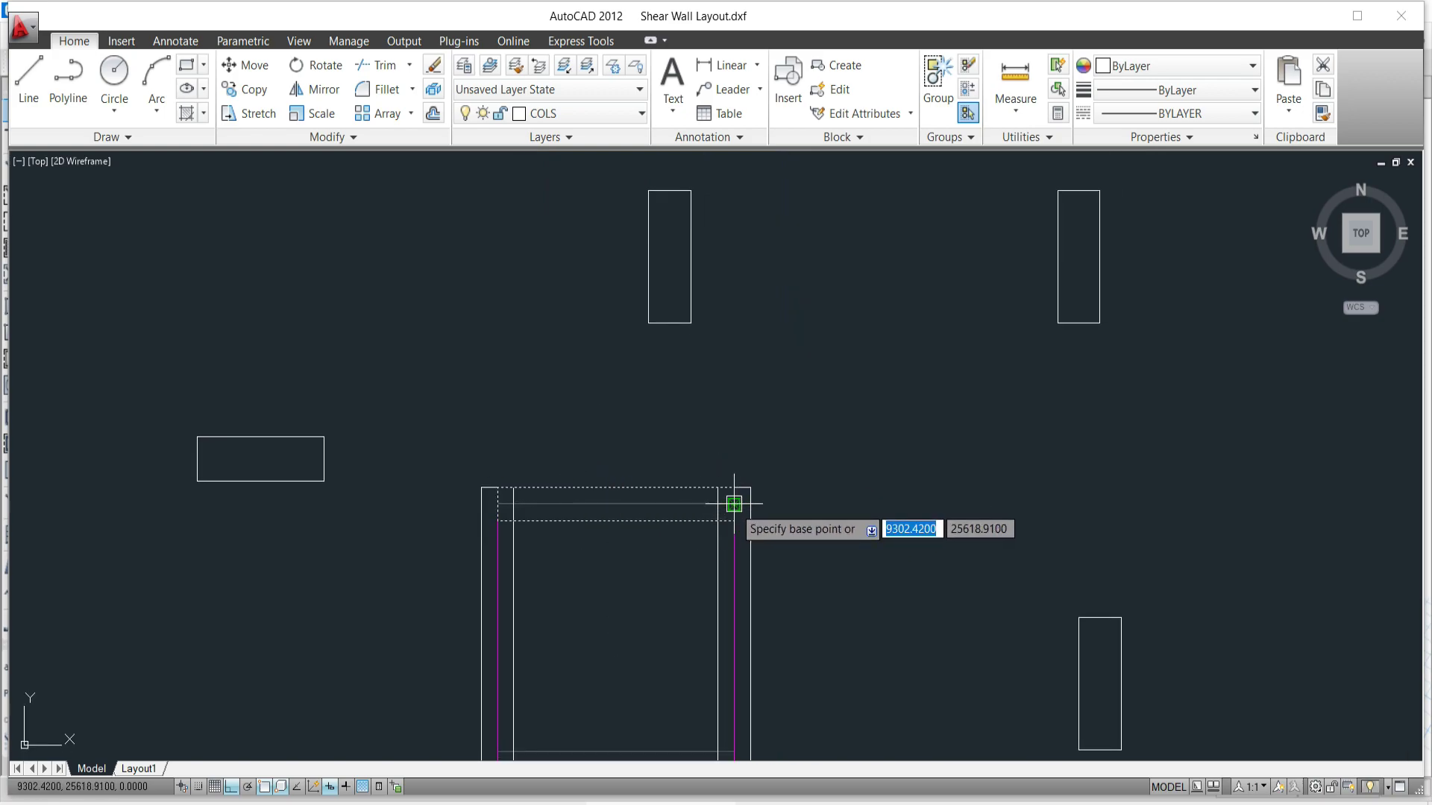
left_click(734, 504)
scroll(703, 687, "down", 3)
scroll(676, 440, "up", 4)
scroll(768, 444, "up", 1)
left_click(505, 480)
Stretch the lower ends of the west and east wall outlines down to the south wall outline's outer edge.
scroll(256, 419, "up", 3)
left_click(461, 545)
left_click(595, 544)
left_click(595, 689)
key("Escape")
scroll(597, 402, "down", 4)
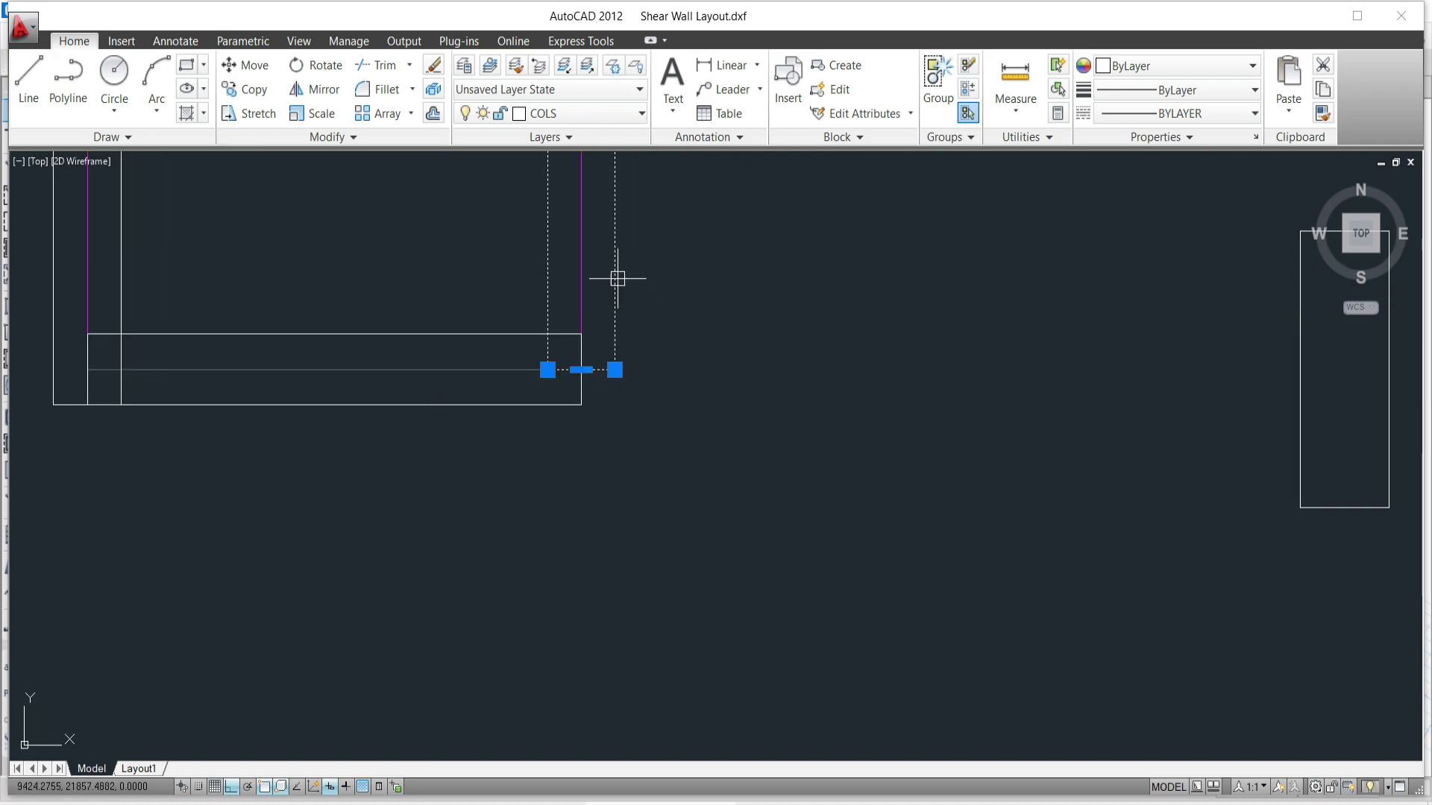
left_click(589, 369)
left_click(581, 405)
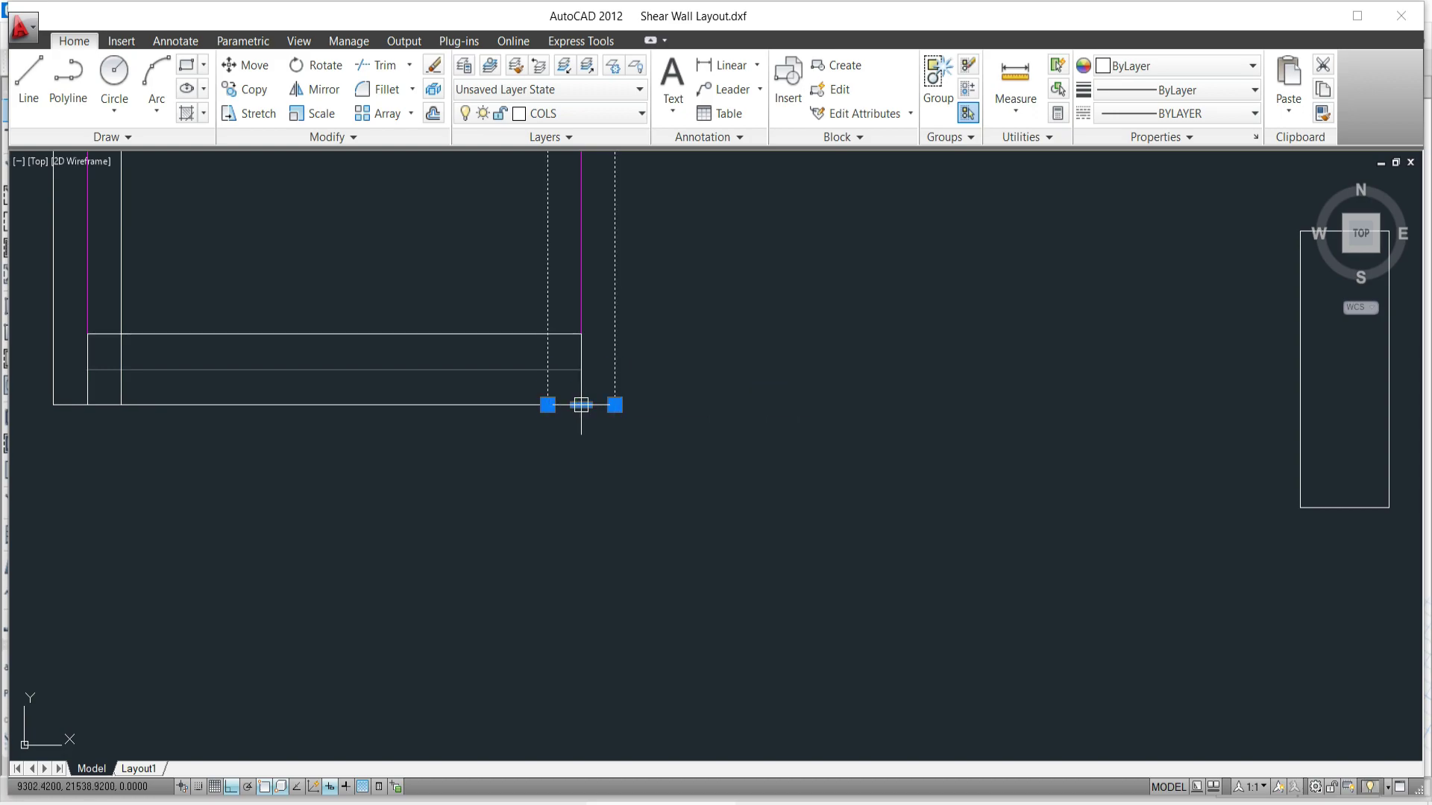
Pull both ends of the south wall outline in to the inner faces of the east and west wall outlines.
left_click(400, 279)
left_click(352, 339)
left_click(581, 369)
left_click(547, 369)
key("Escape")
middle_click_drag(364, 481, 619, 473)
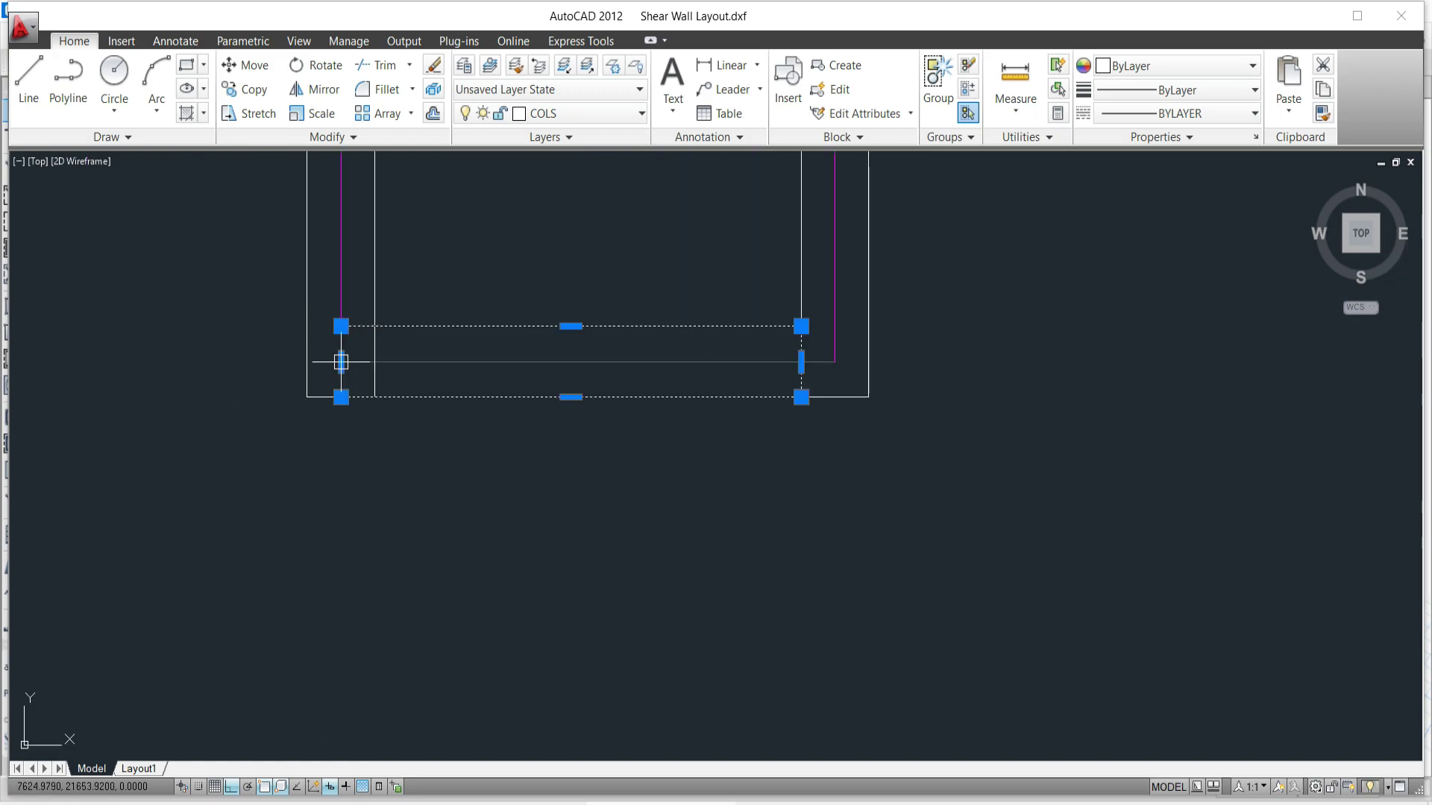
left_click(370, 360)
key("Escape")
Pull both ends of the upper core's north wall outline in to the inner faces of the side wall outlines.
scroll(370, 361, "down", 6)
middle_click_drag(537, 587, 621, 462)
scroll(611, 464, "up", 5)
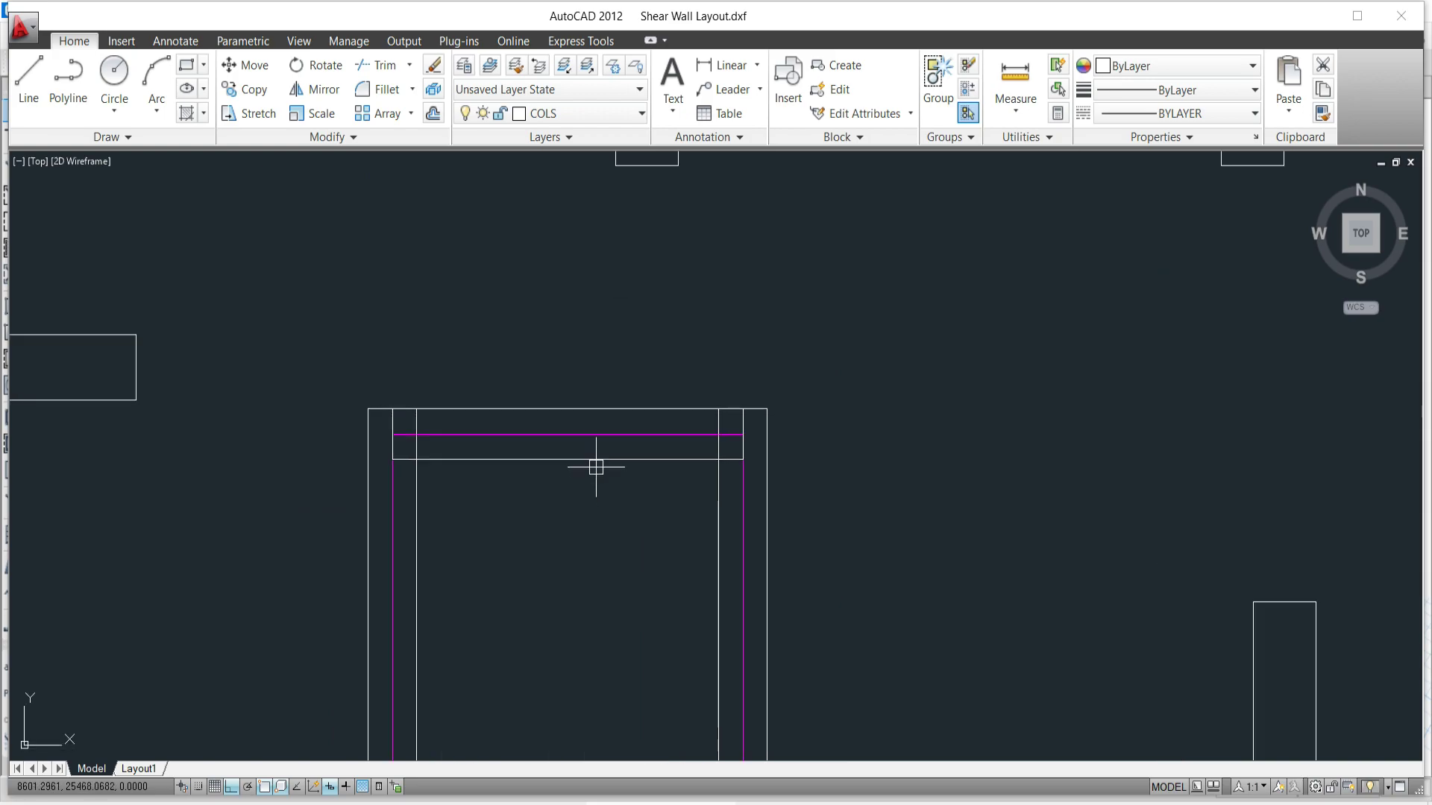
left_click(716, 437)
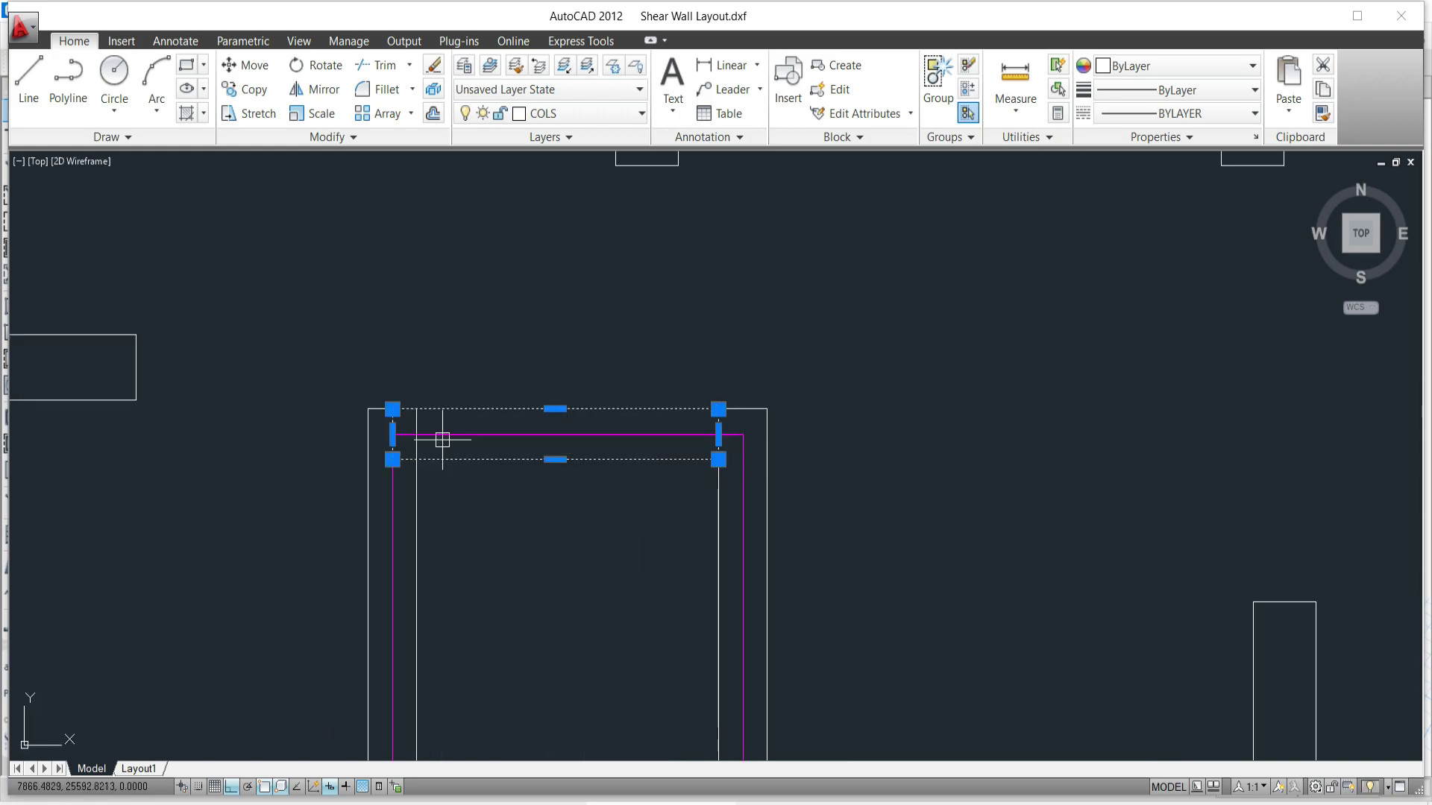
scroll(412, 441, "up", 2)
left_click(382, 433)
left_click(417, 432)
key("Escape")
Inspect the upper core's wall outlines and the bare magenta wall lines of the lower core.
scroll(607, 631, "down", 6)
middle_click_drag(607, 631, 581, 297)
scroll(587, 324, "down", 4)
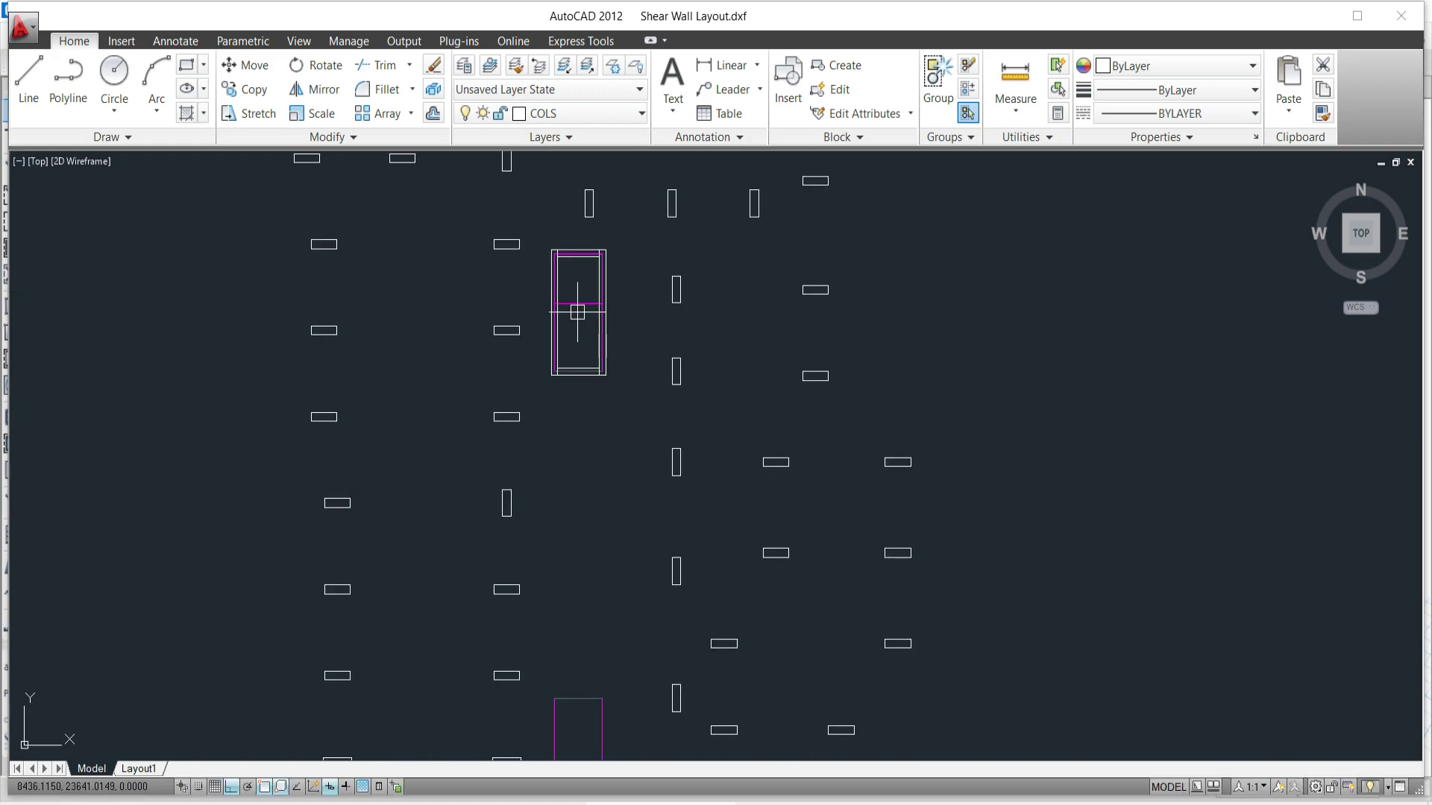
scroll(574, 388, "up", 3)
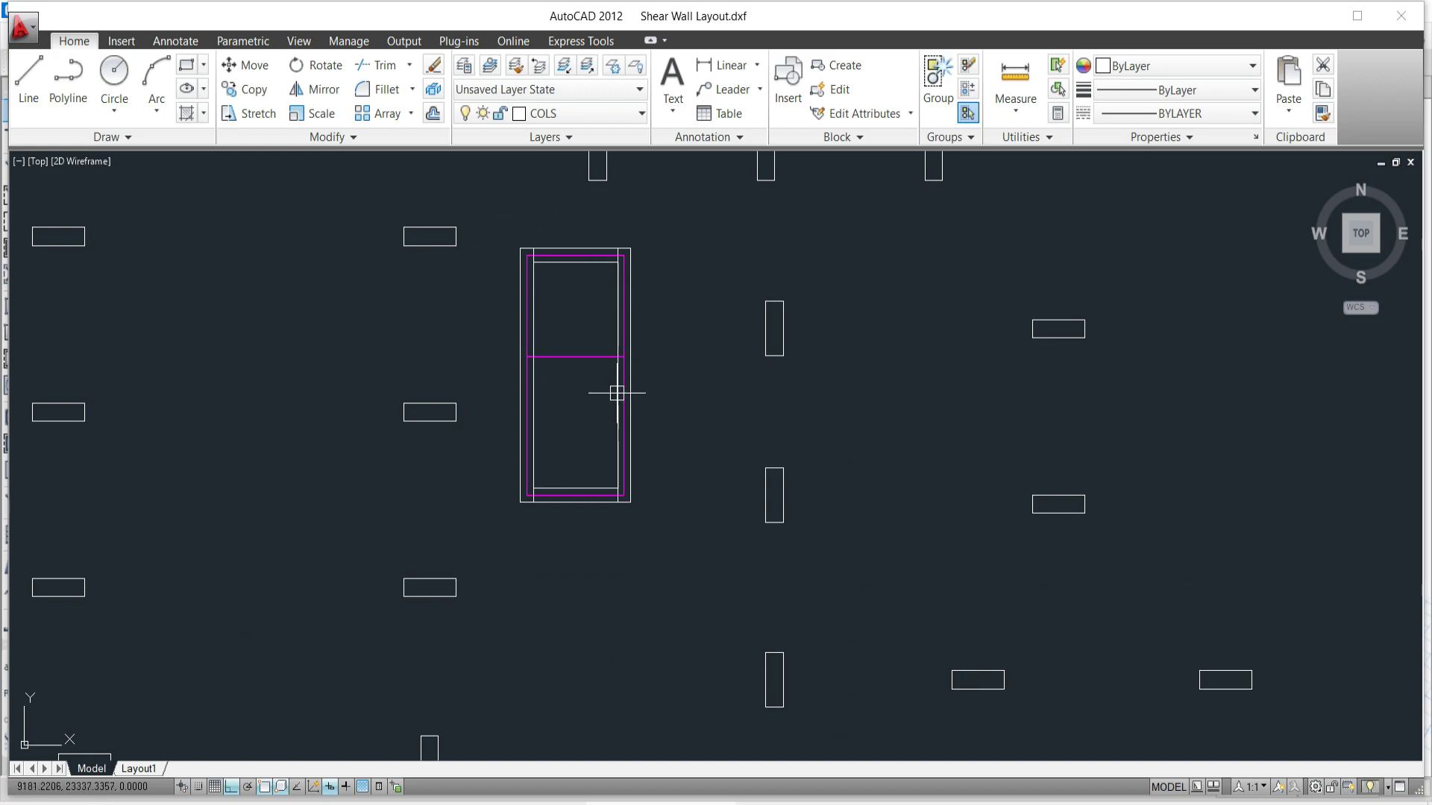
scroll(566, 373, "down", 5)
scroll(598, 439, "up", 1)
middle_click_drag(597, 621, 585, 435)
scroll(575, 436, "up", 5)
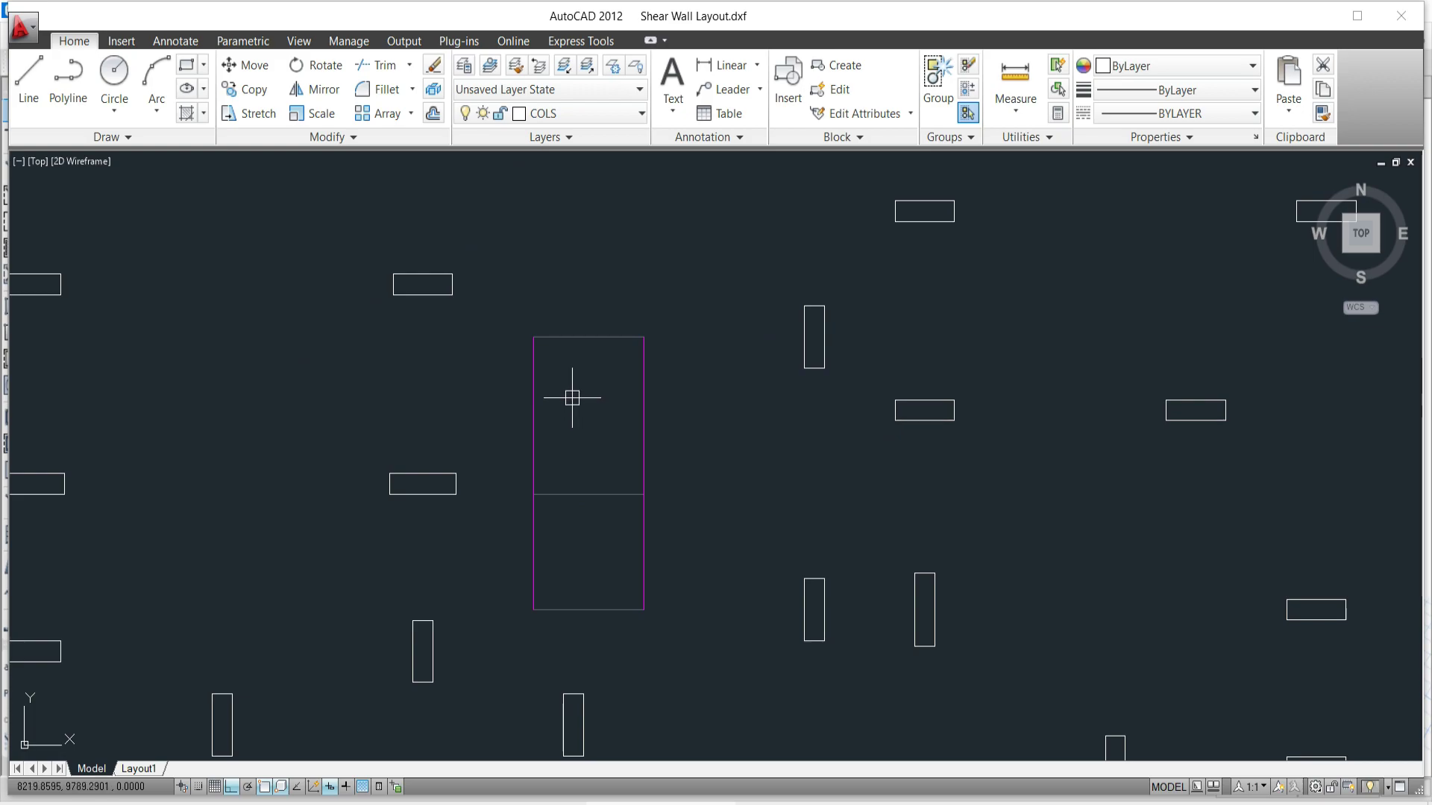
scroll(609, 371, "down", 4)
Copy the upper core's south wall outline onto the lower core's south wall, centred on the magenta line.
scroll(604, 335, "up", 5)
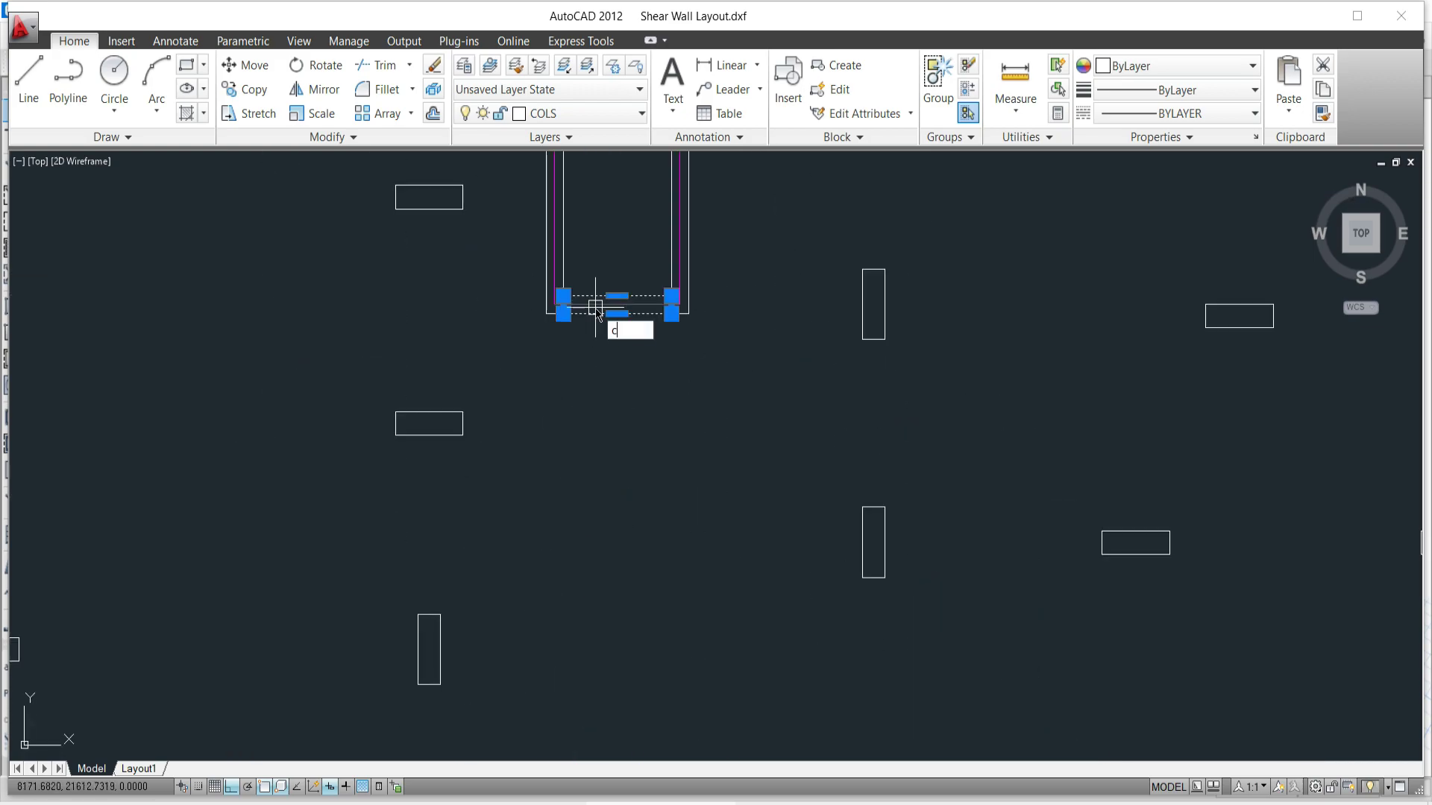
key("m")
key("Return")
scroll(682, 302, "up", 4)
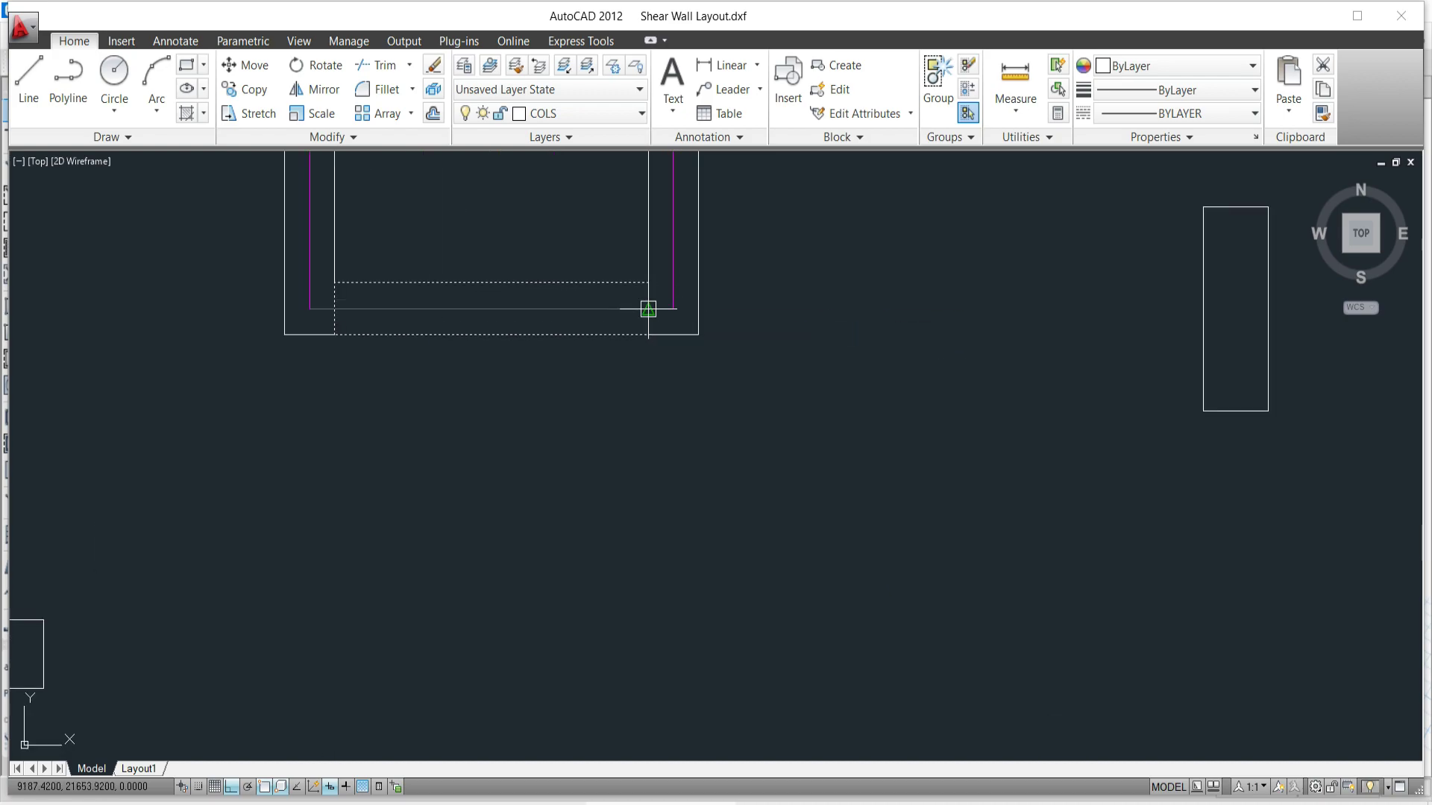
scroll(648, 308, "down", 6)
middle_click_drag(639, 703, 639, 492)
scroll(672, 403, "up", 4)
left_click(625, 330)
scroll(633, 337, "up", 2)
scroll(632, 337, "up", 2)
key("Escape")
scroll(608, 340, "down", 6)
scroll(581, 369, "up", 2)
key("Escape")
Copy the lower core's south wall outline up onto its north wall line.
left_click(577, 383)
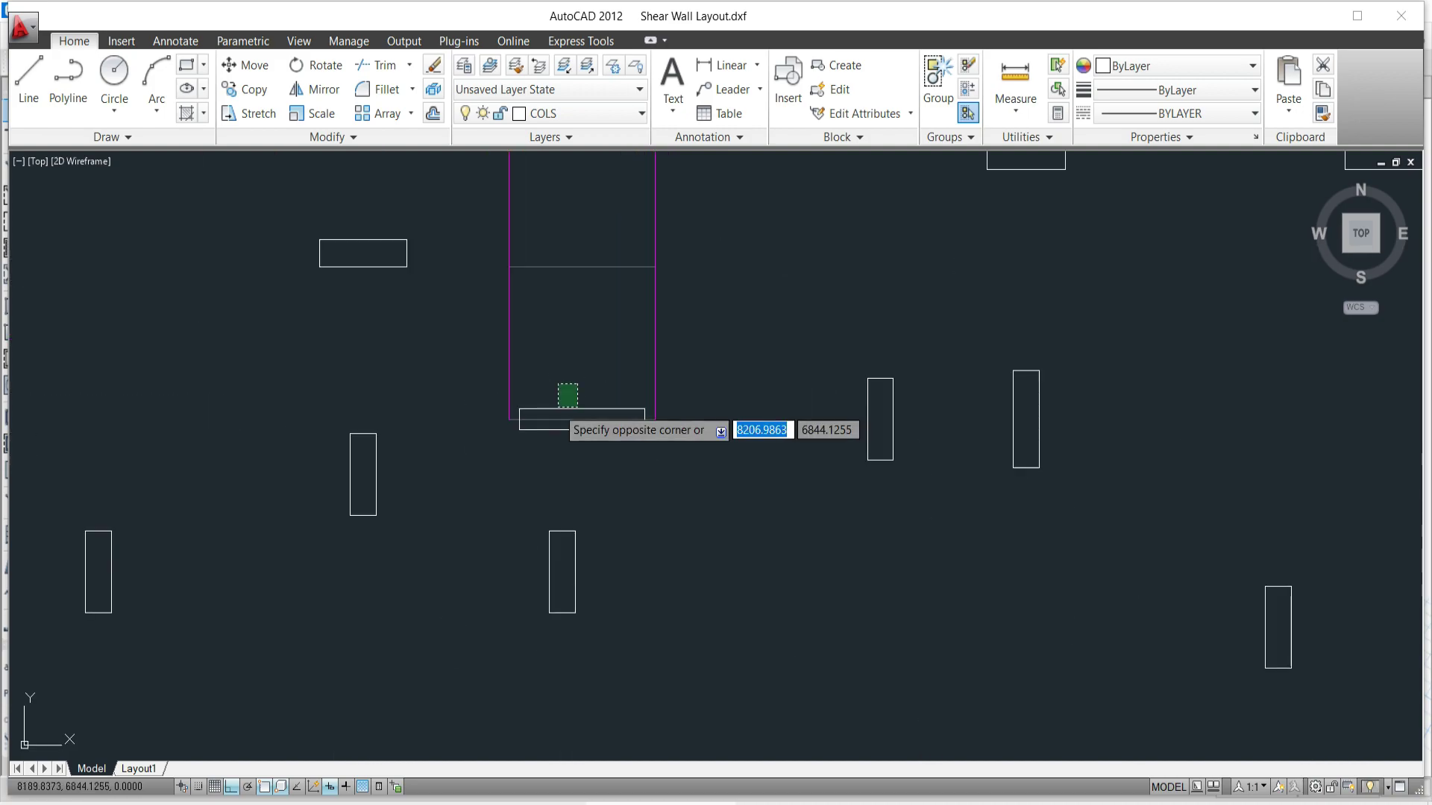
left_click(546, 415)
type("co")
key("Return")
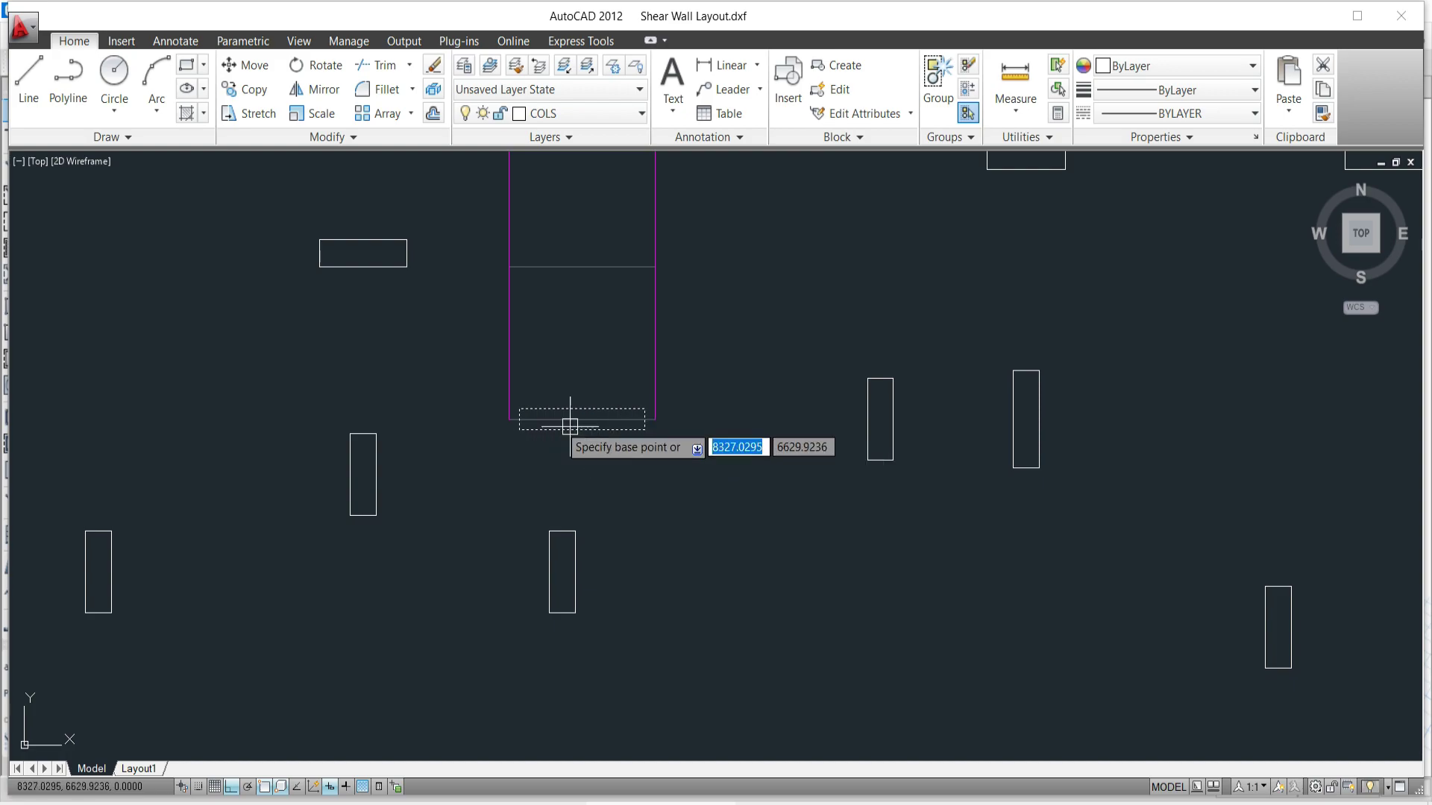
left_click(520, 410)
middle_click_drag(544, 323, 508, 550)
scroll(470, 336, "up", 5)
scroll(639, 447, "down", 8)
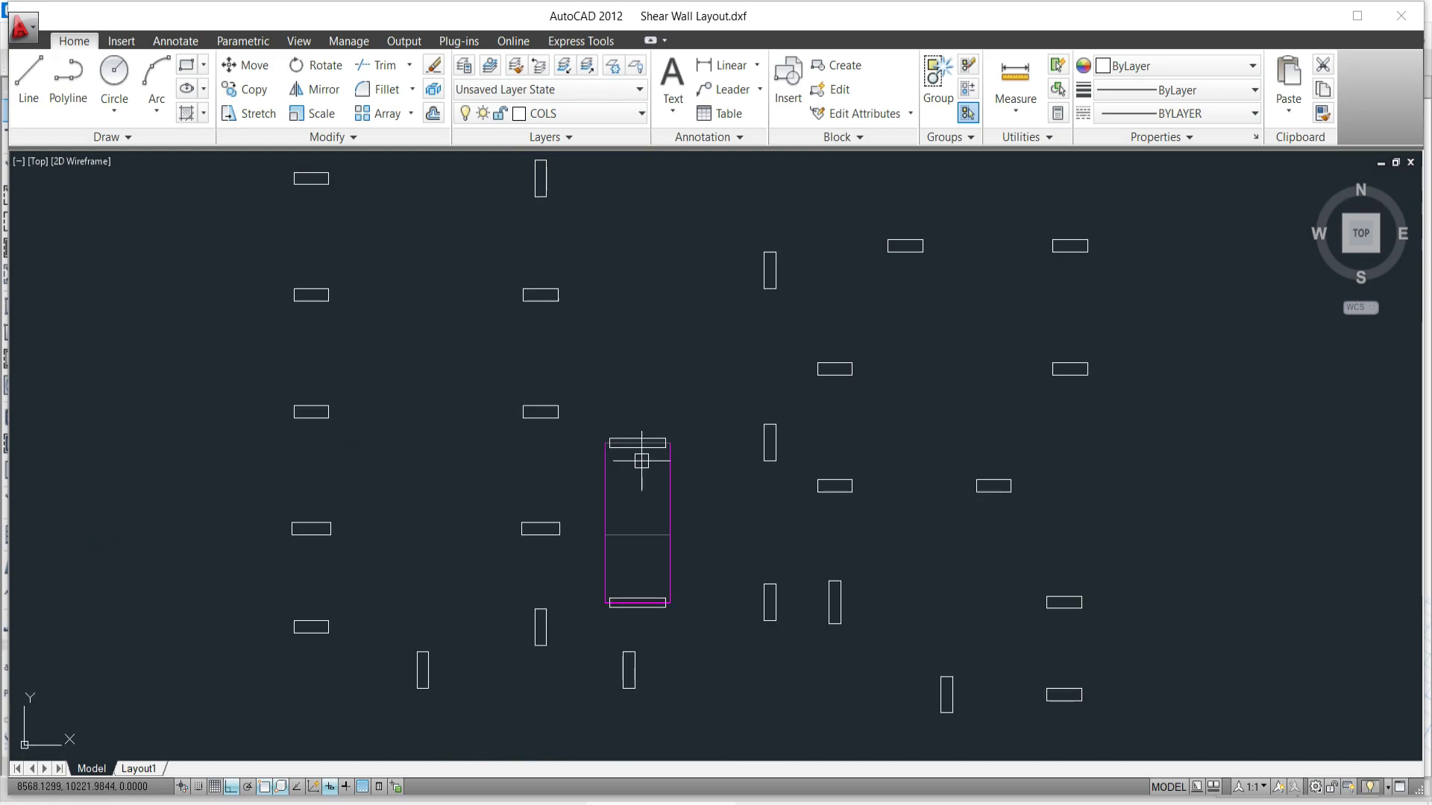
Copy the upper core's east wall outline onto the lower core's east wall, from northeast corner to northeast corner.
scroll(642, 403, "up", 5)
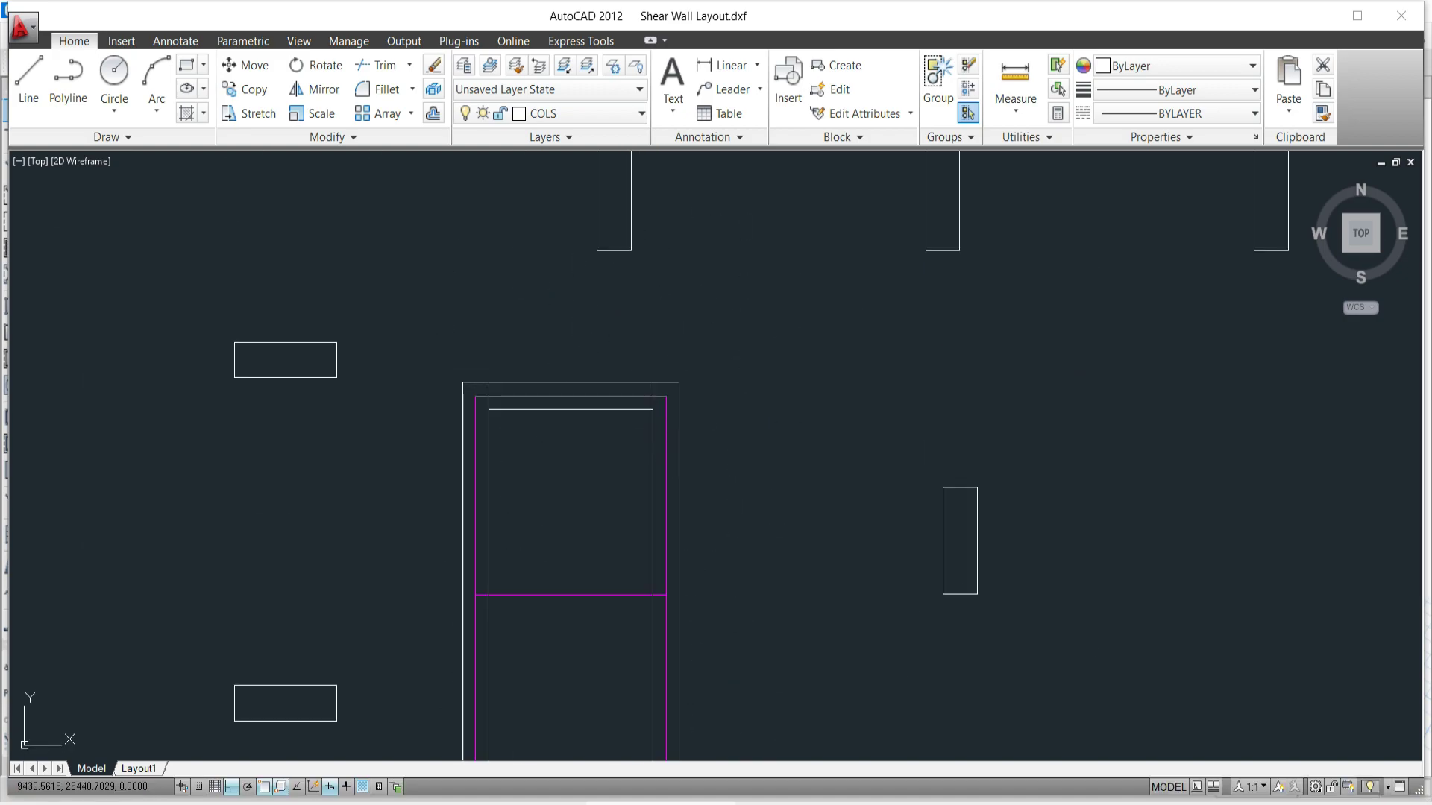
type("co")
key("Return")
scroll(656, 461, "up", 2)
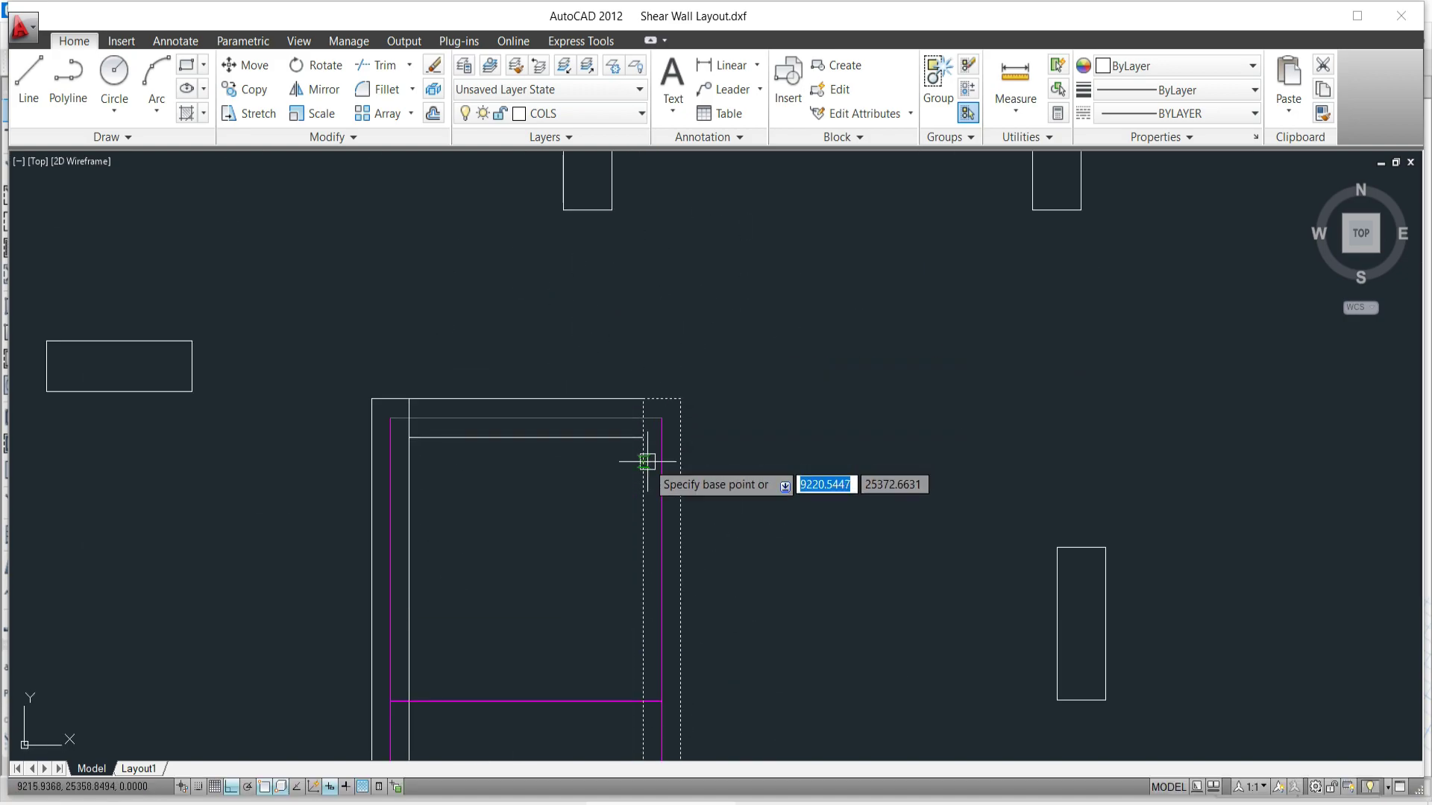
left_click(662, 418)
scroll(657, 522, "down", 10)
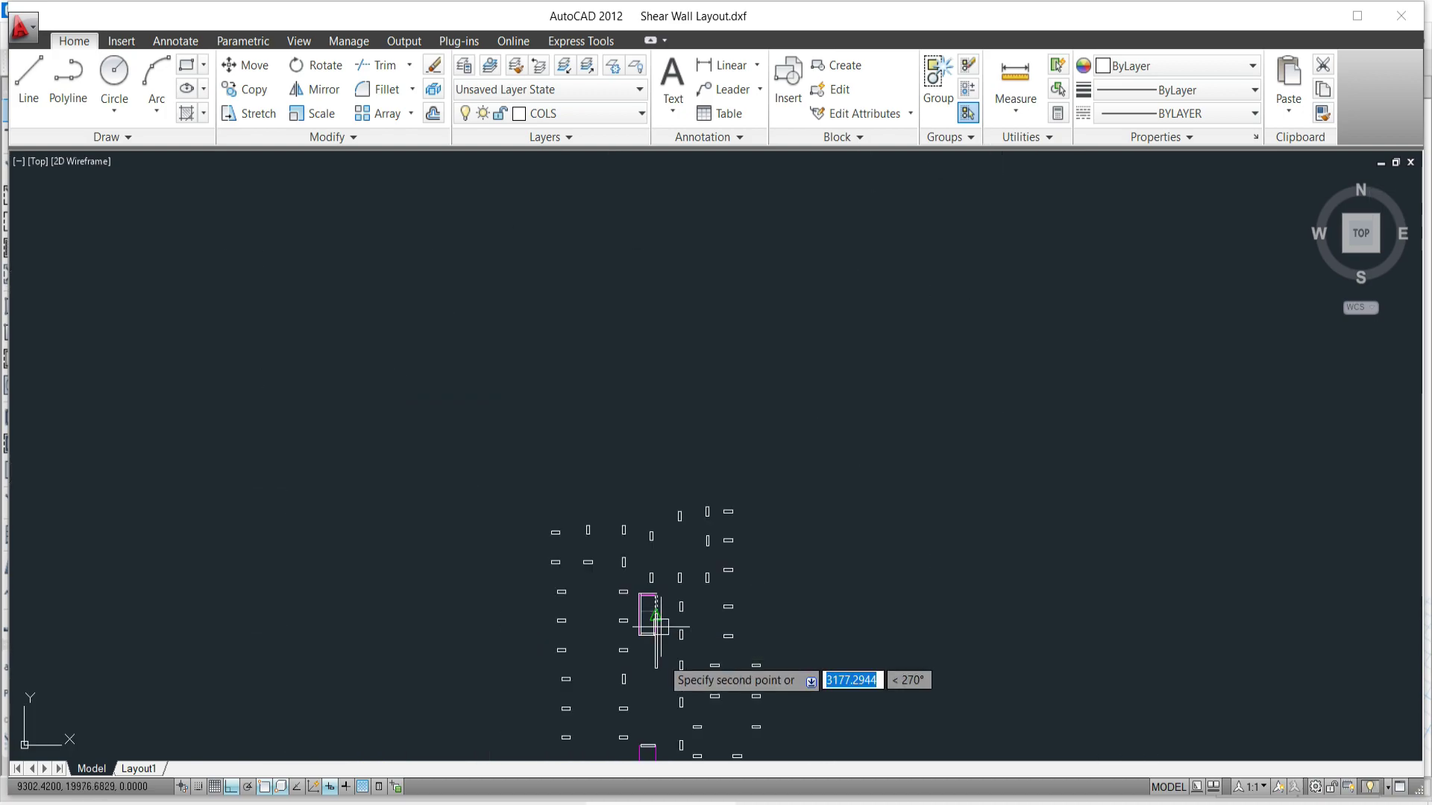
scroll(653, 386, "up", 4)
scroll(653, 385, "up", 6)
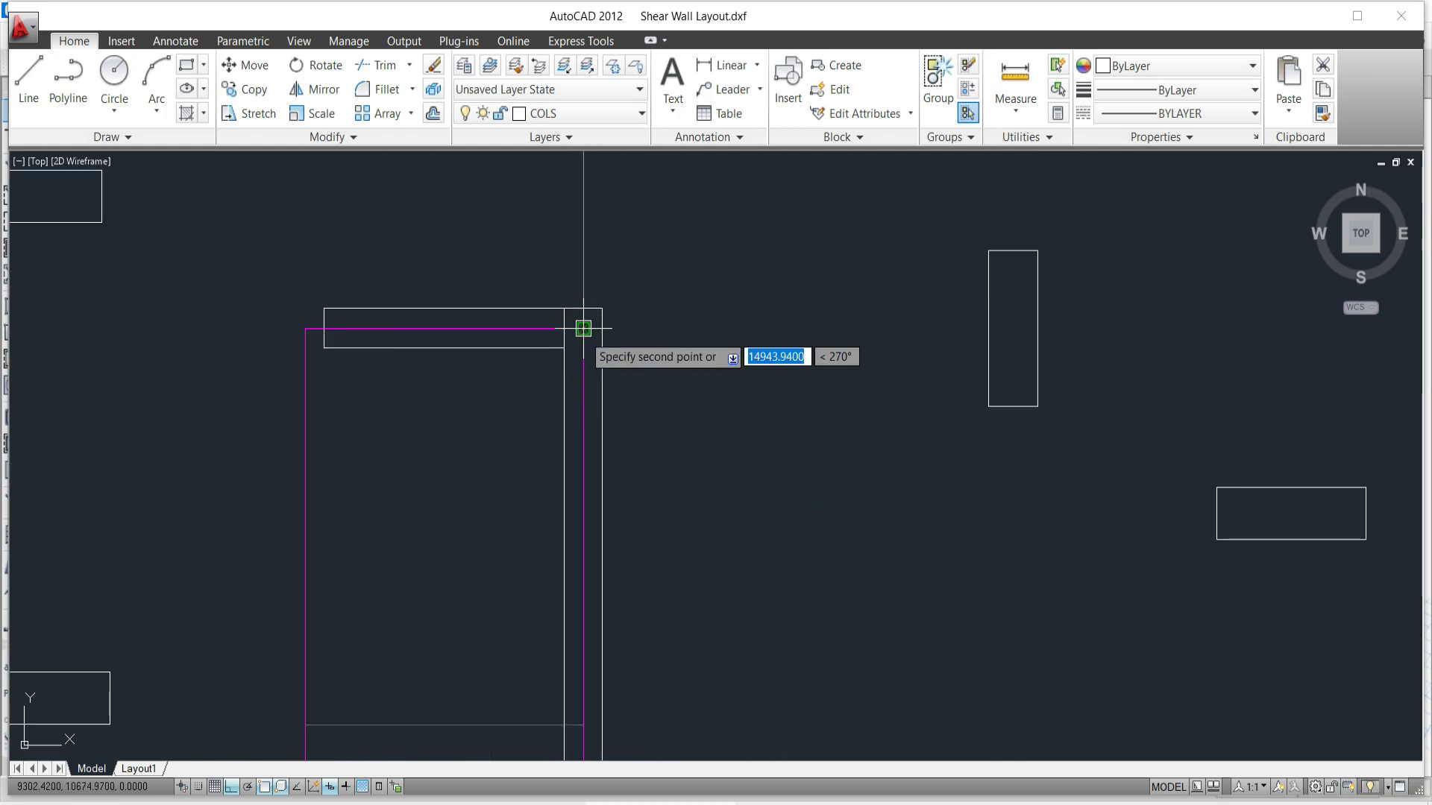
left_click(583, 328)
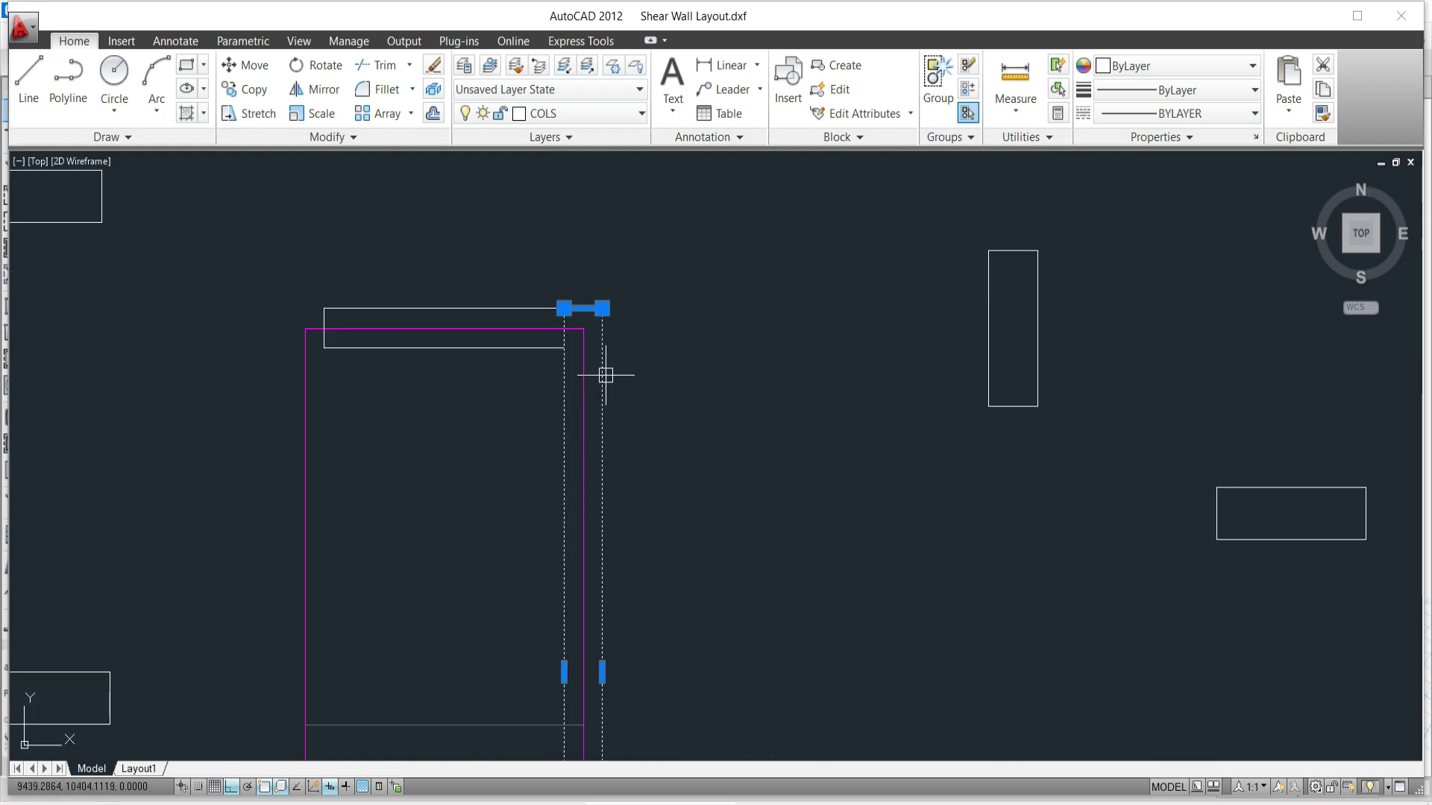
Copy the lower core's east wall outline onto its west wall, from the northeast corner to the northwest corner.
key("Return")
left_click(583, 328)
left_click(302, 320)
scroll(569, 454, "down", 3)
scroll(511, 574, "up", 3)
scroll(538, 423, "down", 4)
scroll(570, 284, "down", 2)
scroll(554, 475, "up", 5)
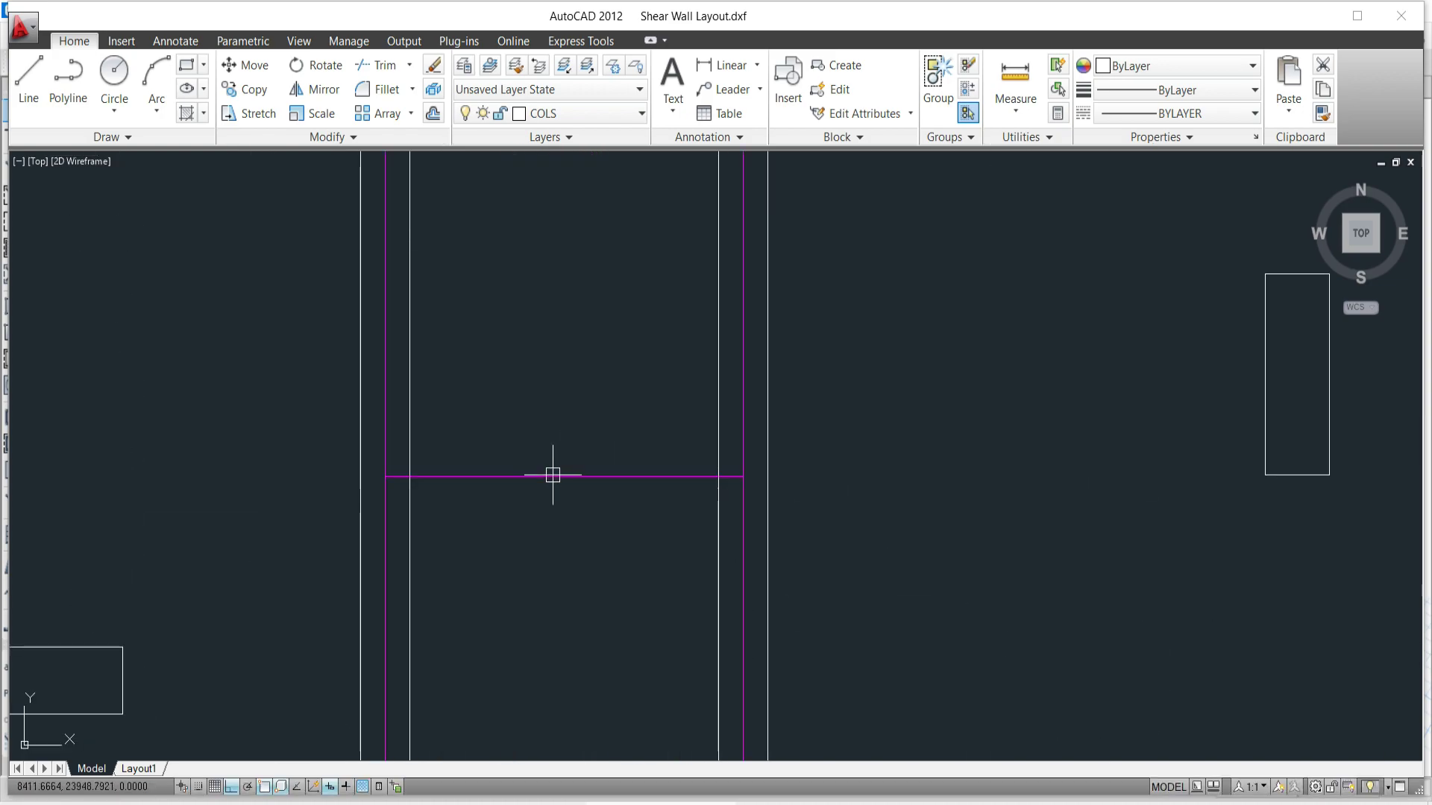
Copy the upper core's north wall outline onto the middle cross-wall lines of both cores.
scroll(608, 510, "down", 5)
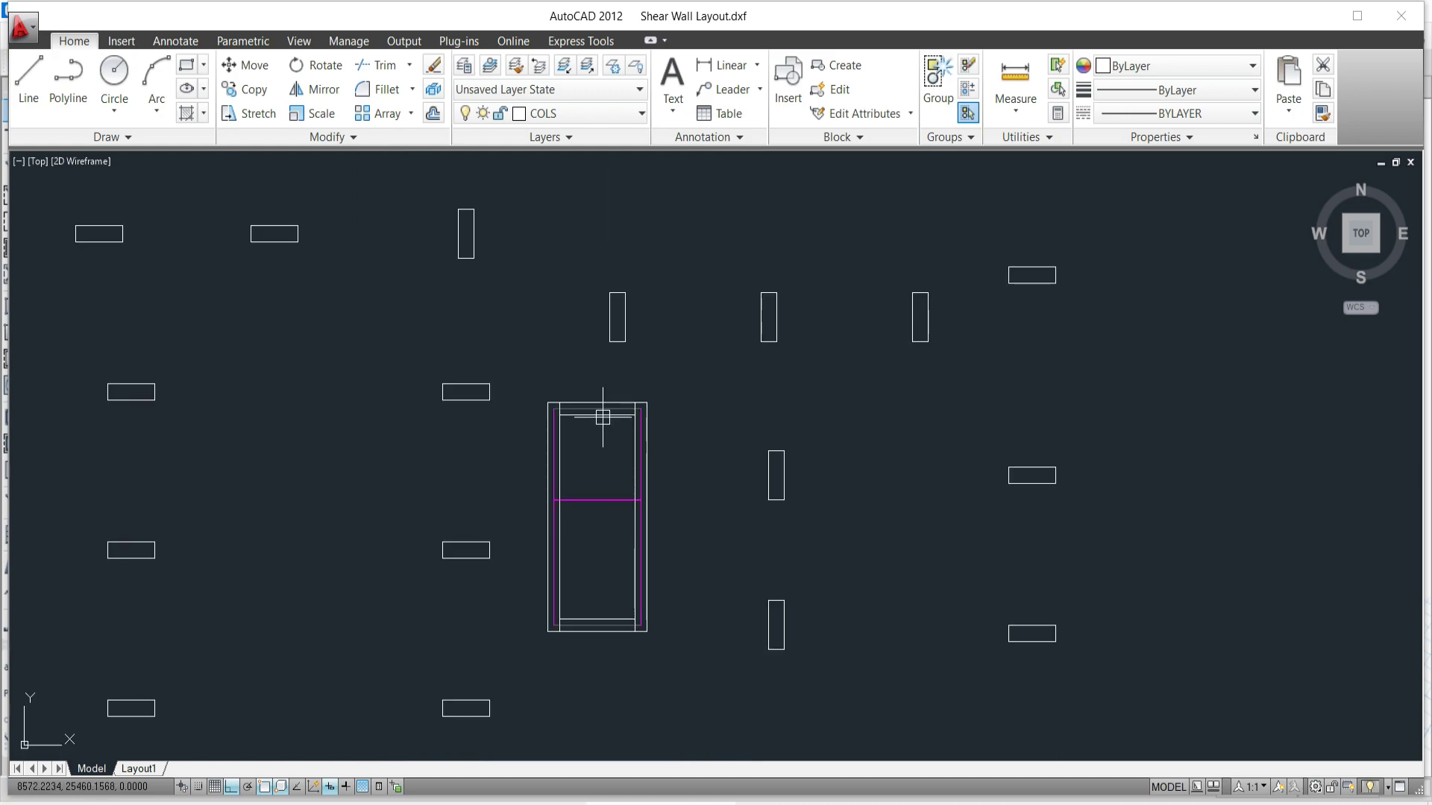
scroll(578, 416, "up", 5)
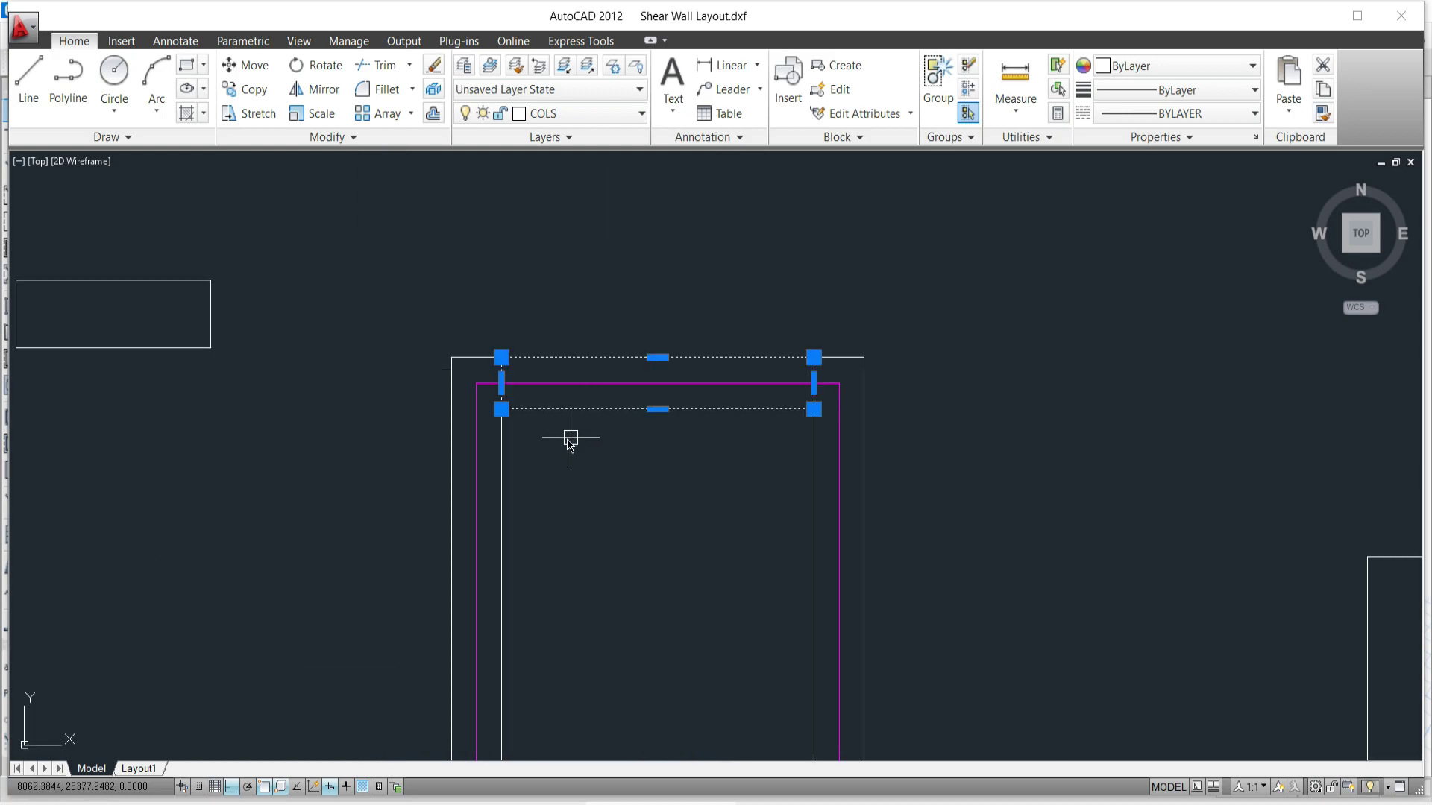
left_click(814, 385)
scroll(784, 625, "down", 2)
scroll(783, 662, "down", 3)
scroll(783, 671, "up", 3)
scroll(733, 688, "down", 5)
scroll(708, 456, "up", 3)
scroll(738, 522, "up", 5)
scroll(737, 533, "down", 5)
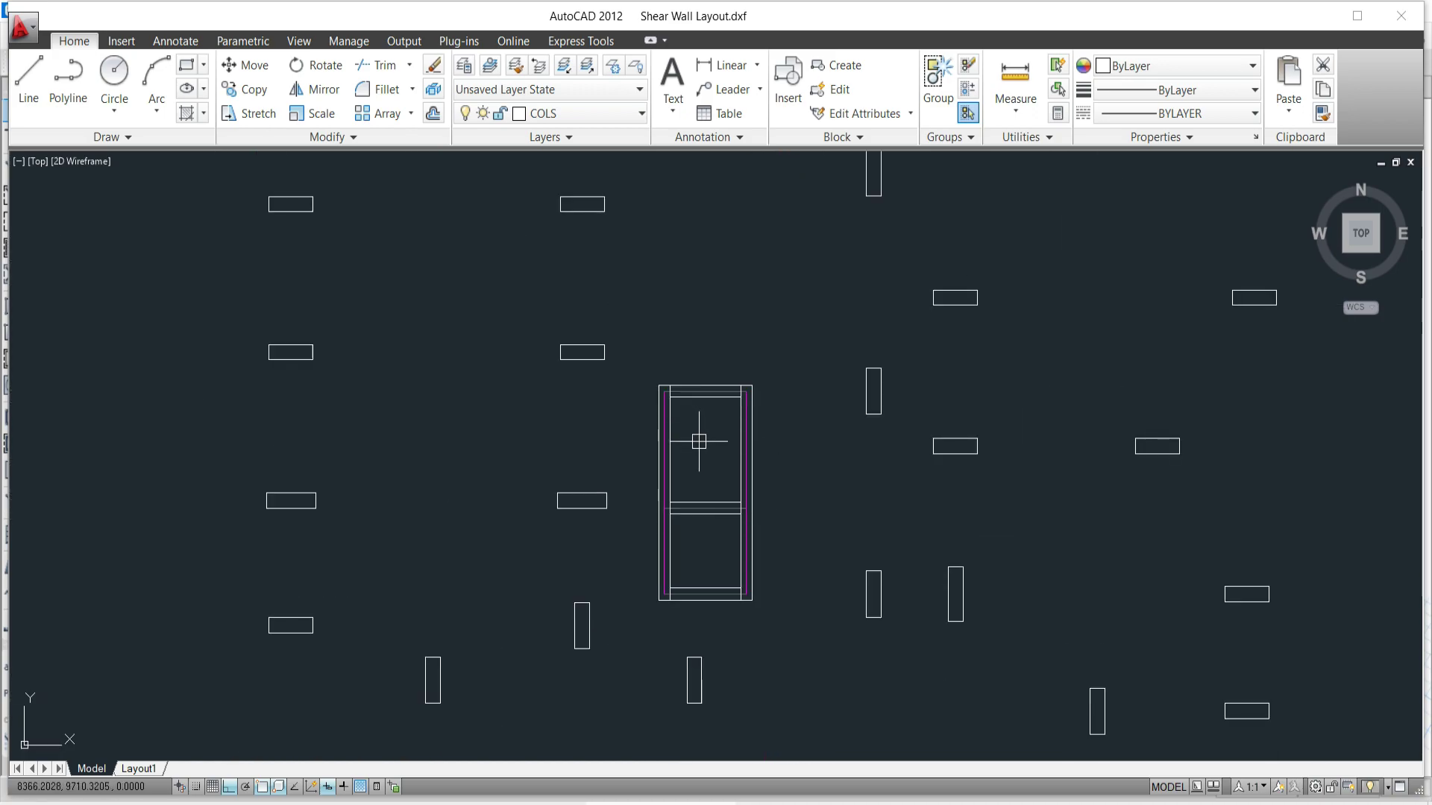
Check how the lower core's side and south wall outlines meet at the corners by selecting them.
scroll(719, 343, "up", 3)
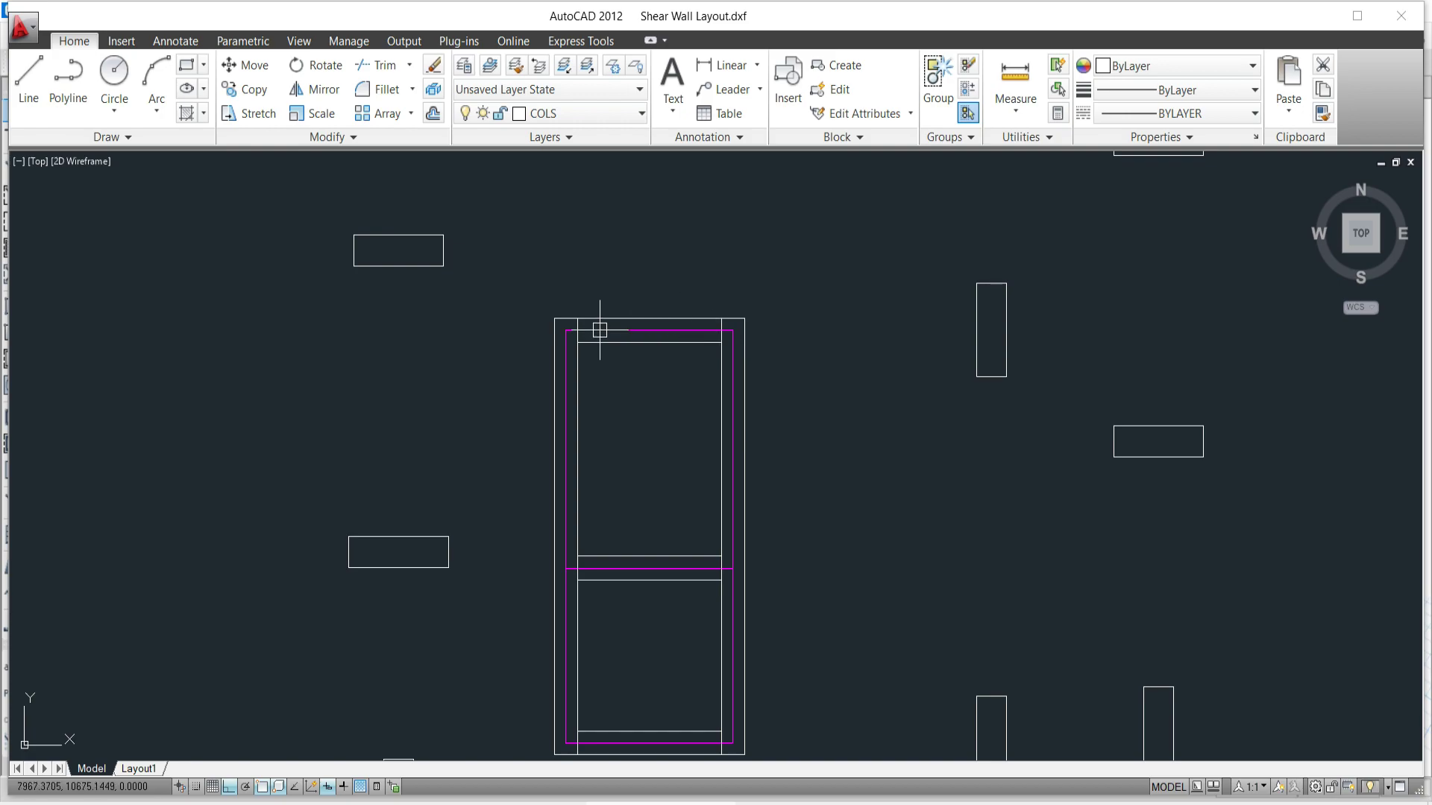
scroll(723, 328, "up", 4)
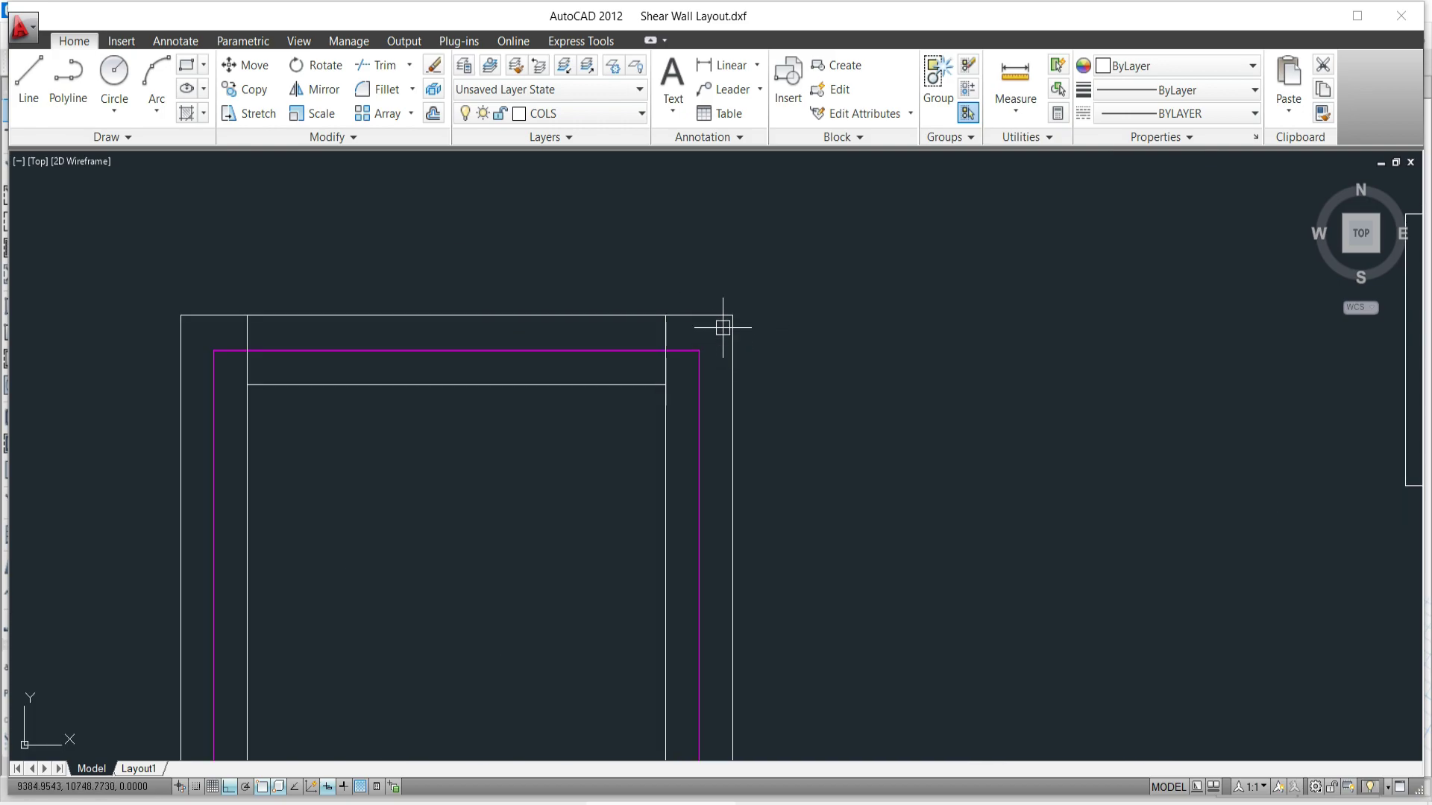
left_click(606, 388)
scroll(529, 472, "down", 3)
middle_click_drag(522, 508, 522, 313)
scroll(491, 479, "up", 5)
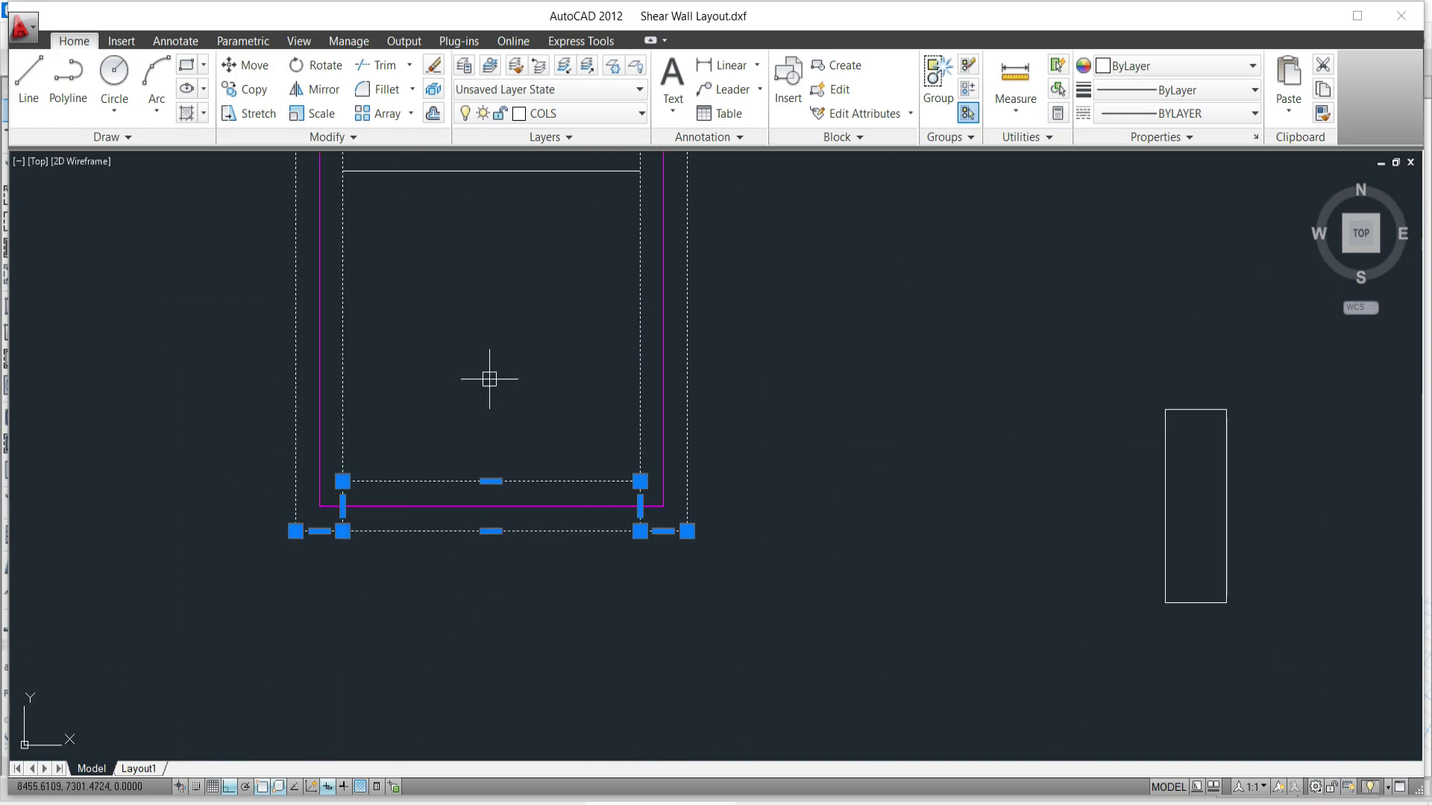
key("Escape")
With ortho mode off, draw a diagonal line from the southwest column's lower-left corner into the empty area to the southwest.
scroll(490, 378, "down", 5)
scroll(523, 522, "up", 2)
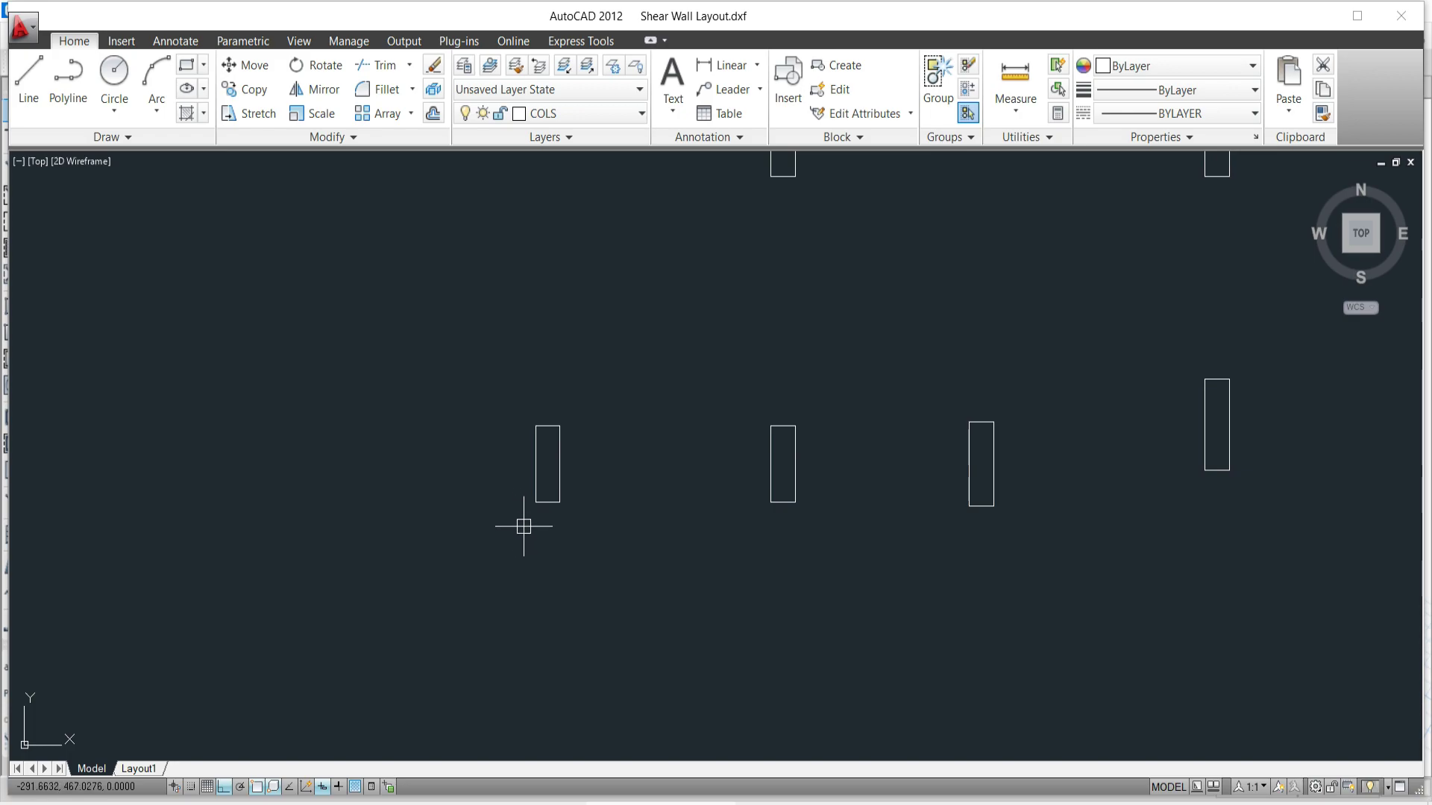
type("l")
key("Return")
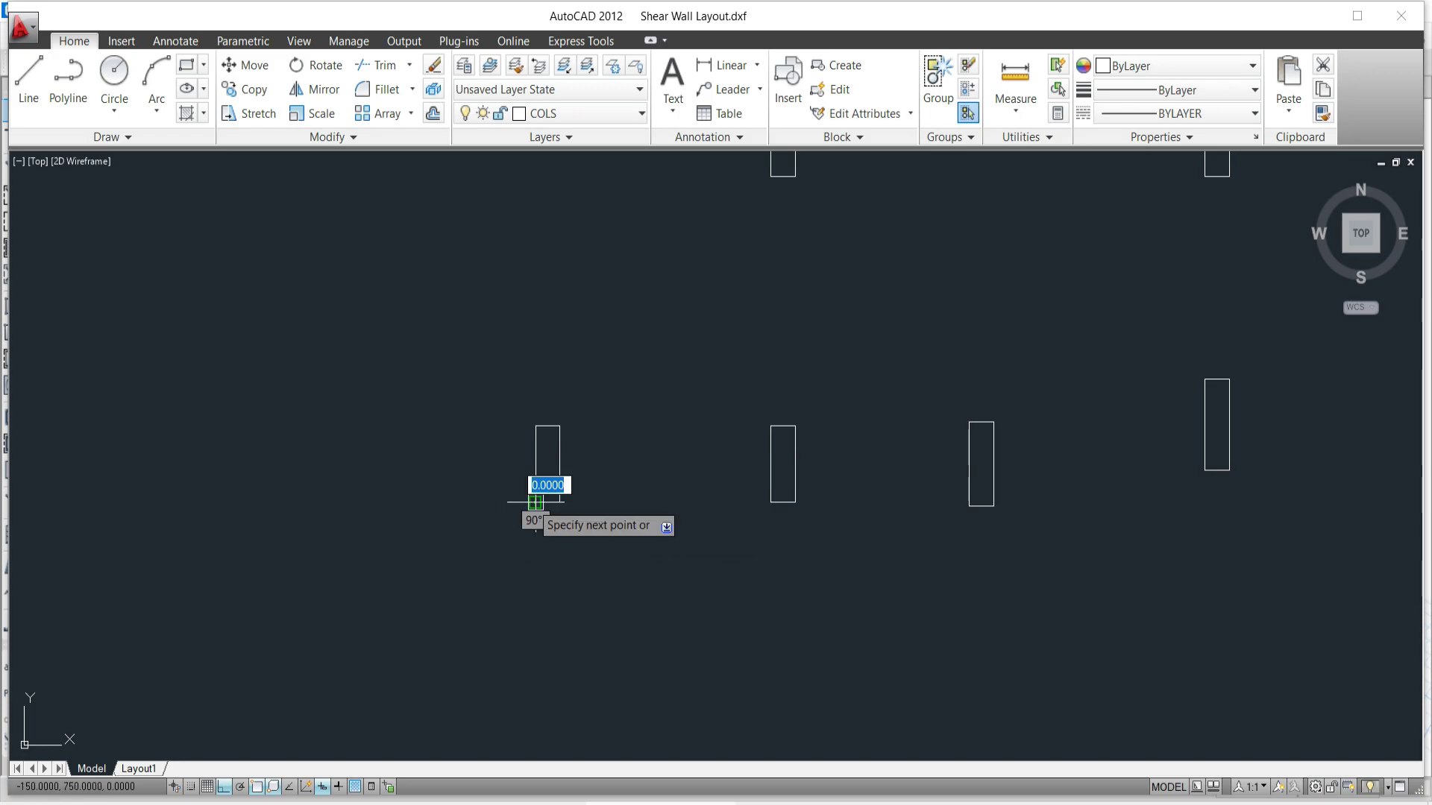
key("F8")
scroll(224, 607, "down", 4)
left_click(209, 656)
key("Return")
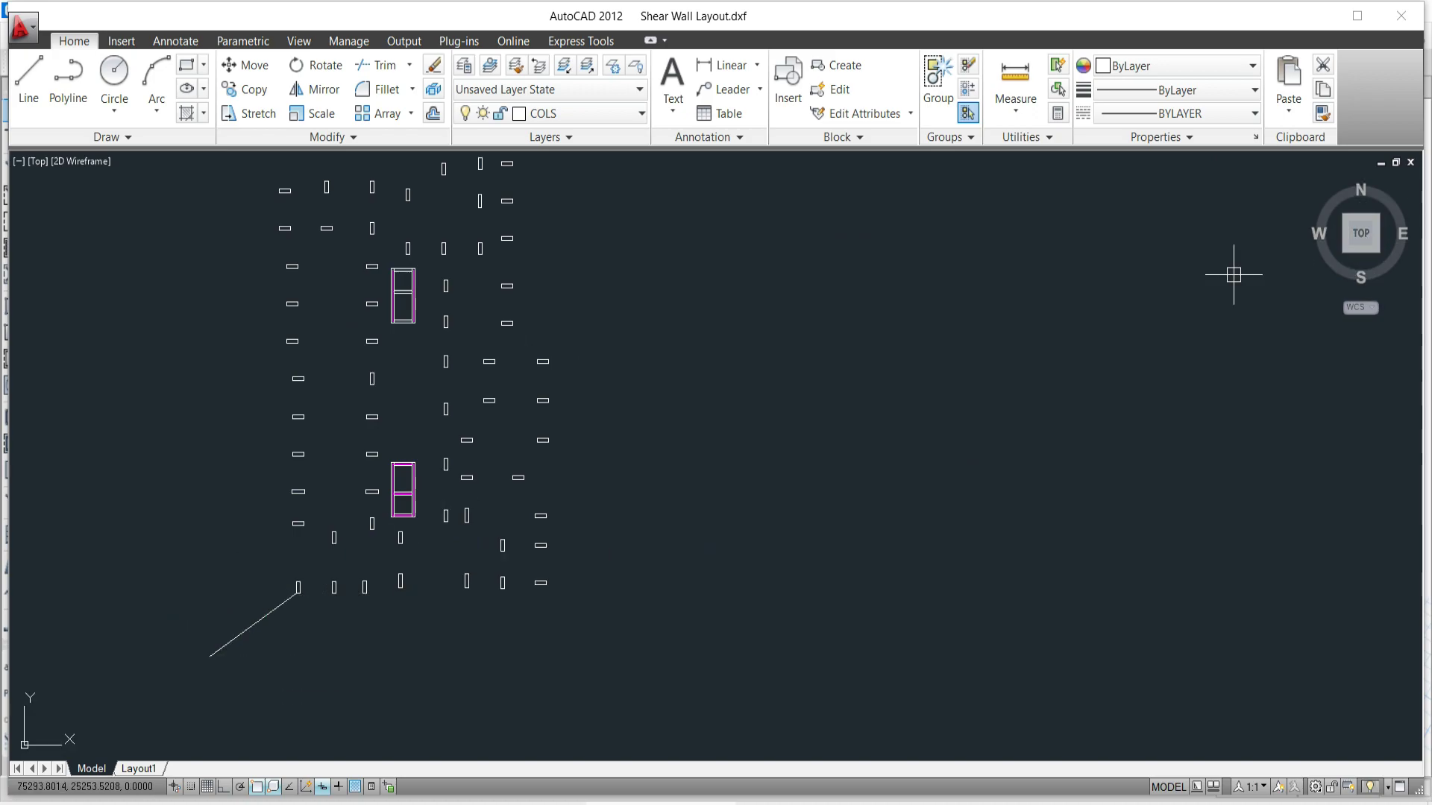
Inspect the columns and shear wall cores in the southwest isometric view and return to the top view.
left_click(1346, 252)
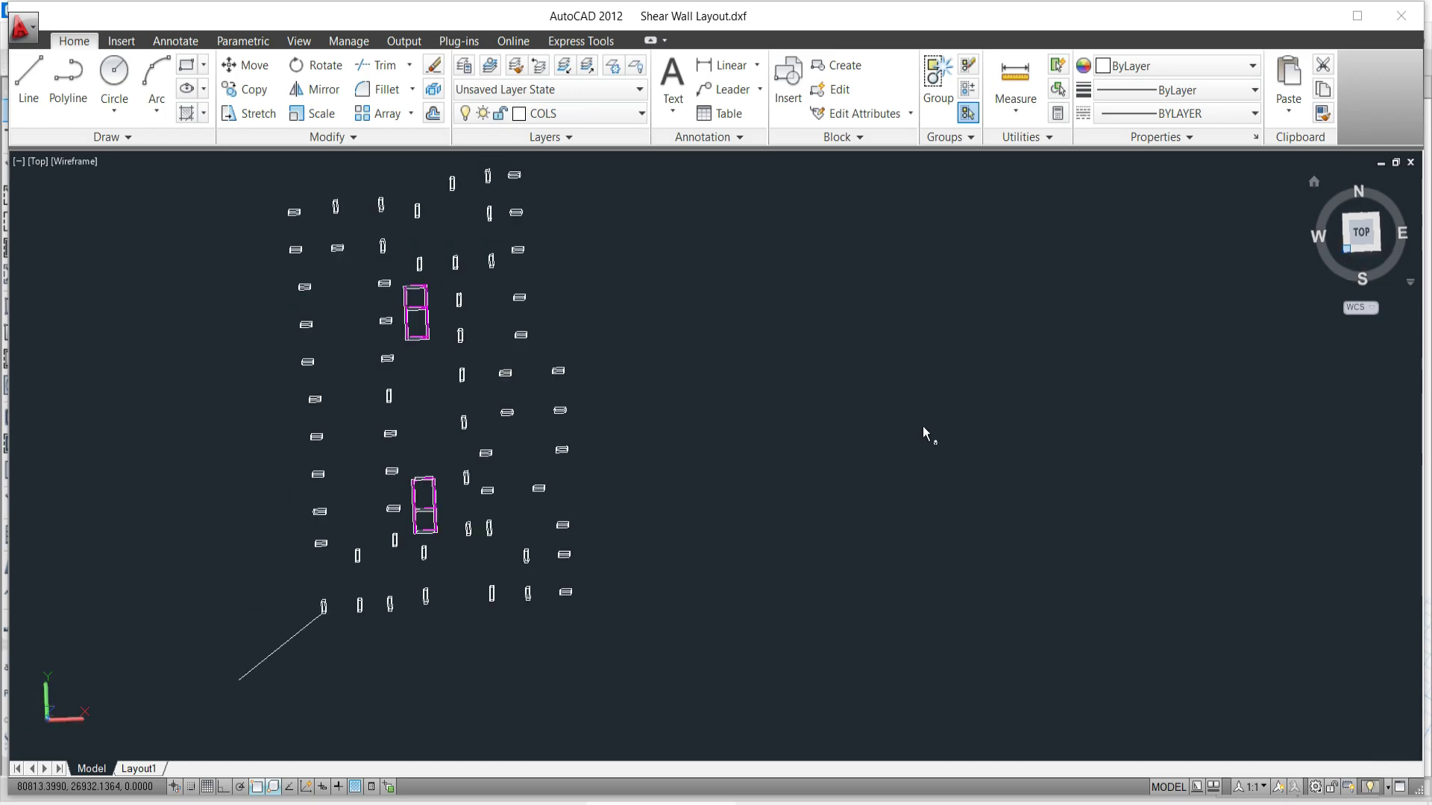
left_click(1354, 221)
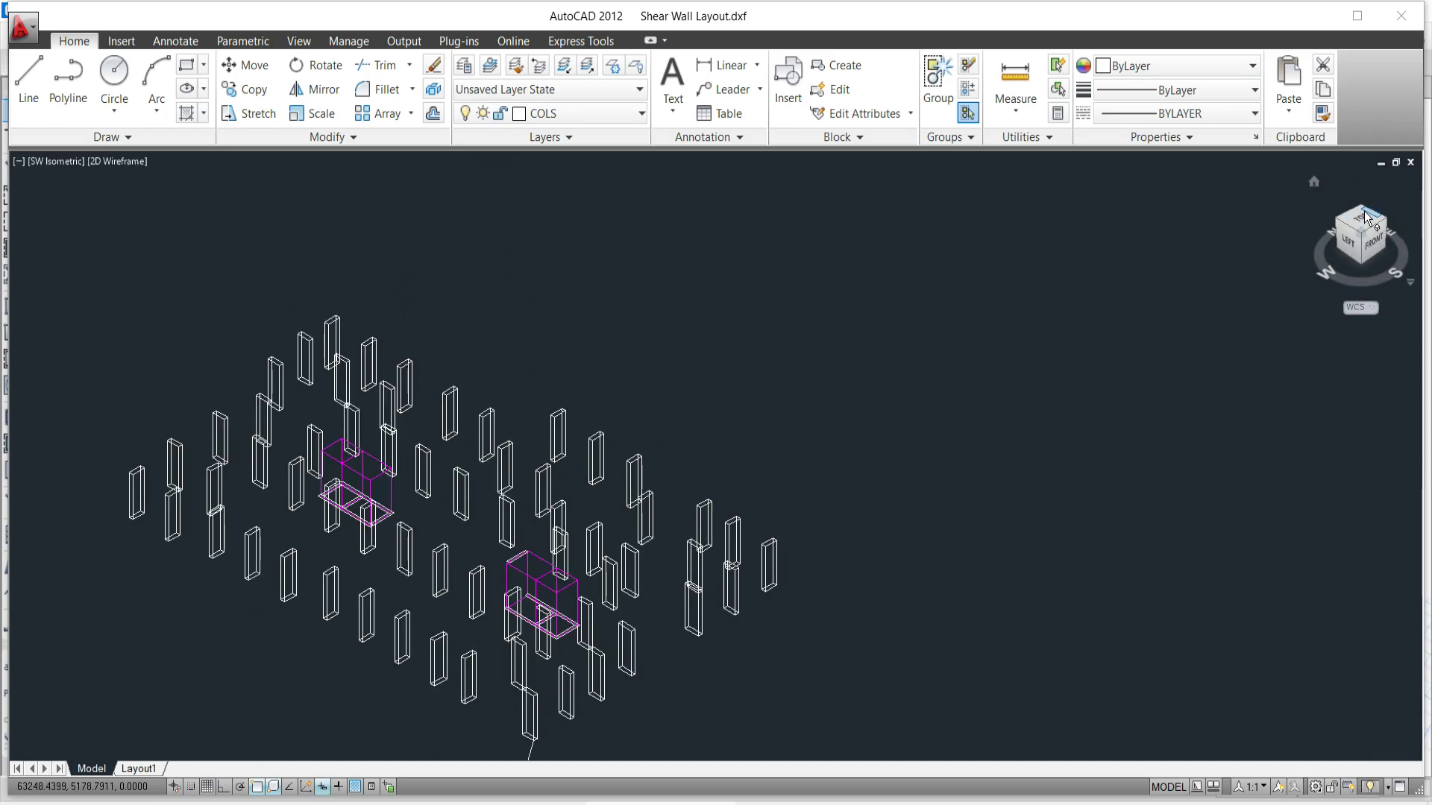
left_click(1362, 218)
Select all wall outlines of the lower core, including its side walls, cross-wall, north wall and south wall.
scroll(746, 585, "up", 5)
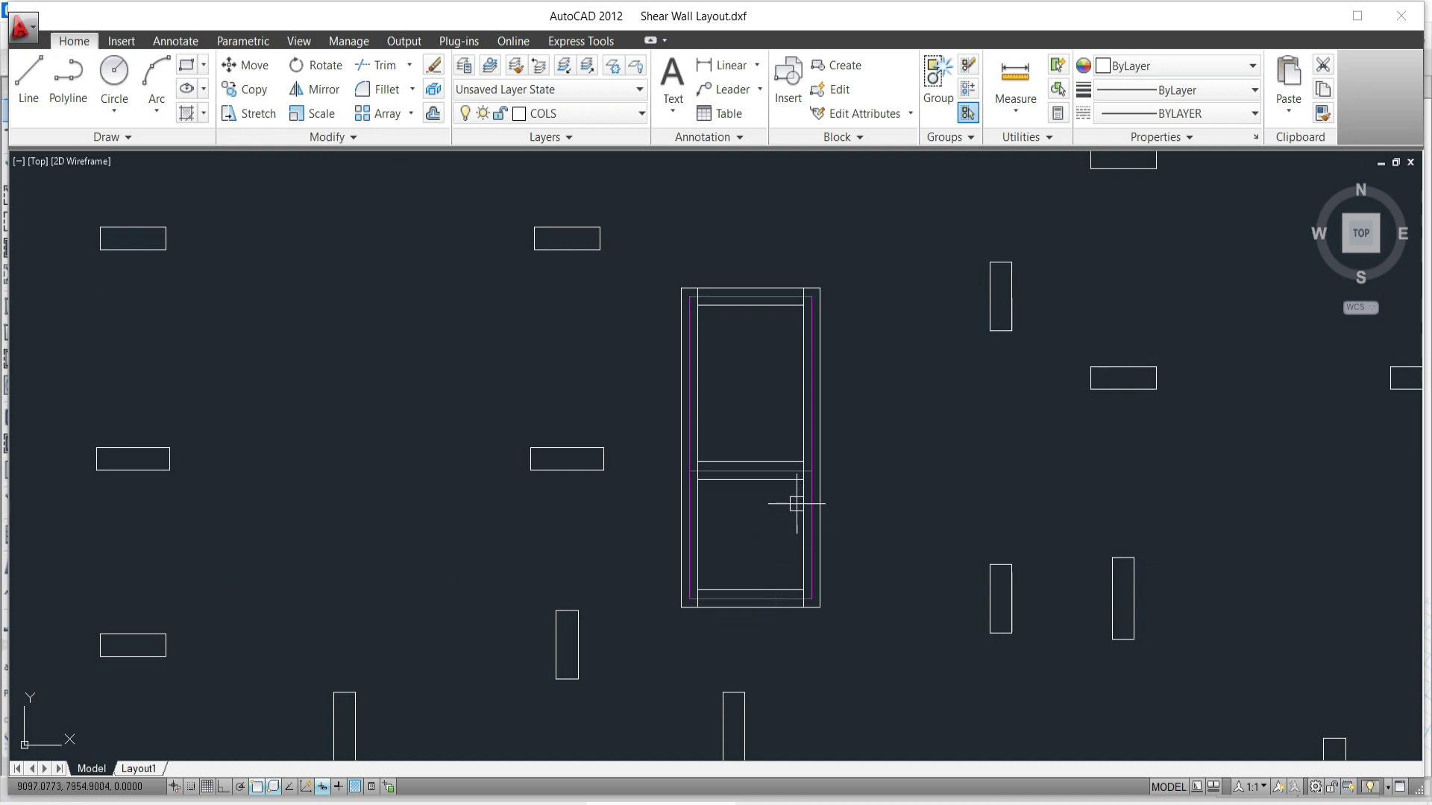
left_click(804, 510)
left_click(751, 477)
scroll(733, 552, "up", 2)
scroll(733, 571, "up", 2)
left_click(710, 630)
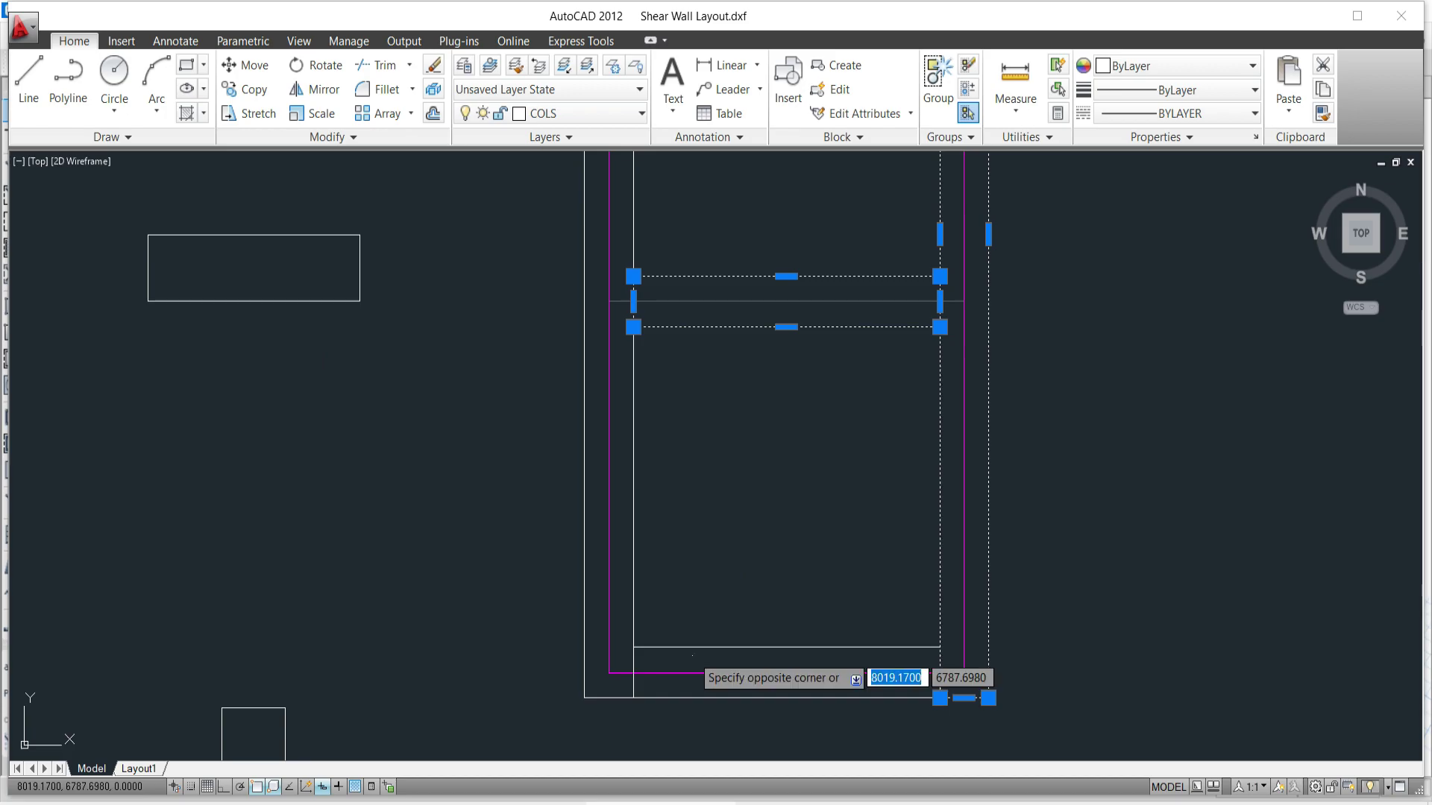
left_click(686, 655)
scroll(685, 512, "down", 3)
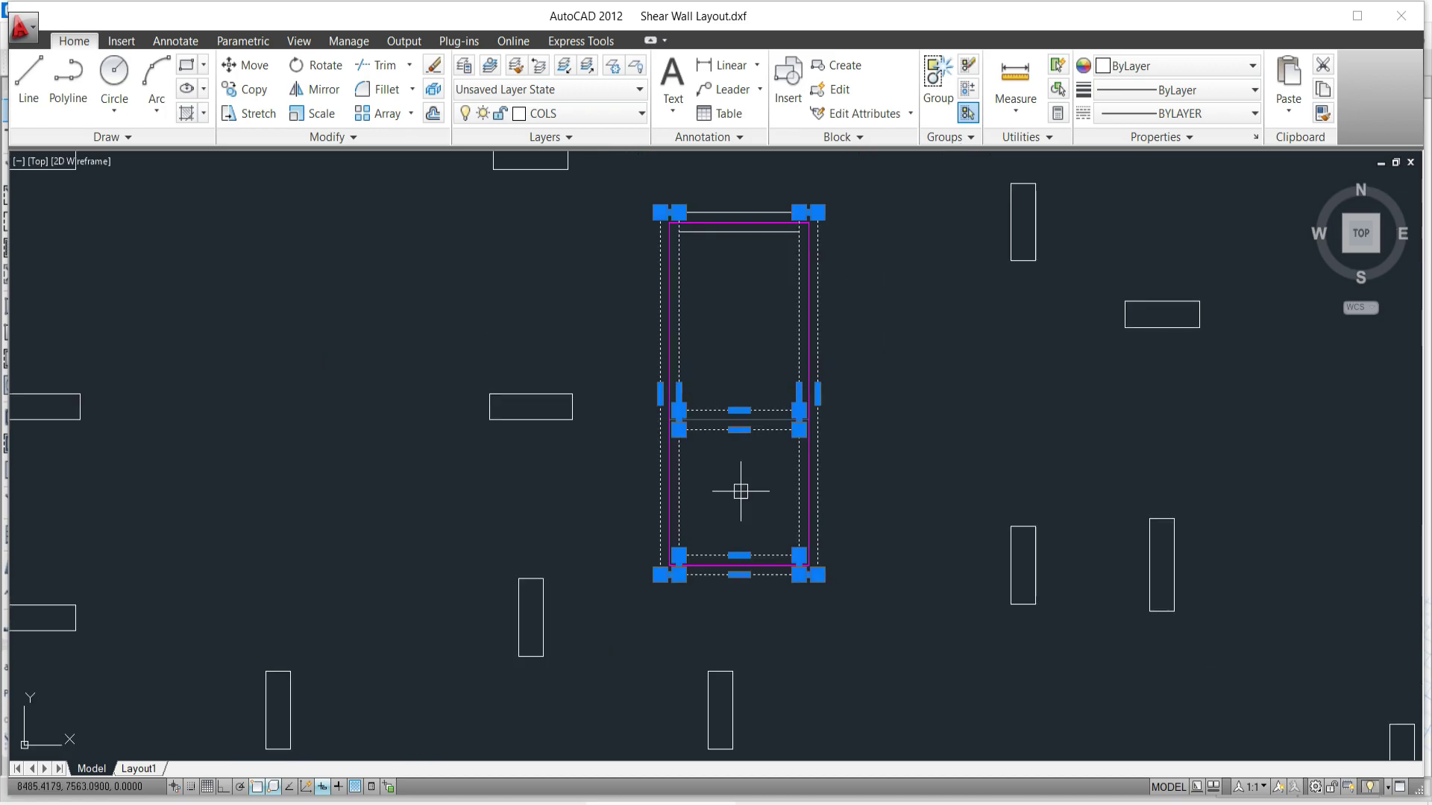
scroll(743, 210, "up", 2)
scroll(723, 276, "down", 3)
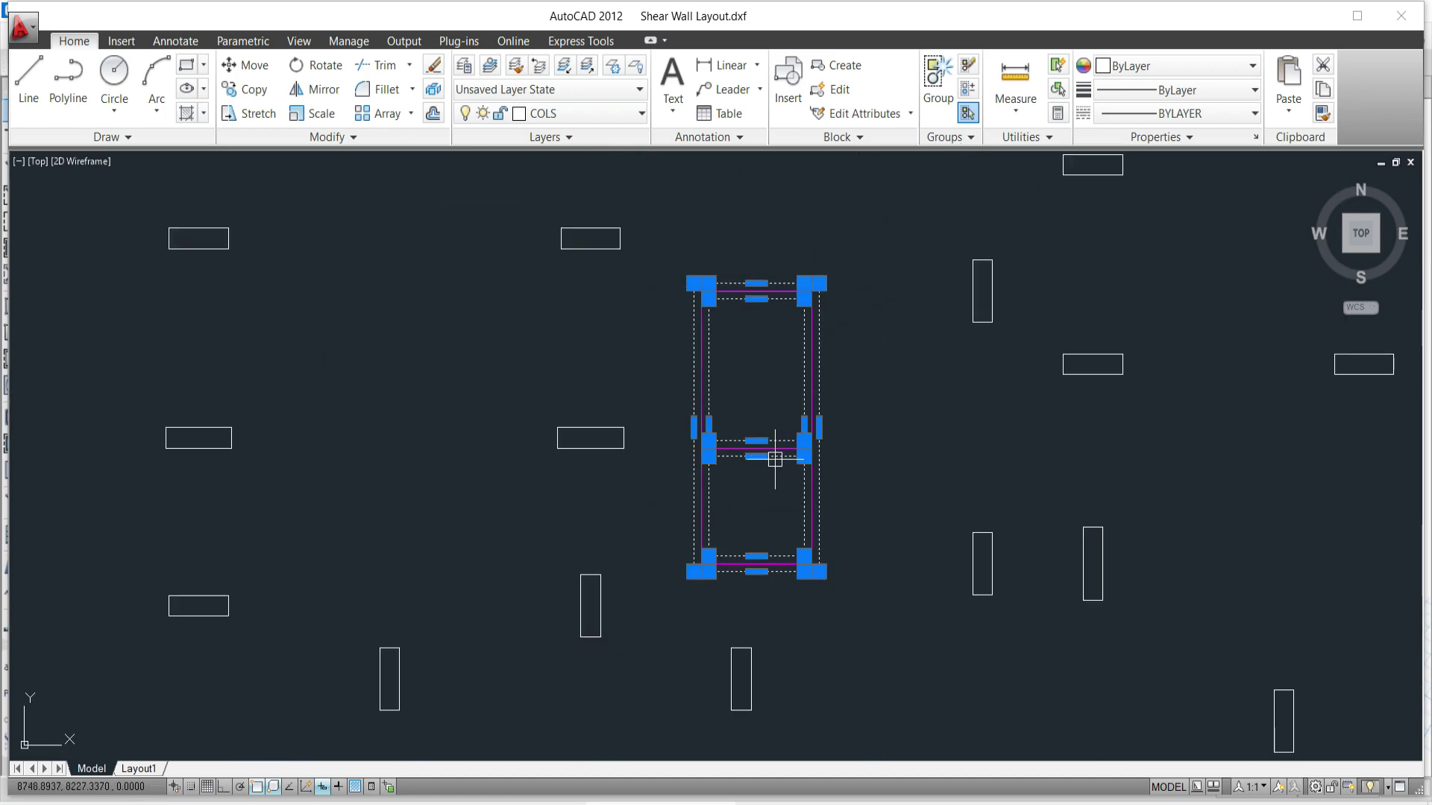
Add the upper core's side walls, cross-wall, north wall and south wall outlines to the selection.
scroll(773, 294, "up", 1)
scroll(675, 739, "up", 4)
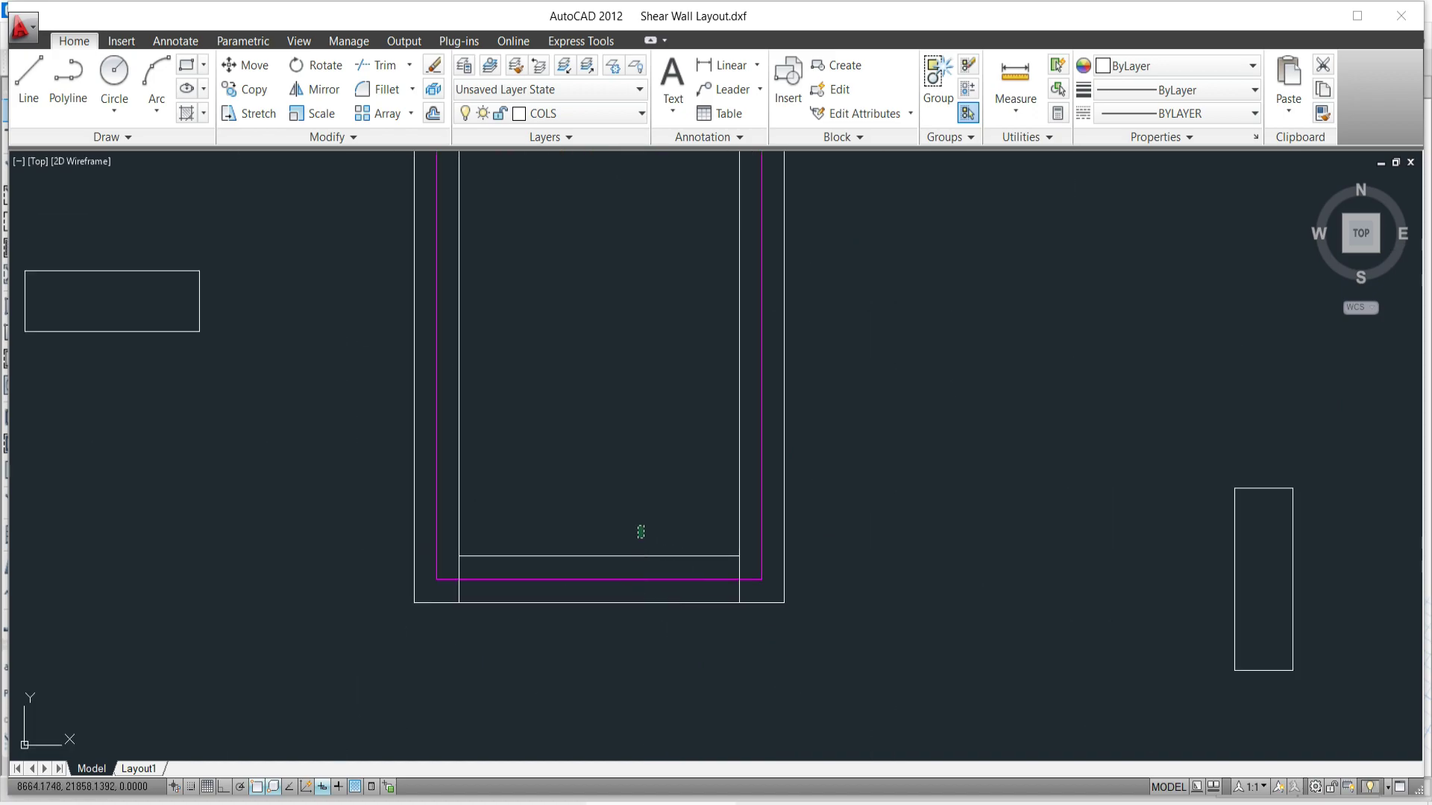
left_click(739, 385)
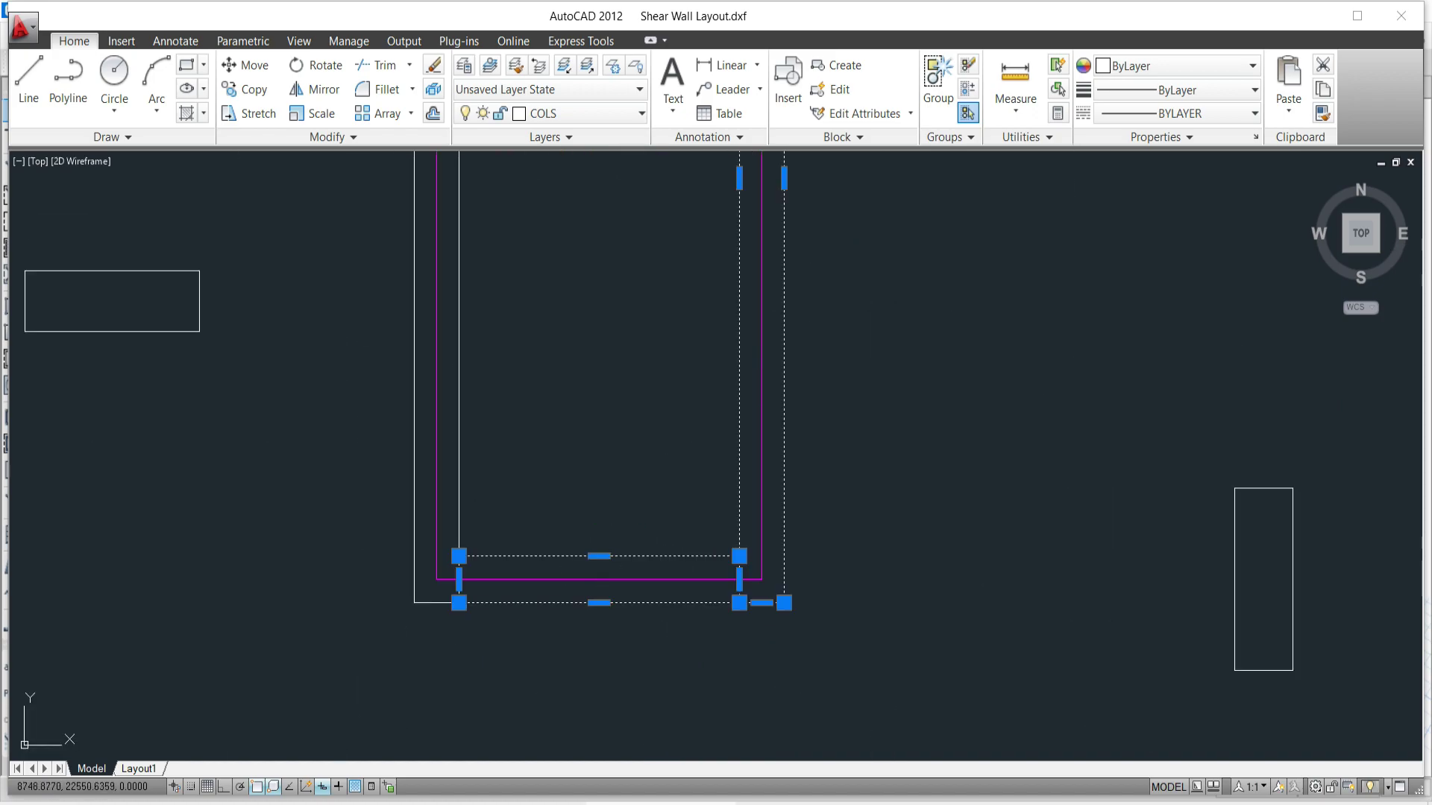
left_click(458, 321)
scroll(522, 343, "down", 3)
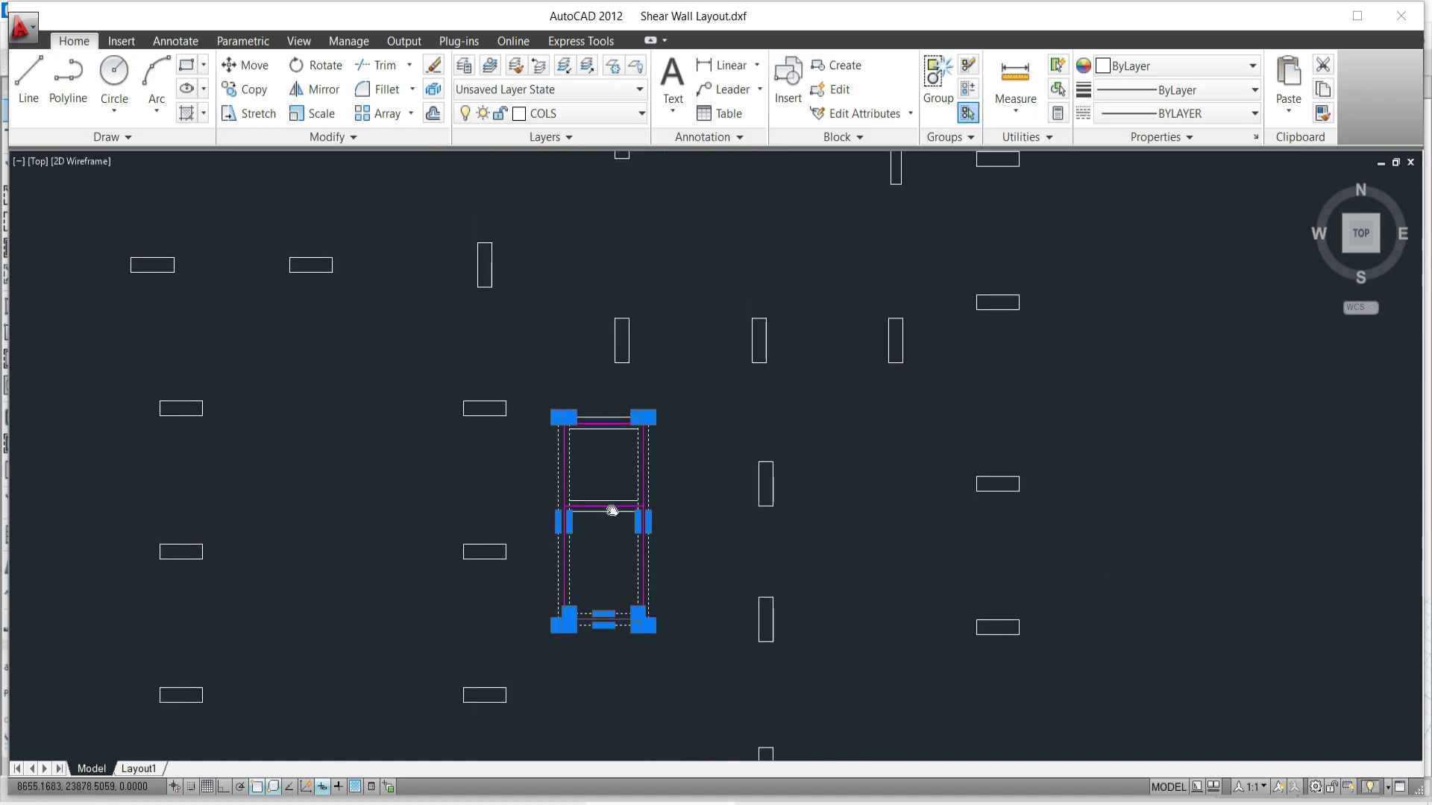
scroll(617, 422, "up", 5)
left_click(617, 371)
left_click(616, 636)
left_click(556, 675)
scroll(556, 675, "down", 5)
scroll(768, 361, "up", 3)
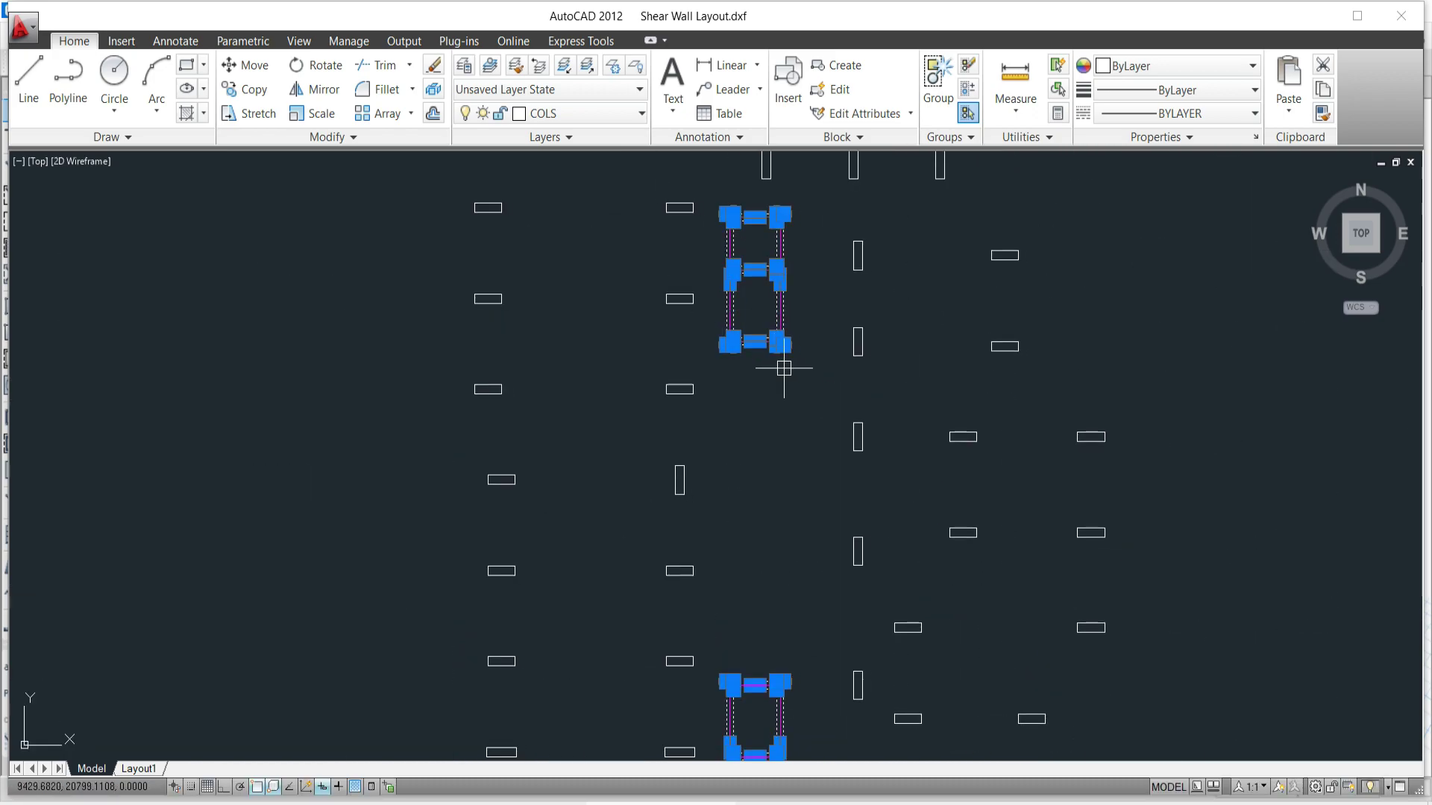
Add the diagonal reference line to the selection and copy both cores with the line to the clipboard.
scroll(751, 531, "down", 4)
scroll(683, 466, "up", 4)
middle_click_drag(544, 502, 800, 288)
left_click(570, 531)
scroll(671, 447, "down", 6)
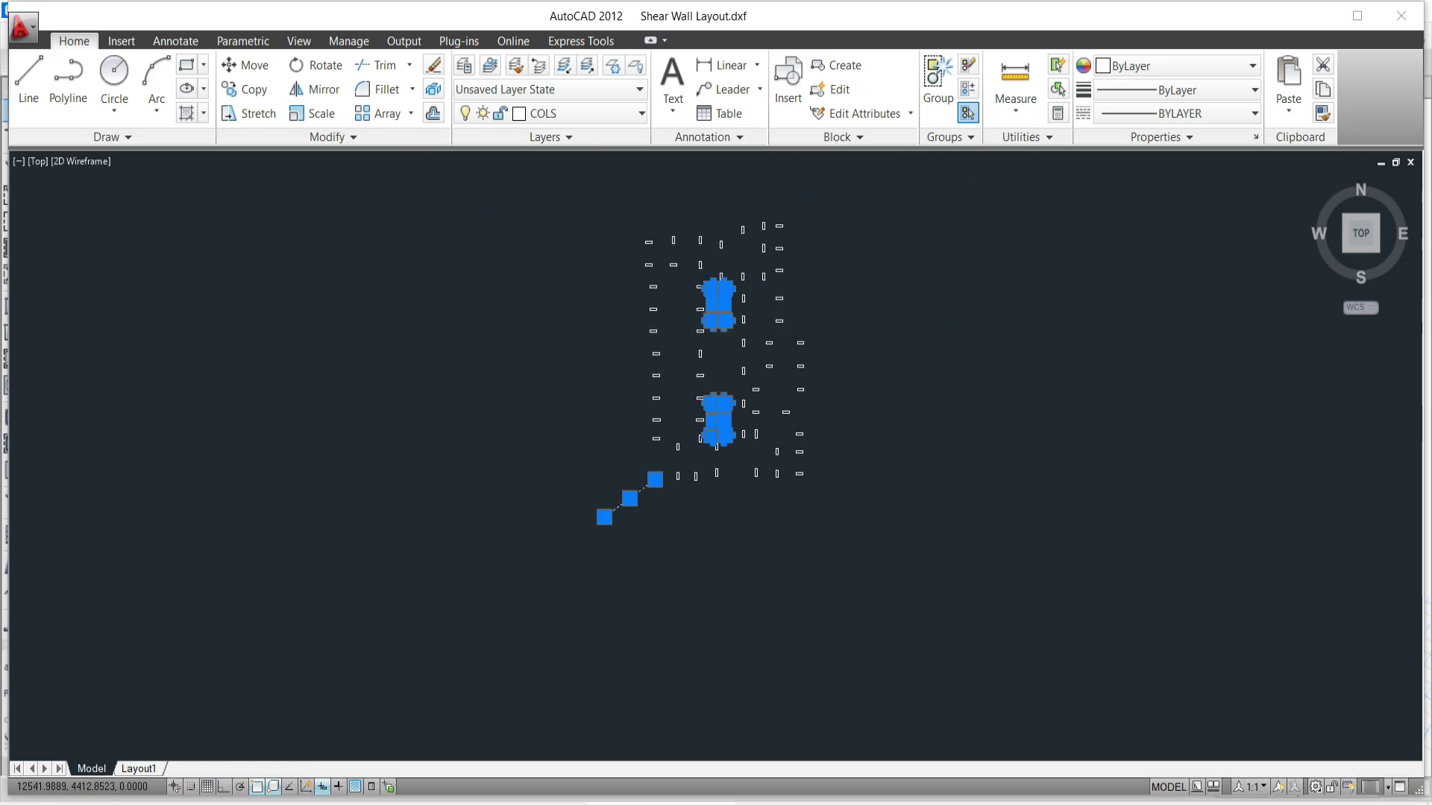
scroll(746, 466, "up", 5)
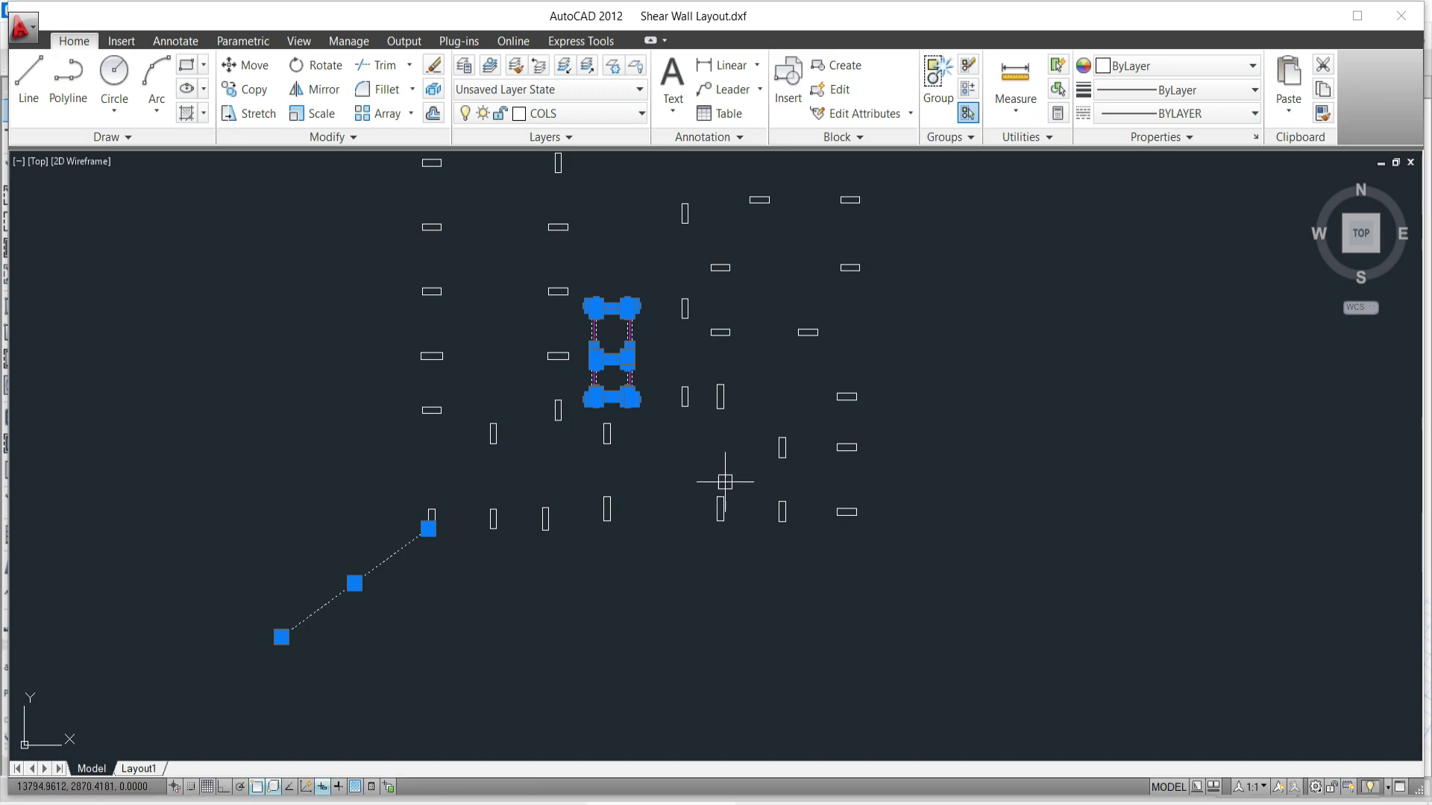
scroll(414, 570, "up", 2)
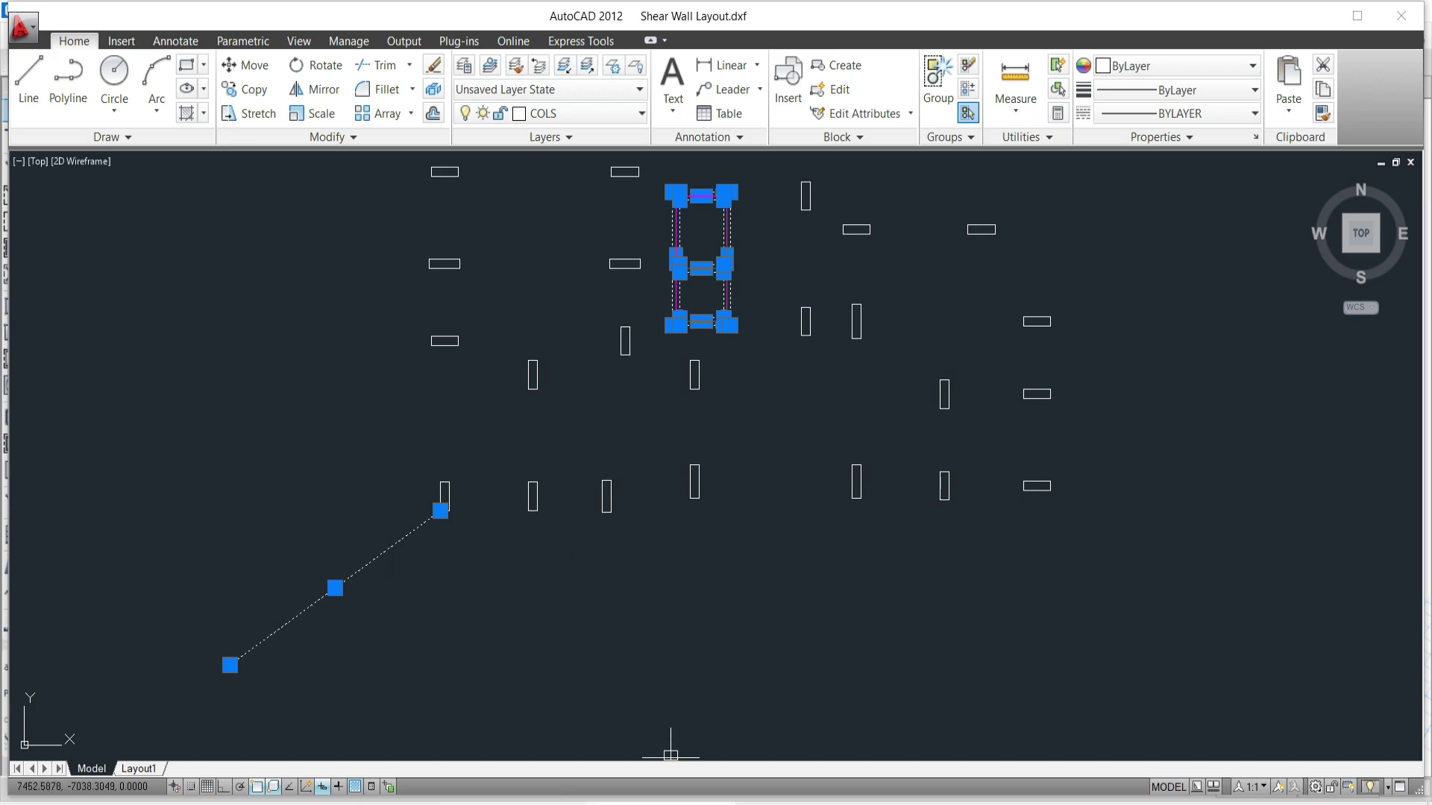
Switch to Column Layout.dxf and paste the copied cores and diagonal line into the empty area east of the columns.
key("ctrl+Tab")
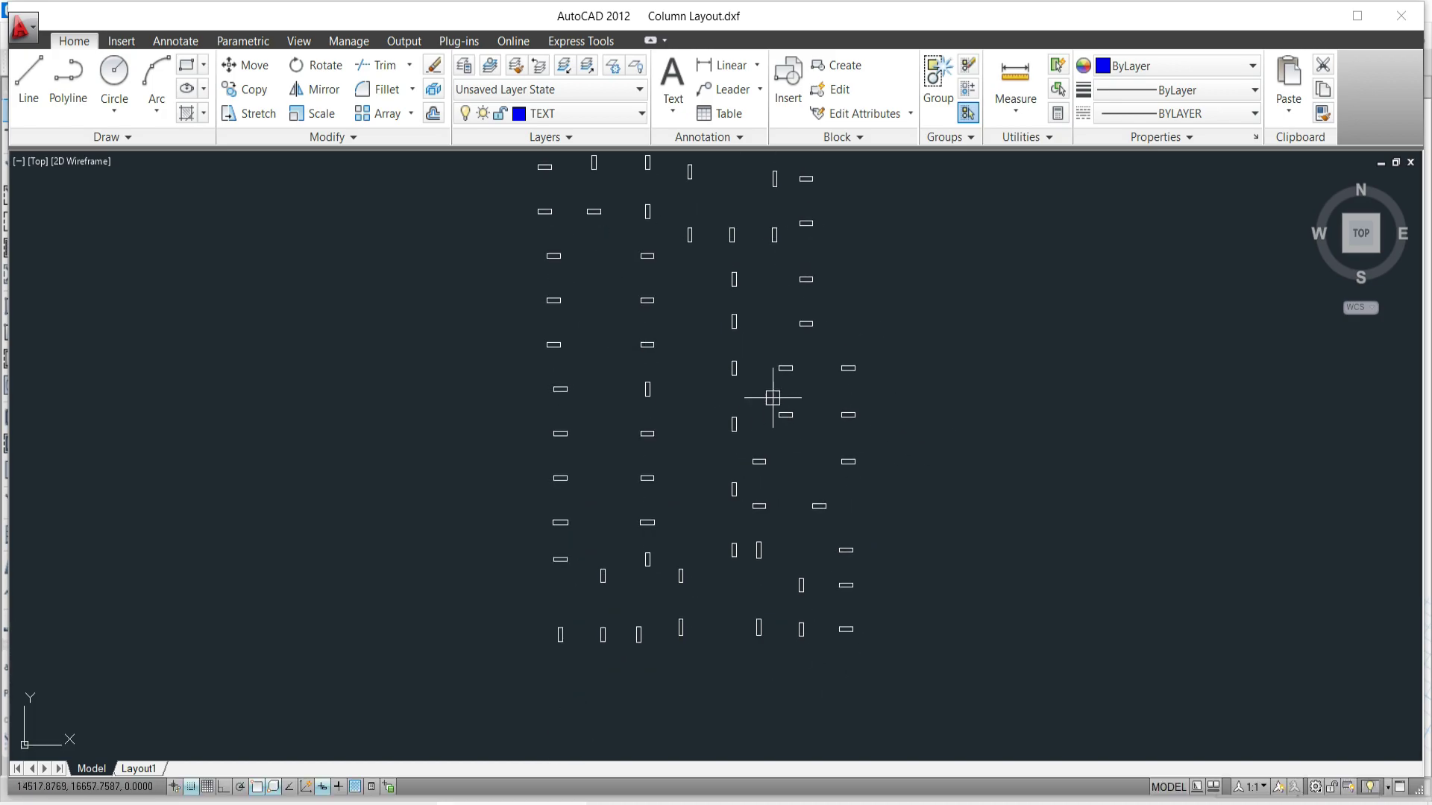
left_click(310, 575)
left_click(235, 443)
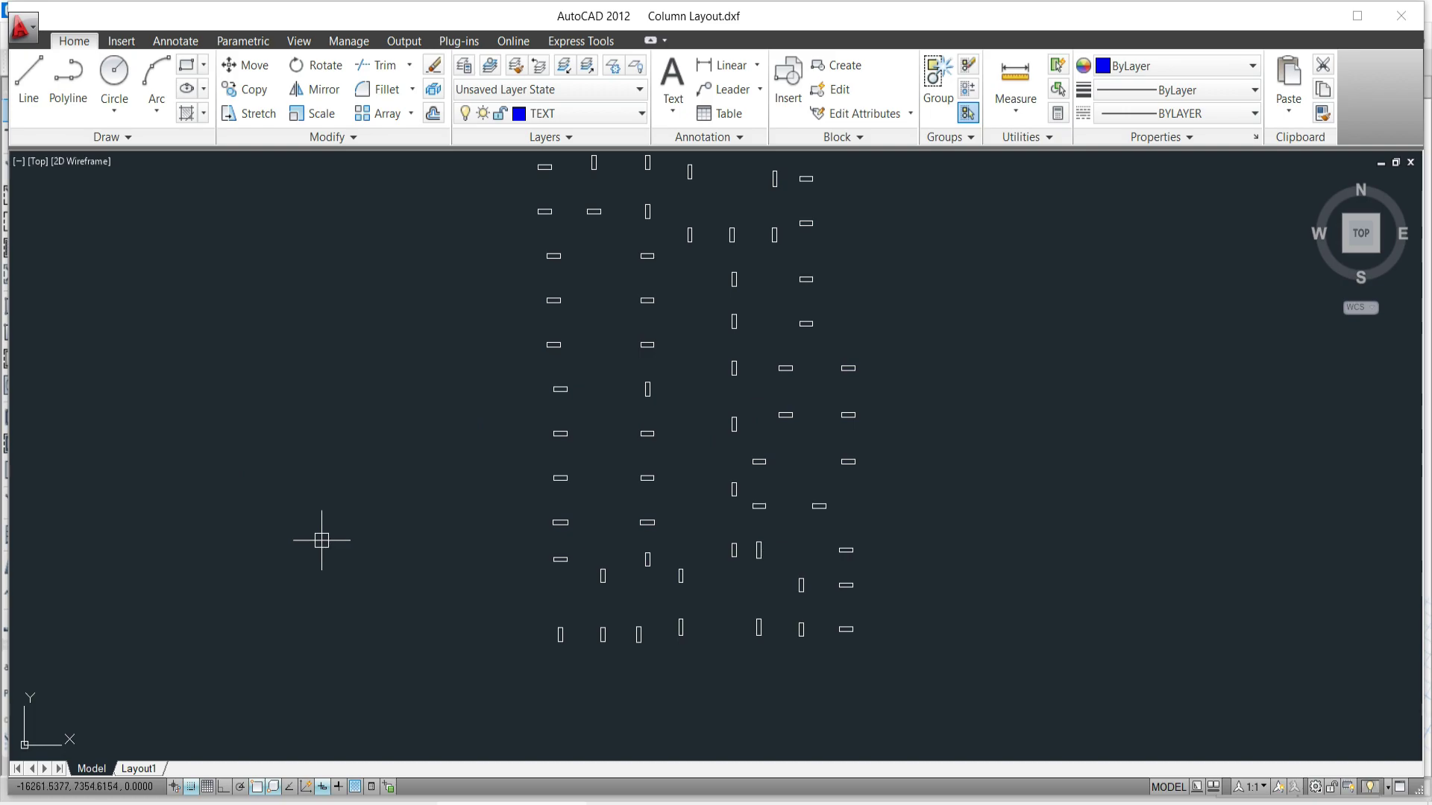
key("ctrl+v")
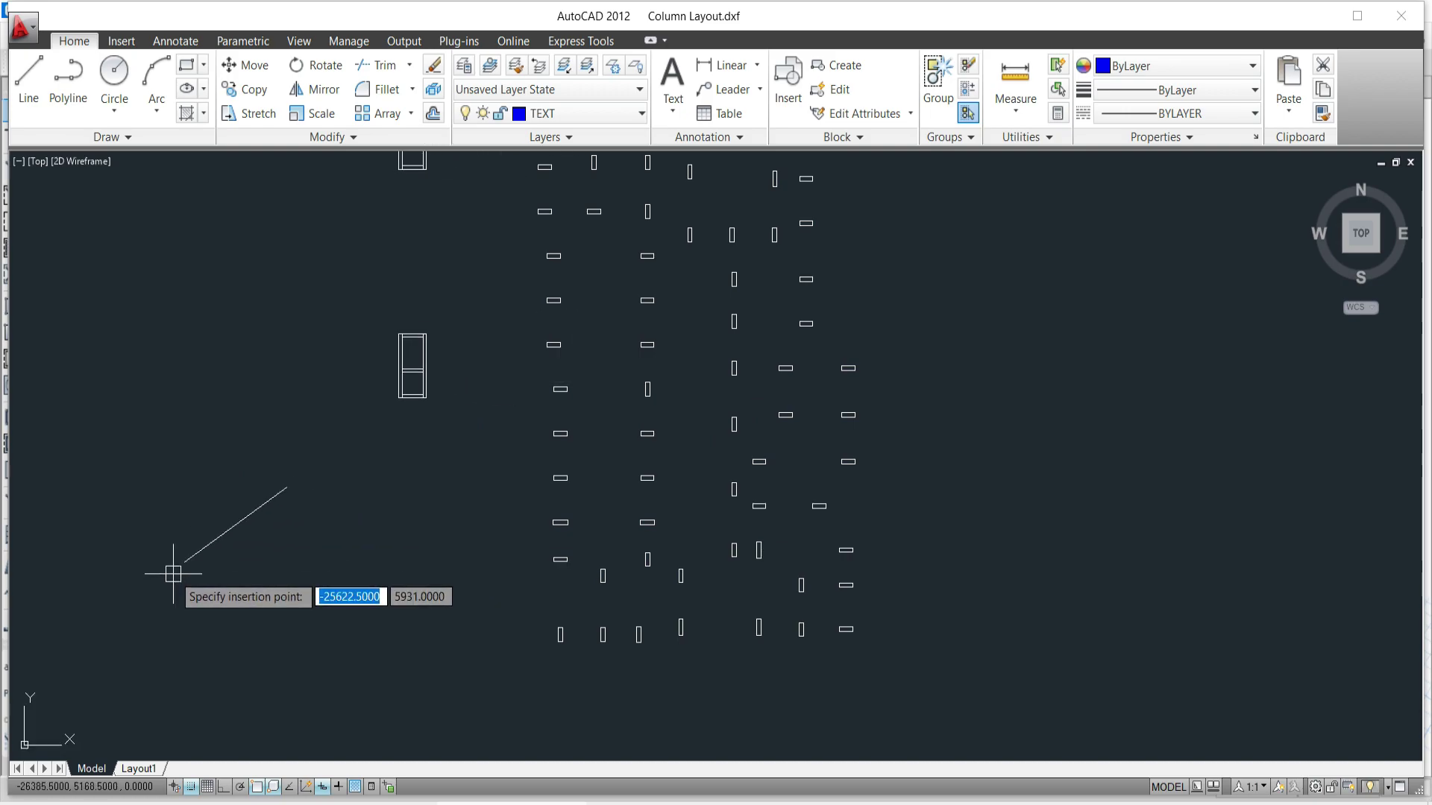
scroll(227, 492, "down", 3)
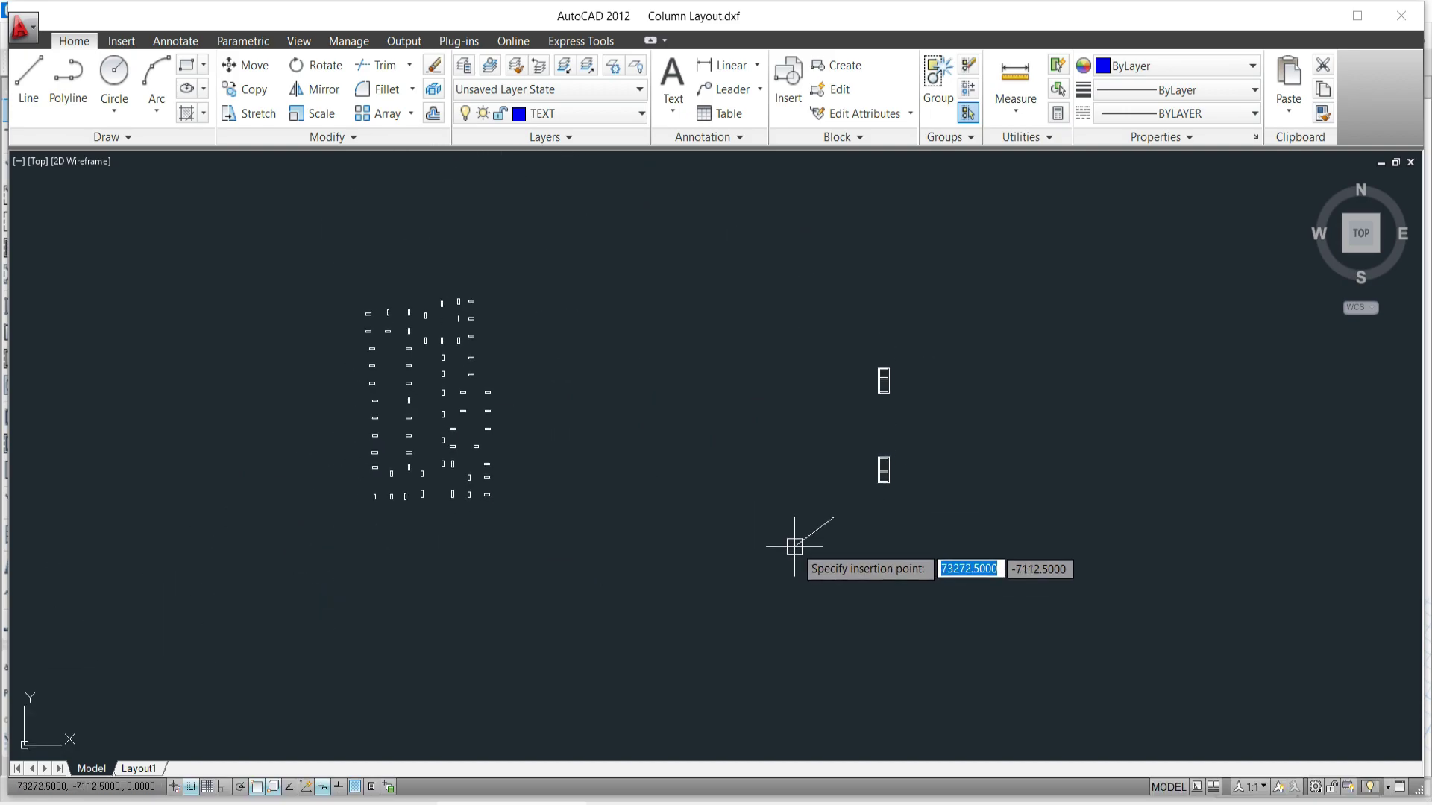
scroll(901, 495, "up", 2)
Move the pasted cores and line from the line's upper end to the southwest column's lower-left corner, and erase the diagonal line.
left_click(647, 222)
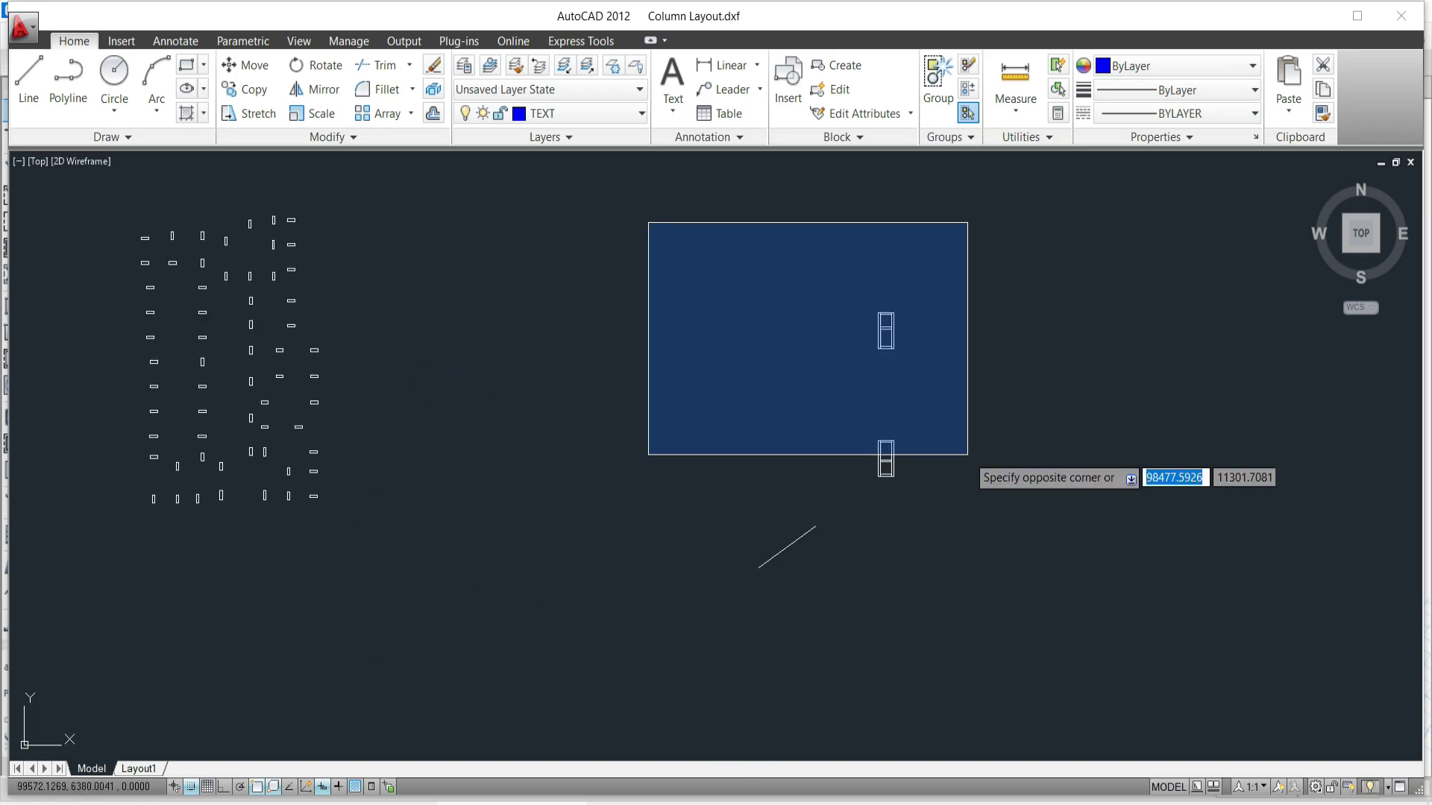
left_click(1018, 595)
type("m")
key("Return")
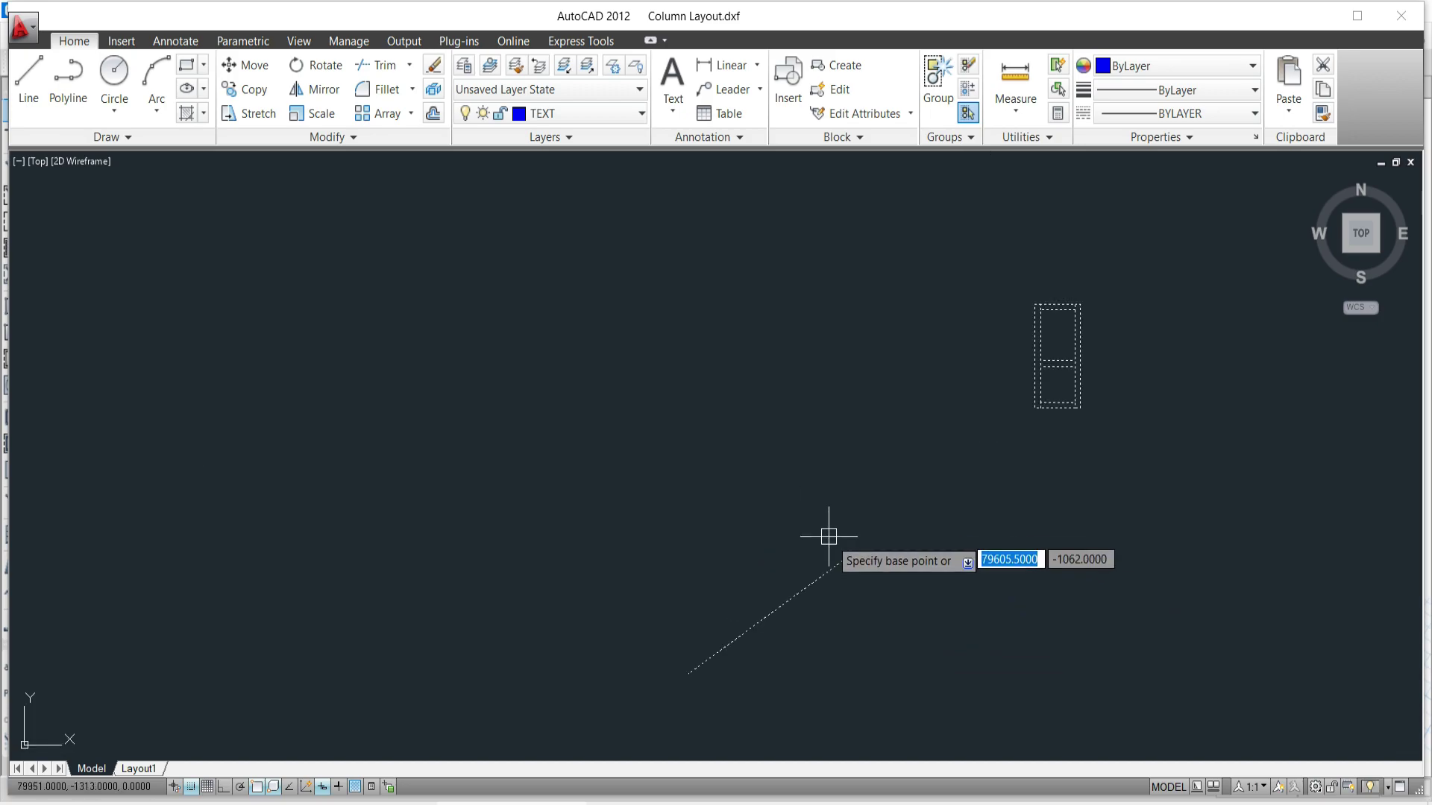
left_click(853, 552)
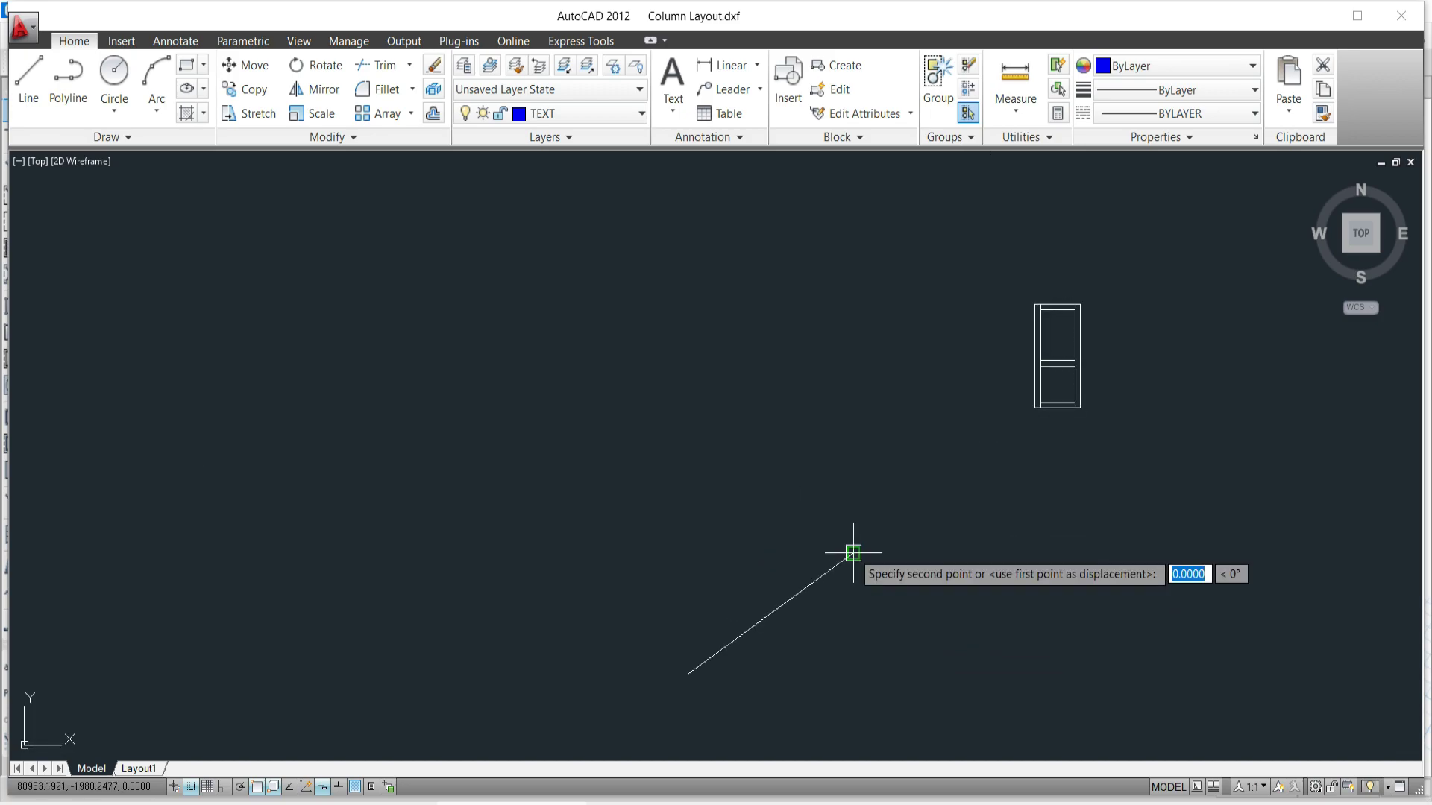
scroll(745, 519, "down", 3)
scroll(329, 507, "up", 3)
scroll(358, 517, "up", 3)
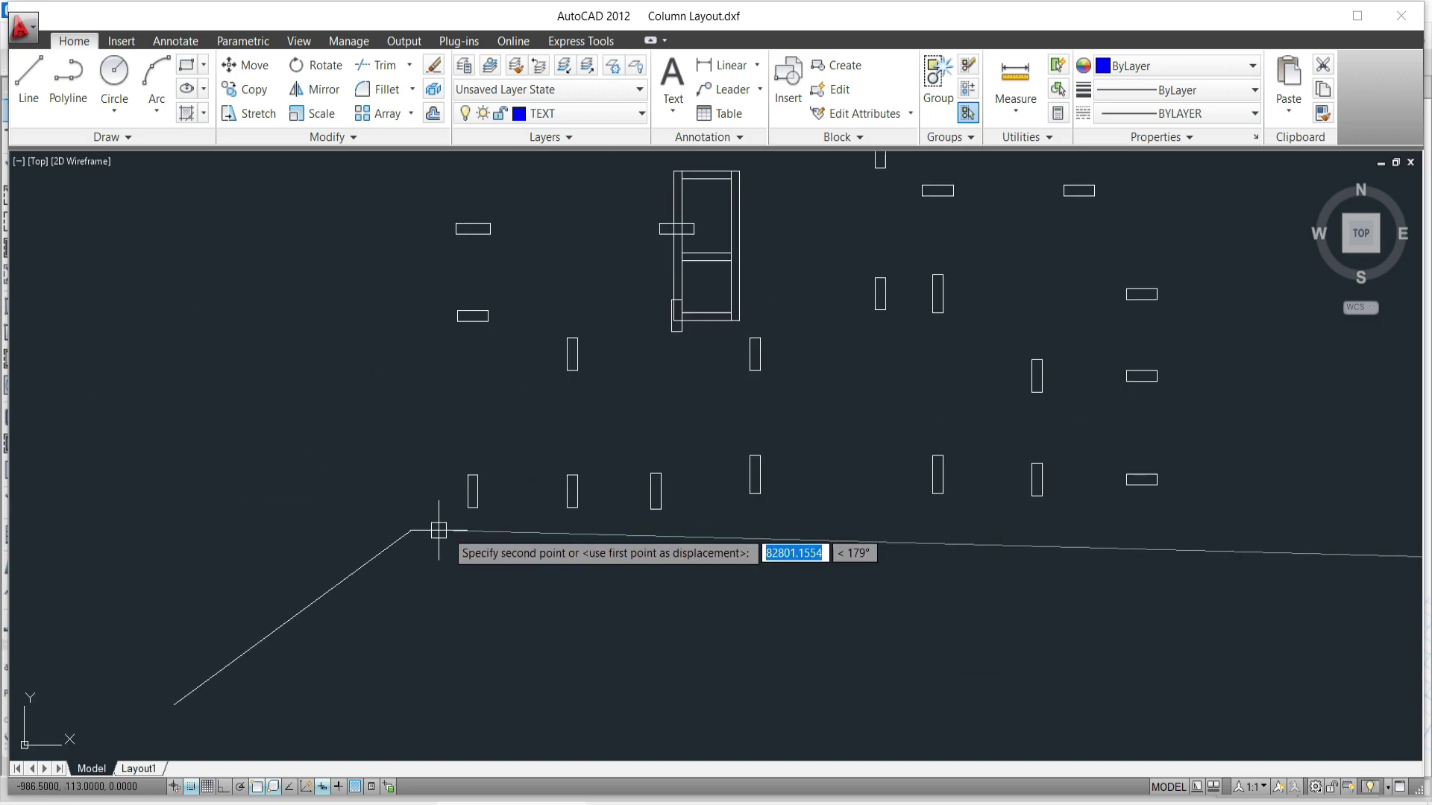
scroll(467, 508, "up", 3)
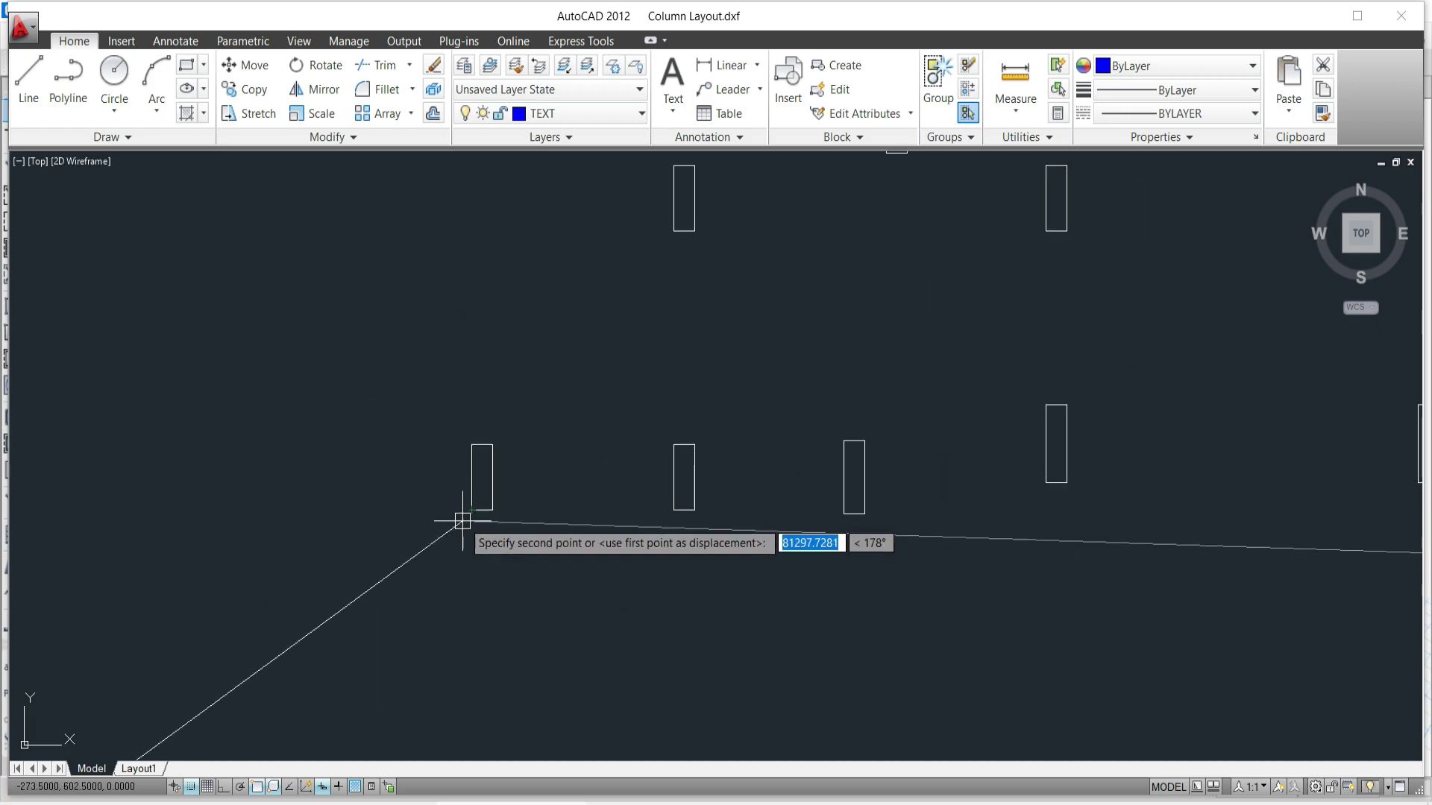
middle_click_drag(477, 515, 663, 533)
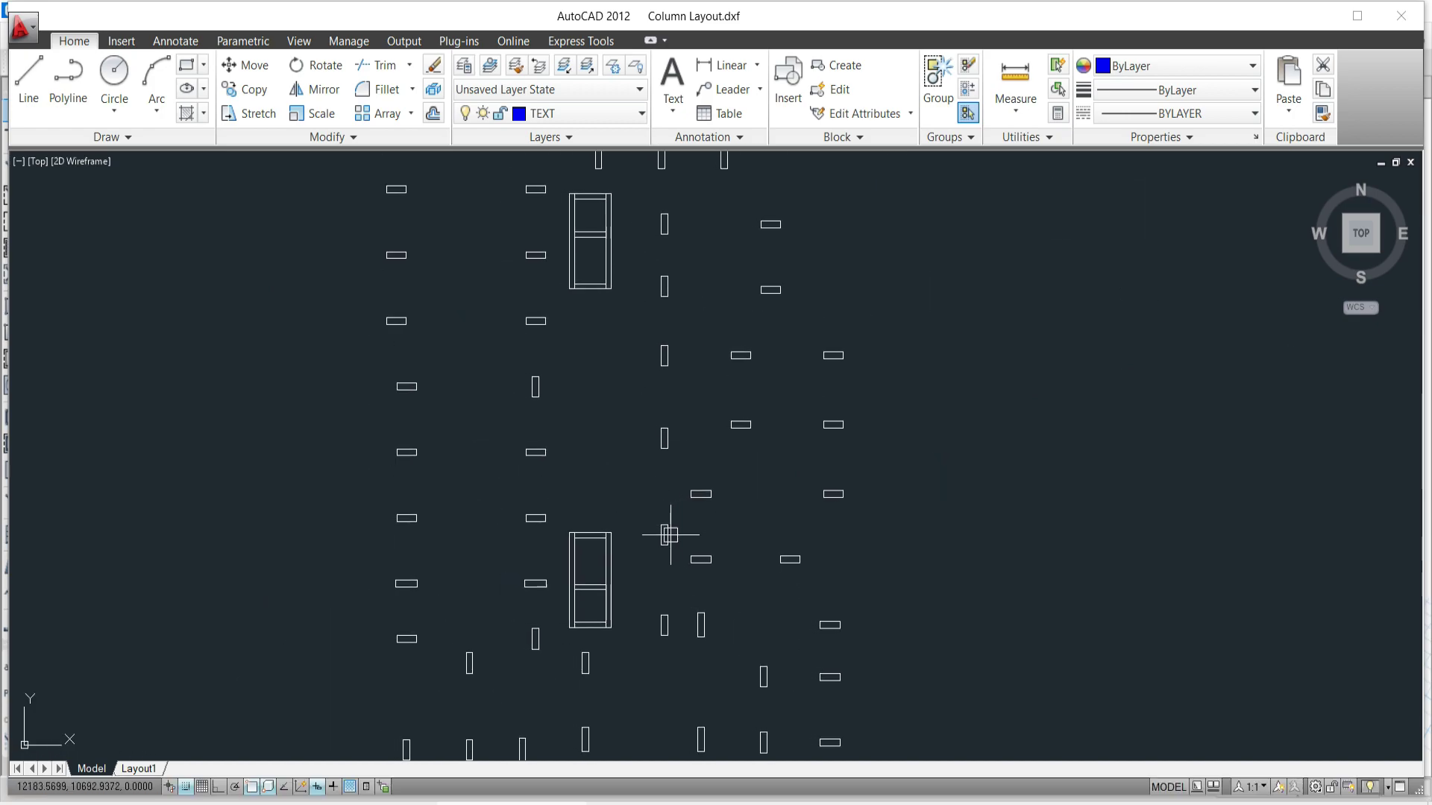
scroll(663, 530, "down", 2)
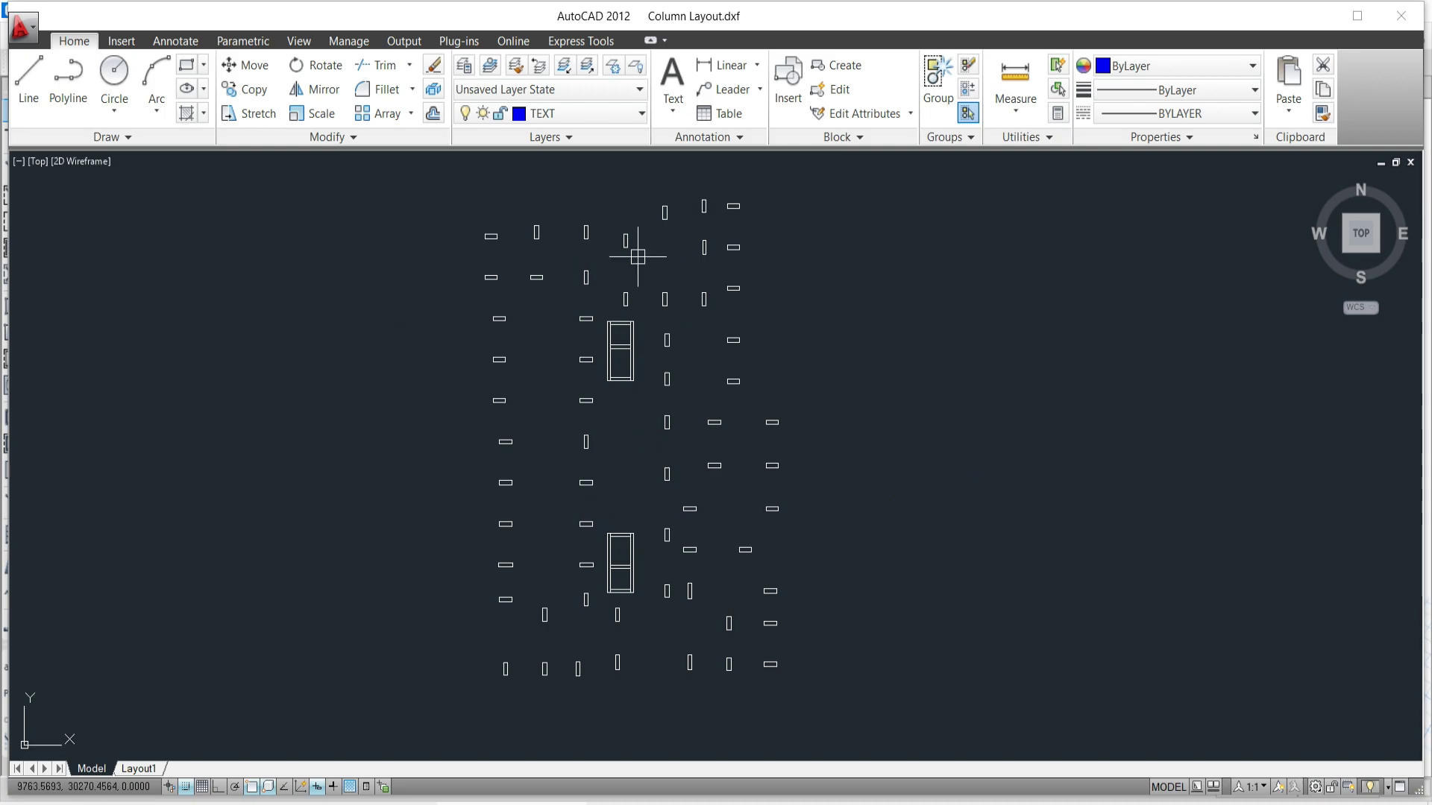
Check the combined layout in the southwest isometric view, return to the top view and maximize the program window.
left_click(1346, 252)
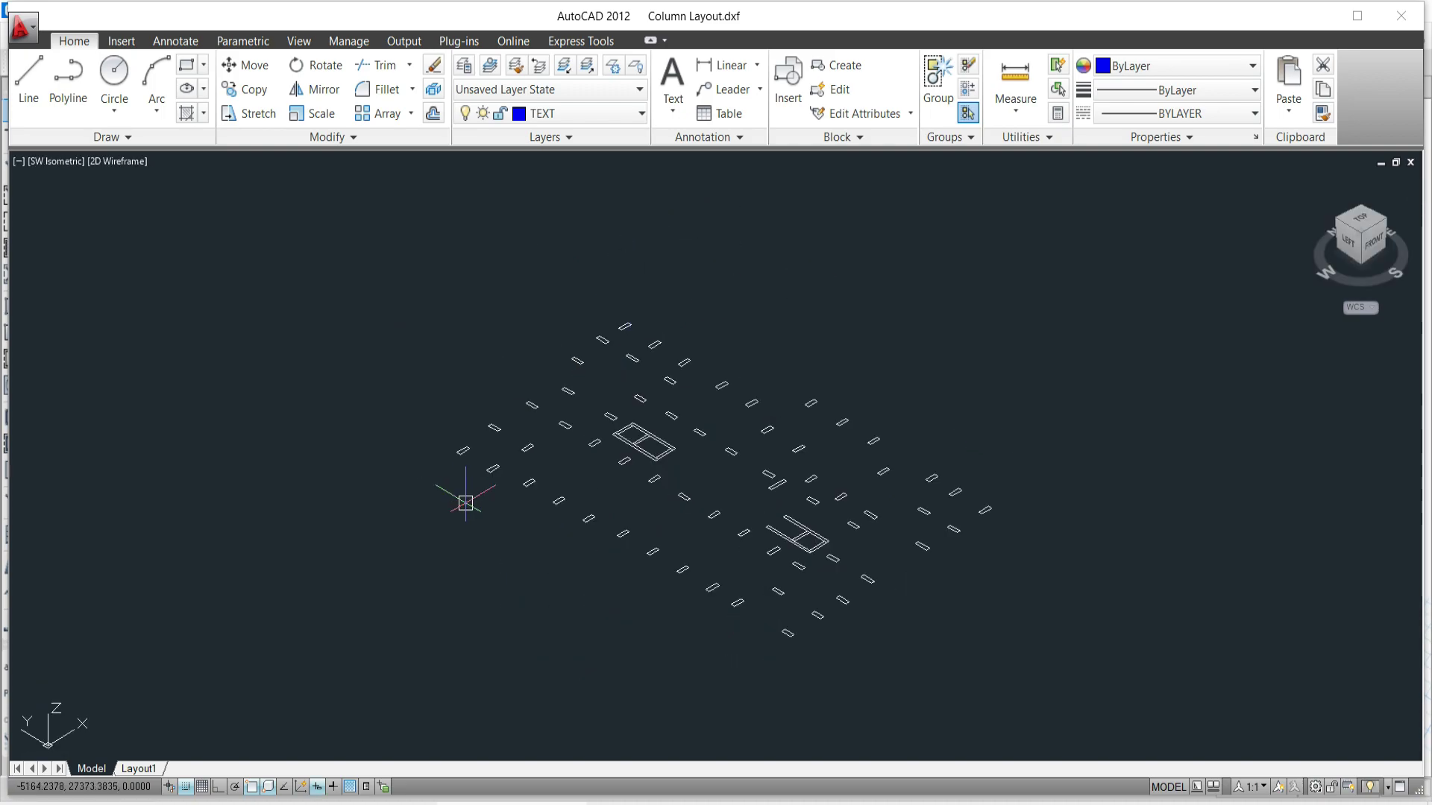
left_click(1358, 220)
left_click(1358, 15)
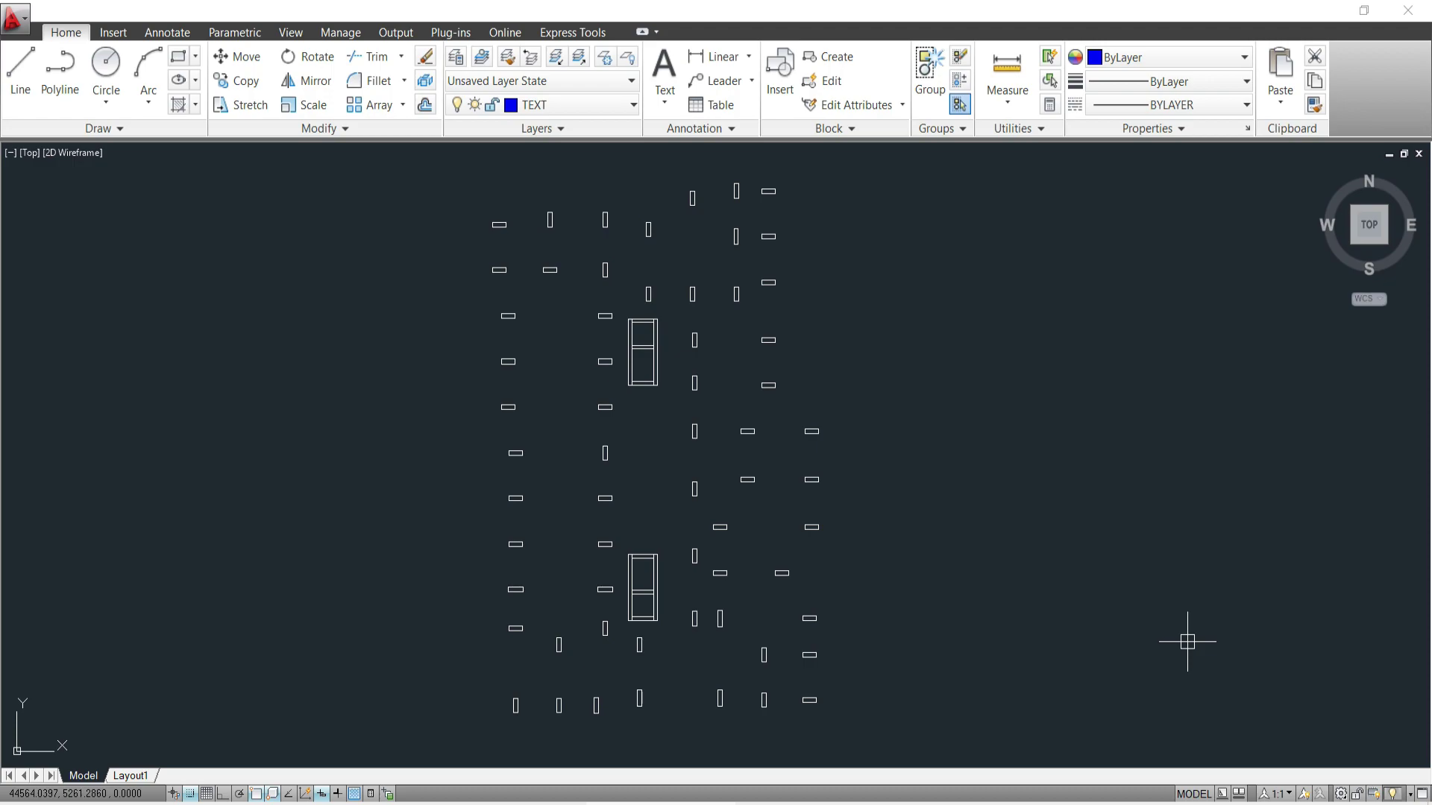
Check the layer assigned to the southeast column and to the lower core's east wall outline.
left_click(508, 407)
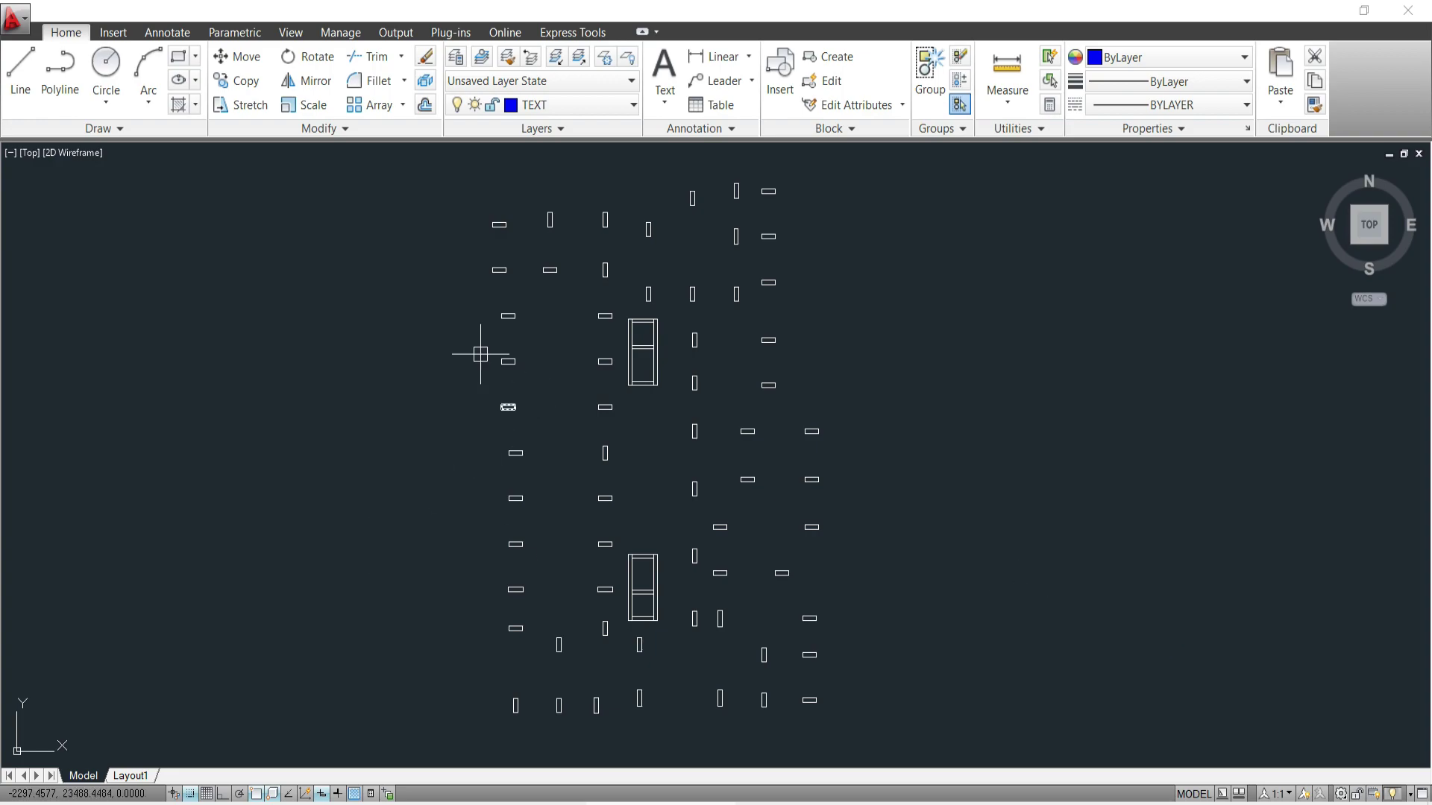
key("Escape")
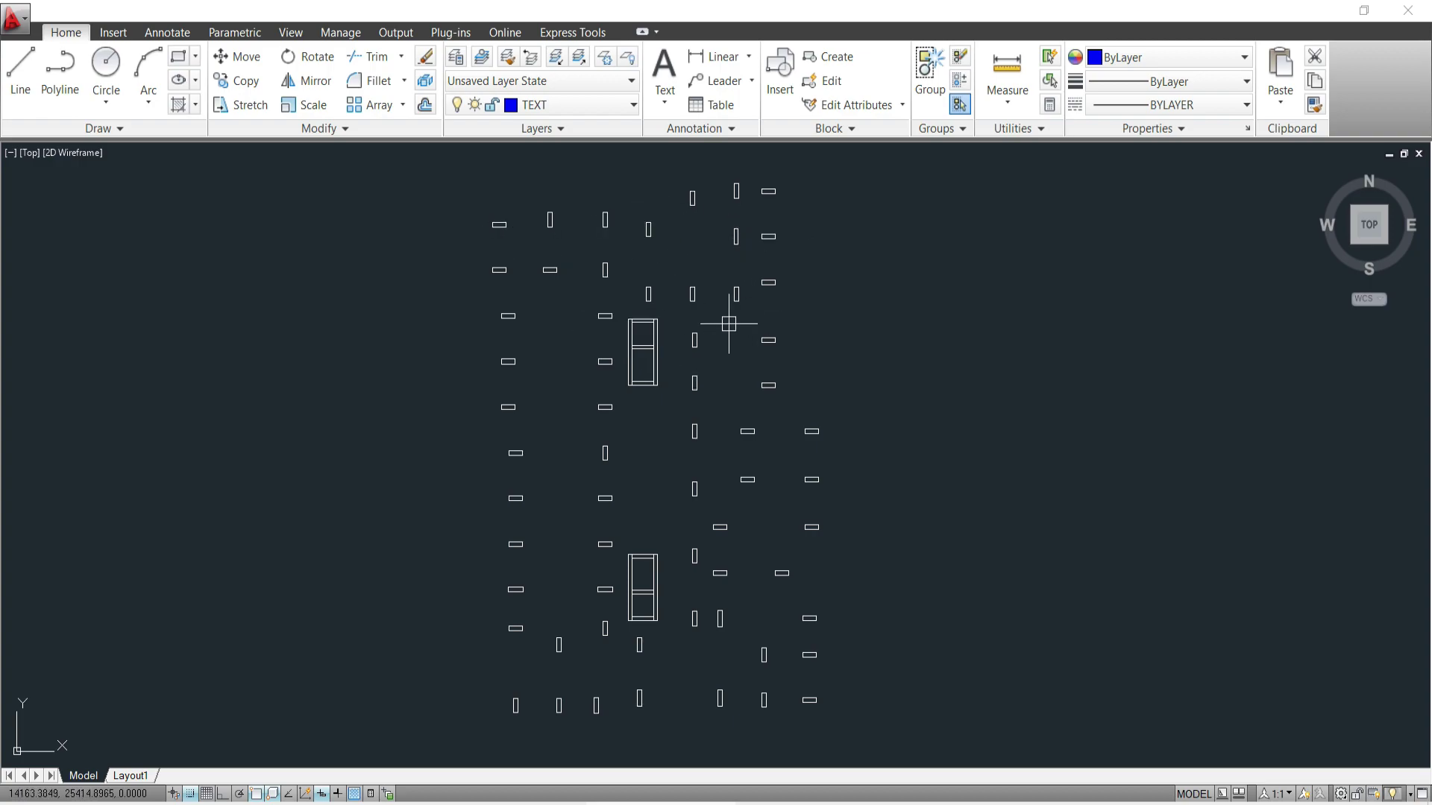
scroll(807, 699, "up", 6)
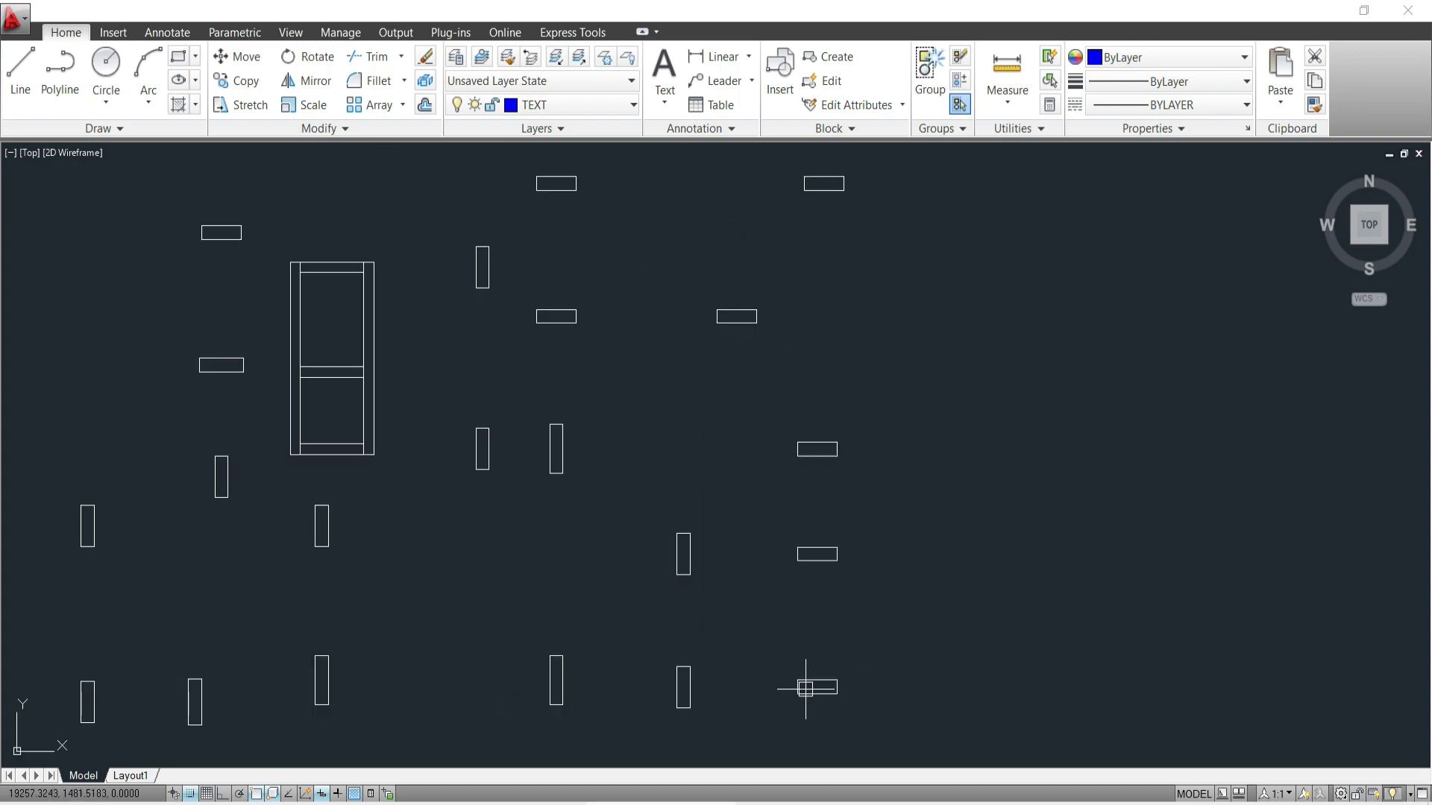
left_click(823, 679)
mouse_move(823, 678)
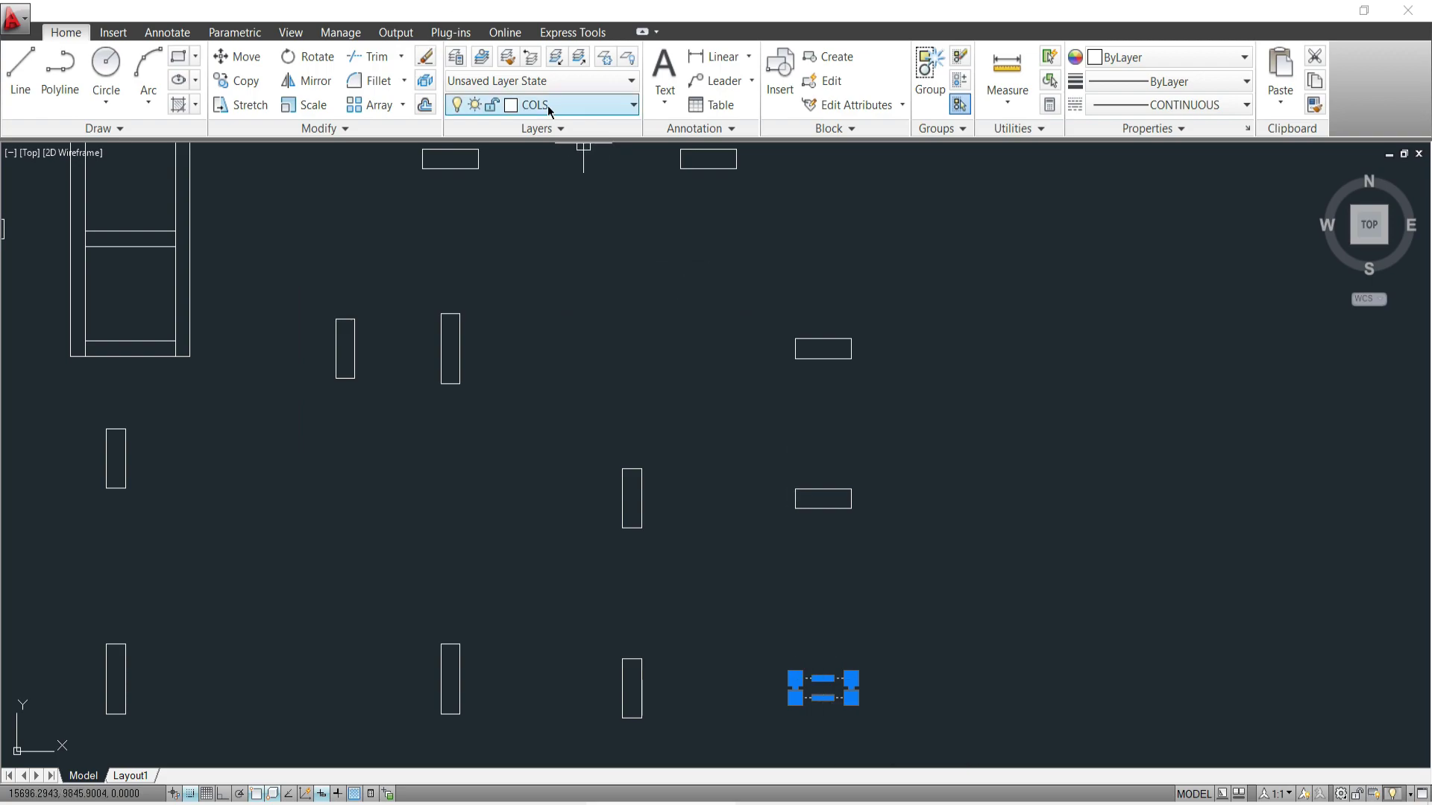
key("Escape")
middle_click_drag(256, 307, 713, 366)
left_click(651, 314)
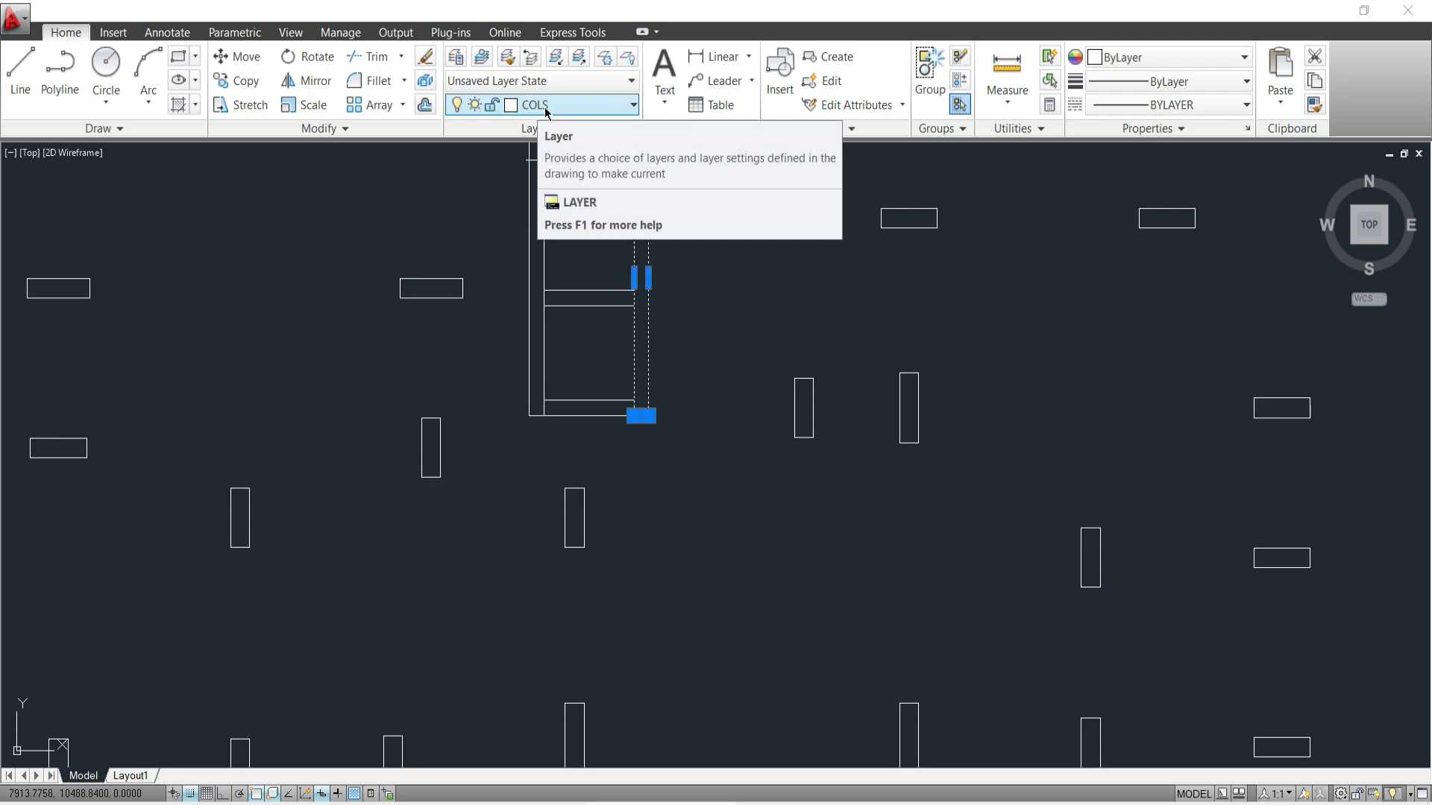
key("Escape")
Select the entire column and core layout to check its shared layer, and clear the selection.
scroll(690, 373, "down", 5)
scroll(640, 368, "down", 6)
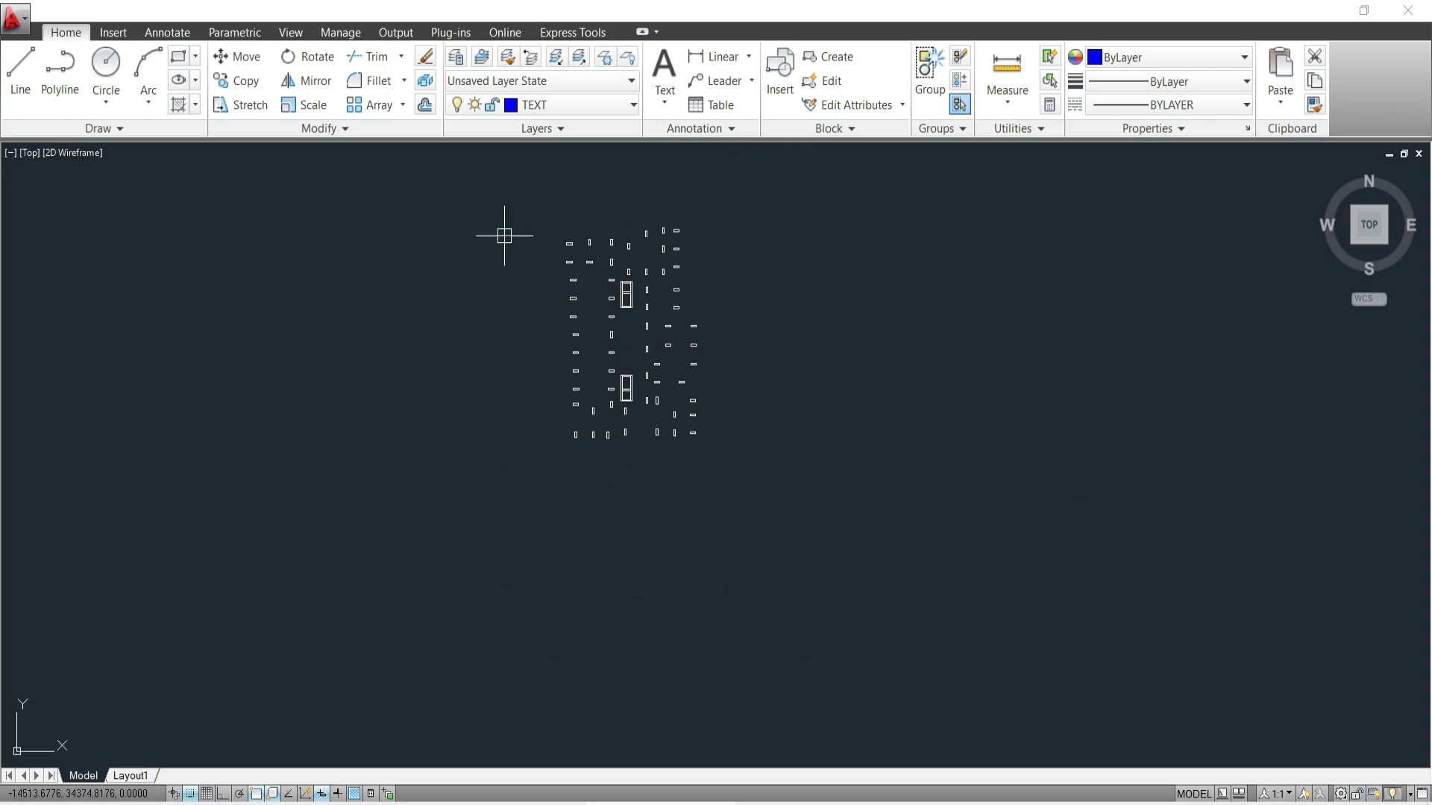
left_click(495, 182)
left_click(815, 468)
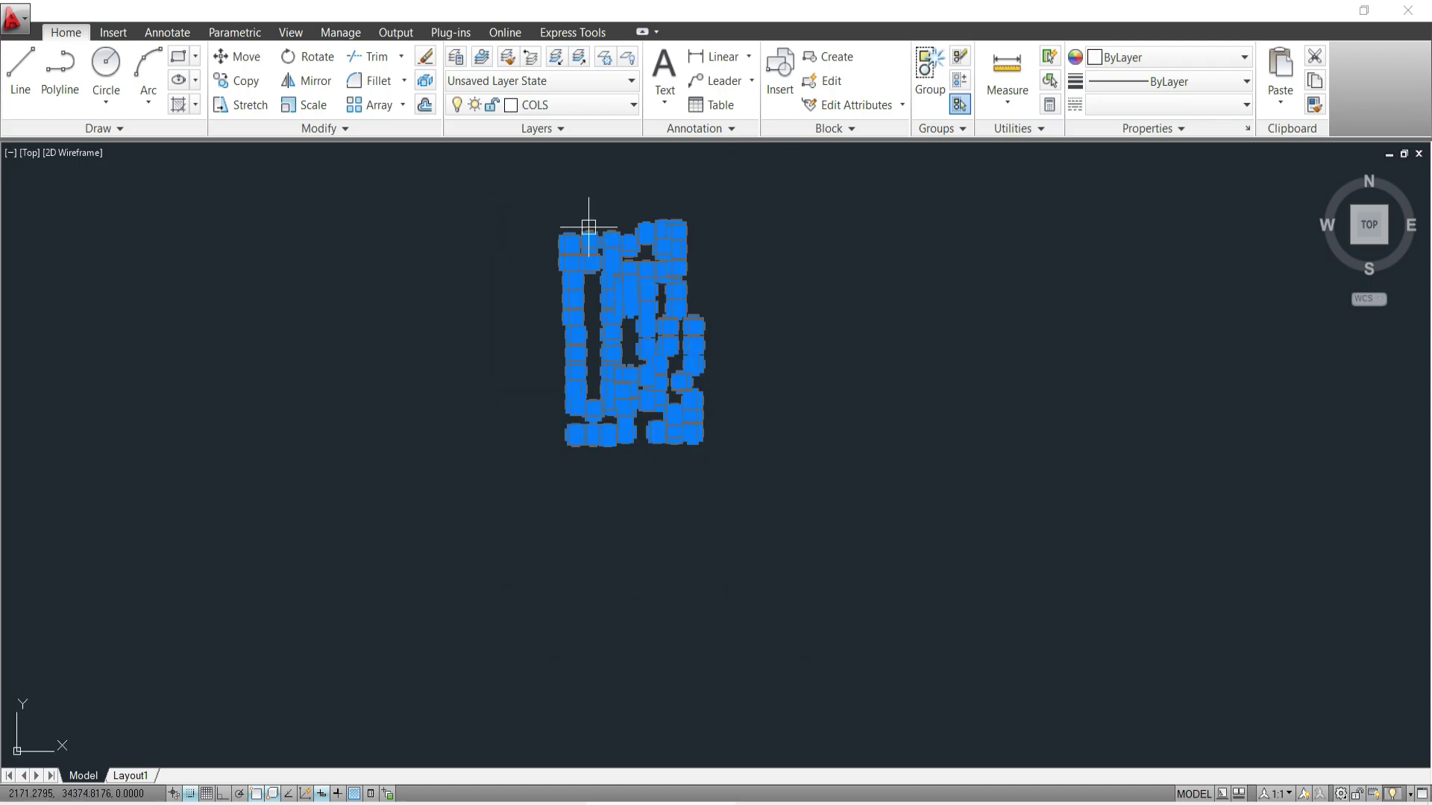
scroll(589, 226, "up", 3)
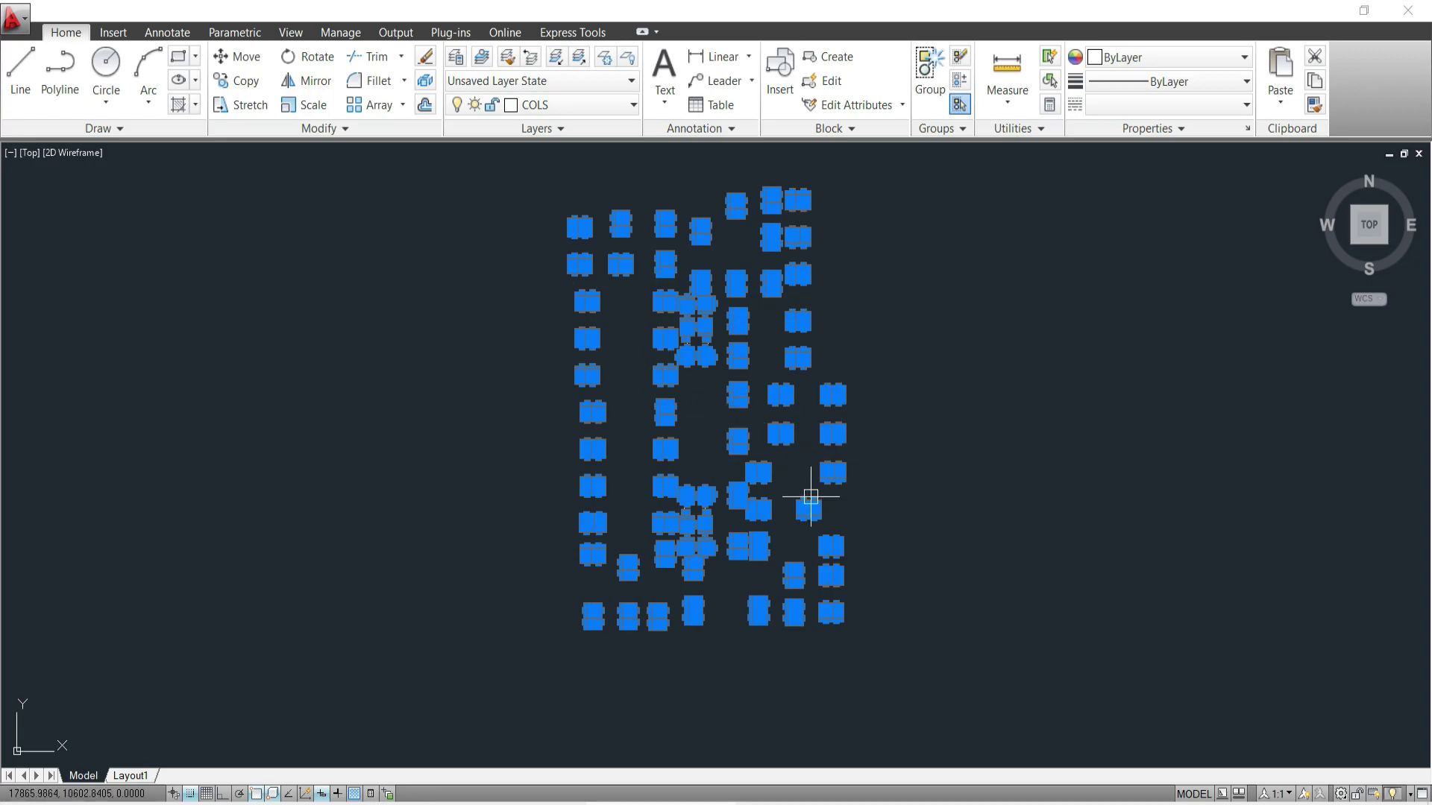
key("Delete")
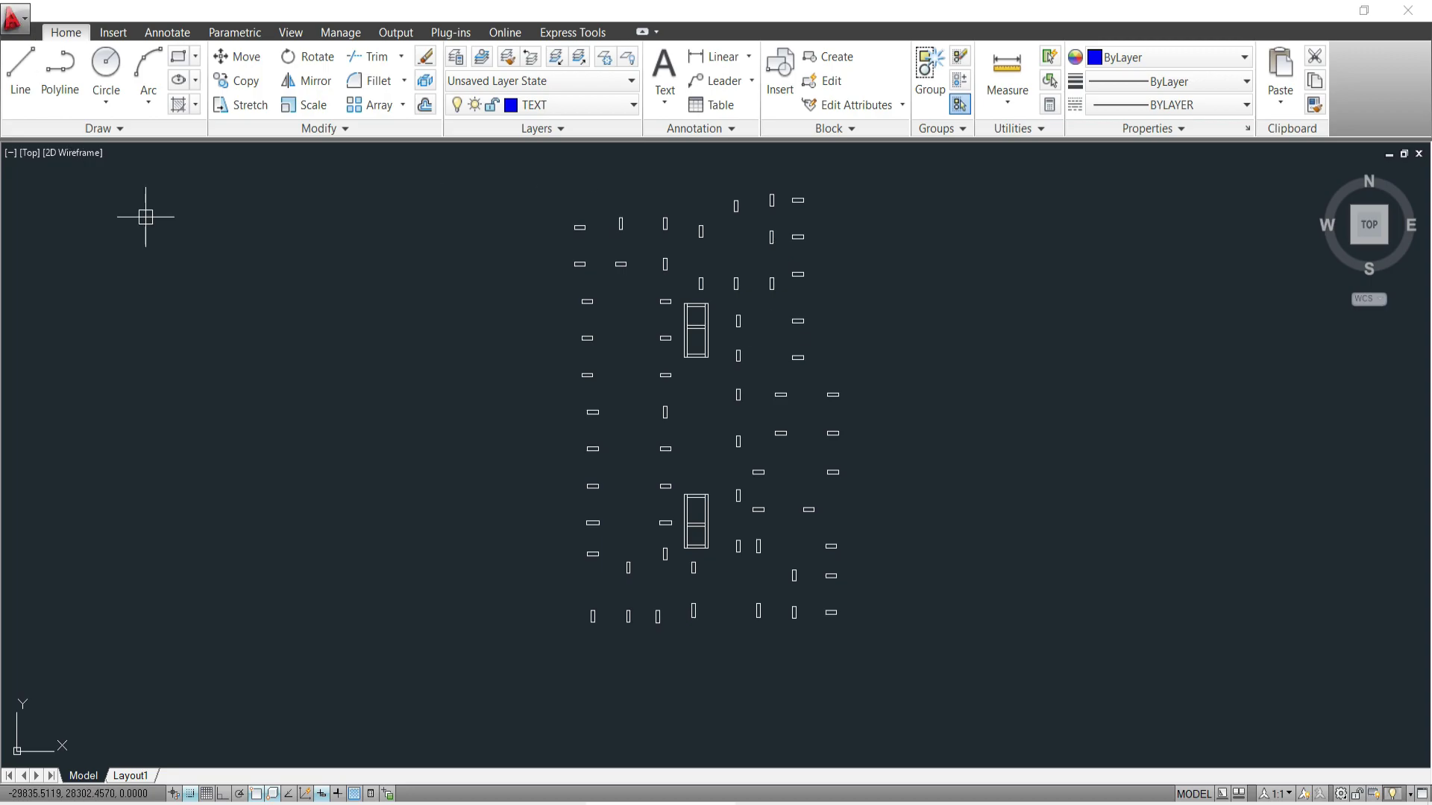
Save a copy of the combined column and core drawing in AutoCAD 2010 DXF format as Final Layout.
left_click(12, 29)
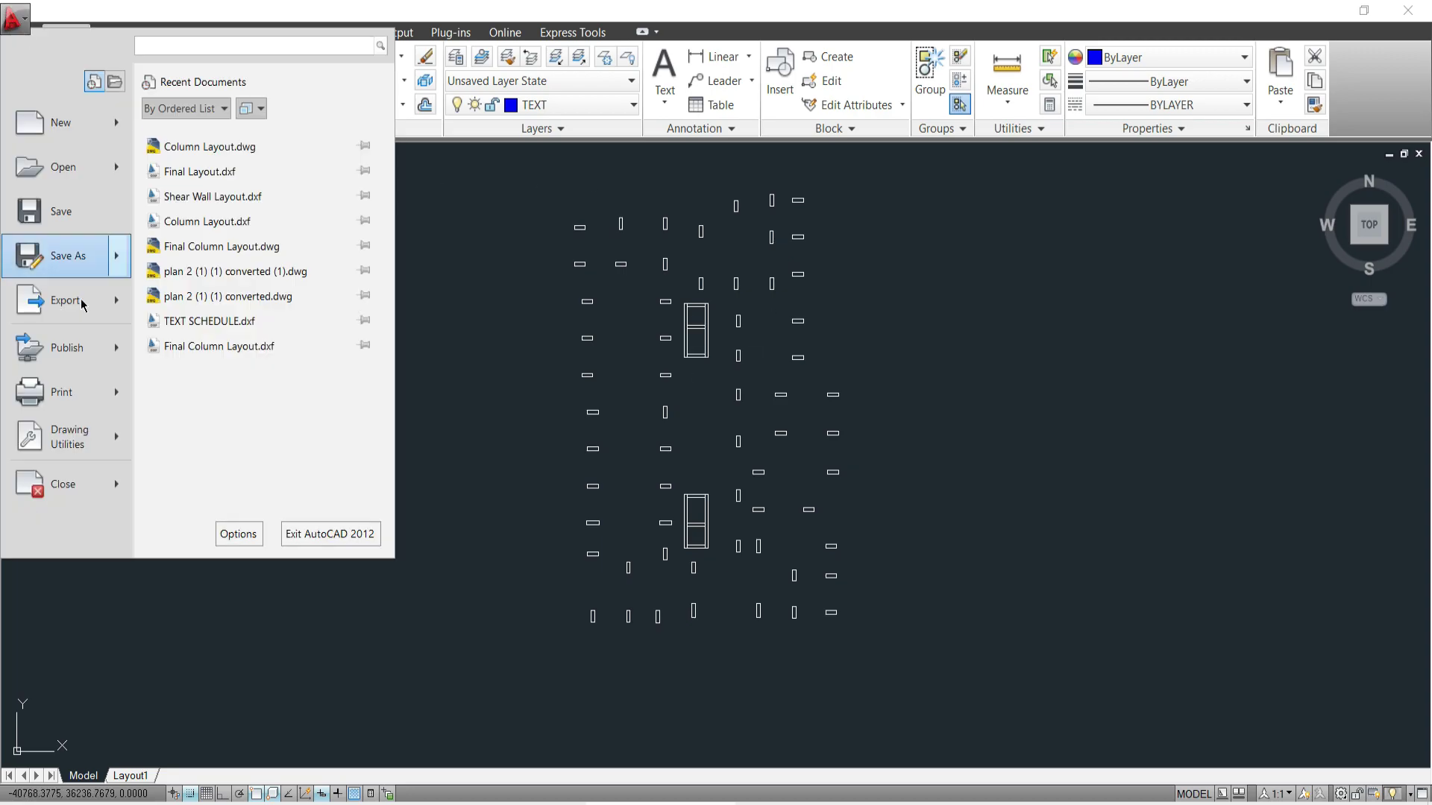
left_click(67, 267)
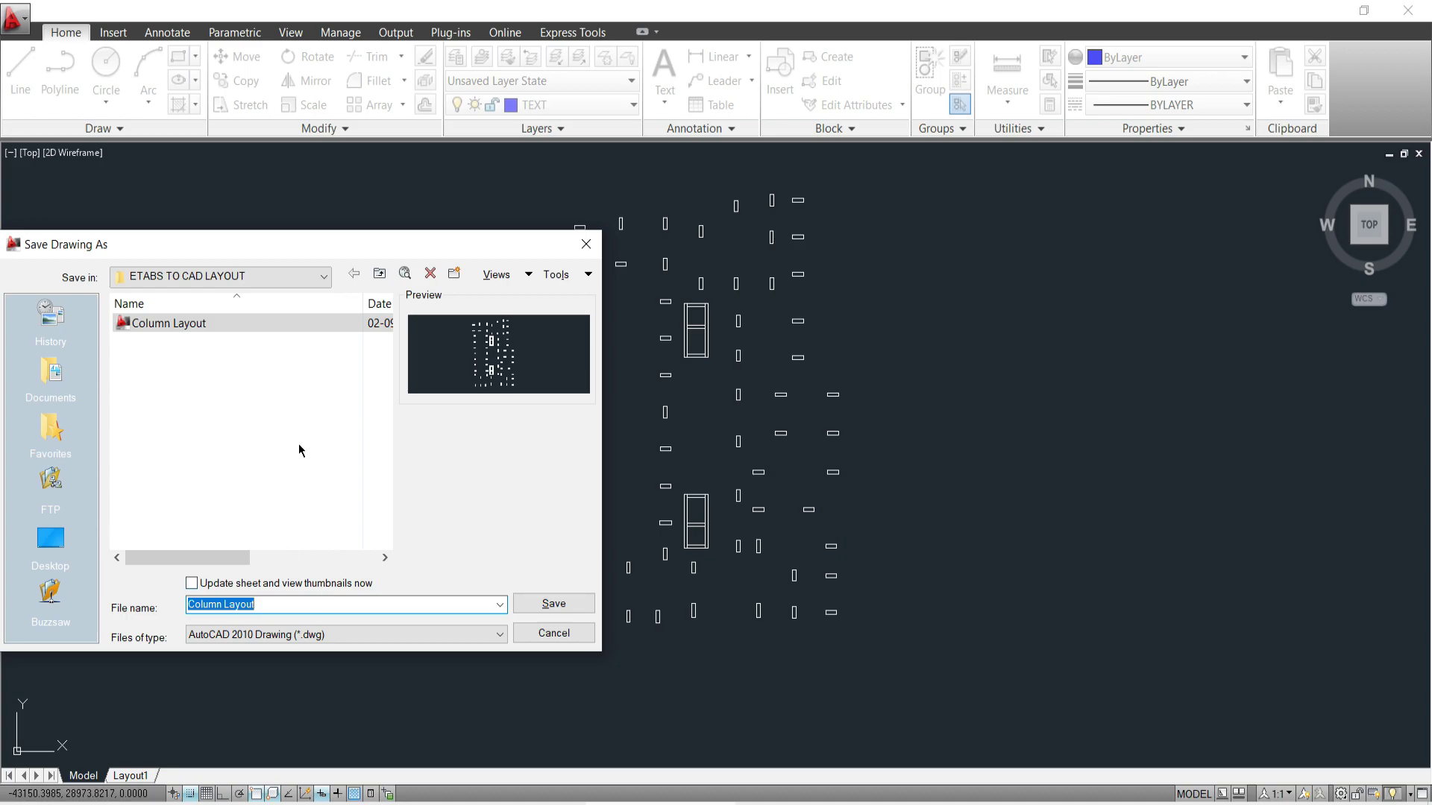
left_click(300, 635)
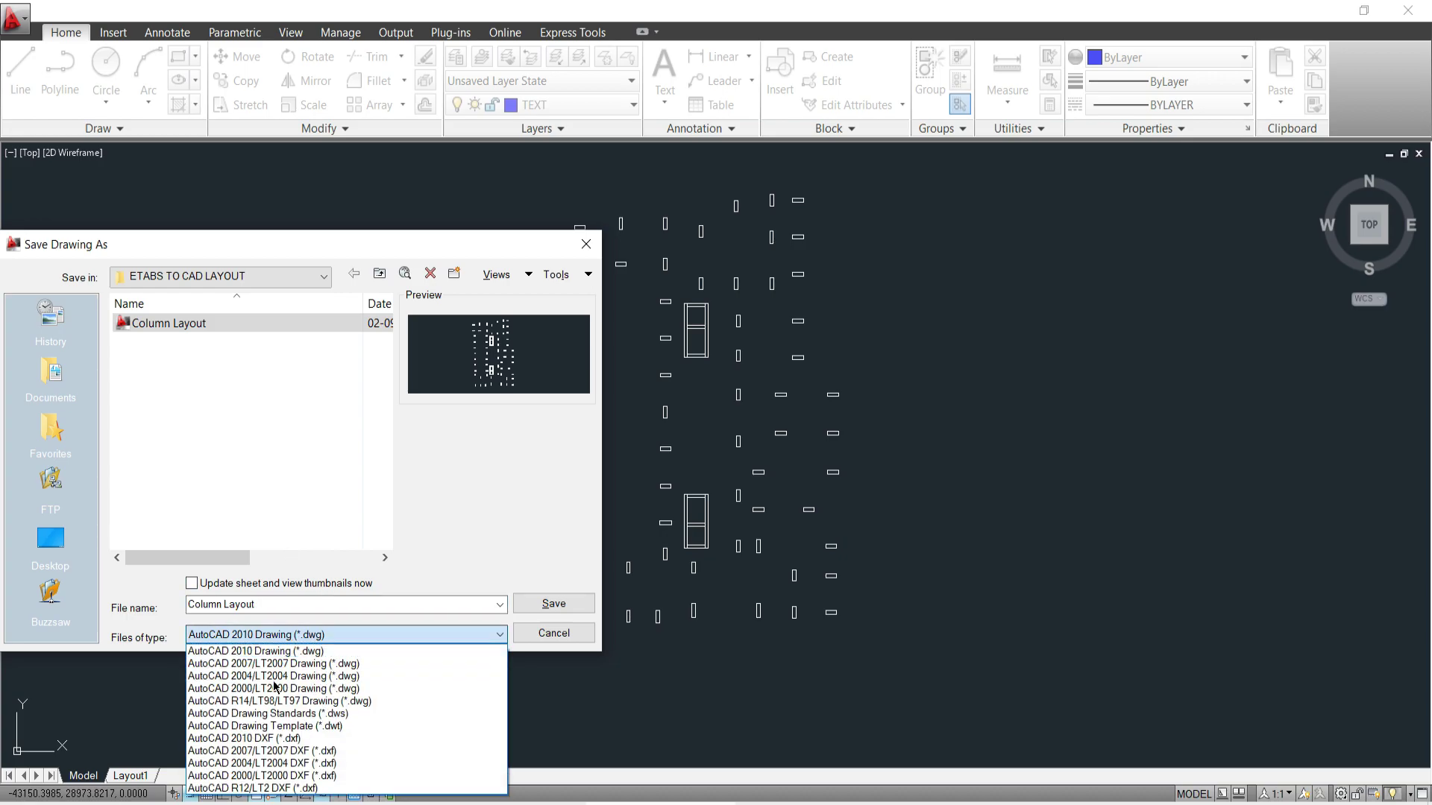
left_click(240, 738)
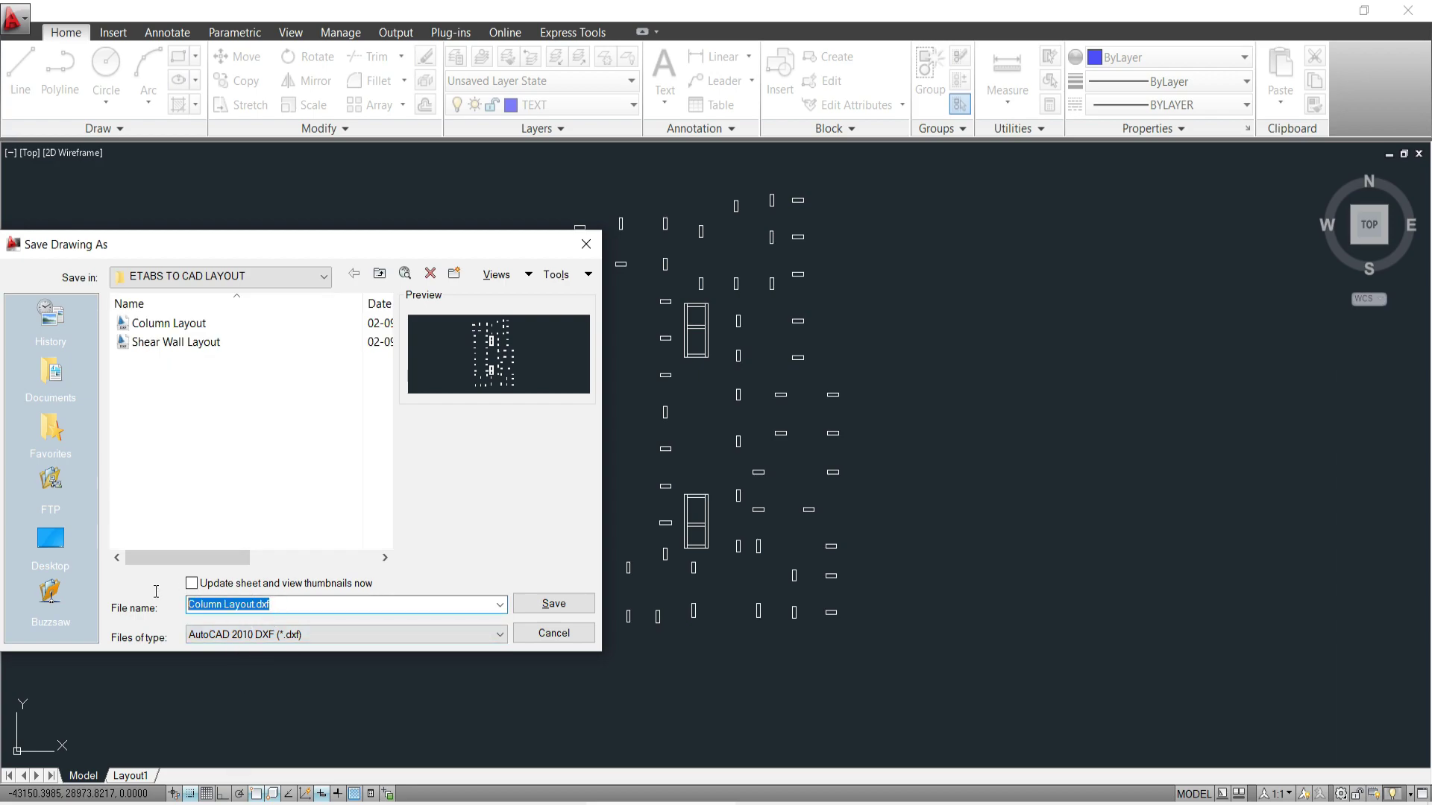
type("Final Layout")
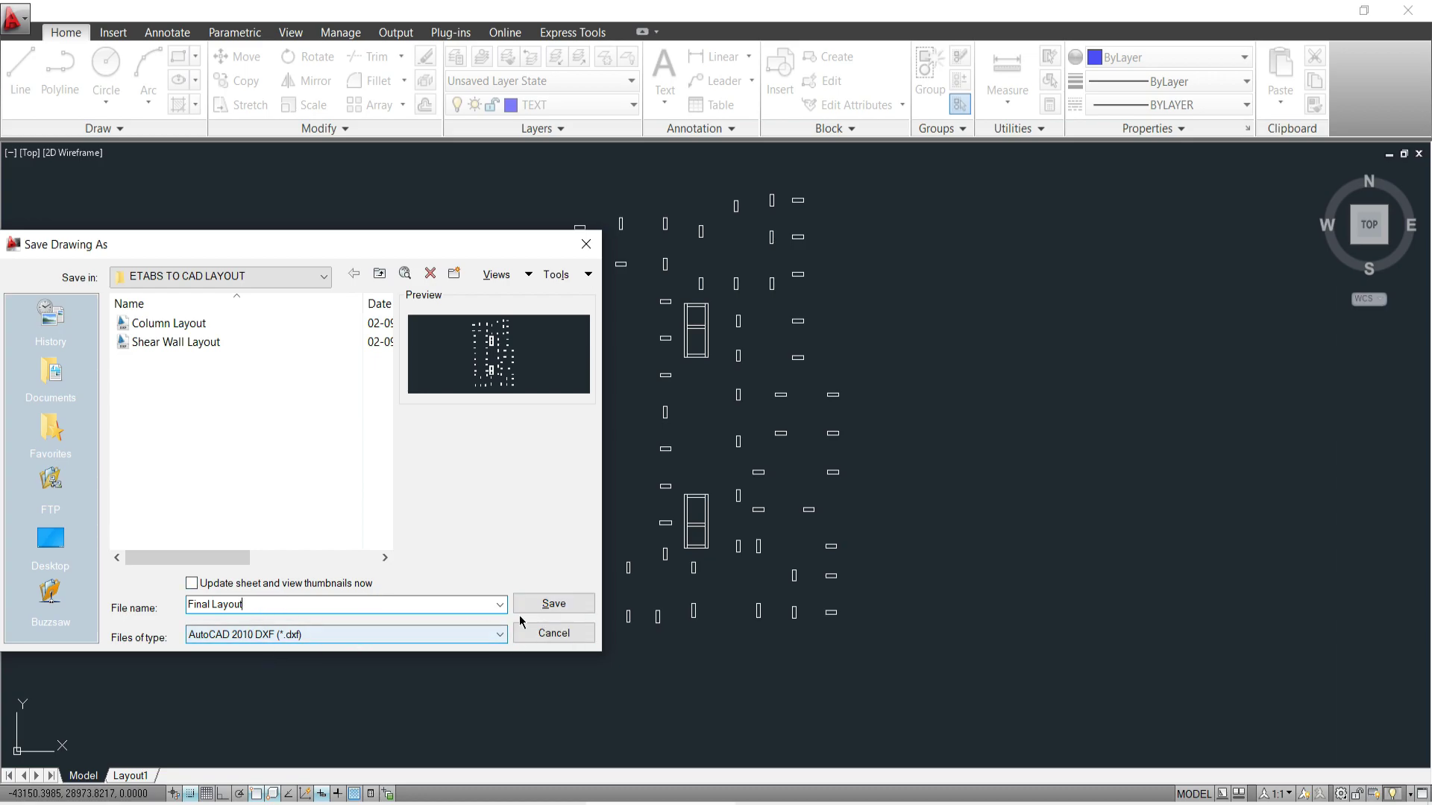
left_click(548, 606)
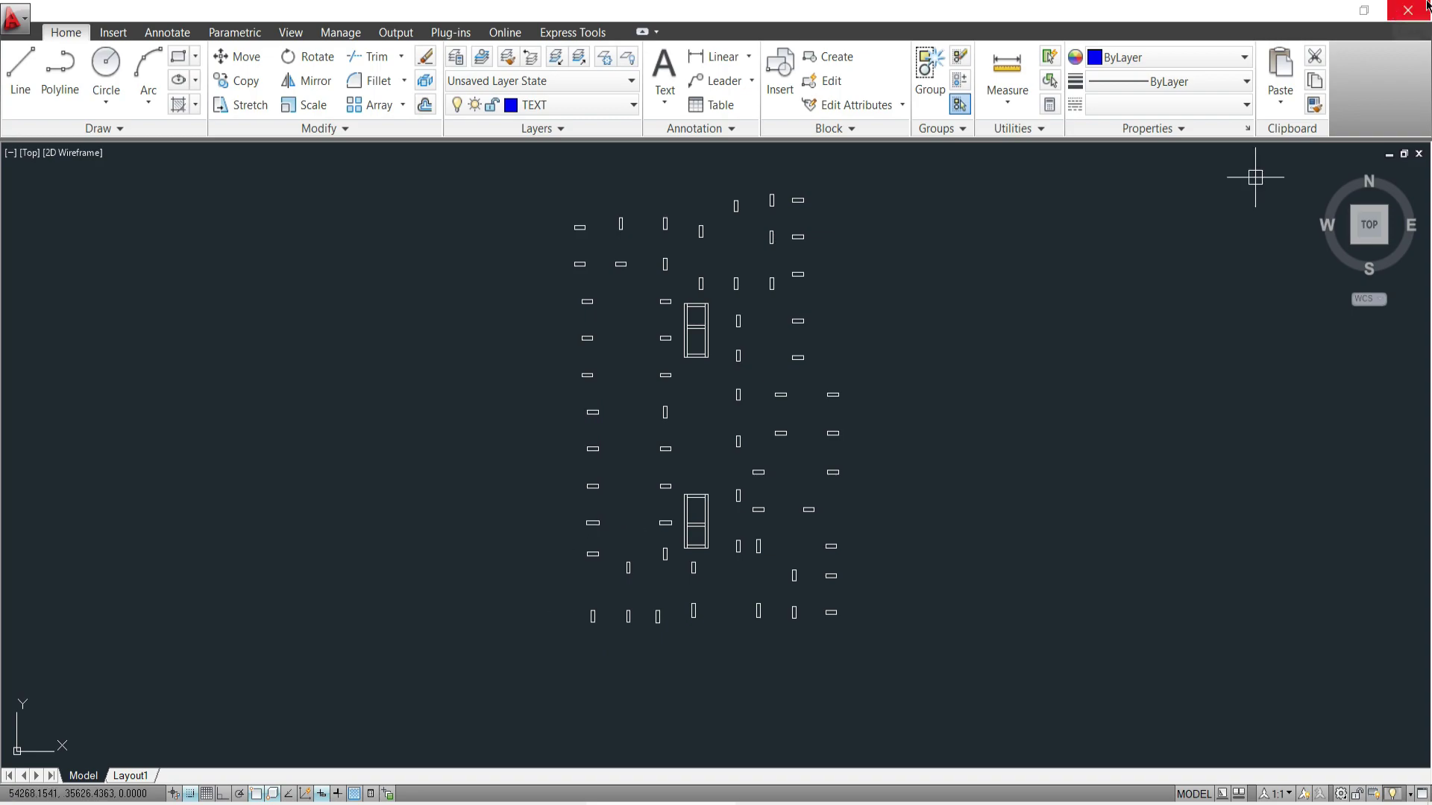
Switch to SAFE 2016, dismiss the Tip of the Day and close the Model Explorer.
left_click(782, 460)
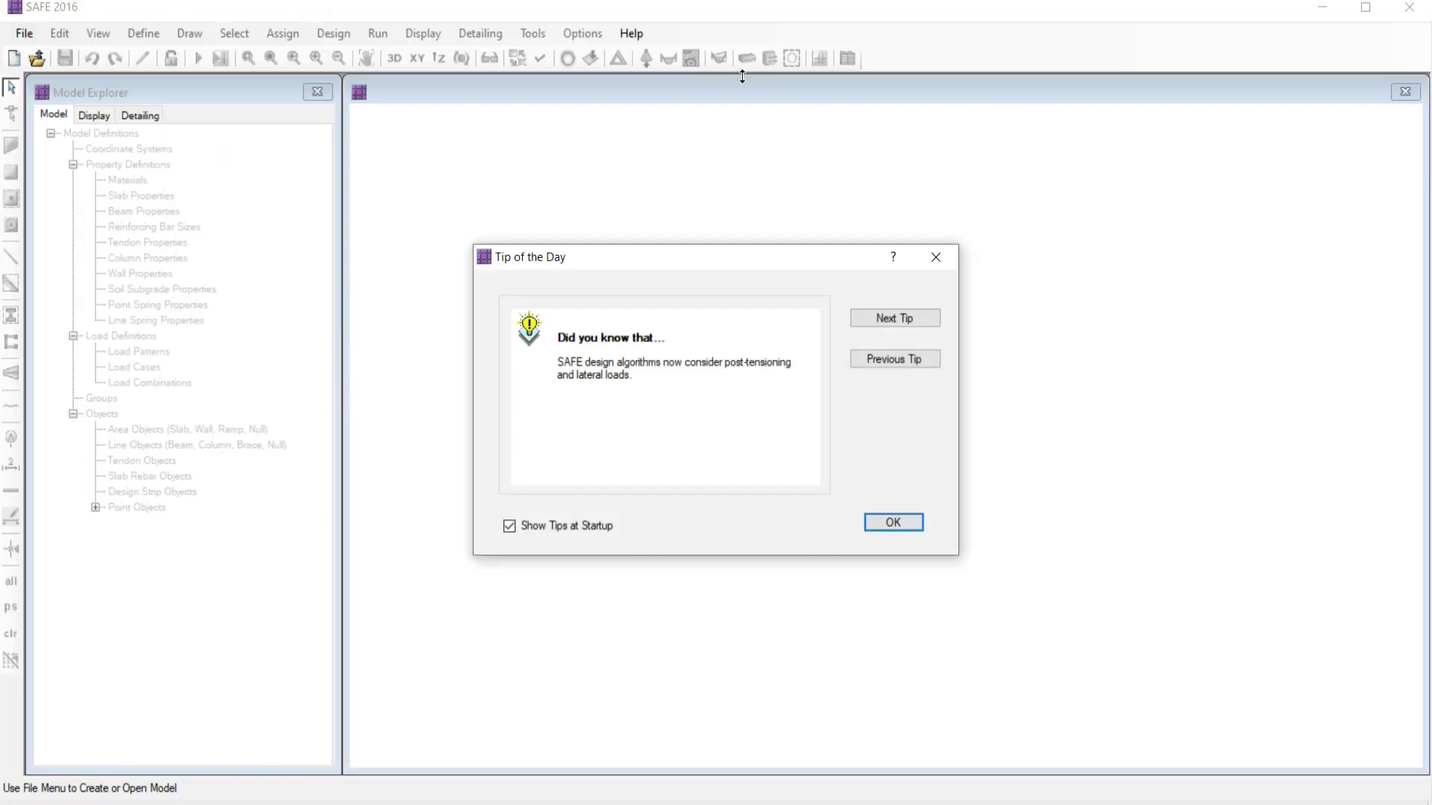
left_click(932, 259)
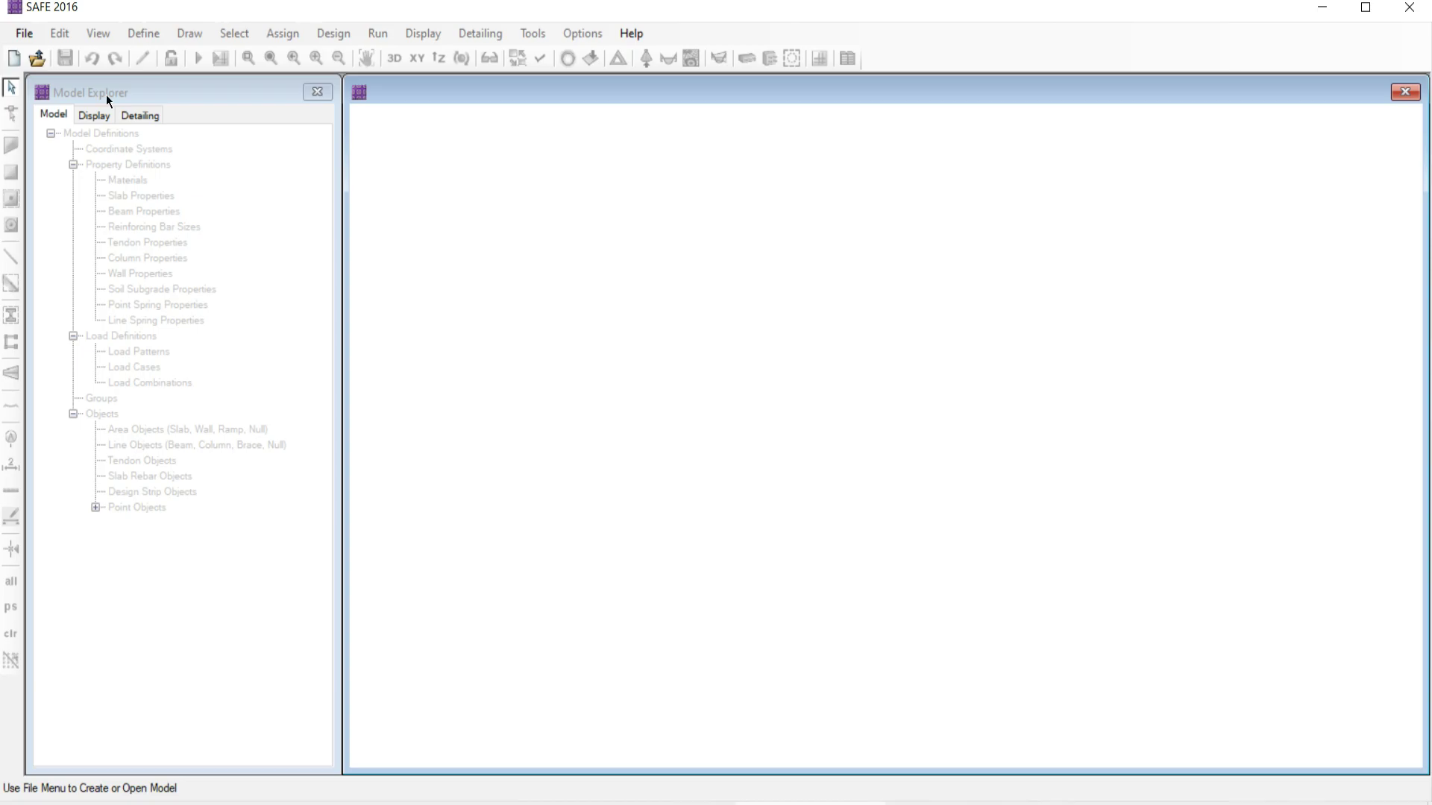
left_click(313, 93)
Start a DXF/DWG file import and choose Final Layout from the ETABS TO CAD LAYOUT folder.
left_click(16, 36)
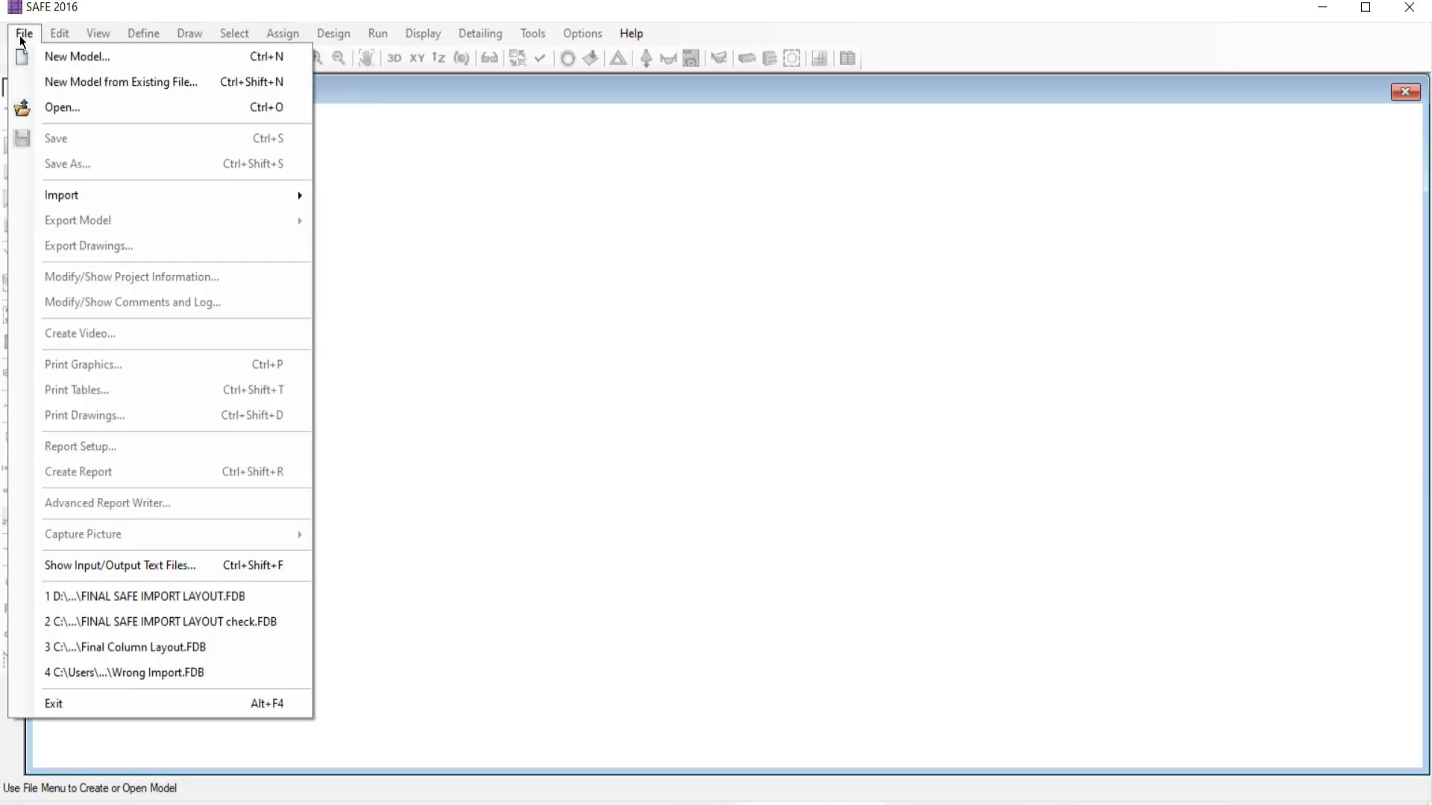
mouse_move(116, 203)
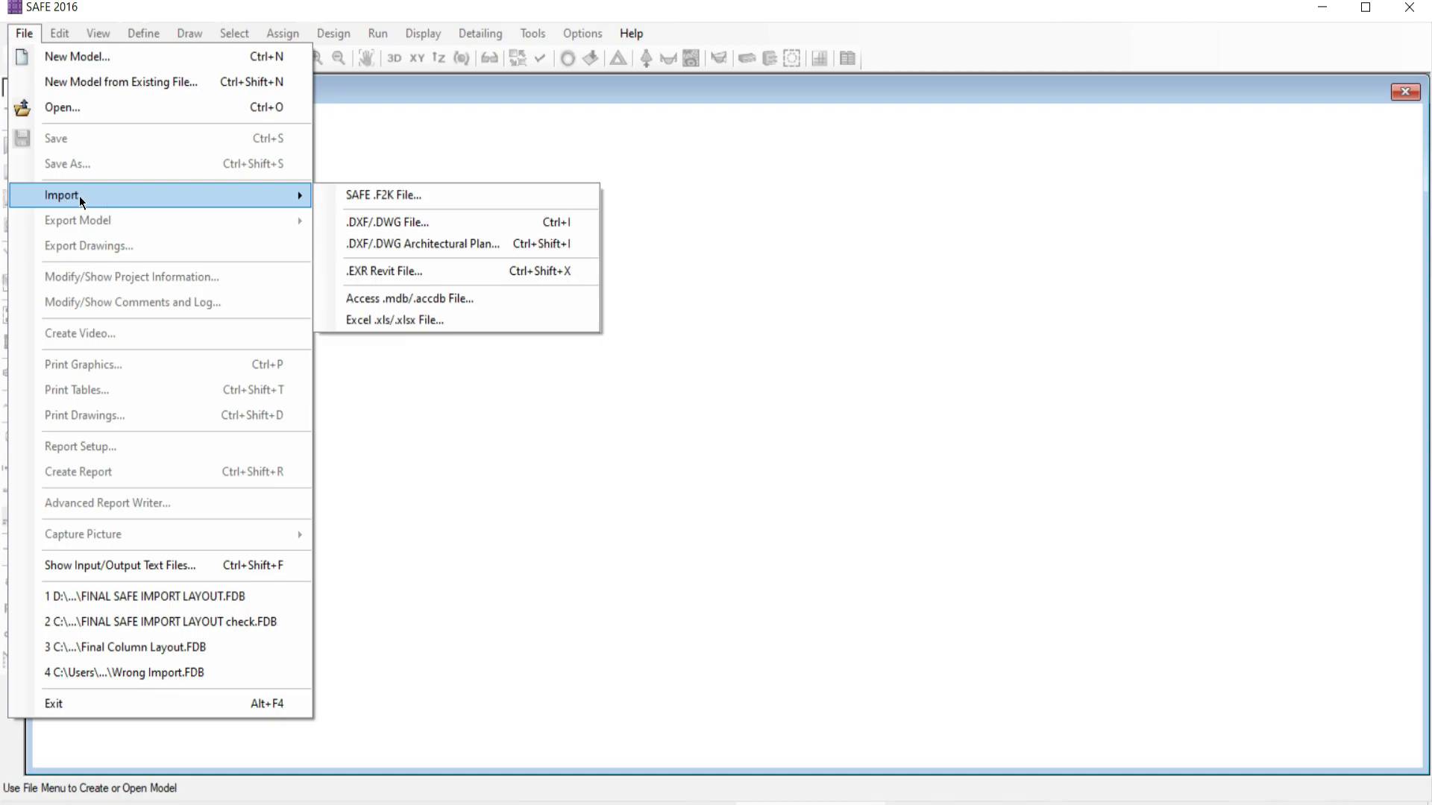
left_click(393, 227)
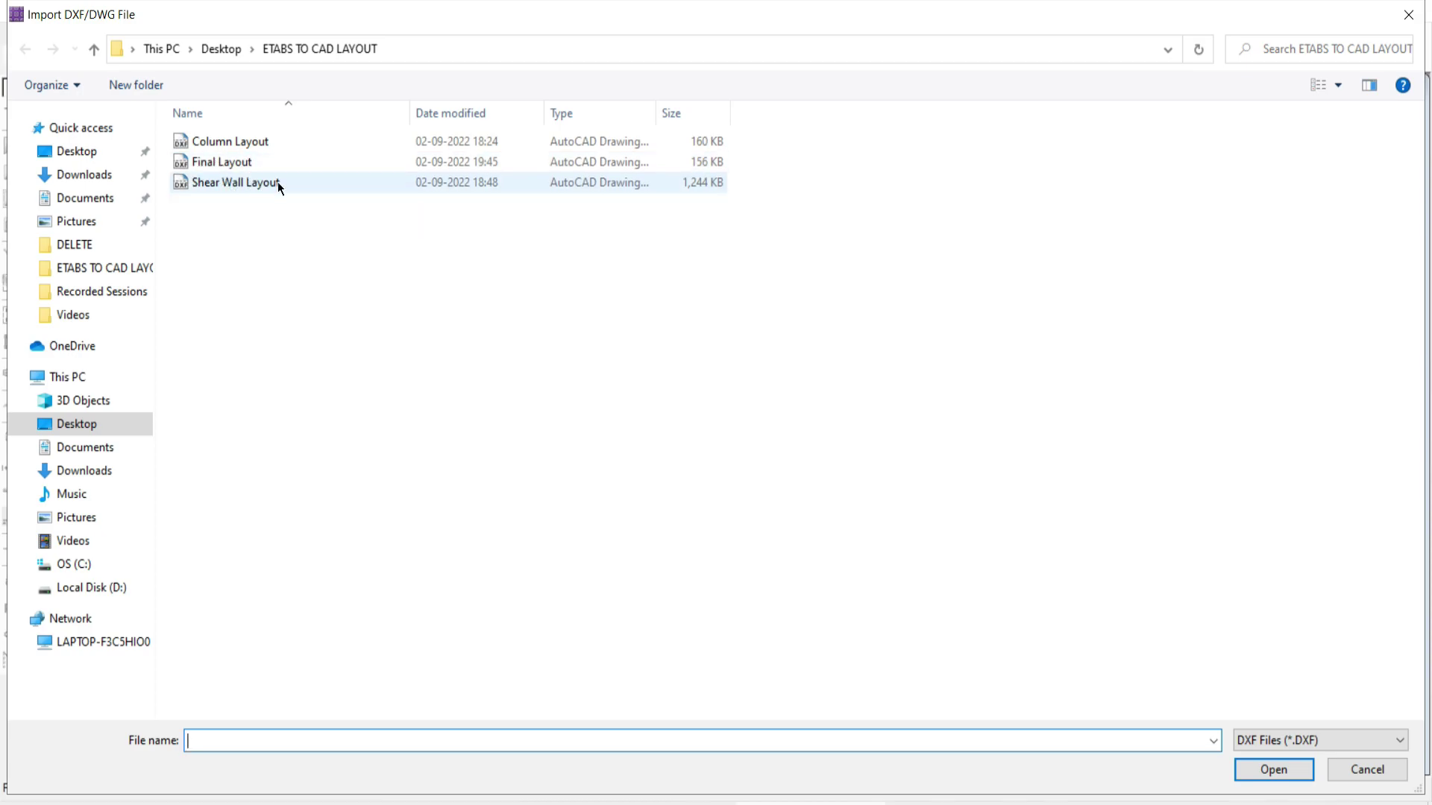
left_click(224, 166)
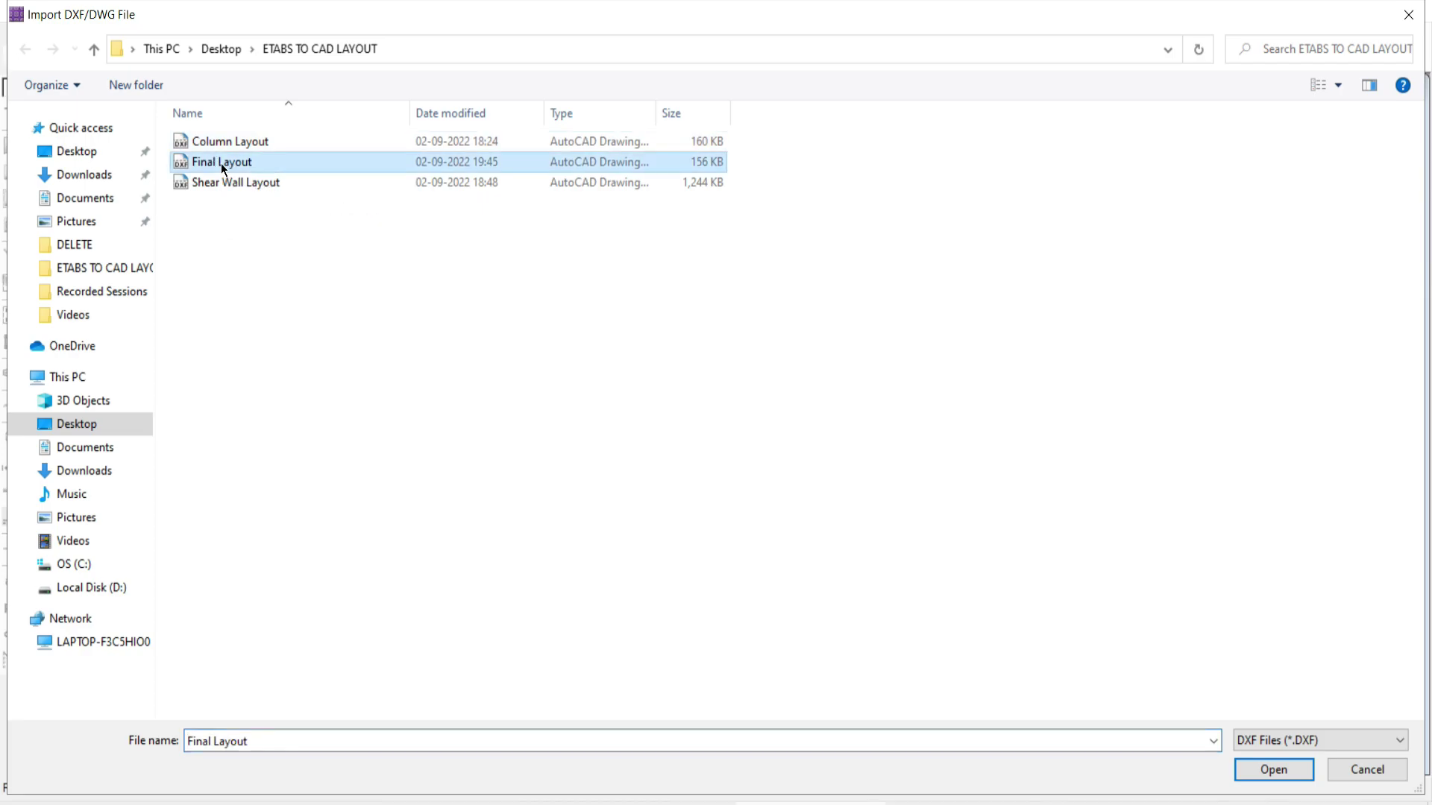
left_click(1255, 775)
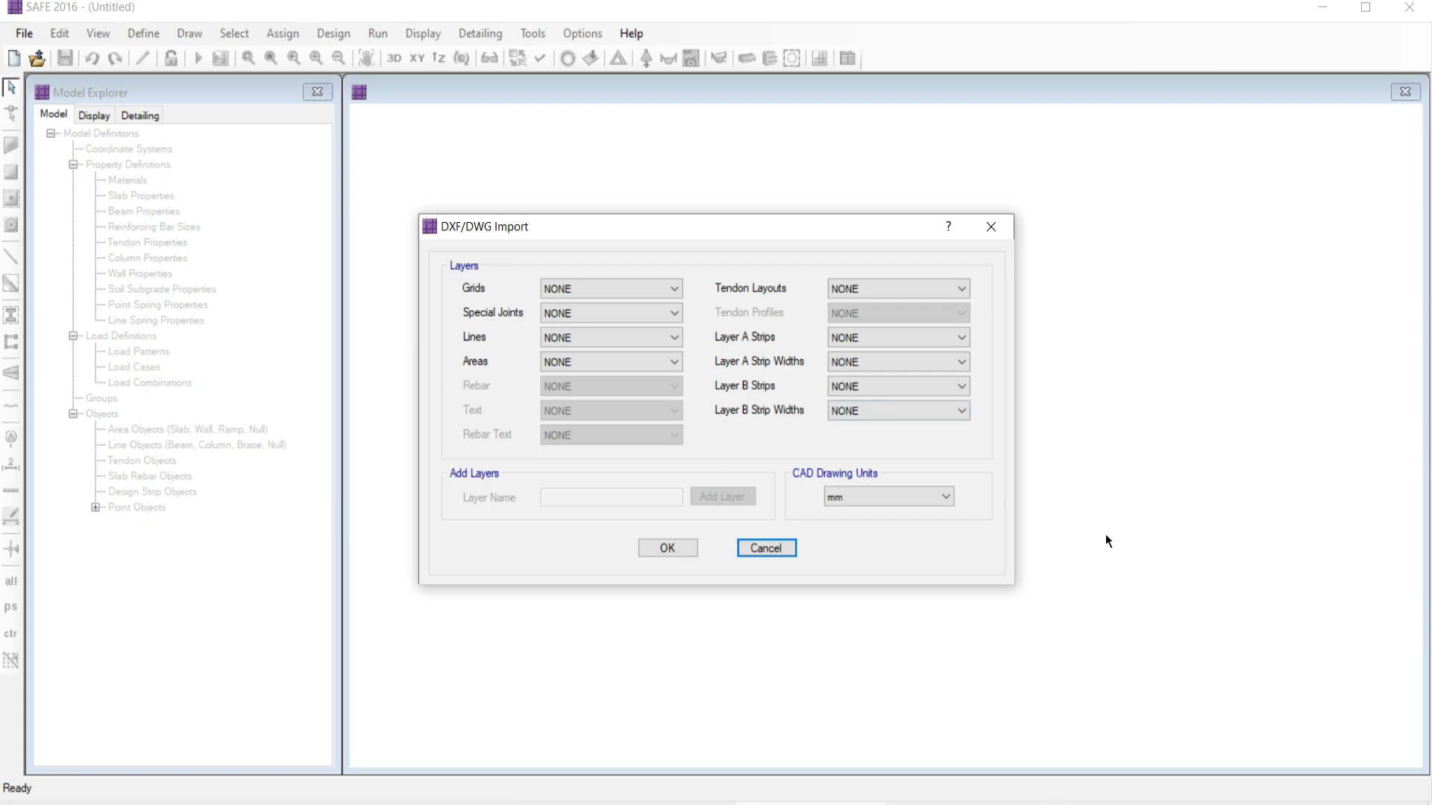
Assign the COLS layer to Areas in the DXF/DWG import settings.
left_click_drag(519, 233, 469, 169)
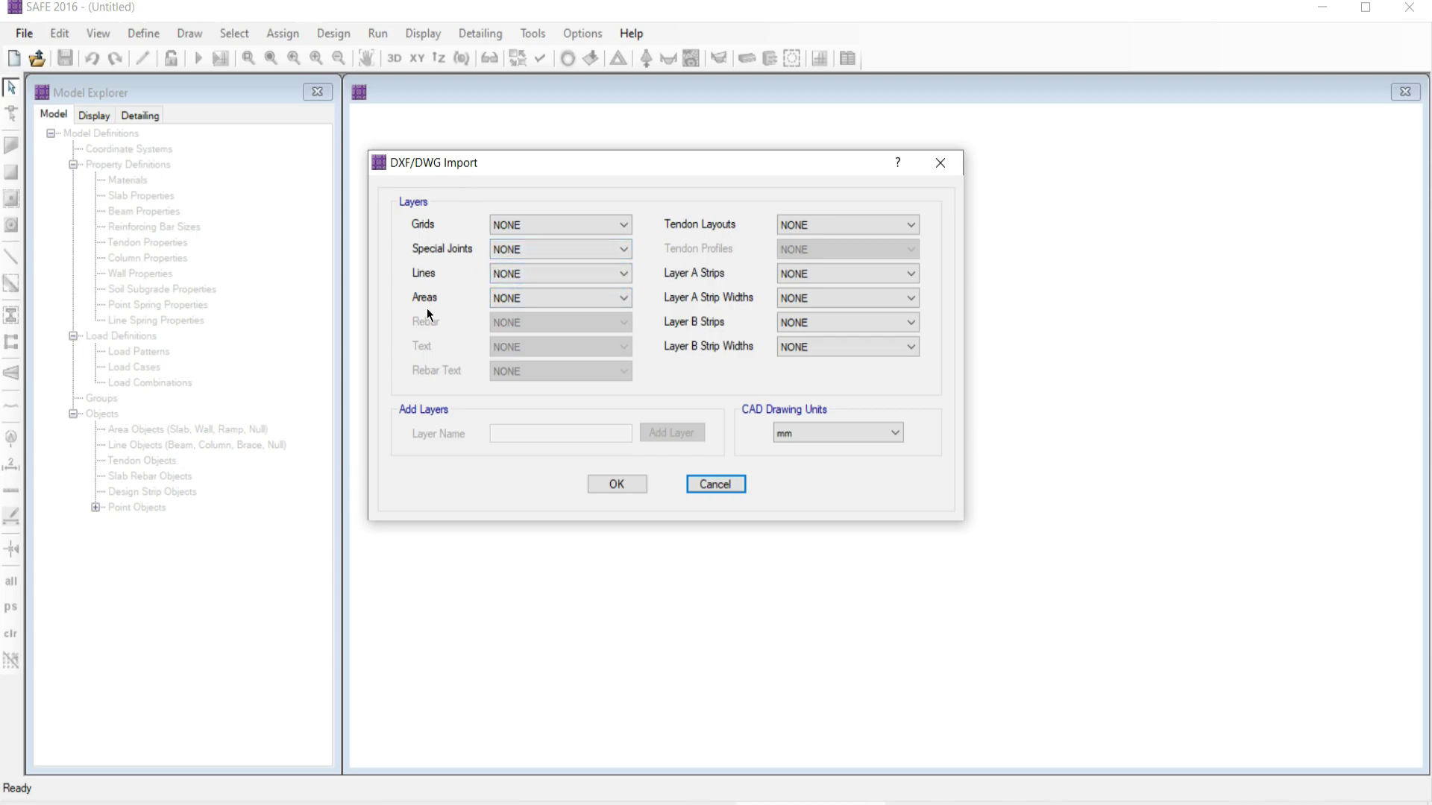
left_click(538, 304)
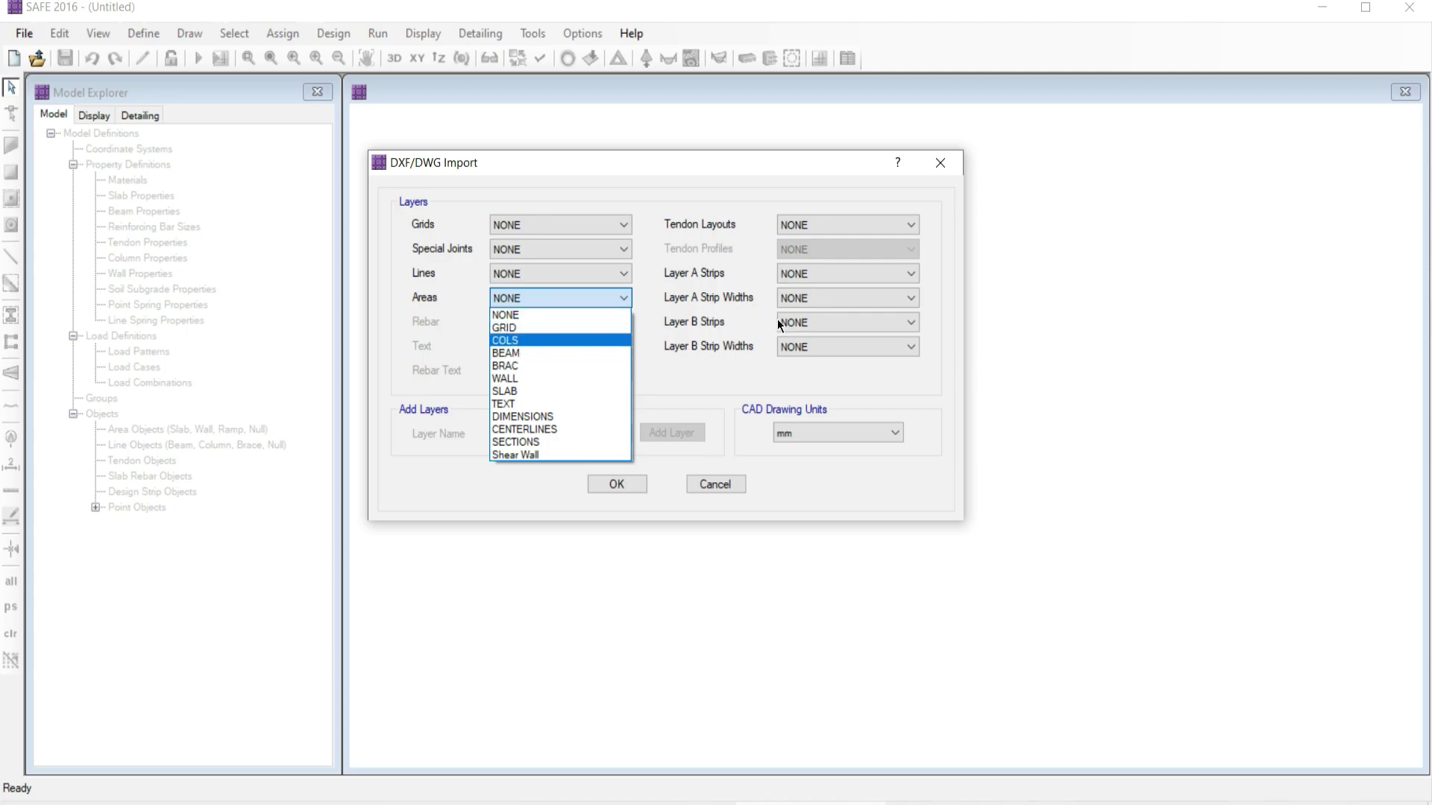
left_click(509, 342)
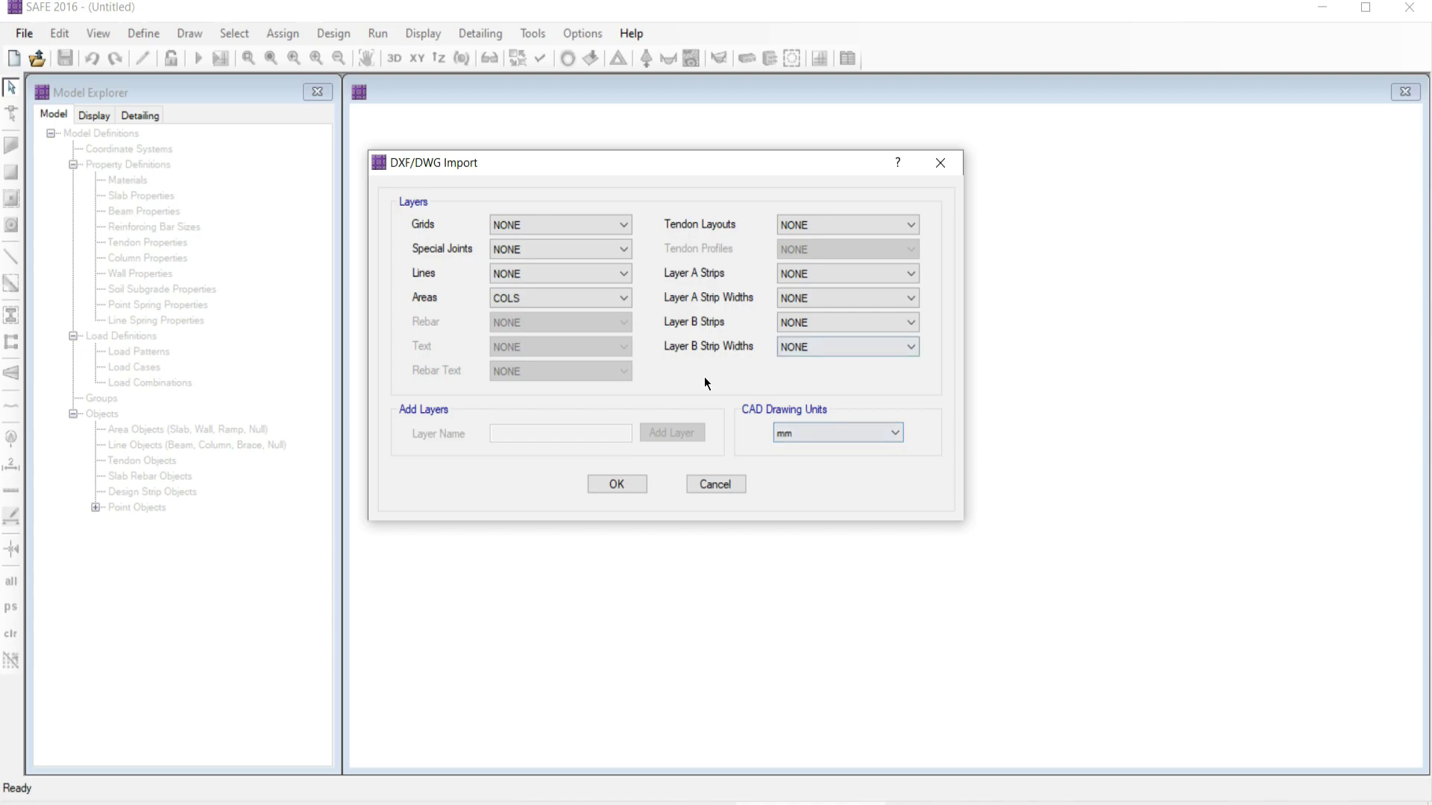
Try m and cm as the CAD drawing units, and return to mm.
left_click(802, 436)
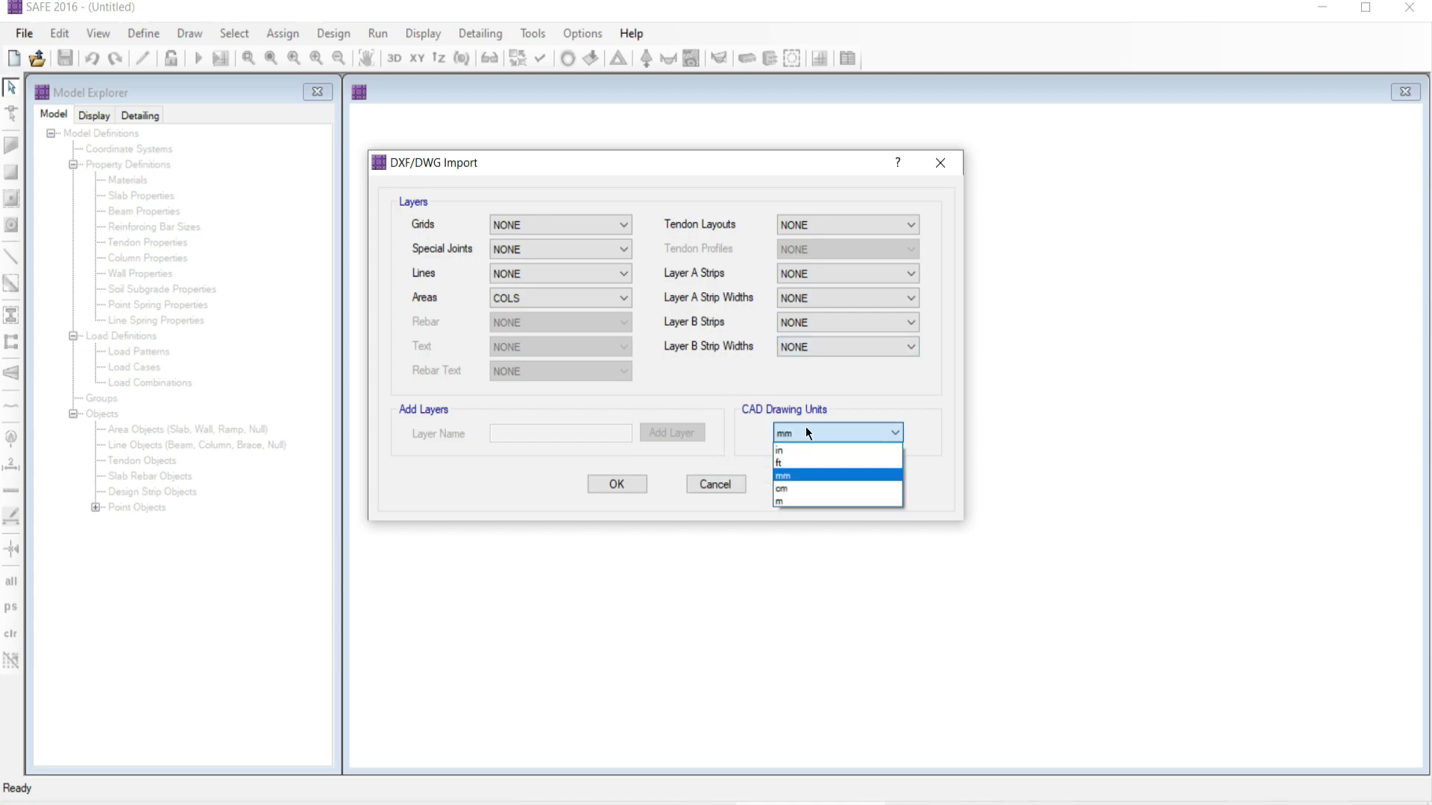
left_click(791, 501)
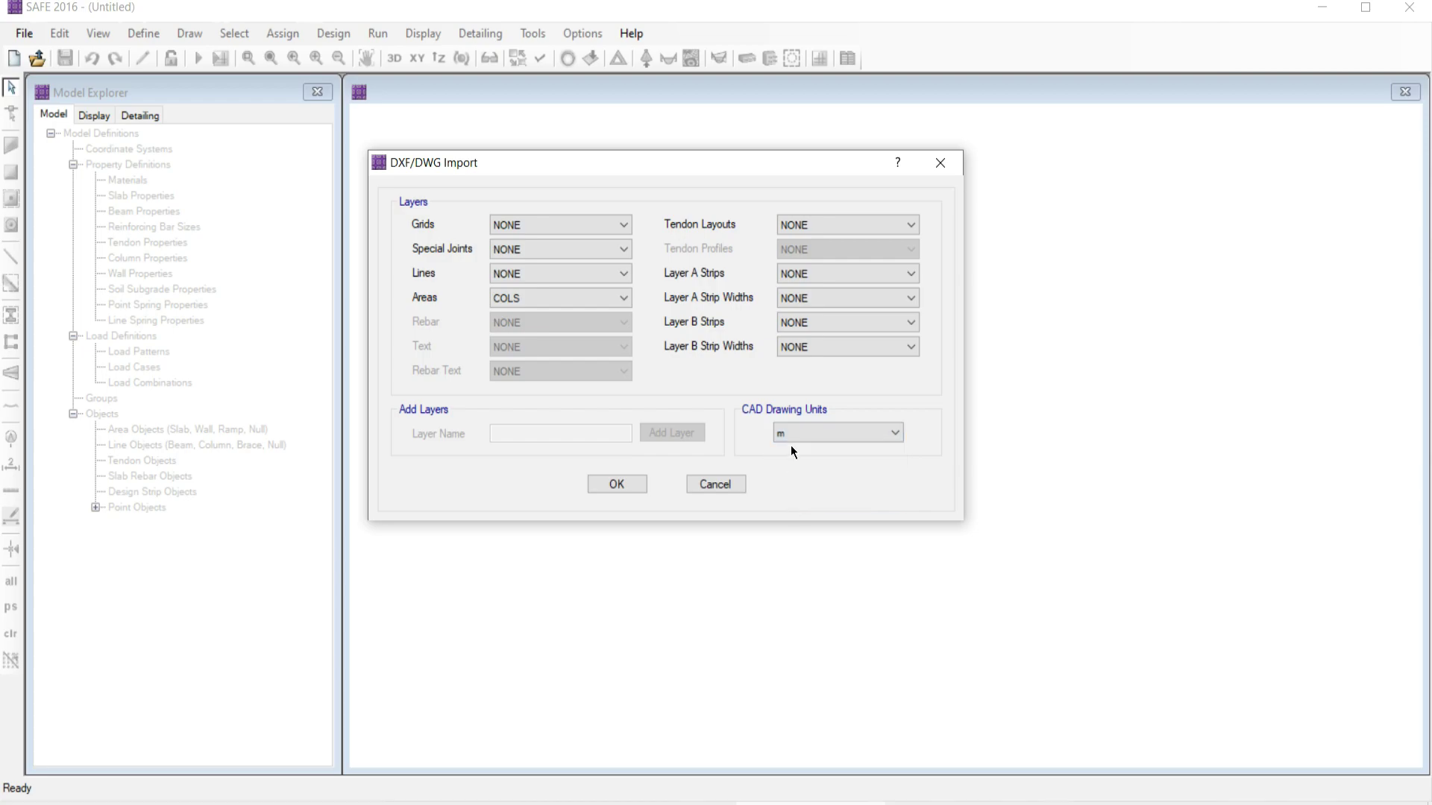
left_click(798, 433)
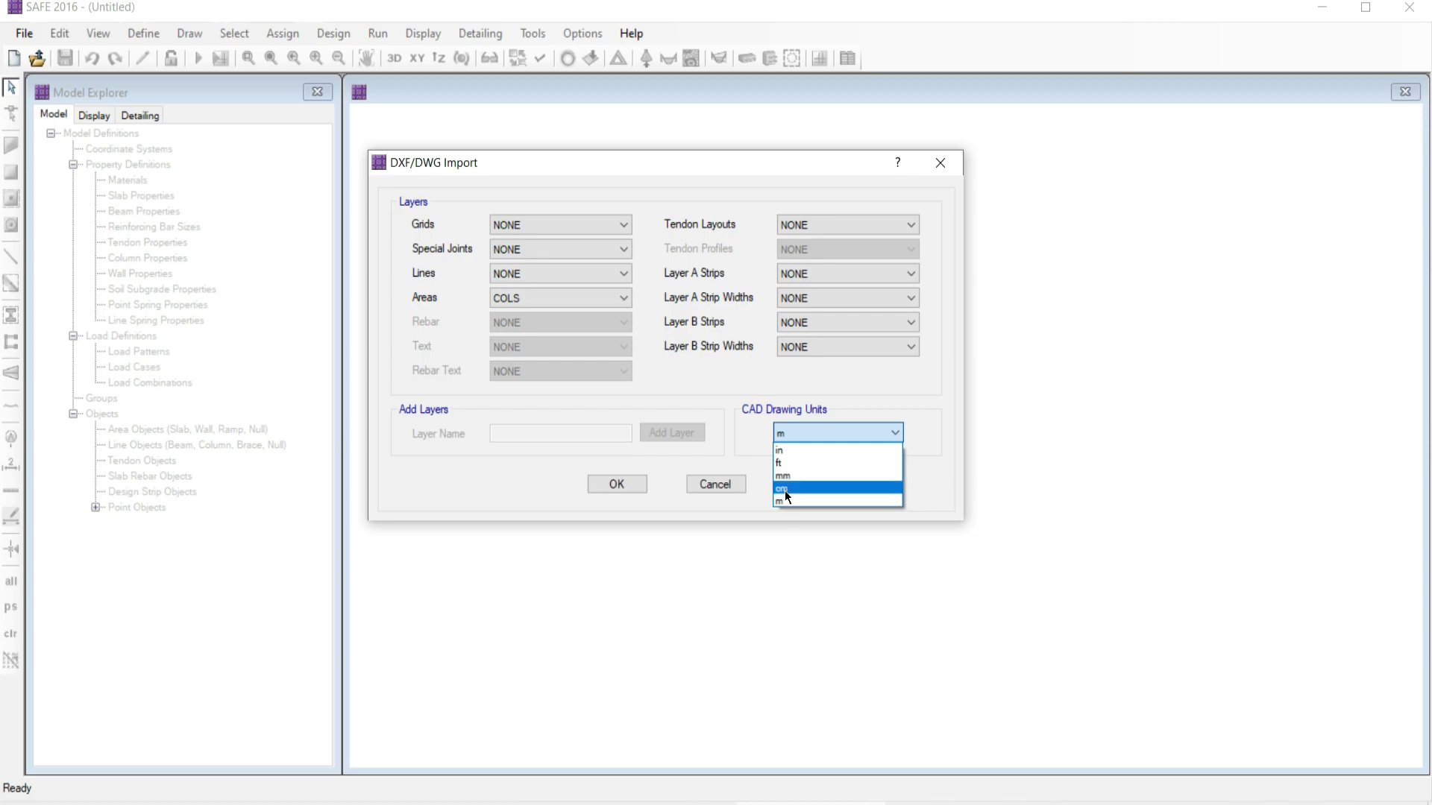
left_click(787, 495)
left_click(796, 433)
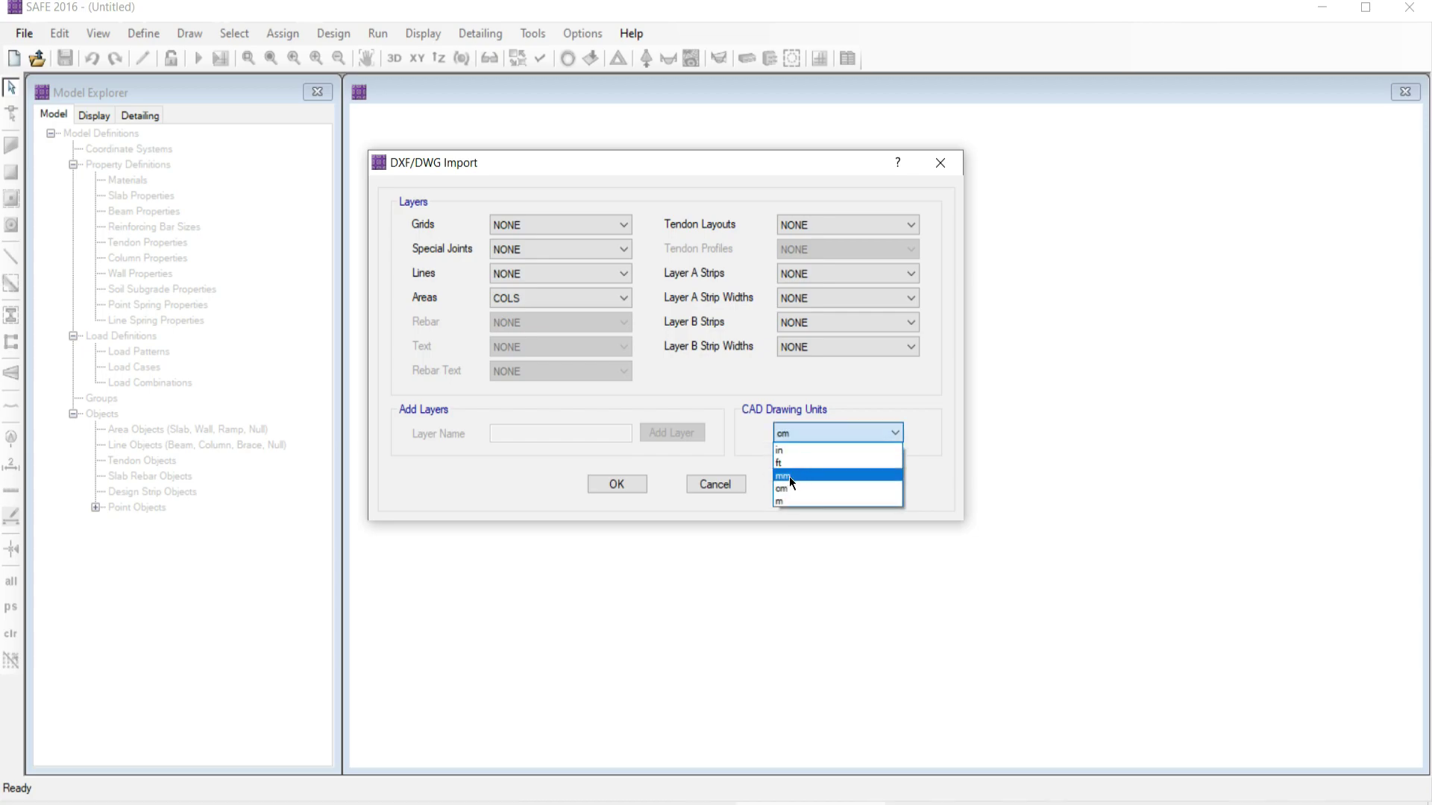
left_click(789, 476)
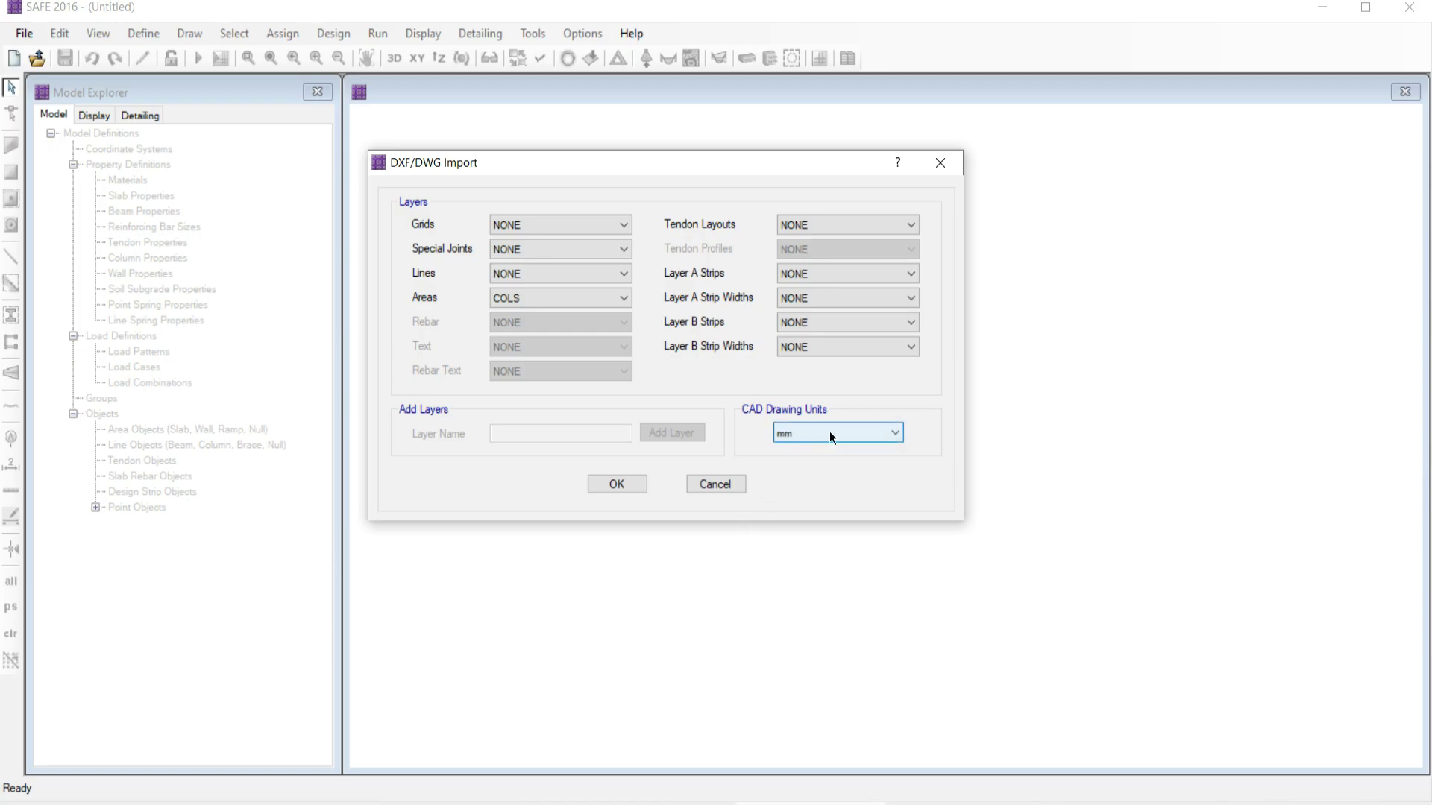
Import the layout with the chosen layer and unit settings, and maximize the program window.
left_click(618, 485)
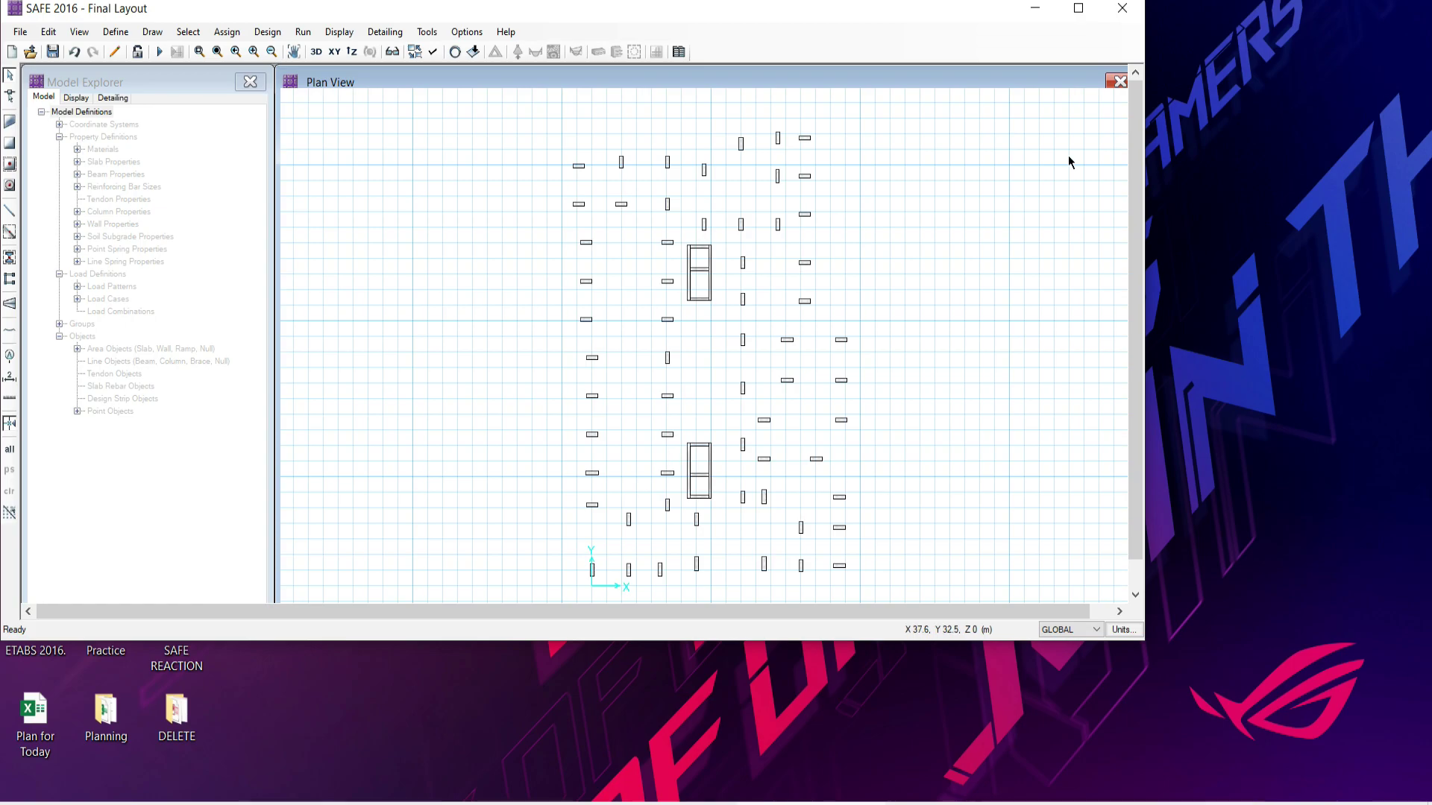
left_click(1079, 8)
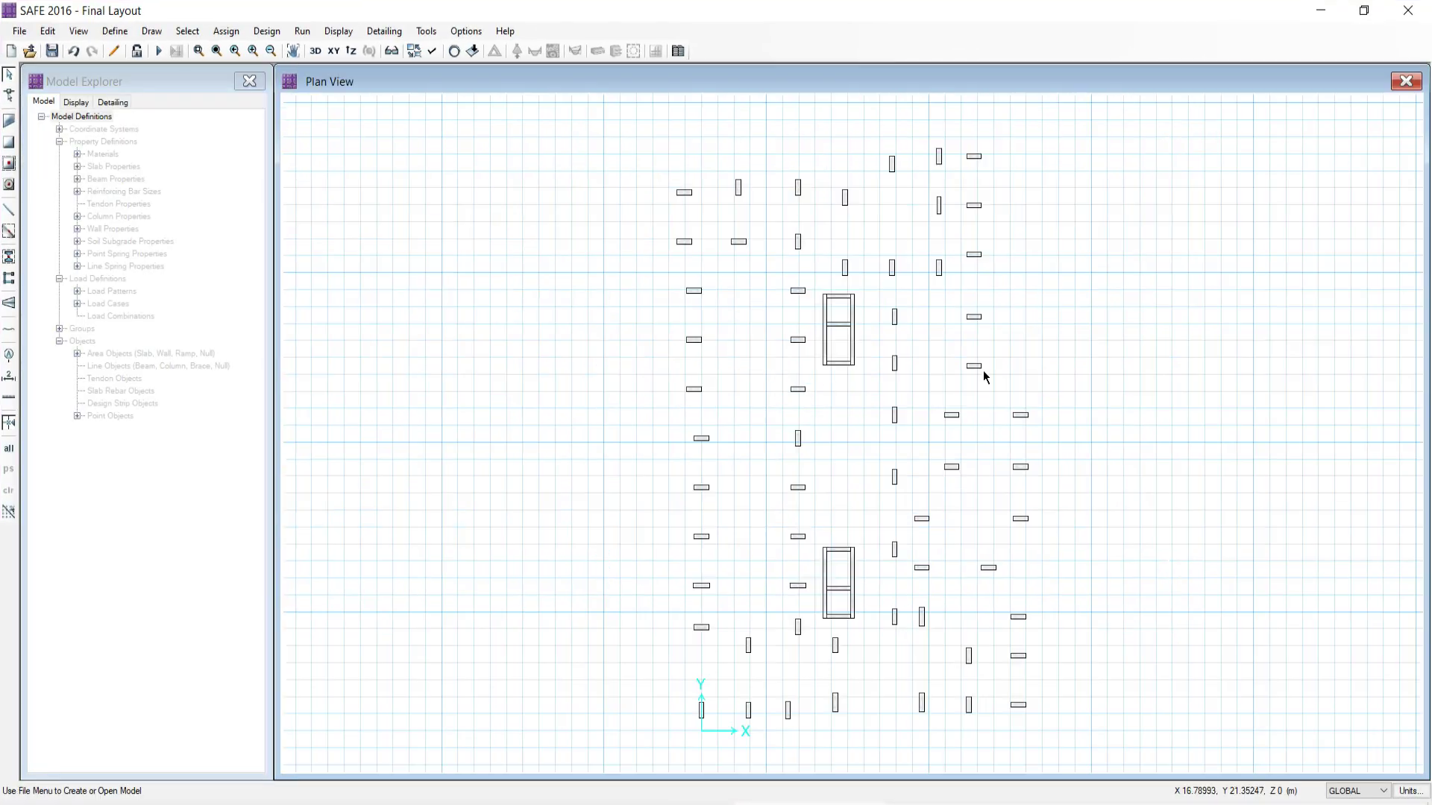